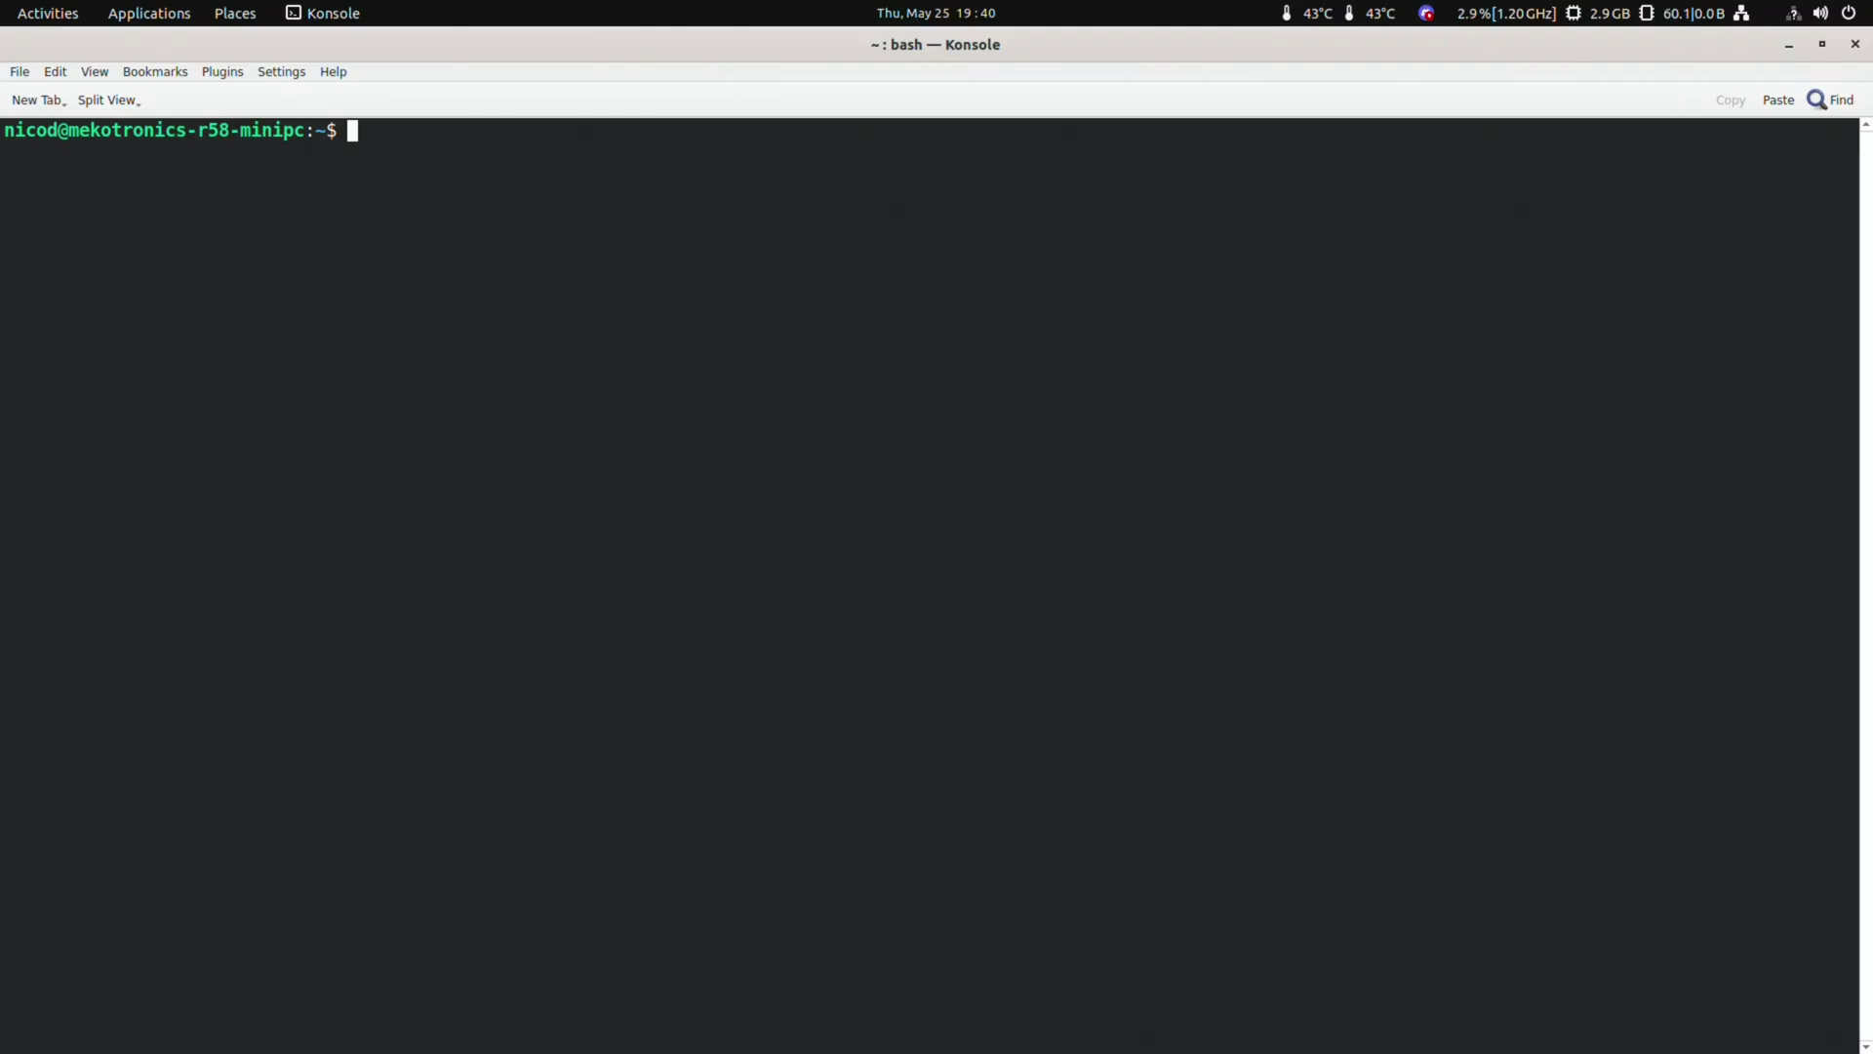
Run neofetch and highlight the Host line and the Armbian version on the OS line
{"action": "type", "text": "neofe"}
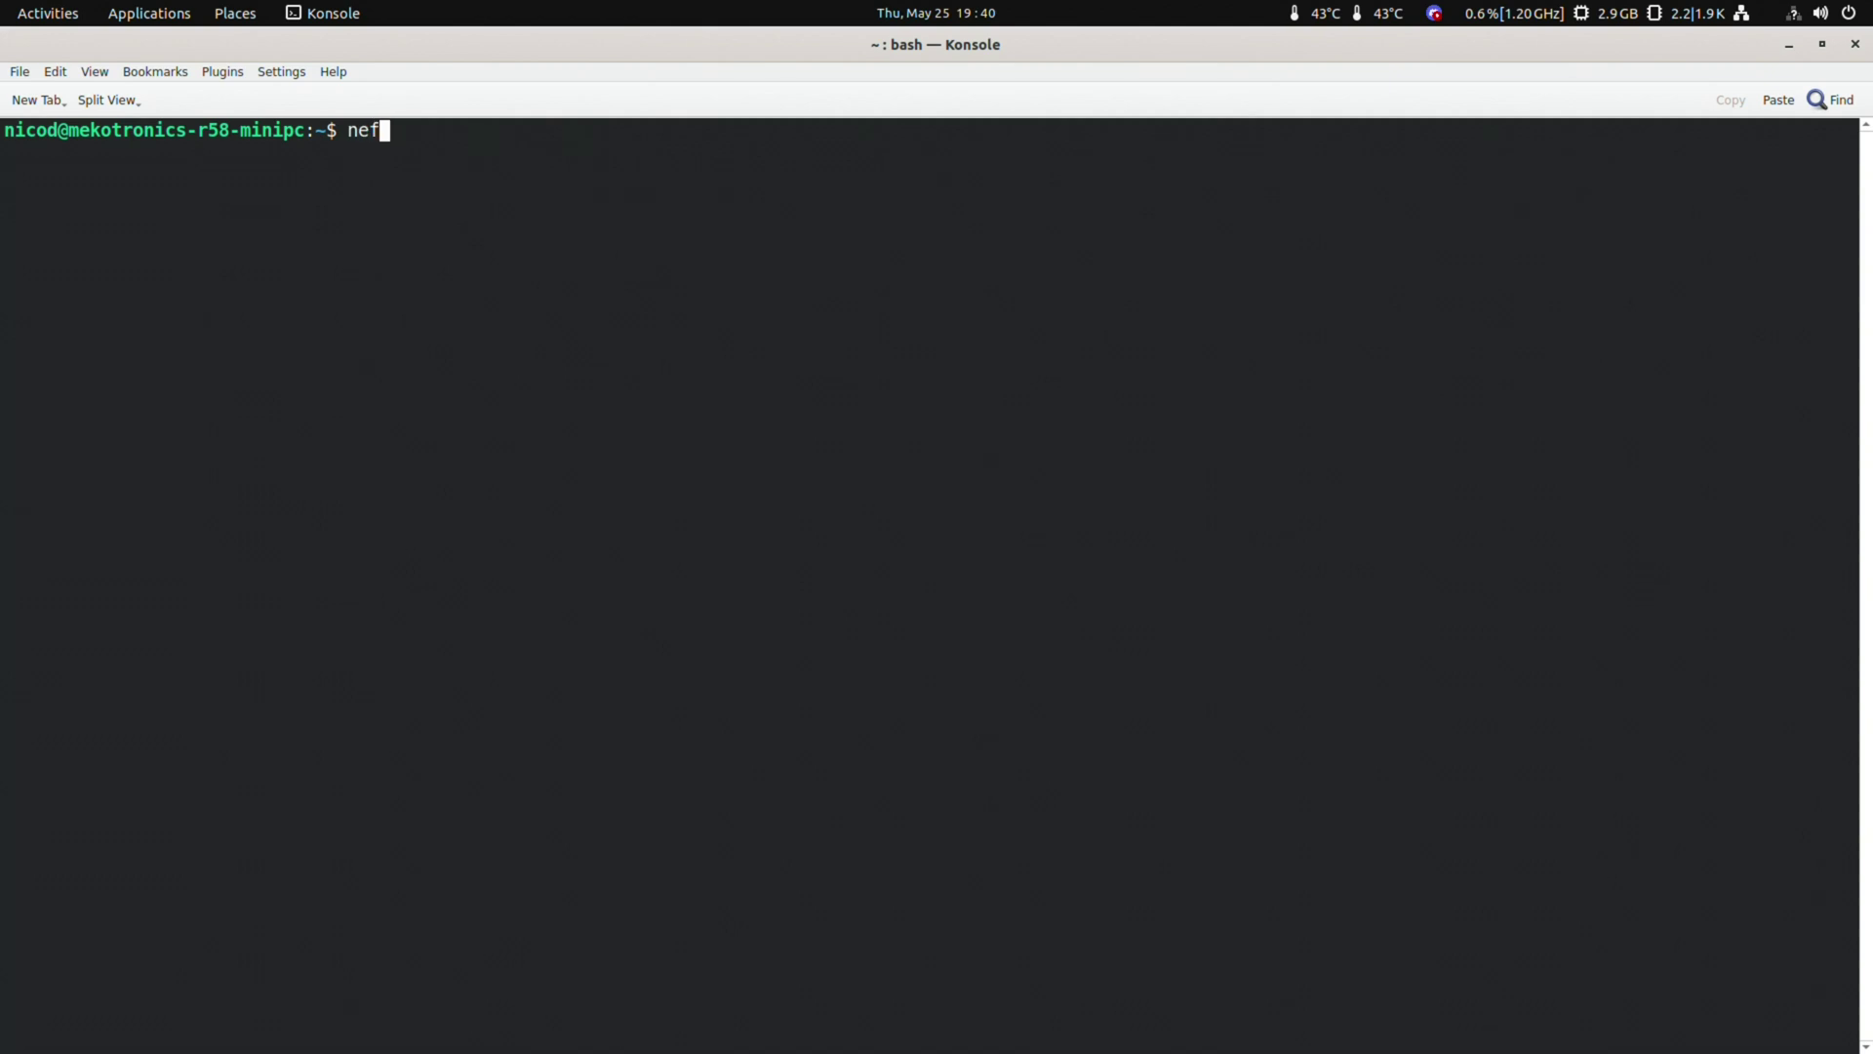
{"action": "type", "text": "tch"}
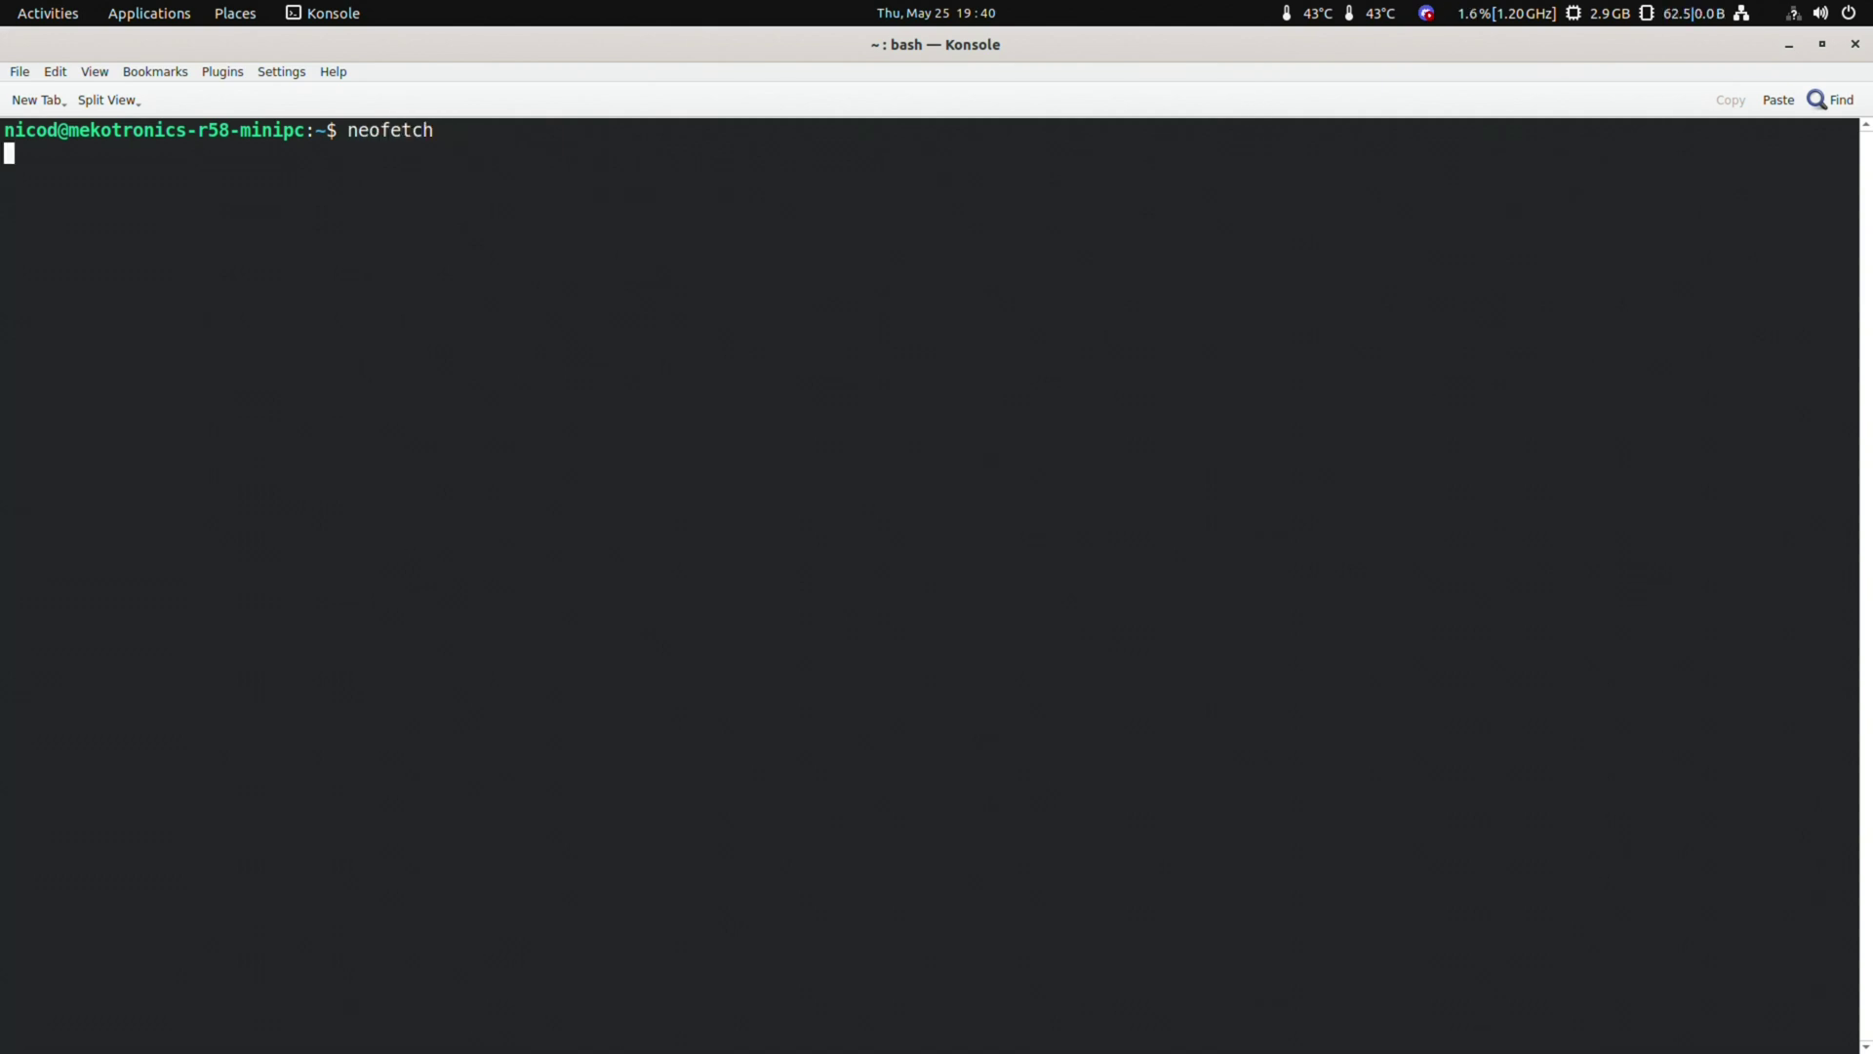
{"action": "key", "text": "Return"}
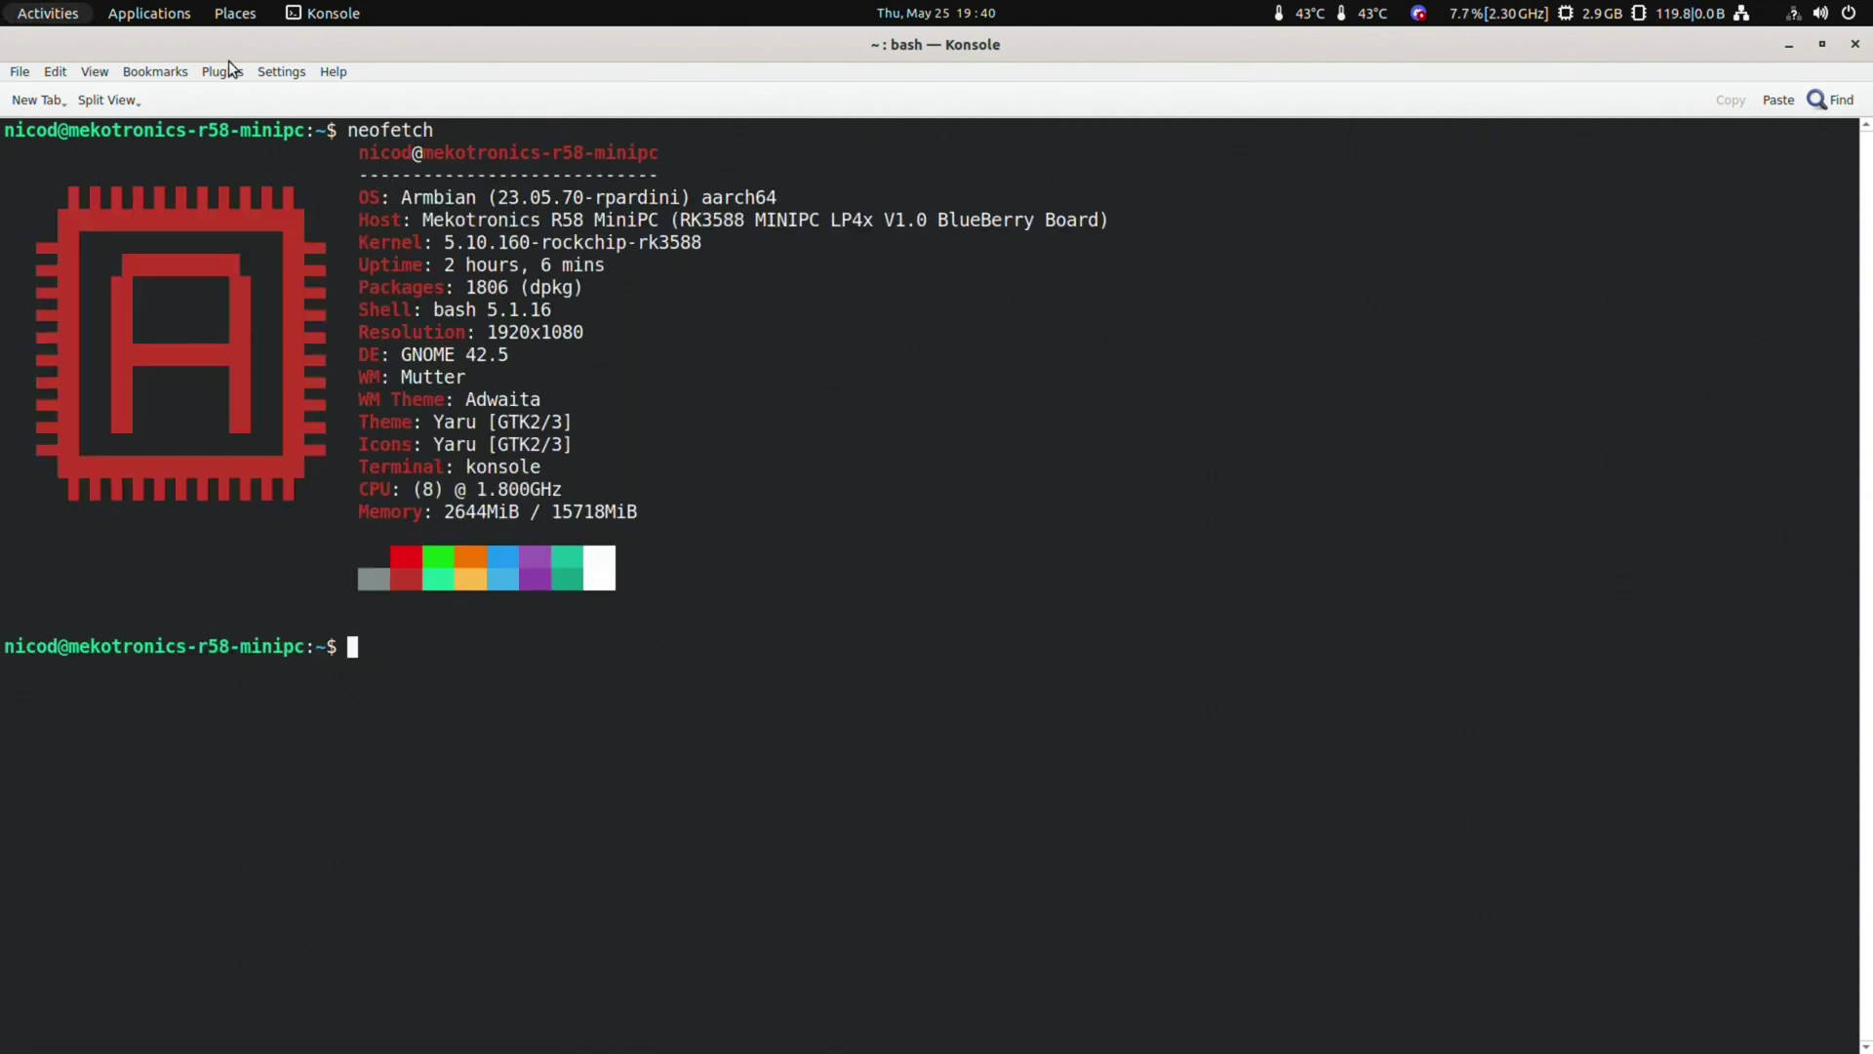
{"action": "triple_click", "coordinate": [625, 225]}
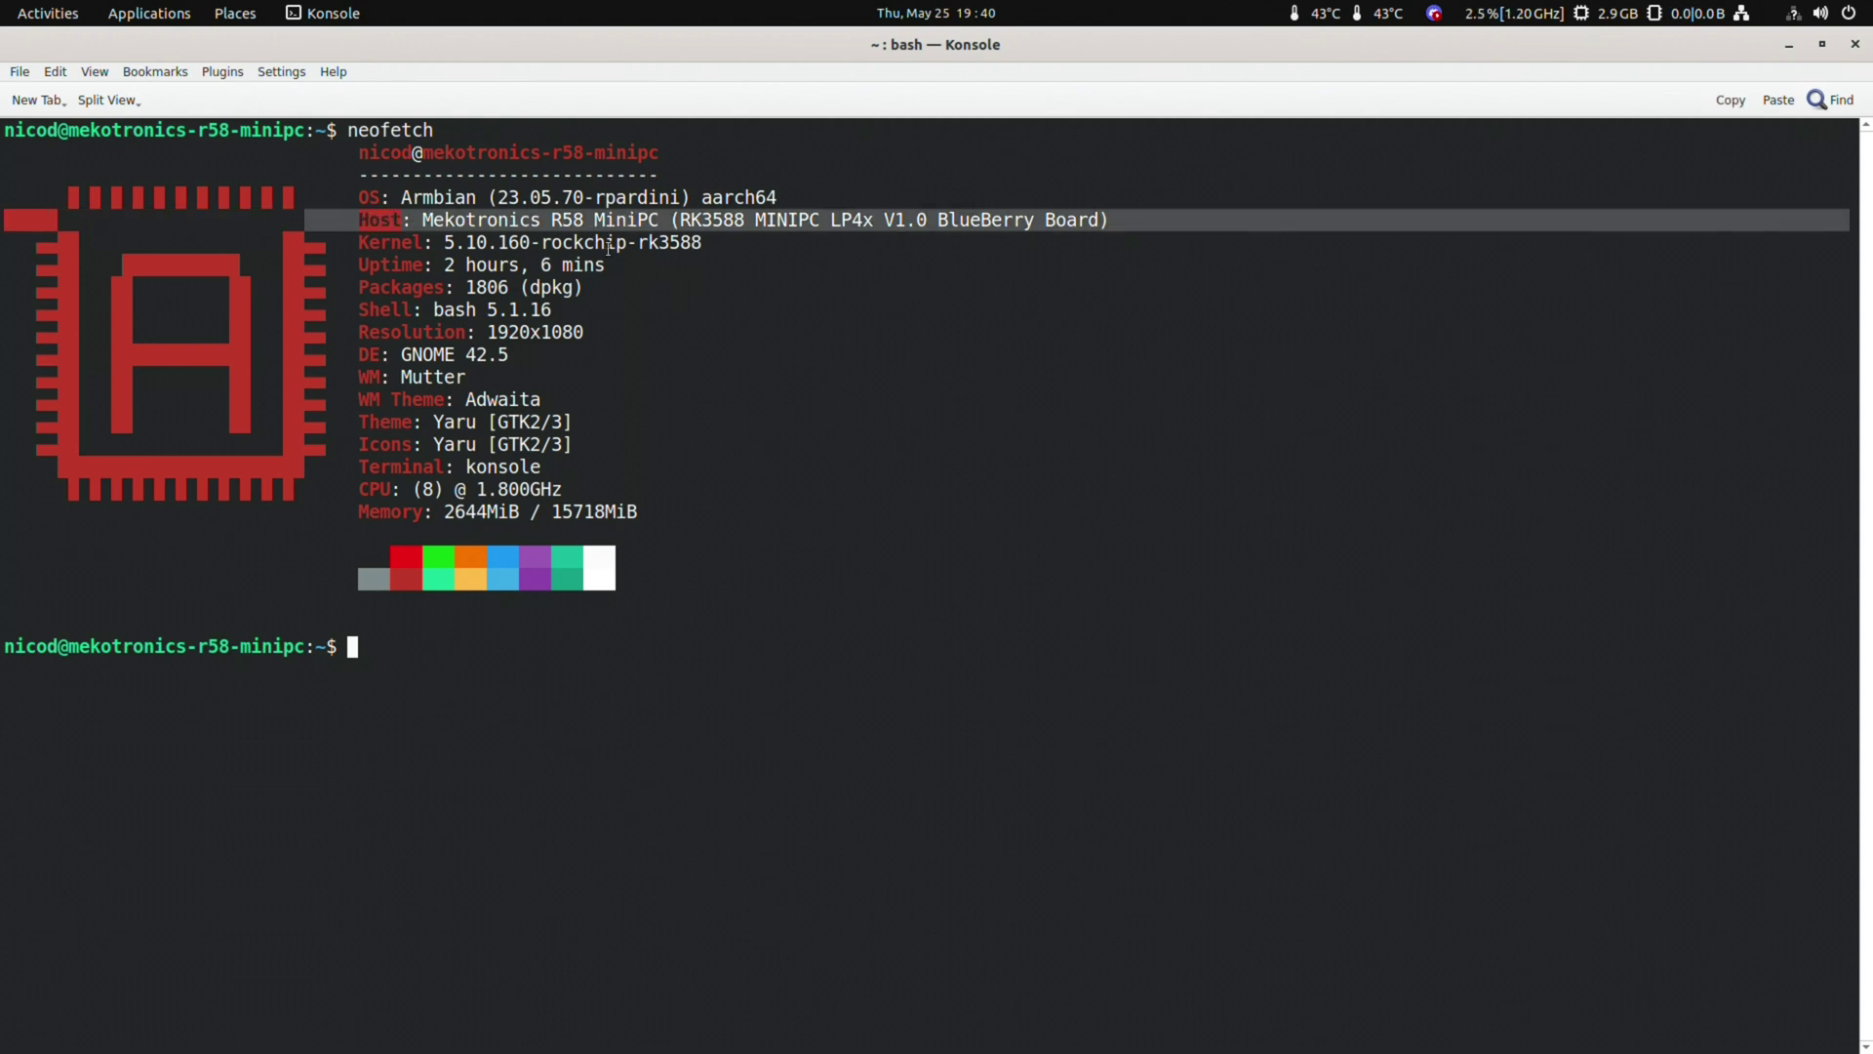
{"action": "left_click_drag", "start_coordinate": [401, 197], "coordinate": [822, 206]}
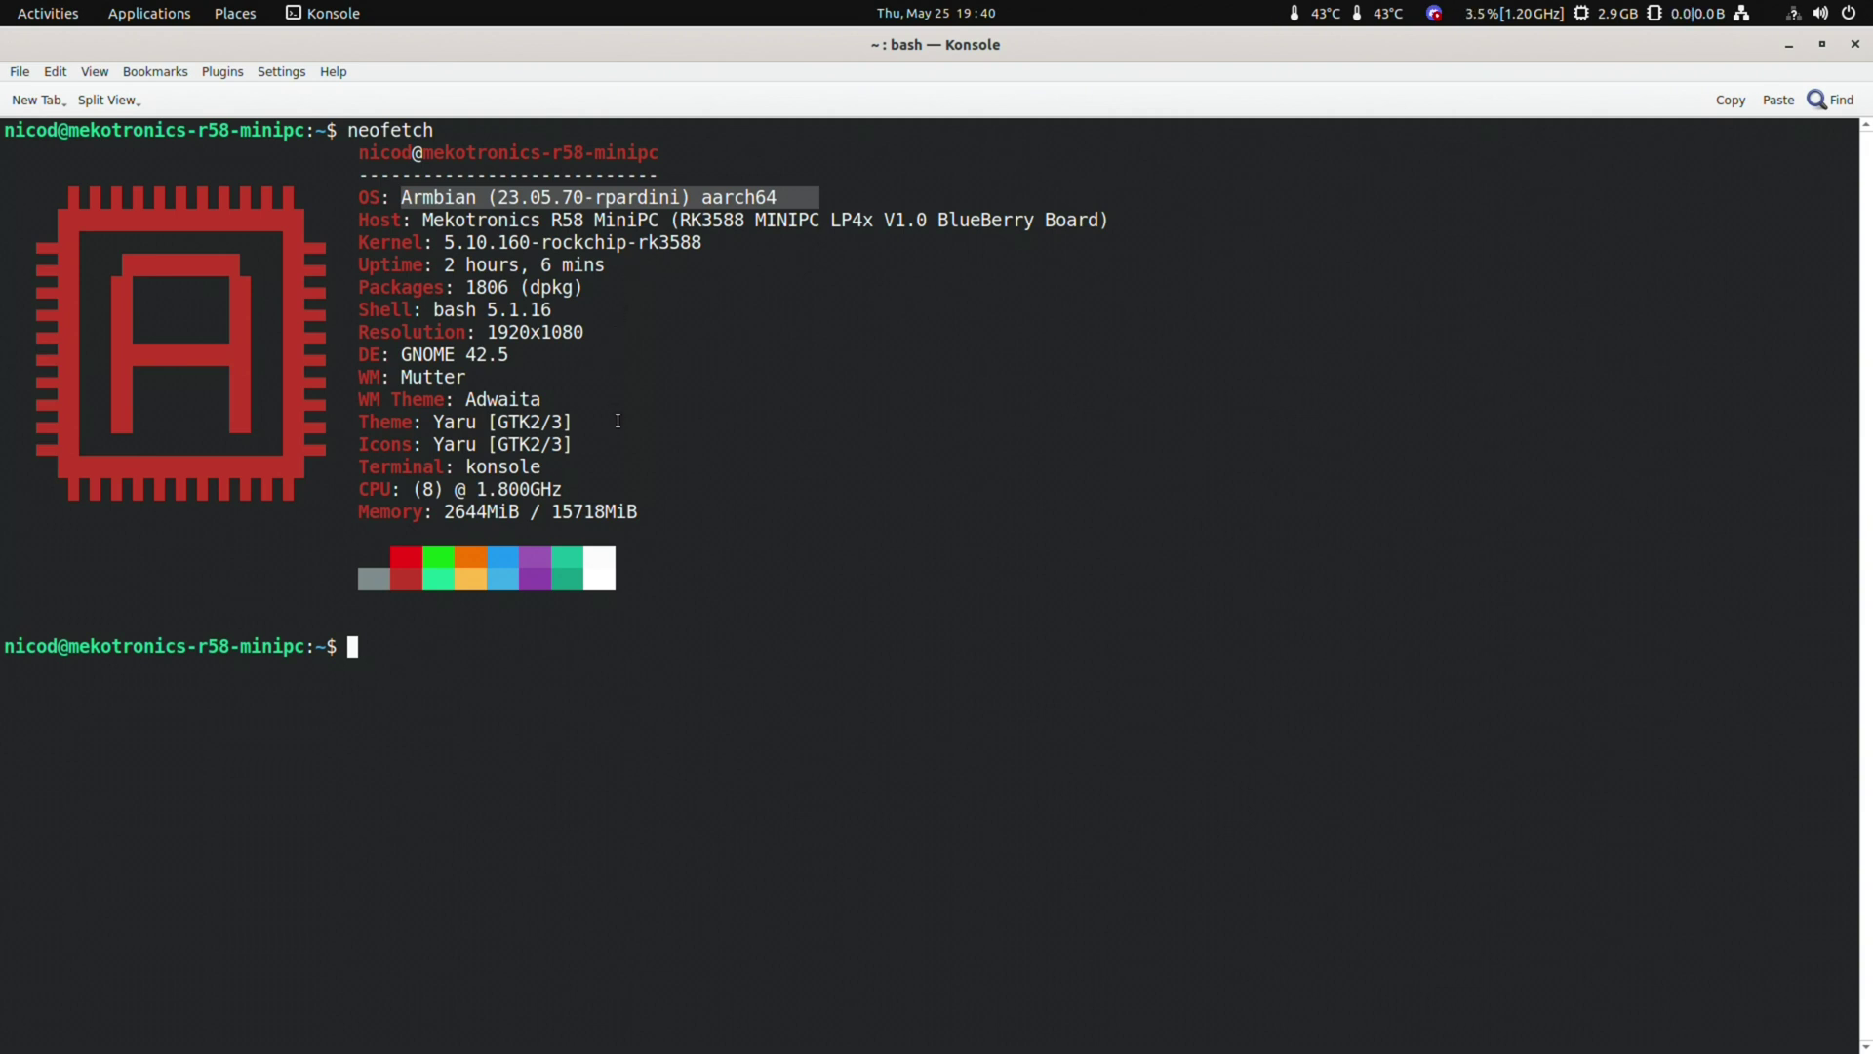
Run uname -a and highlight the kernel version 5.10.160
{"action": "type", "text": "uname -a"}
{"action": "key", "text": "Return"}
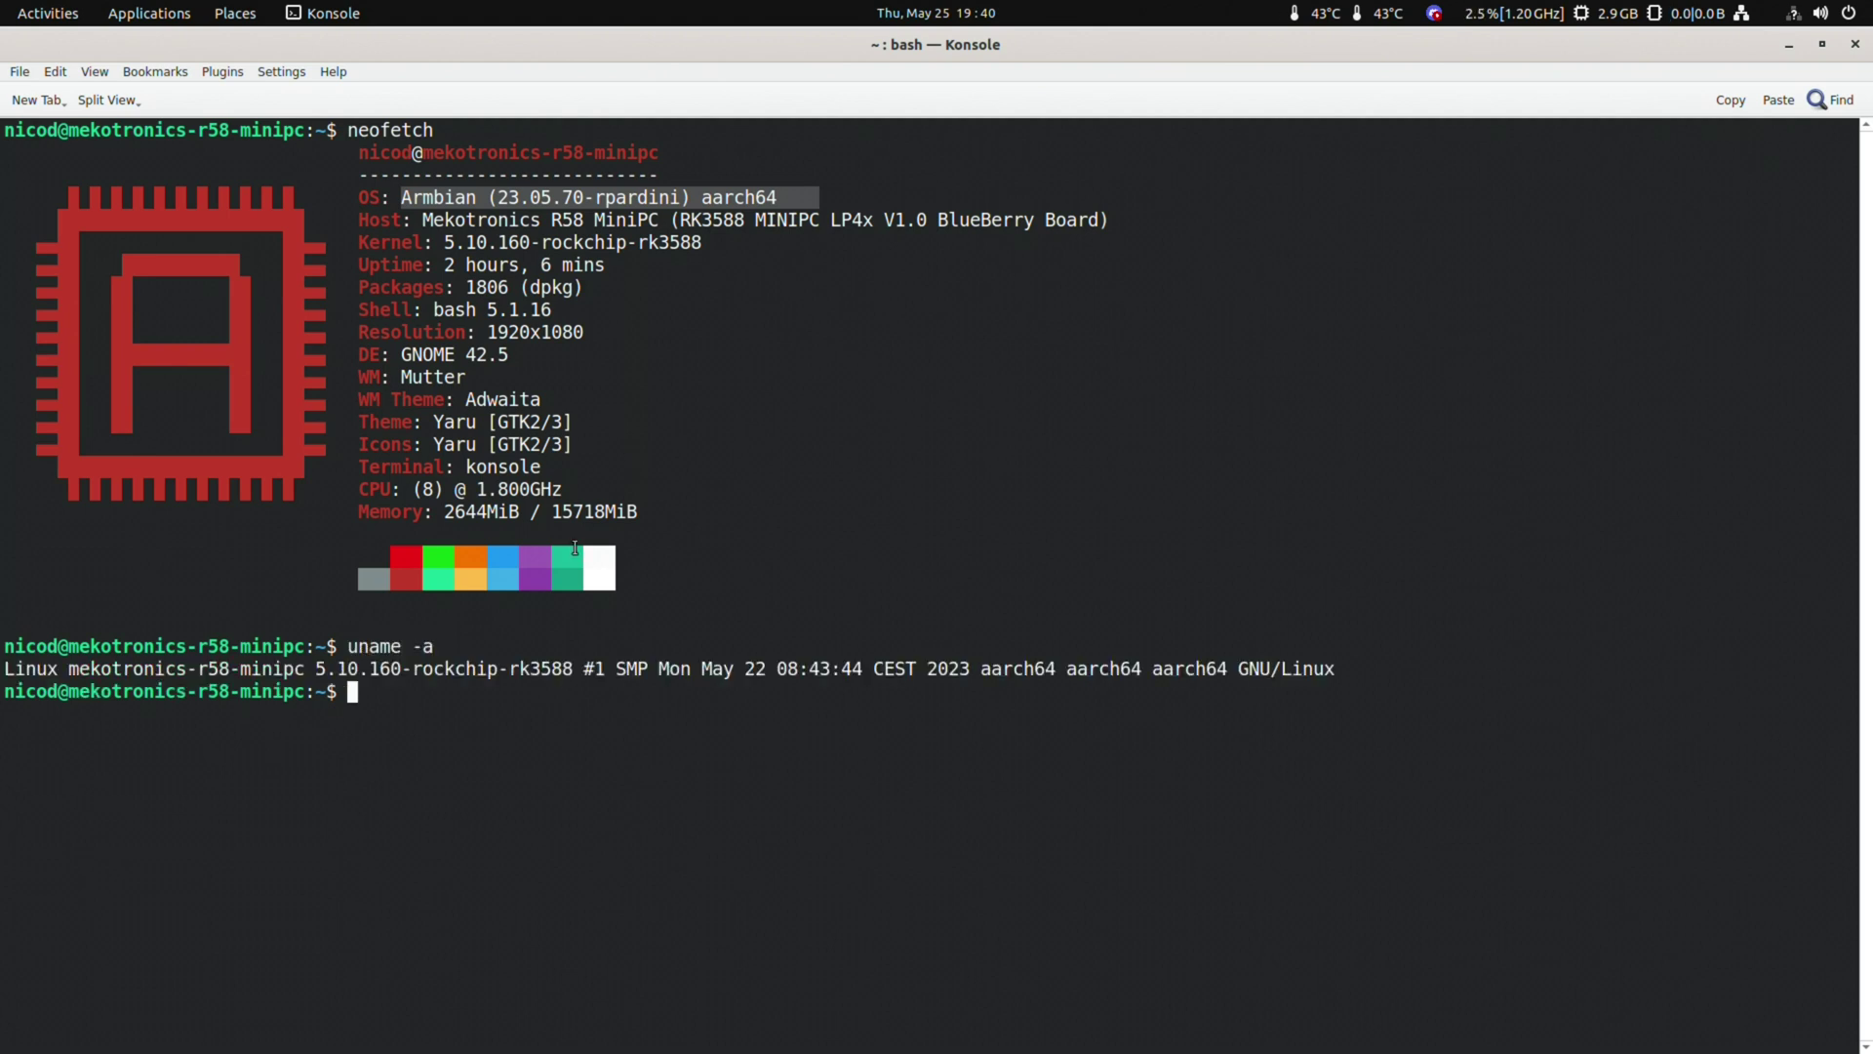
{"action": "left_click_drag", "start_coordinate": [405, 672], "coordinate": [310, 672]}
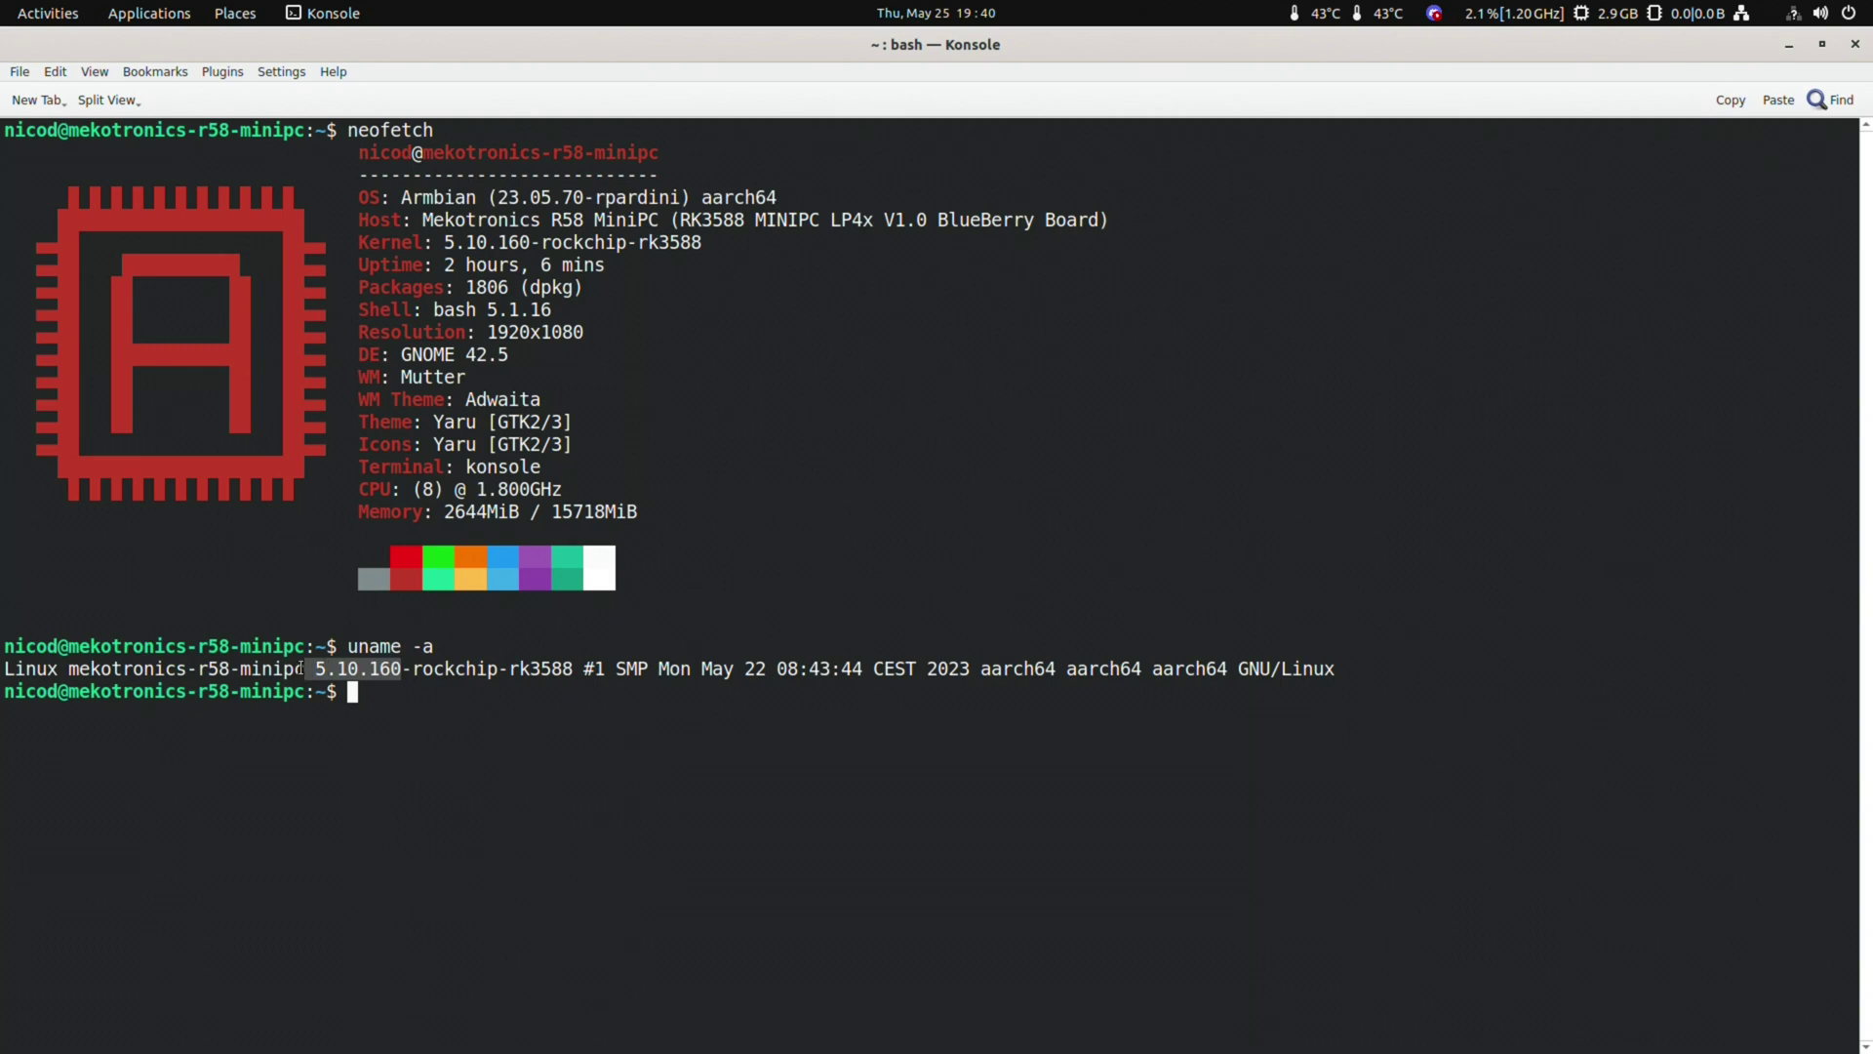
Load monka.systemonachip.net, open the r58-mini folder, and highlight the third image's date and size
{"action": "type", "text": "https"}
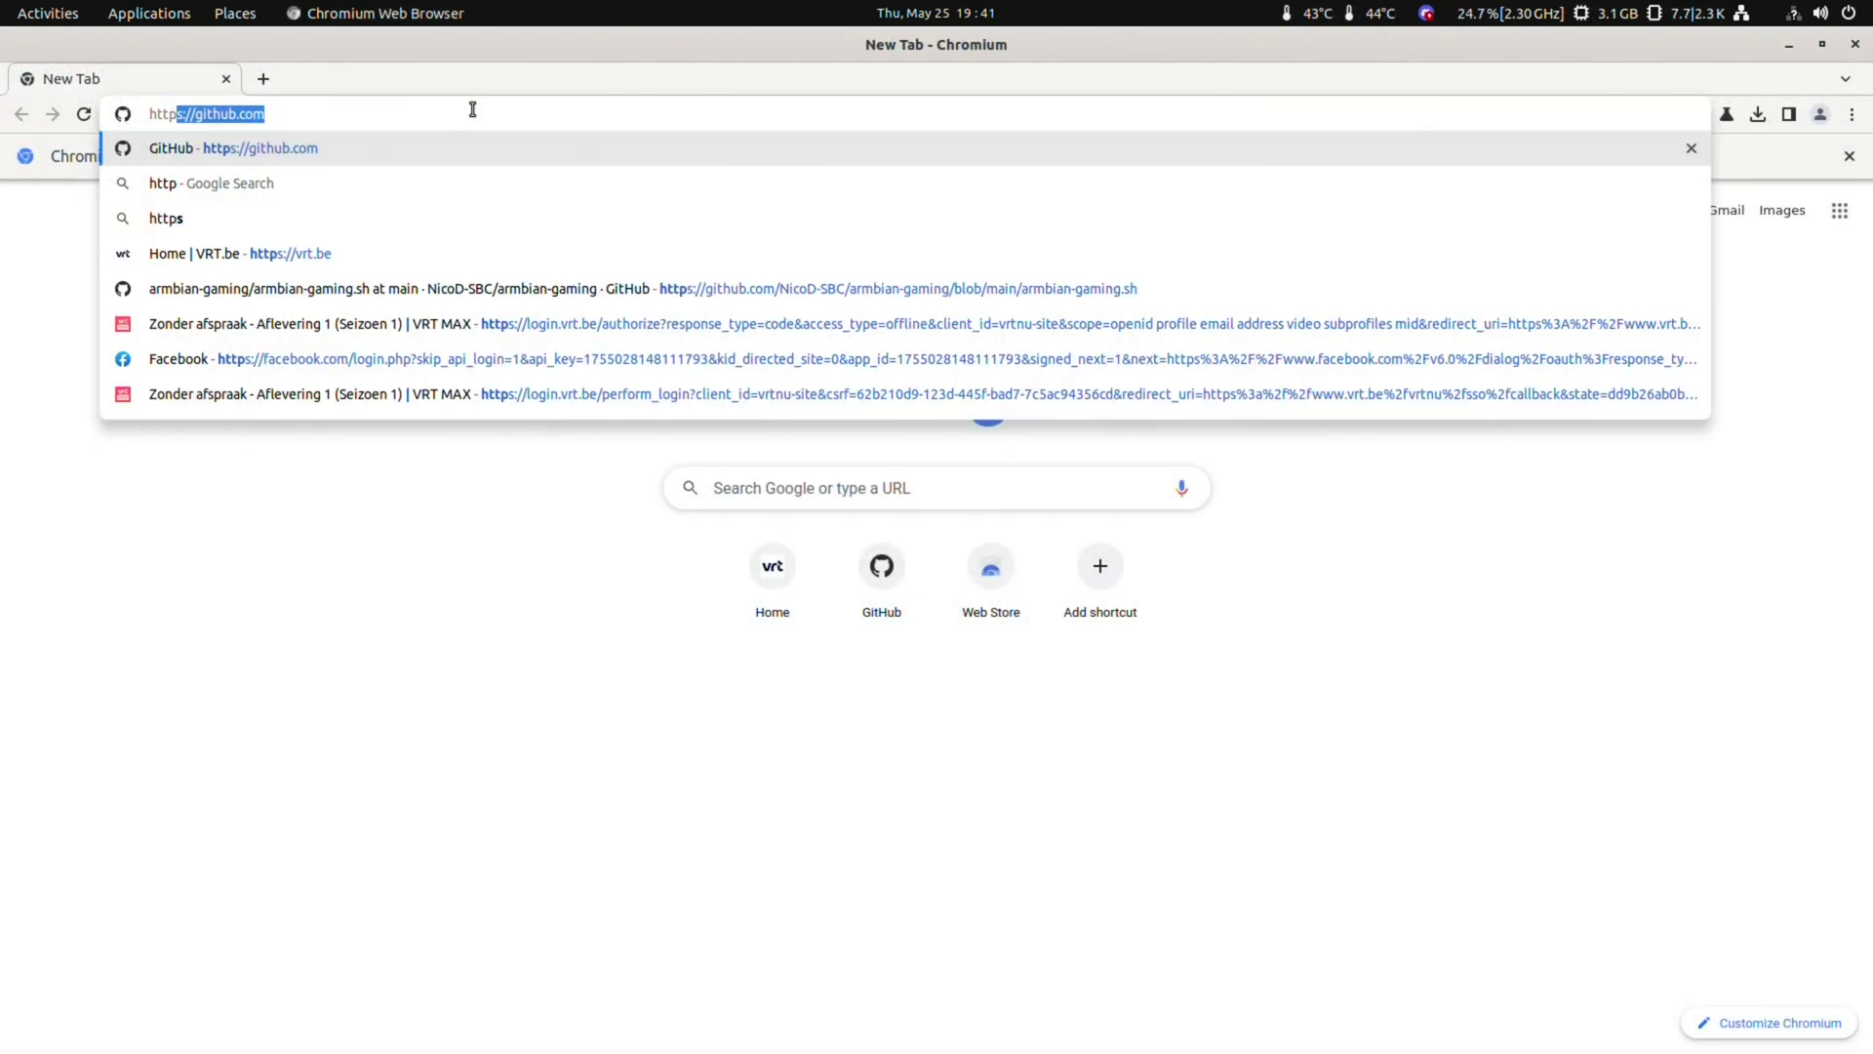
{"action": "type", "text": "://"}
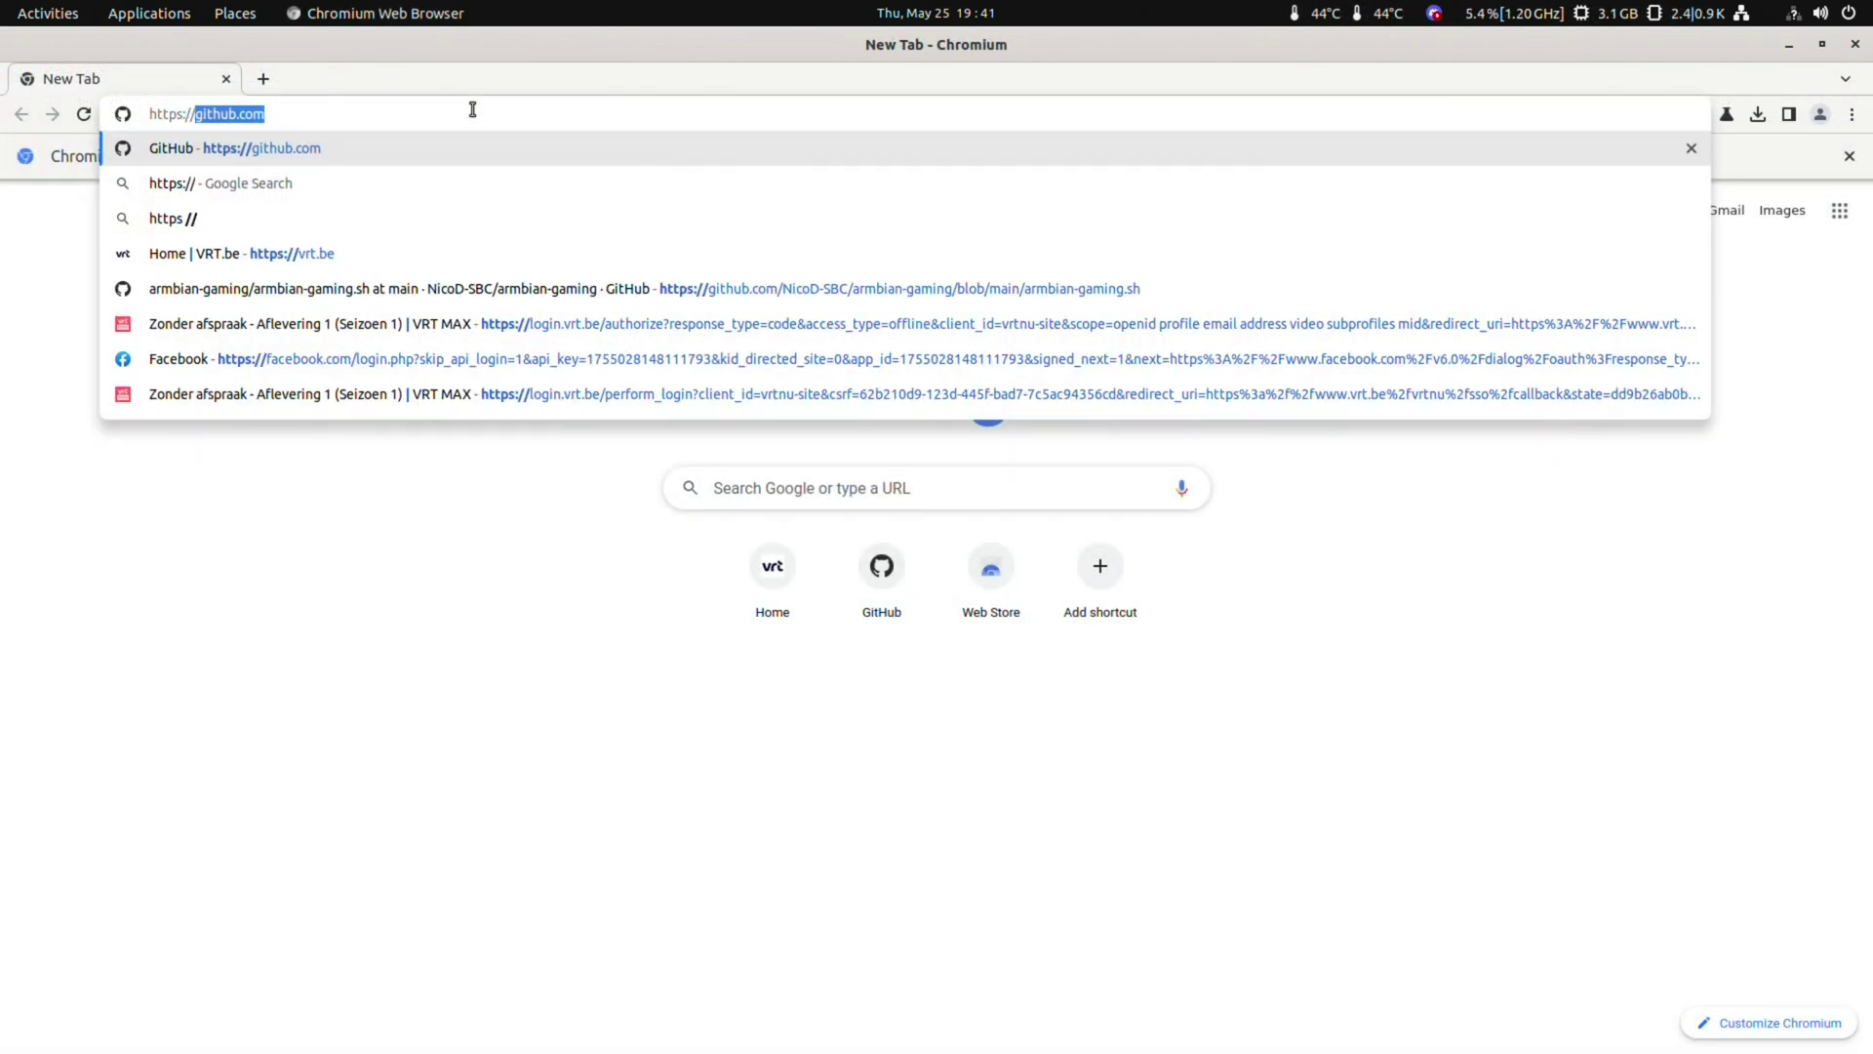
{"action": "type", "text": "monka"}
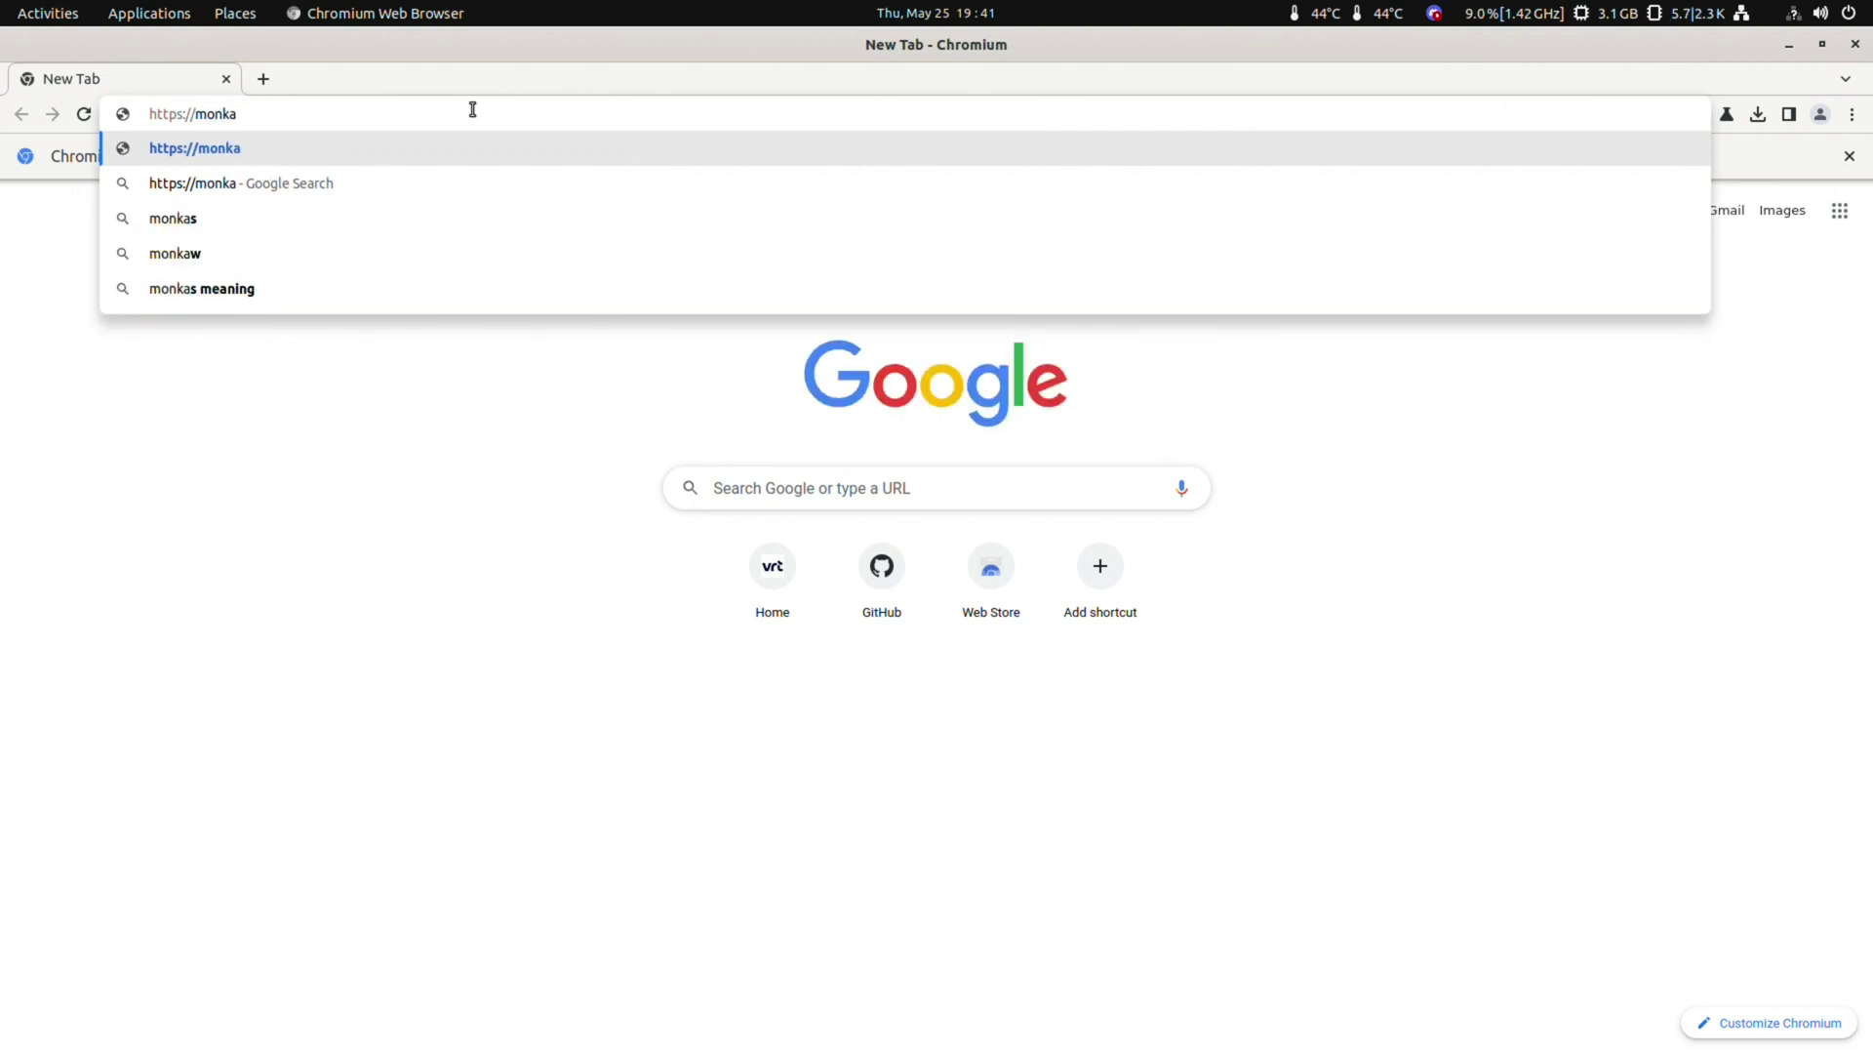
{"action": "type", "text": "."}
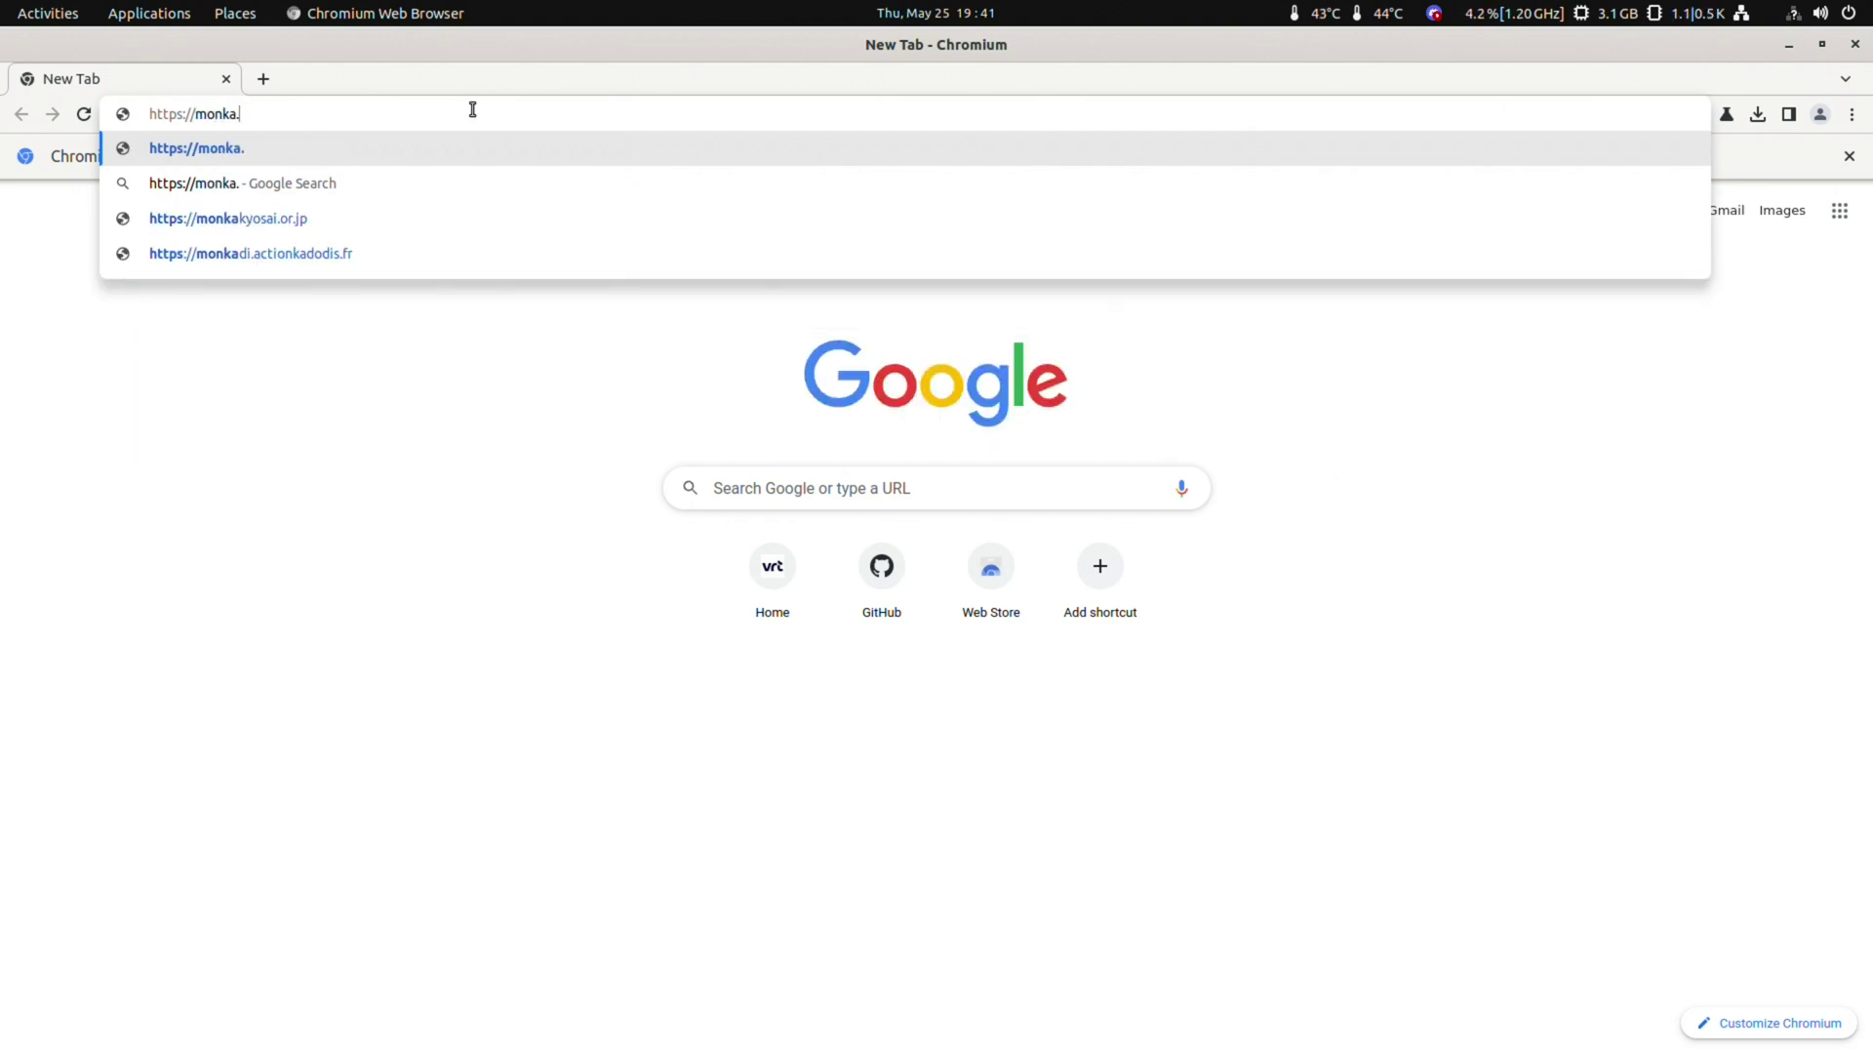
{"action": "type", "text": "system"}
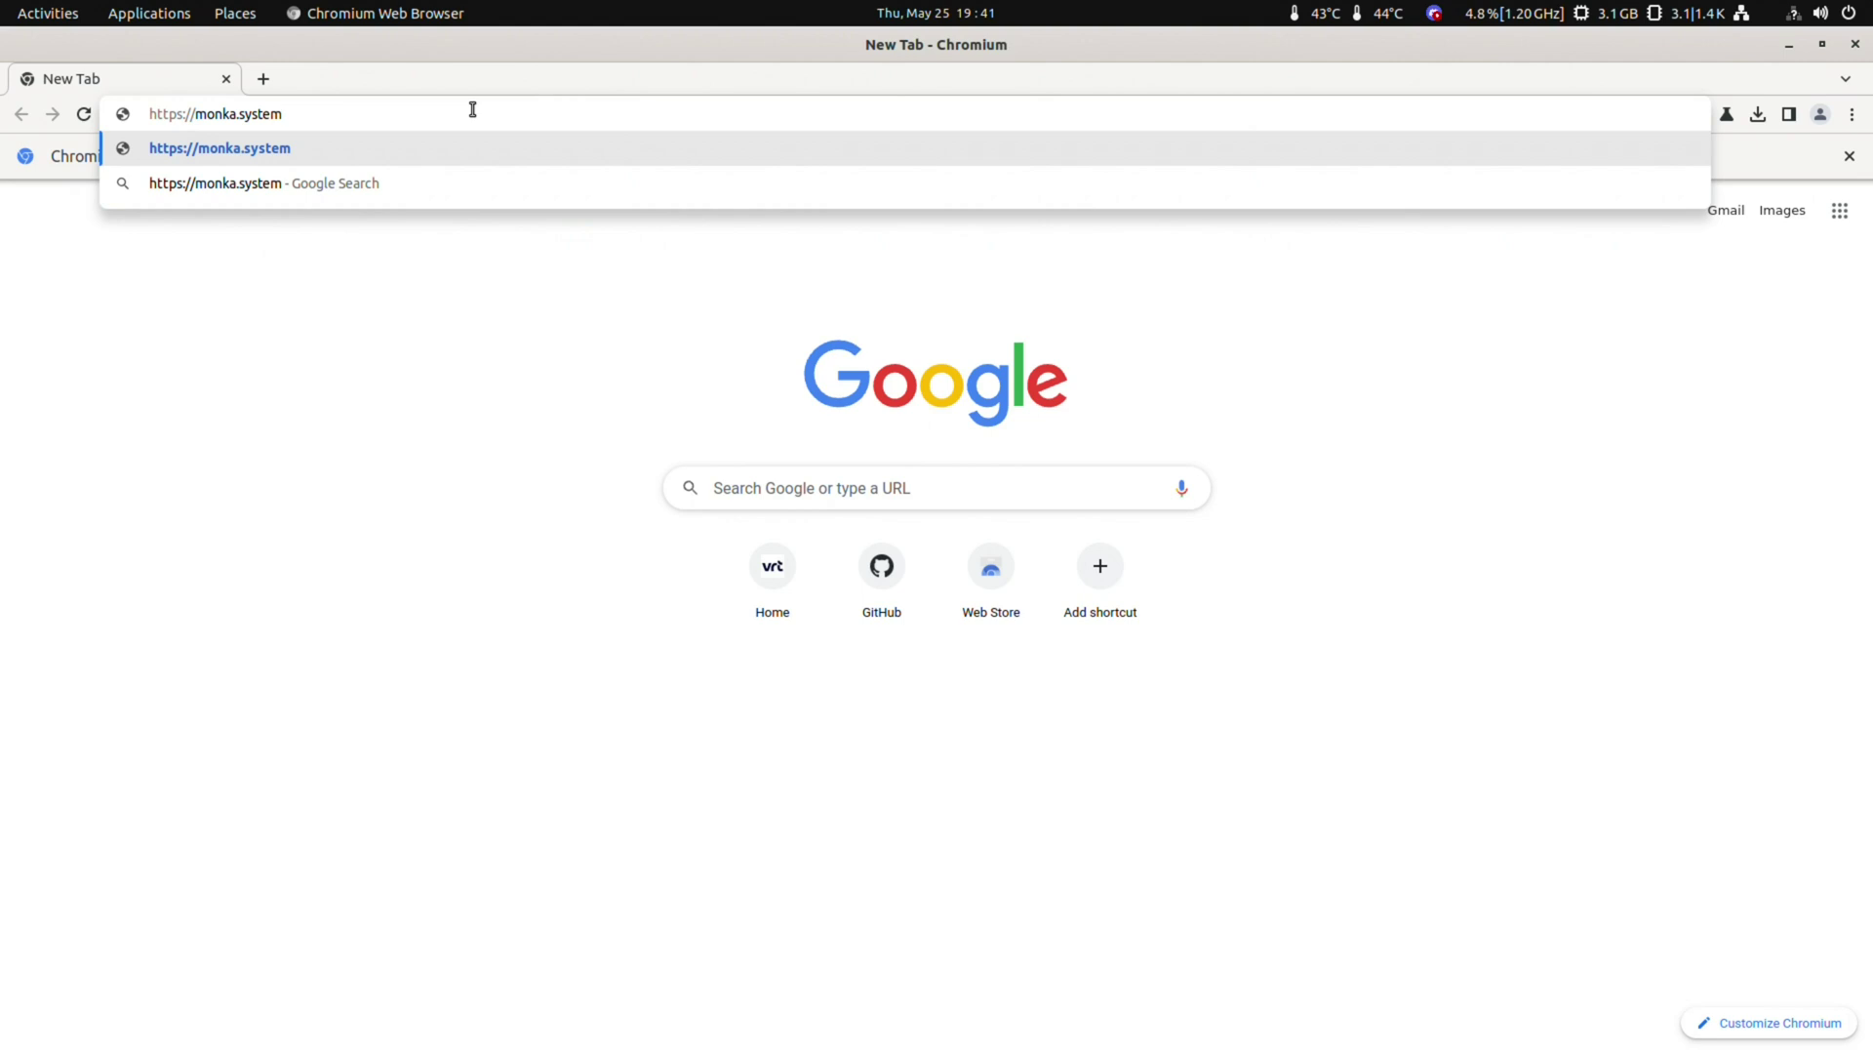
{"action": "type", "text": "onachip"}
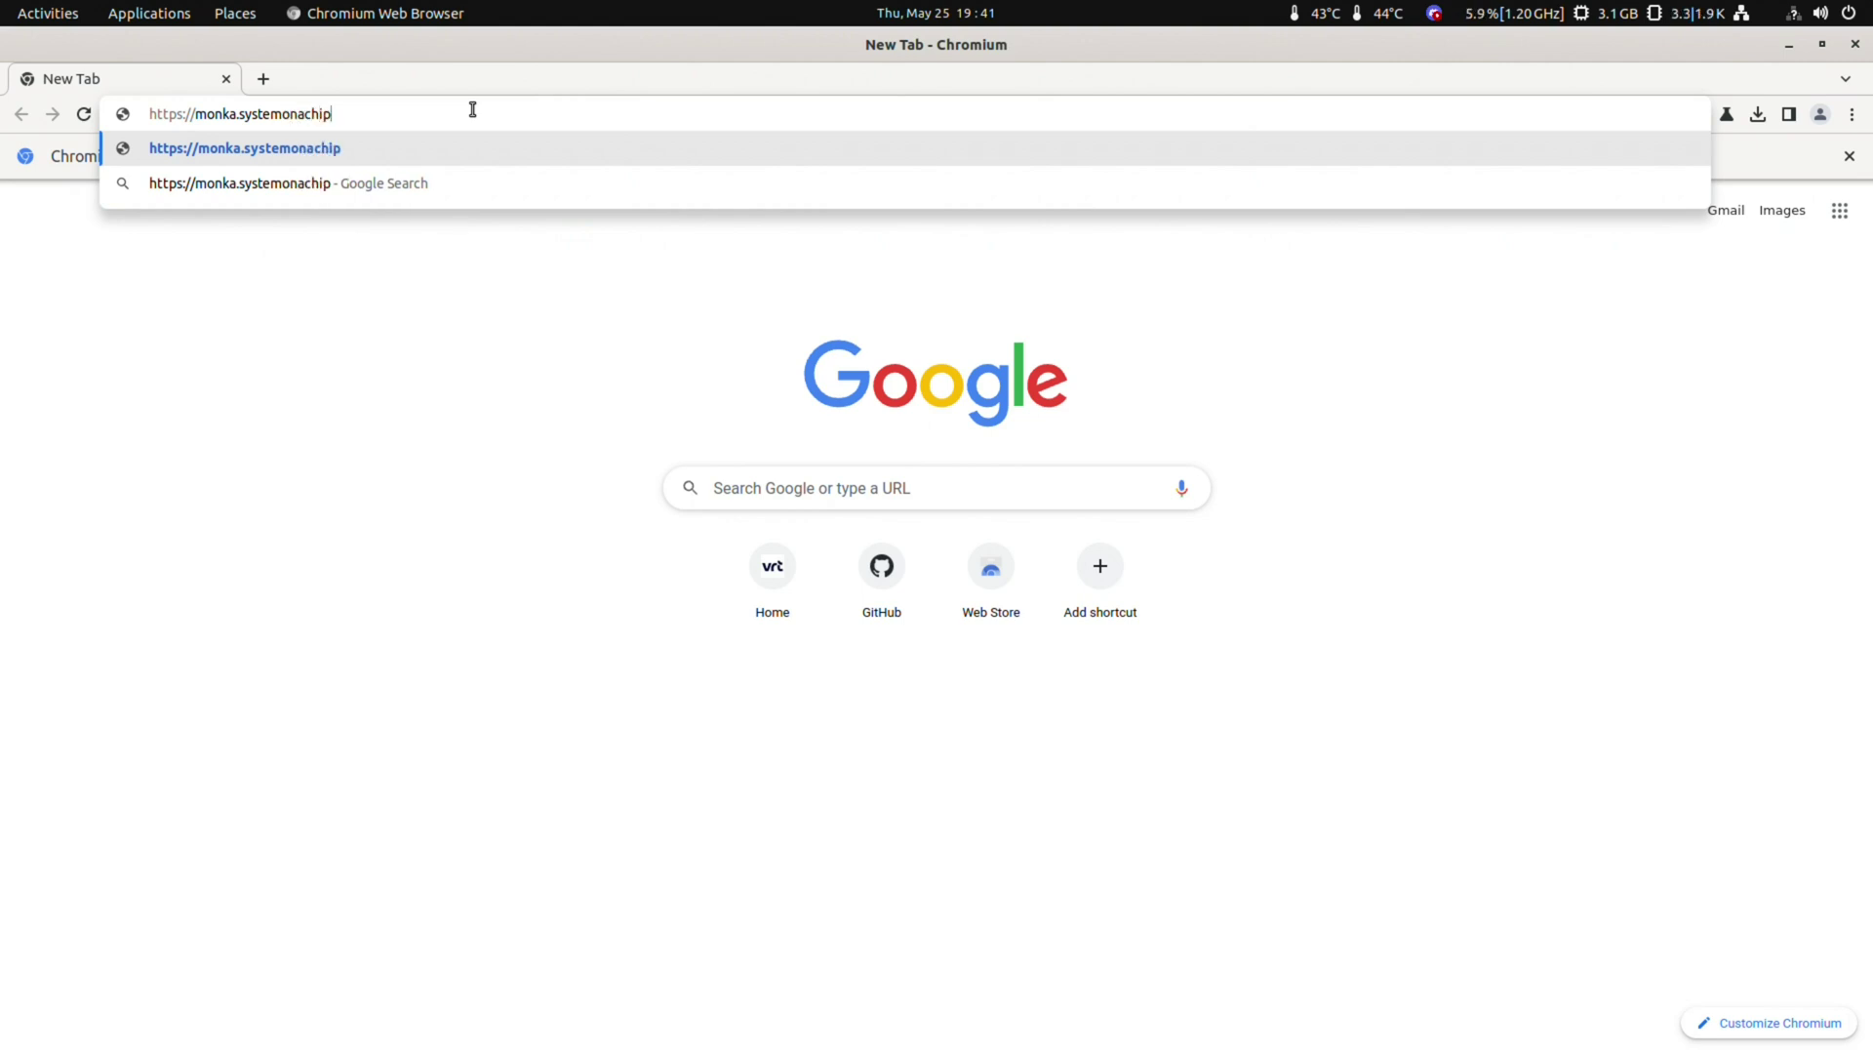
{"action": "type", "text": "."}
{"action": "type", "text": "net"}
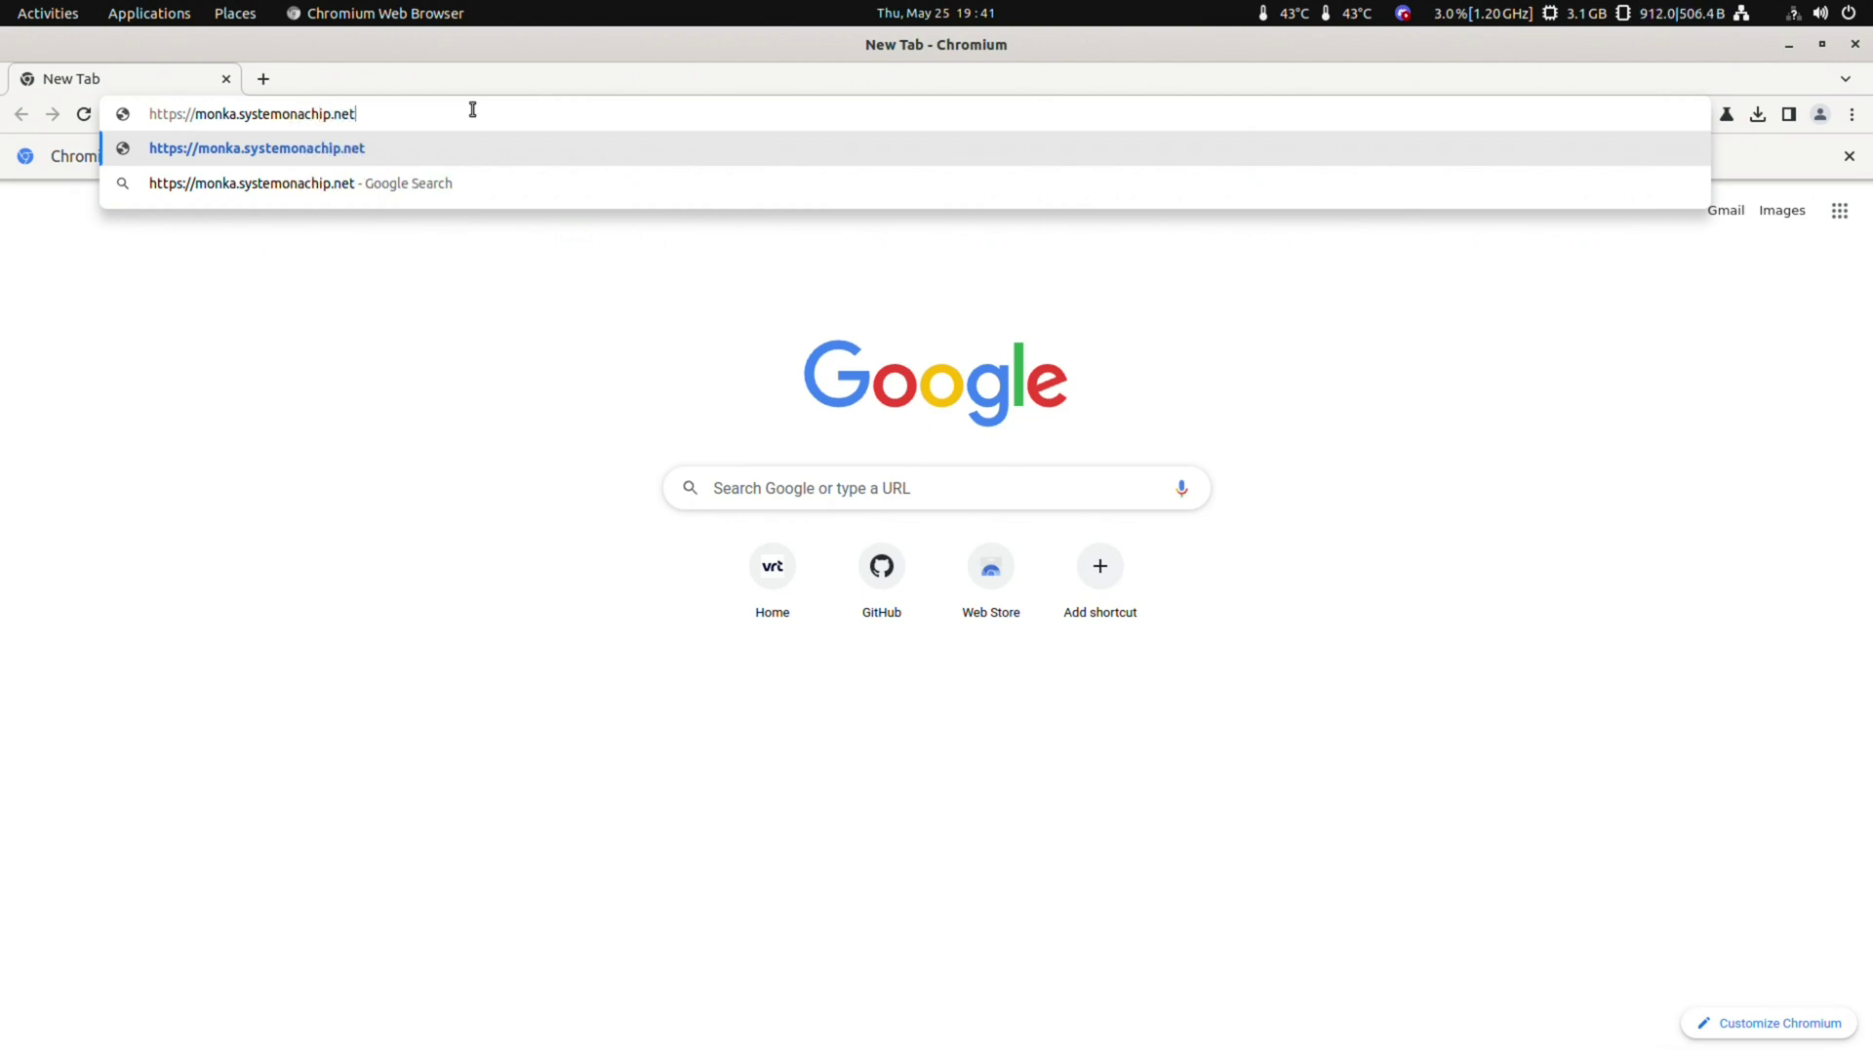
{"action": "key", "text": "Return"}
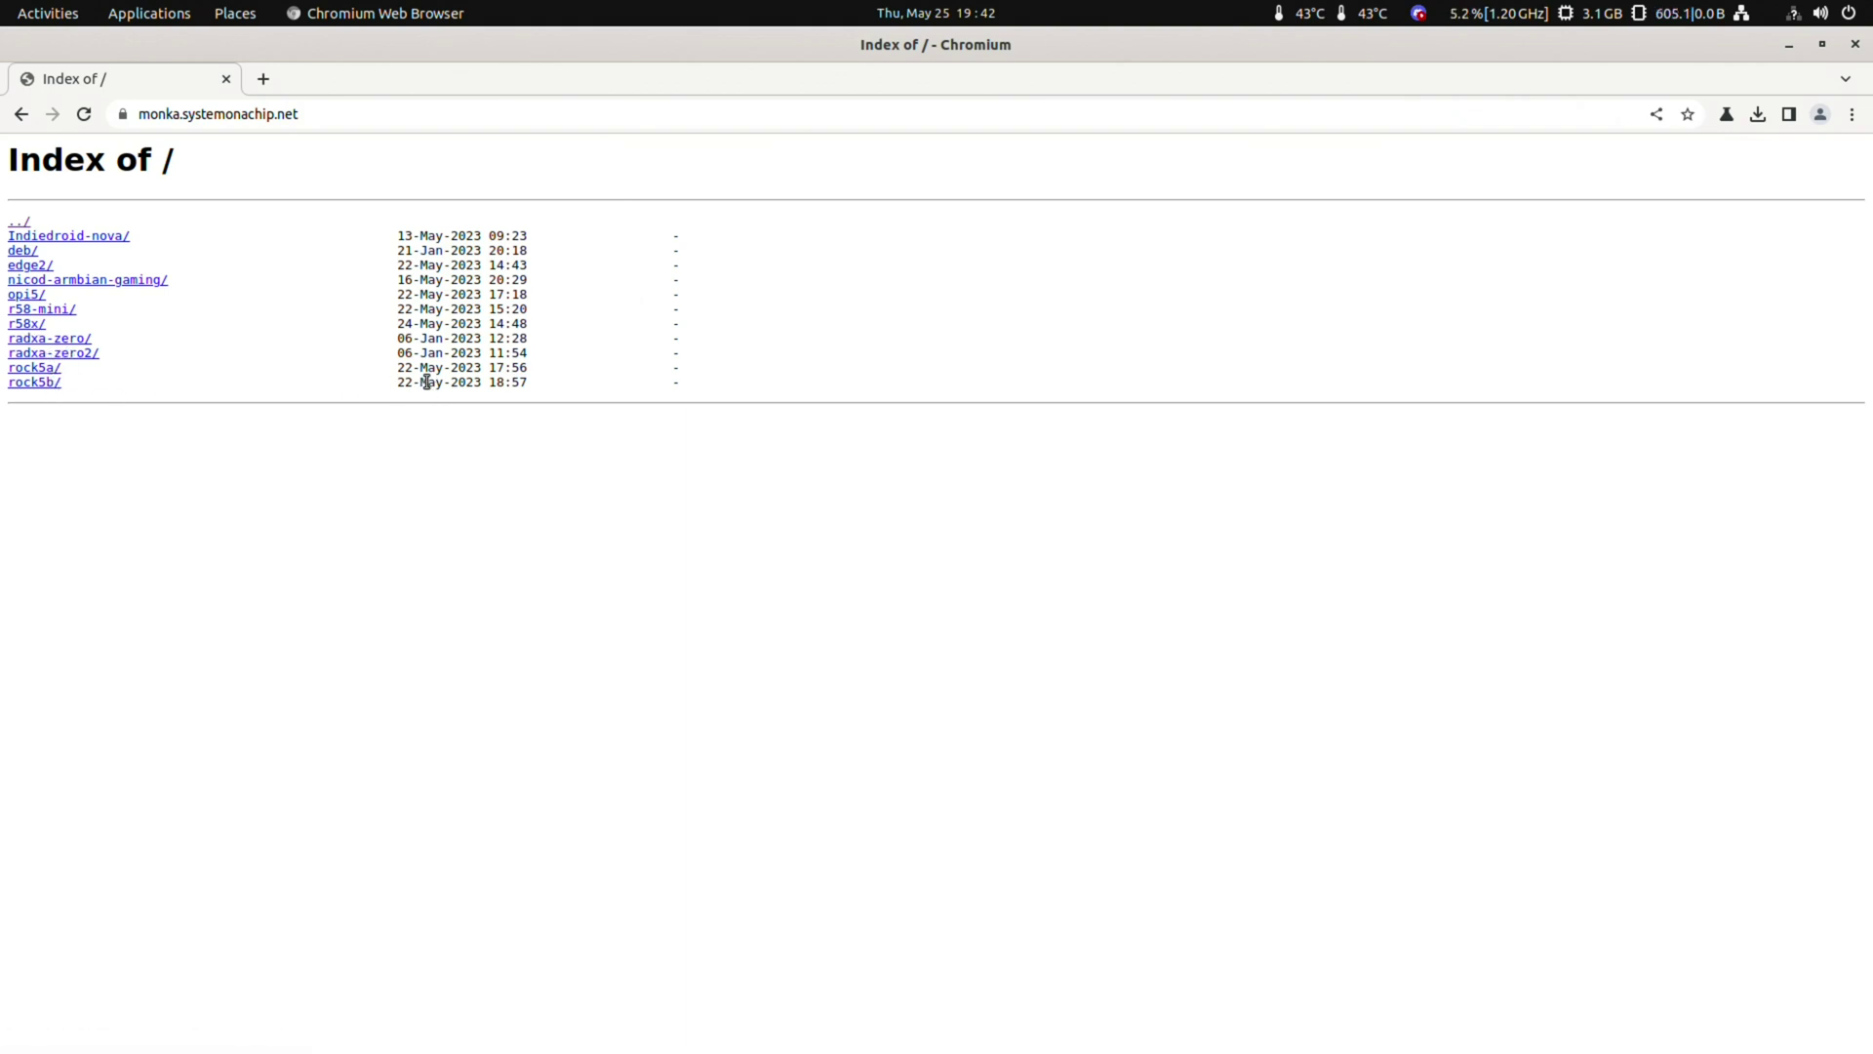
{"action": "left_click", "coordinate": [51, 310]}
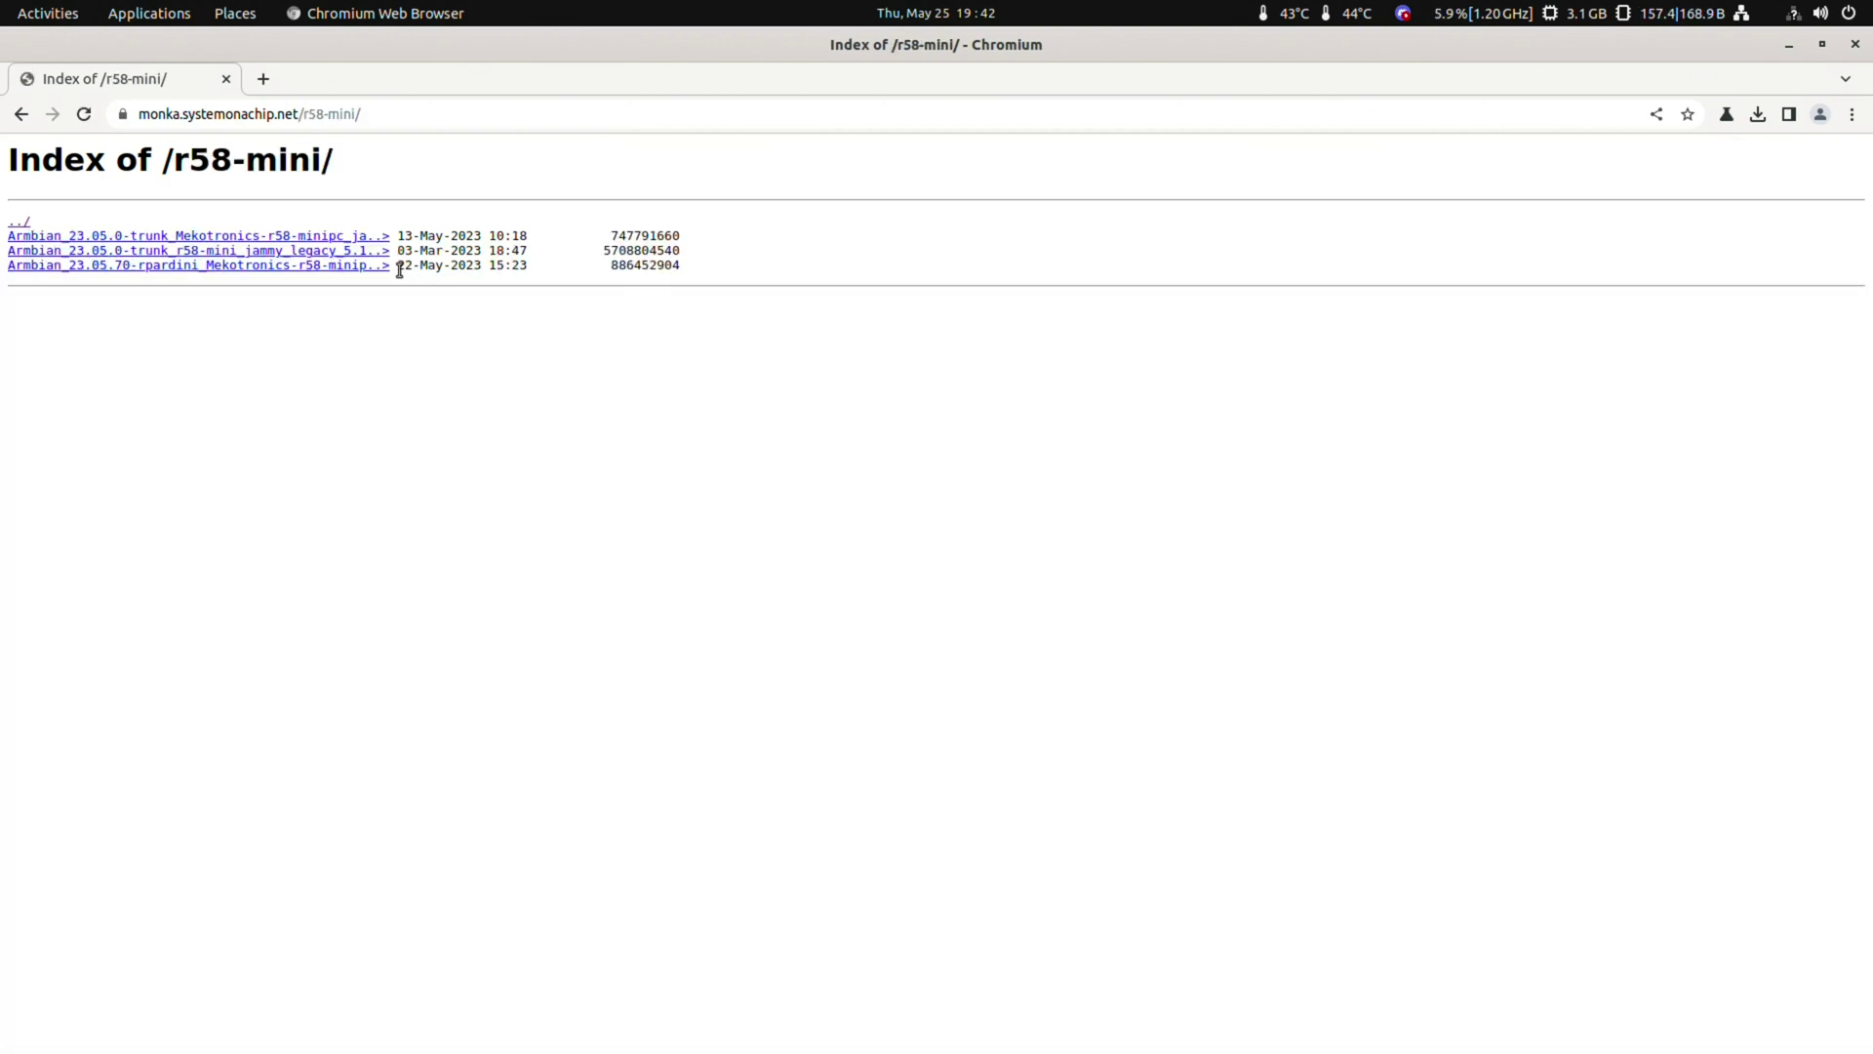
{"action": "left_click_drag", "start_coordinate": [394, 266], "coordinate": [530, 283]}
{"action": "left_click_drag", "start_coordinate": [673, 285], "coordinate": [723, 270]}
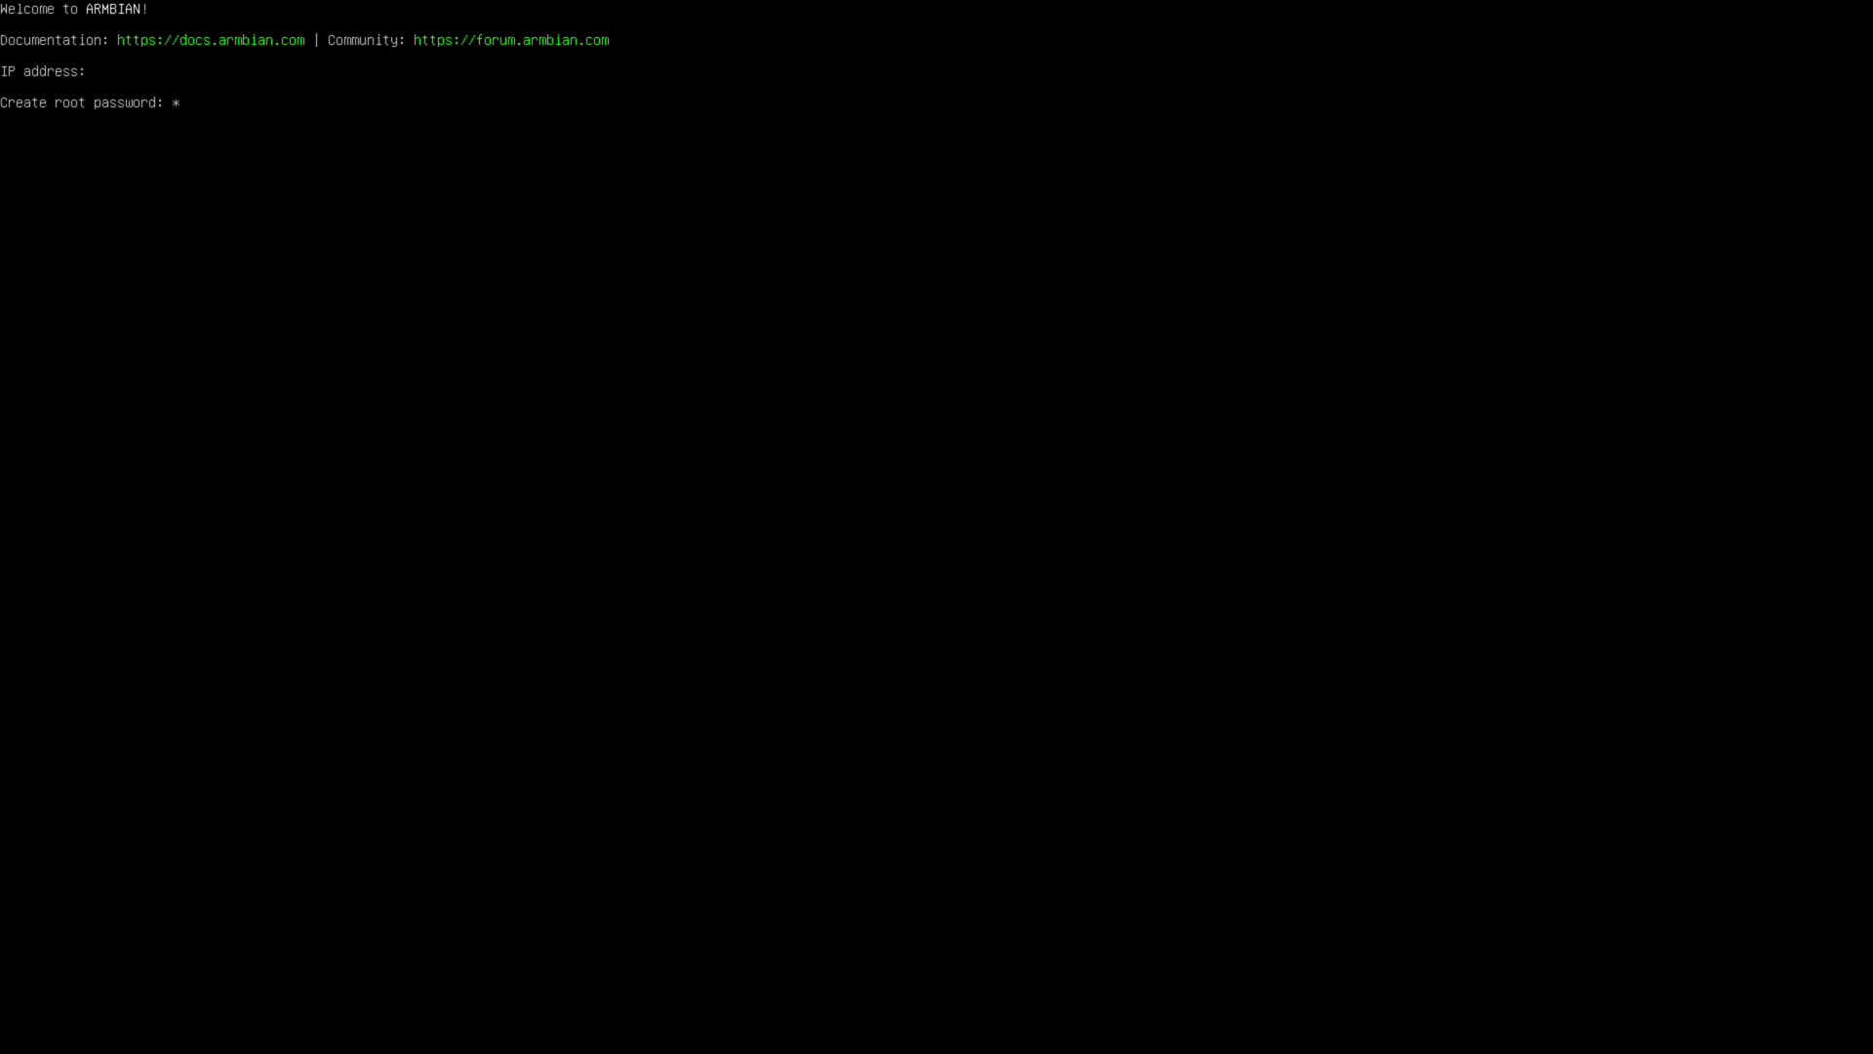
Set and confirm the root password, then choose bash as the default shell
{"action": "key", "text": "Return"}
{"action": "type", "text": "*"}
{"action": "key", "text": "Return"}
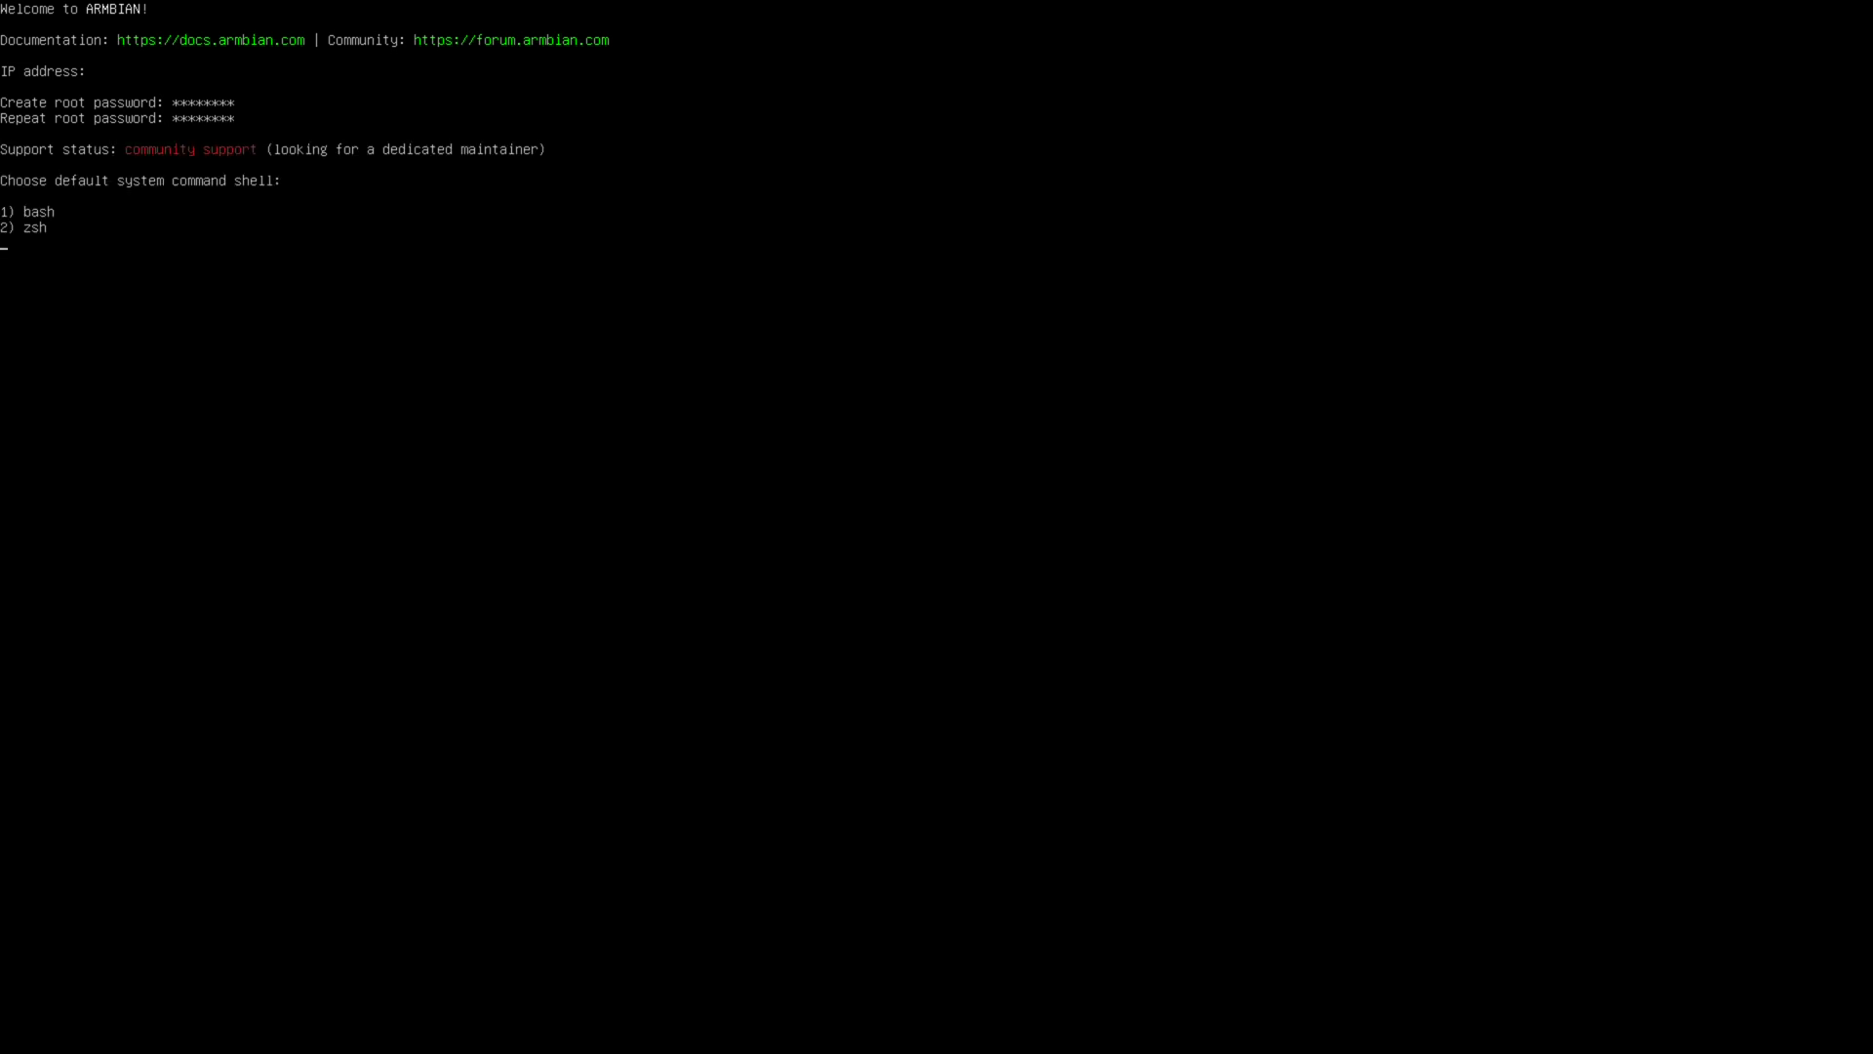
{"action": "key", "text": "Return"}
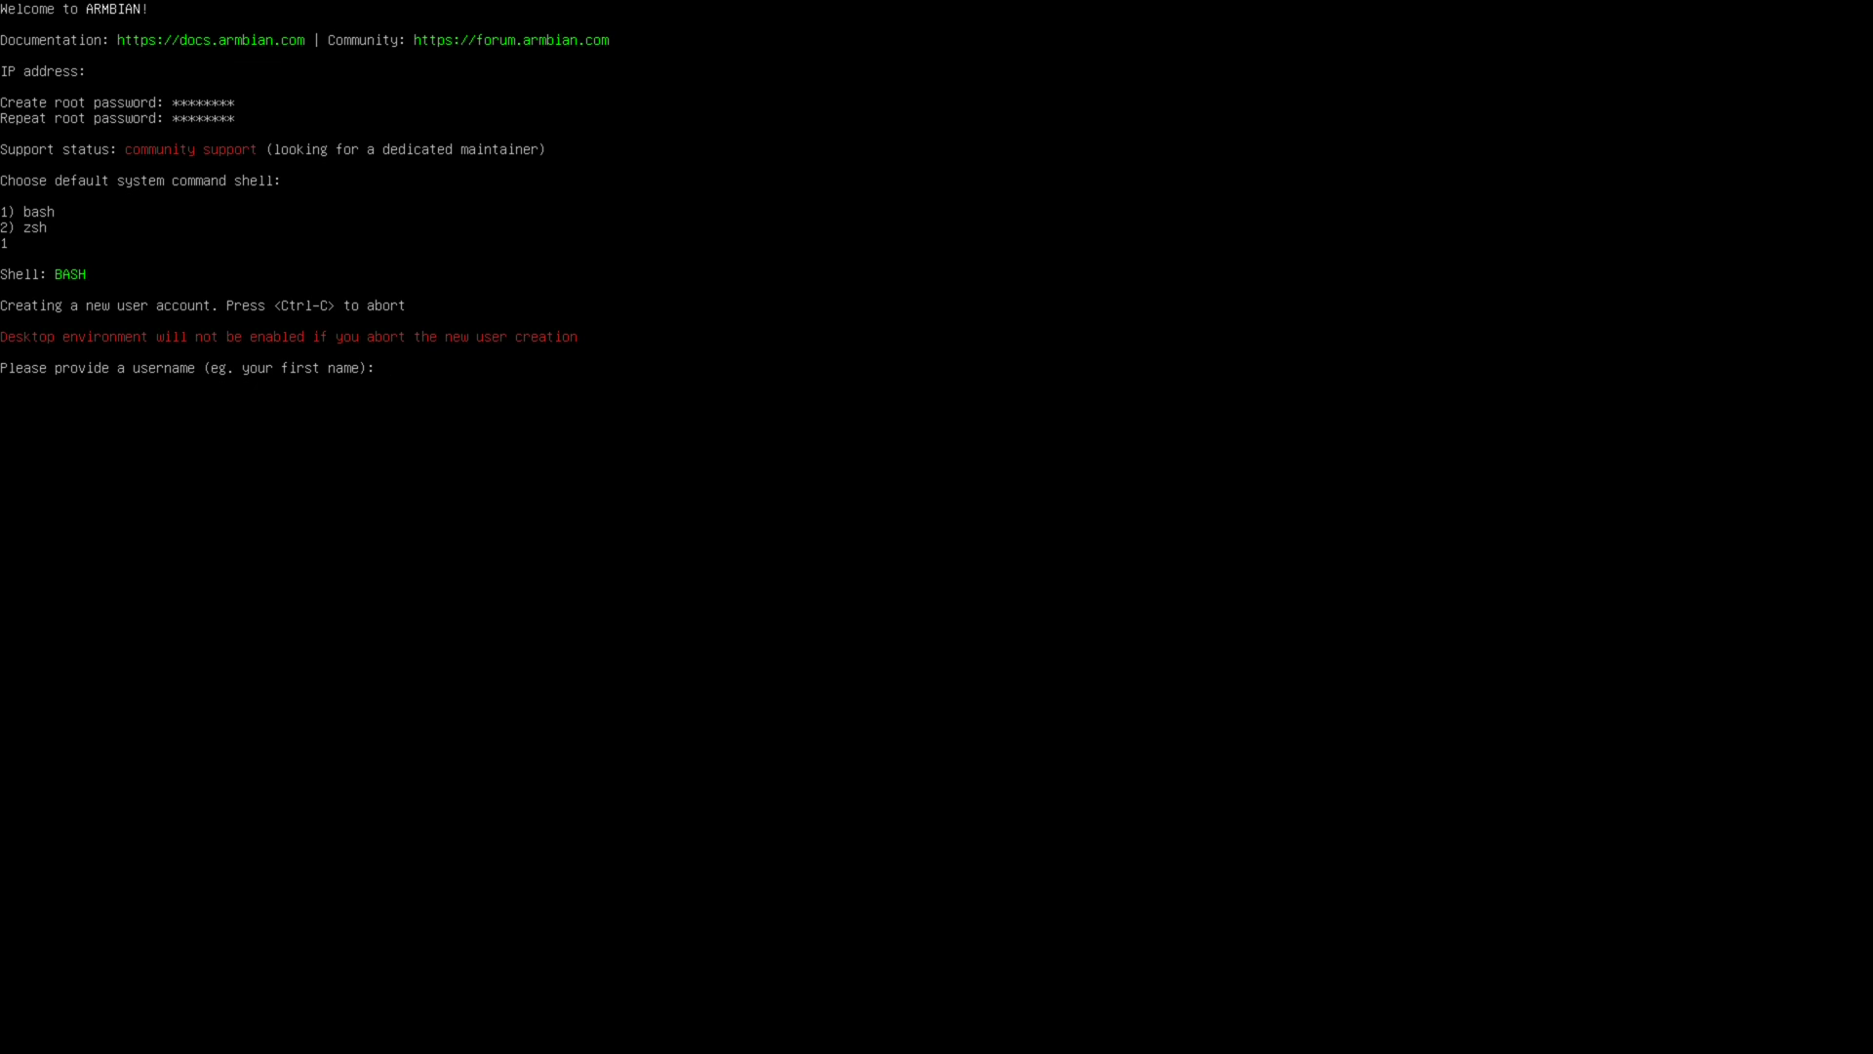
Create the user account with a username, a confirmed password and a real name
{"action": "type", "text": "nicod"}
{"action": "key", "text": "Return"}
{"action": "type", "text": "********"}
{"action": "key", "text": "Return"}
{"action": "type", "text": "********"}
{"action": "key", "text": "Return"}
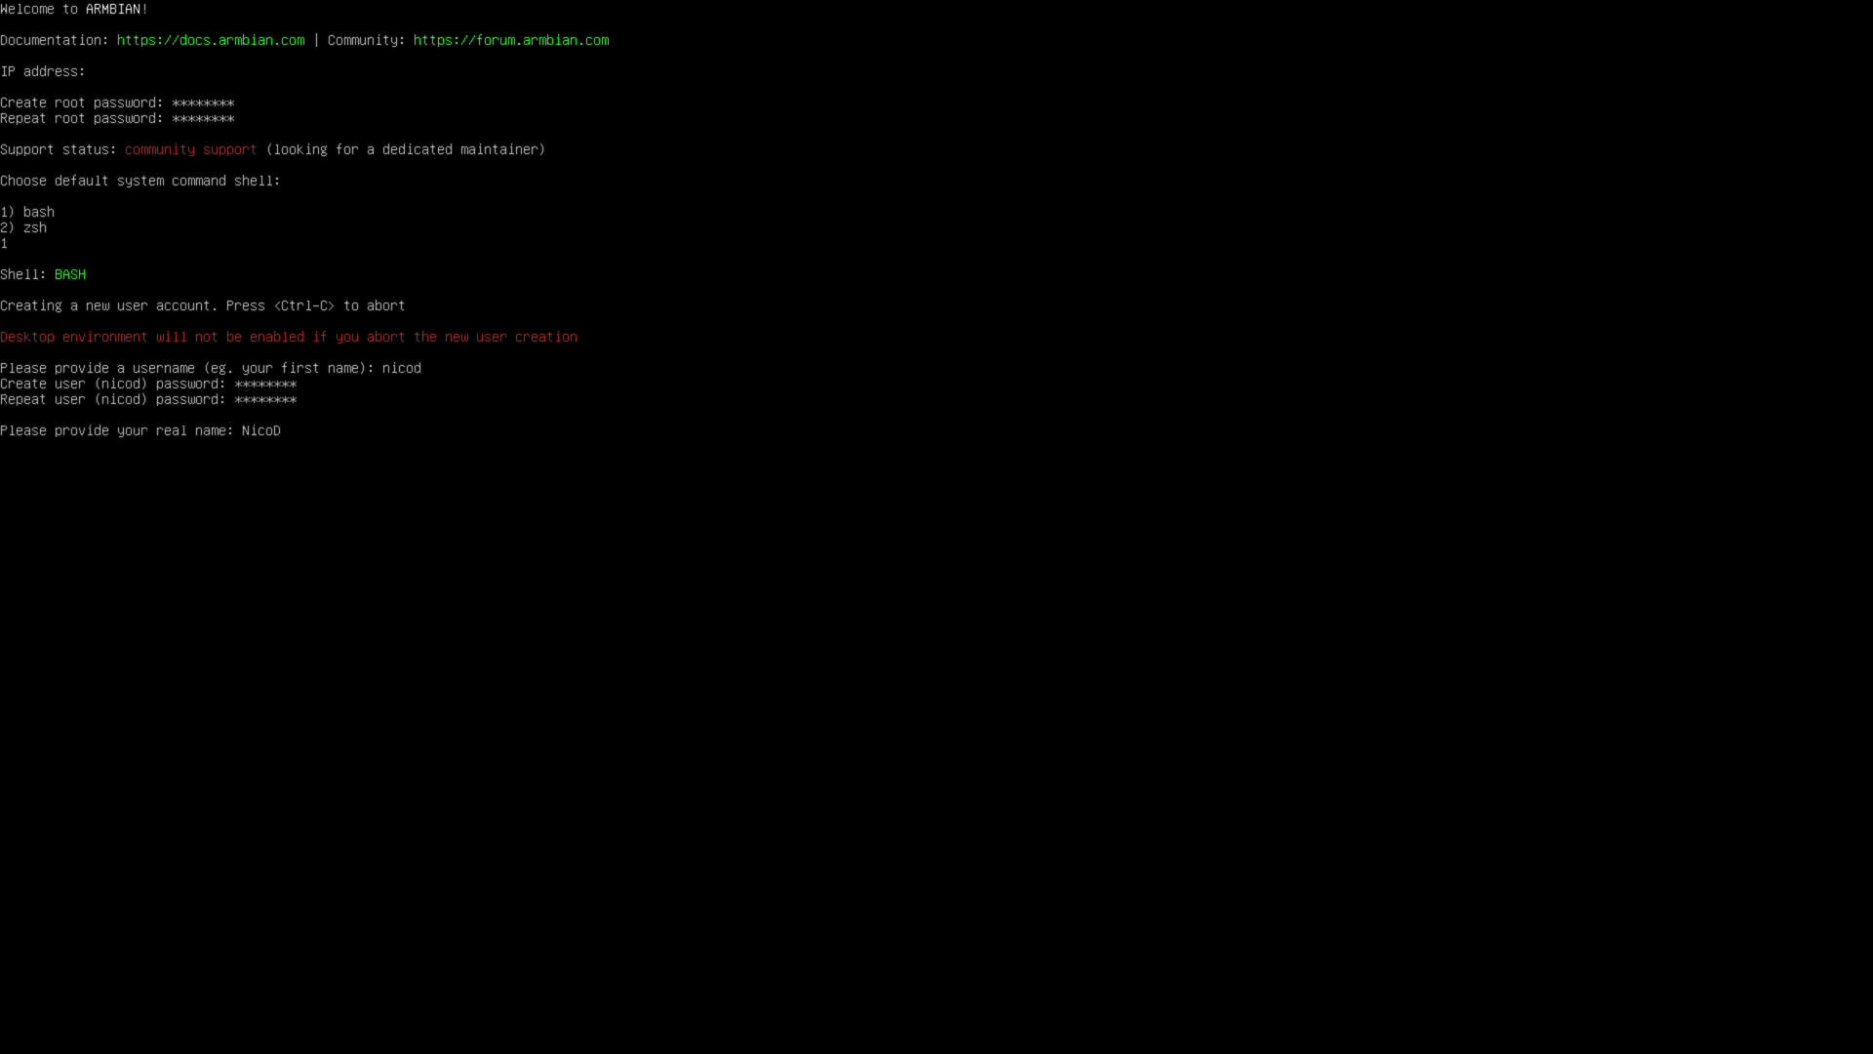
{"action": "key", "text": "Return"}
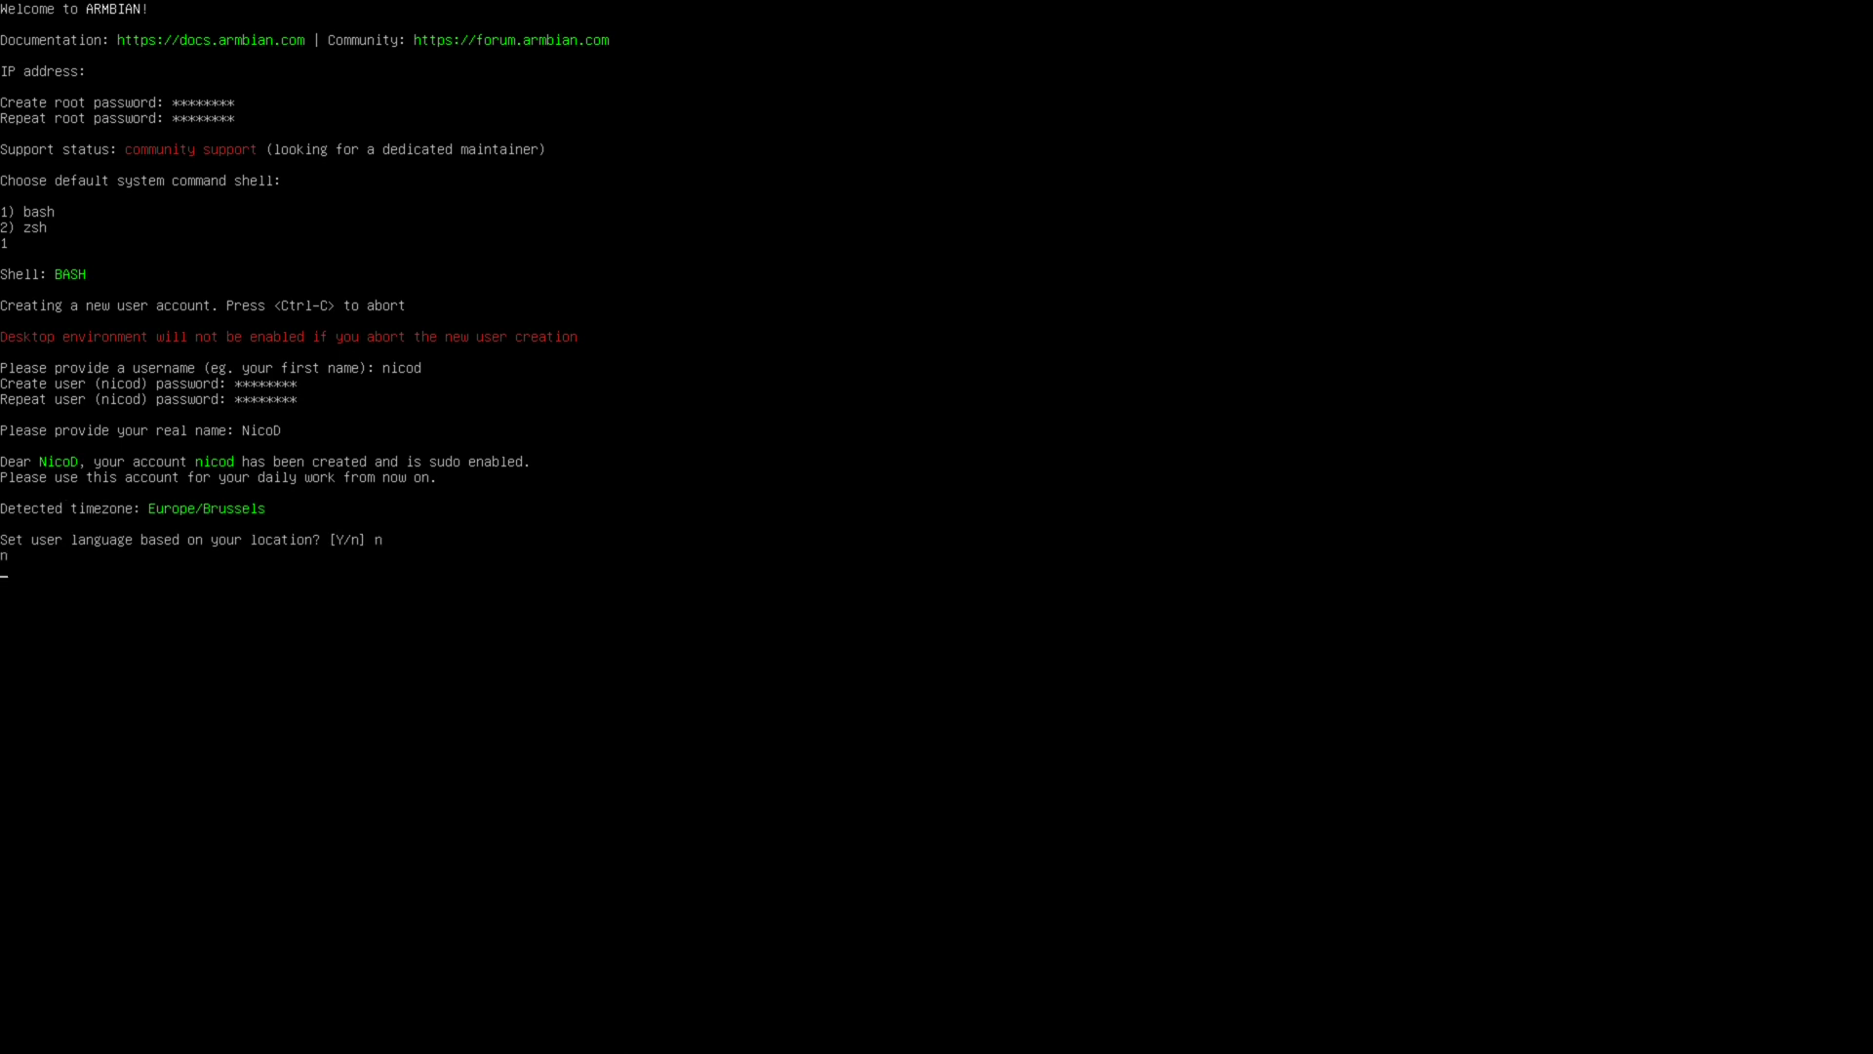
Choose locale 47 (en_GB.UTF-8) and the Europe/Brussels time zone
{"action": "key", "text": "Return"}
{"action": "type", "text": "7"}
{"action": "key", "text": "Return"}
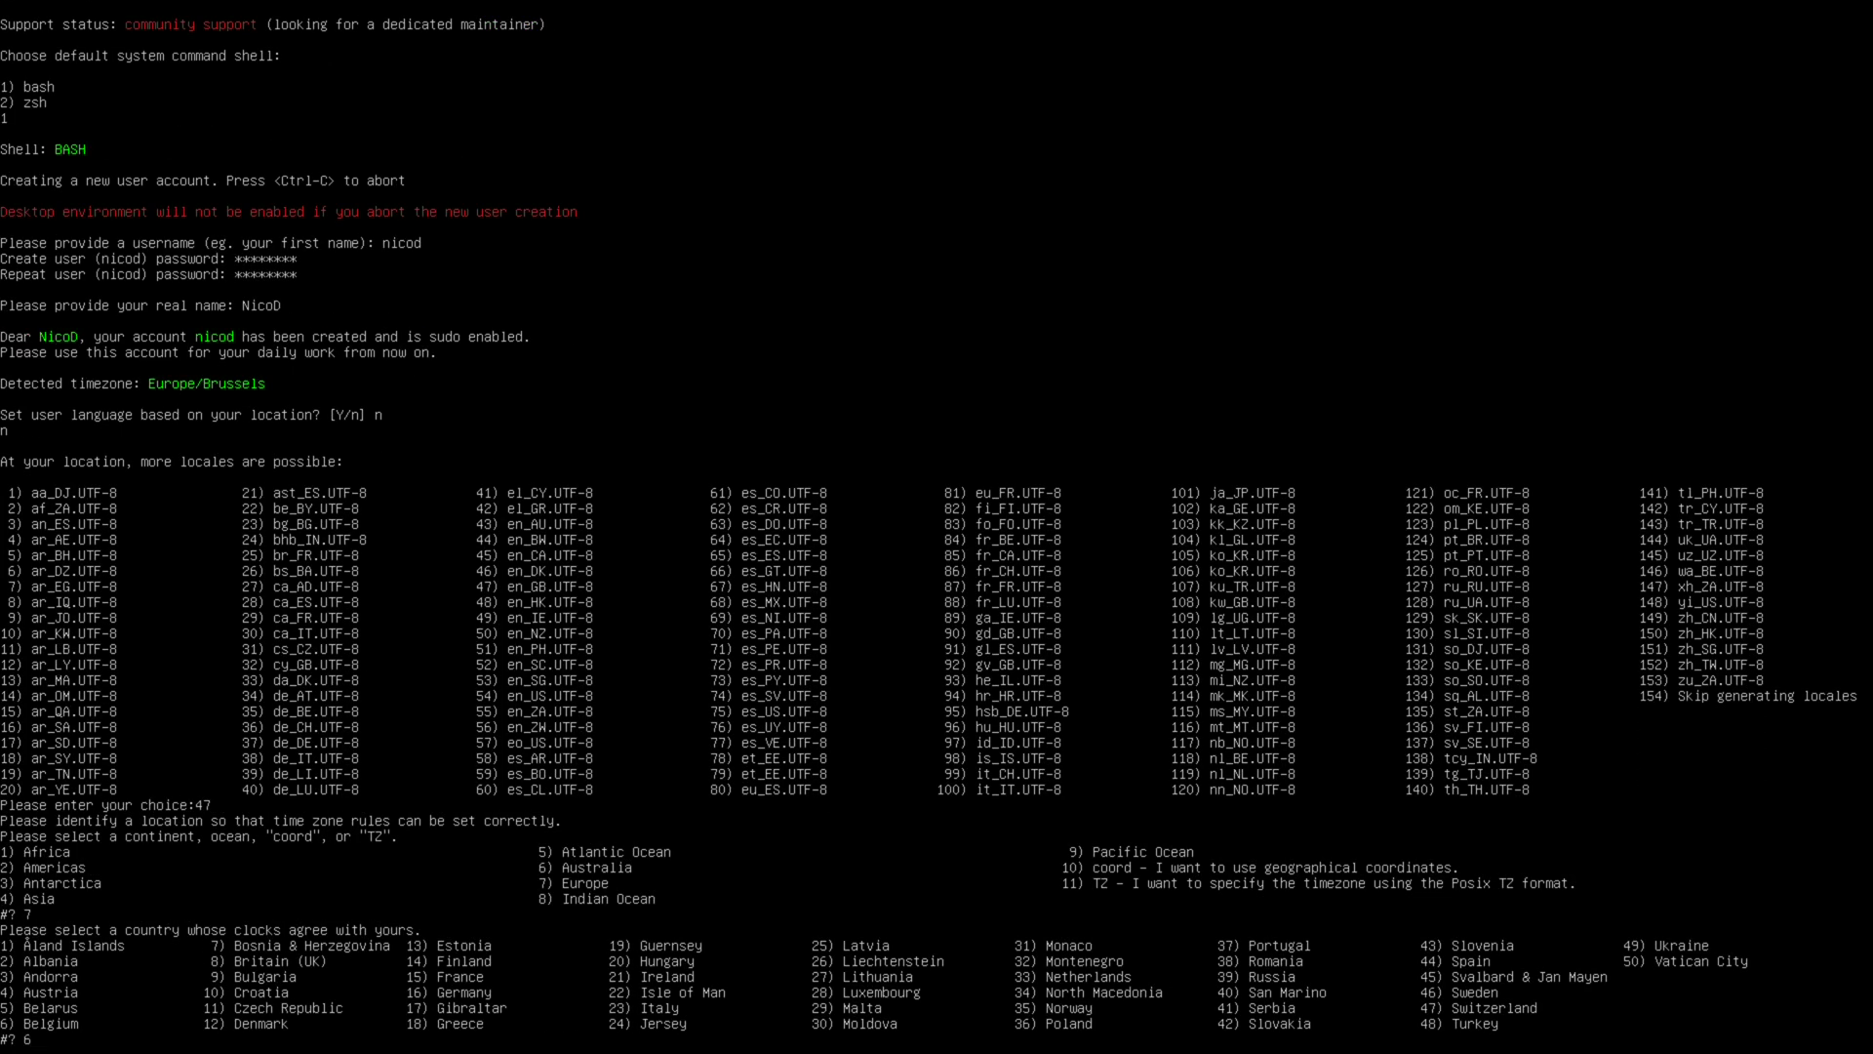
{"action": "type", "text": "6"}
{"action": "key", "text": "Return"}
{"action": "type", "text": "1"}
{"action": "key", "text": "Return"}
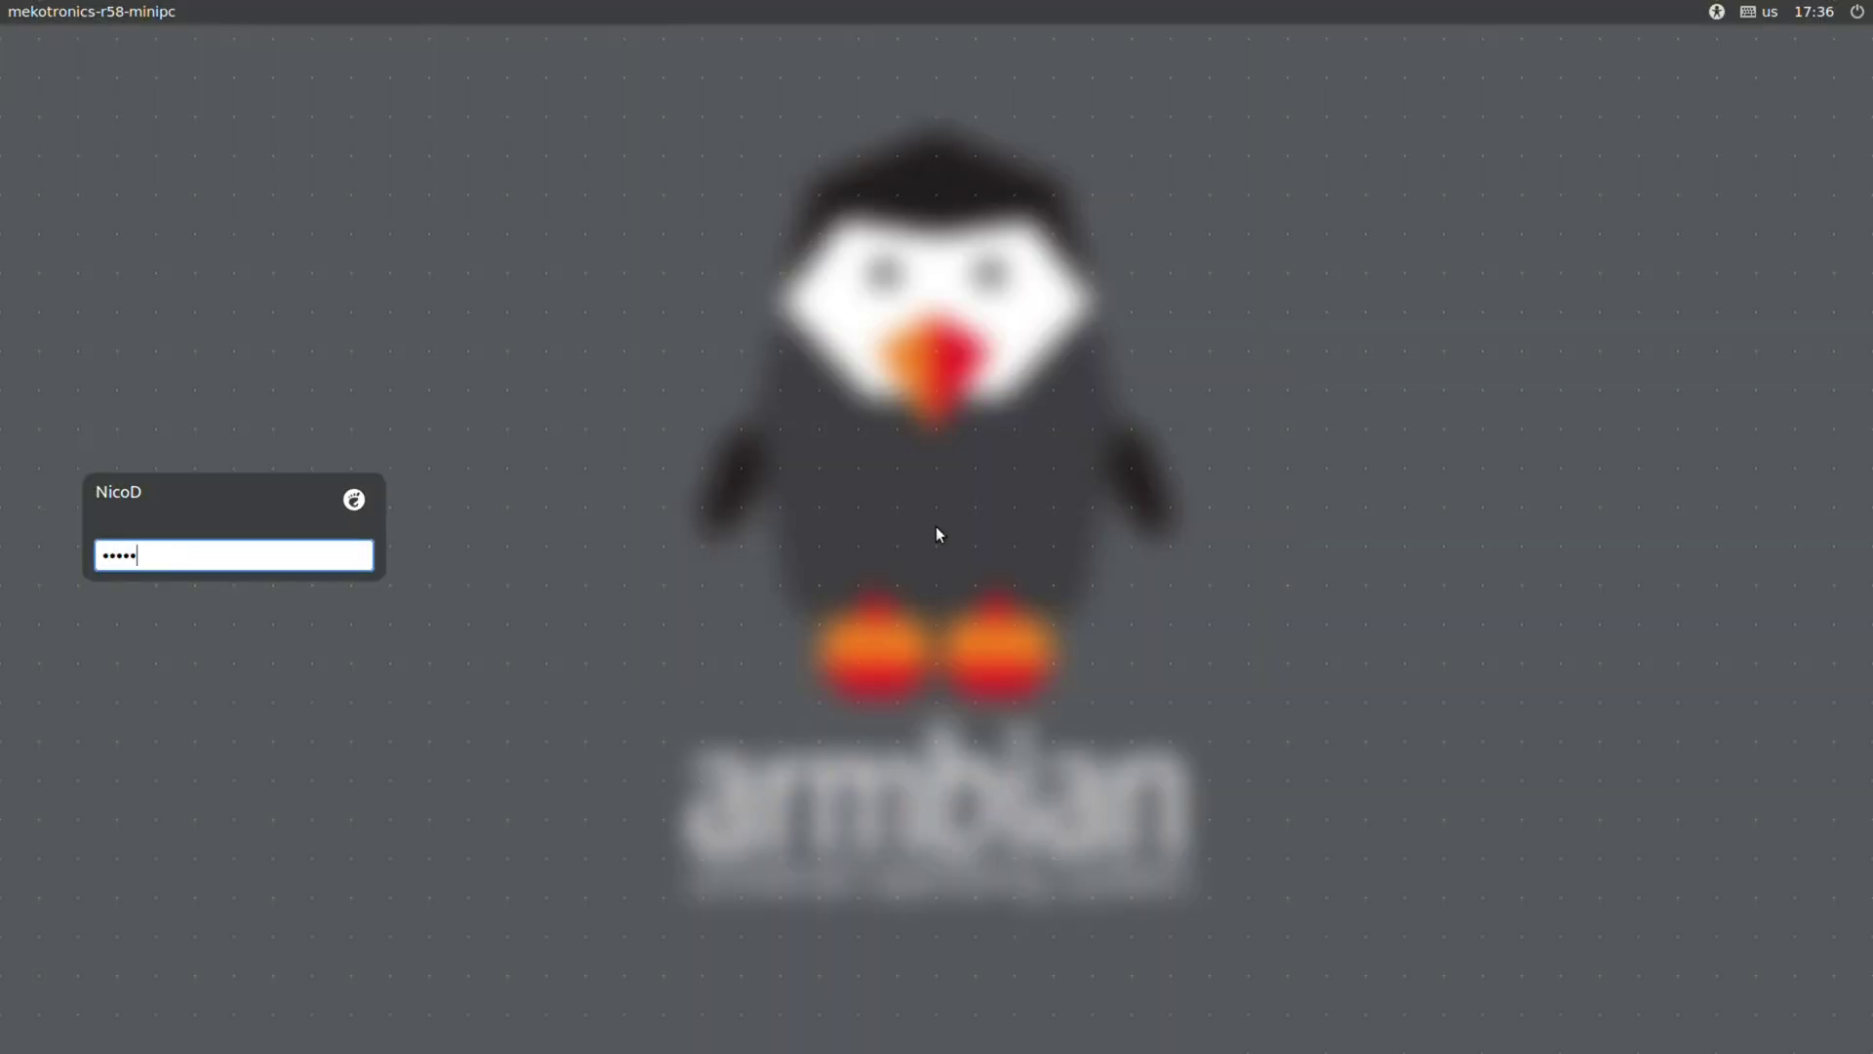
Check the session list, then log in to the GNOME desktop with the password
{"action": "left_click", "coordinate": [354, 500]}
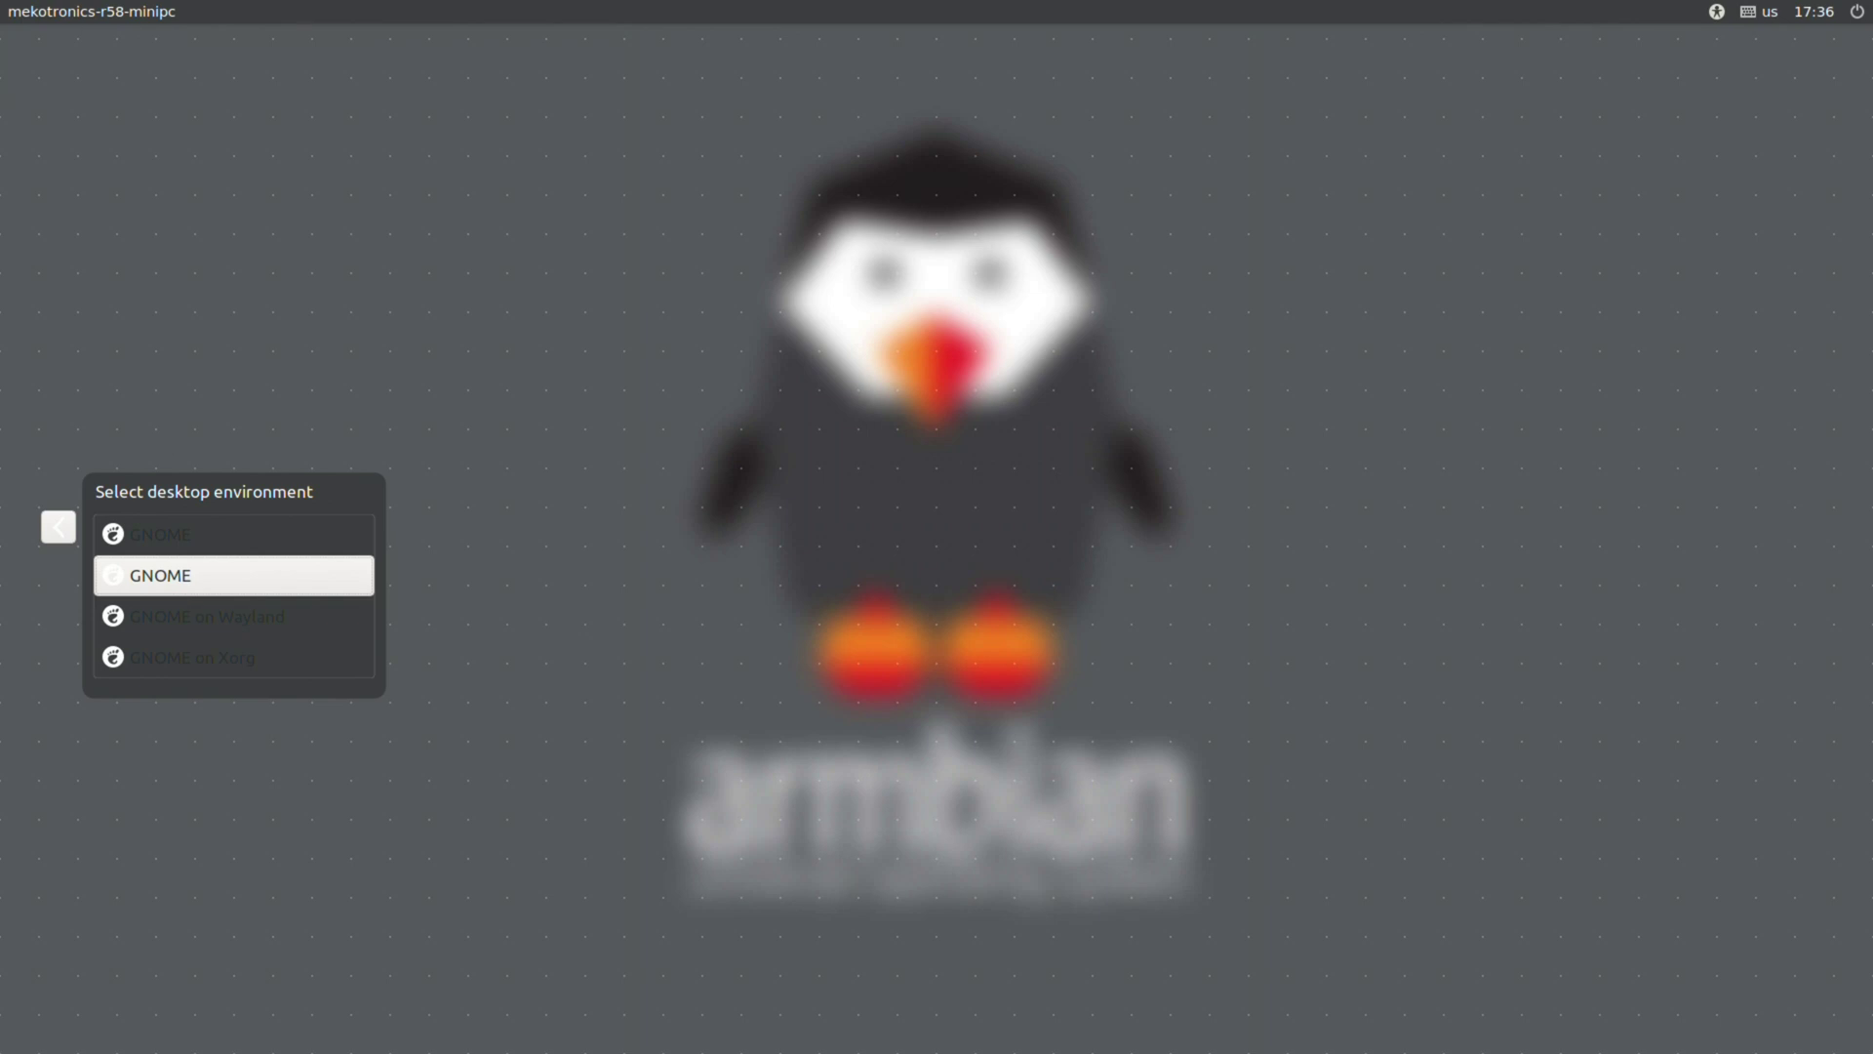
{"action": "left_click", "coordinate": [67, 525]}
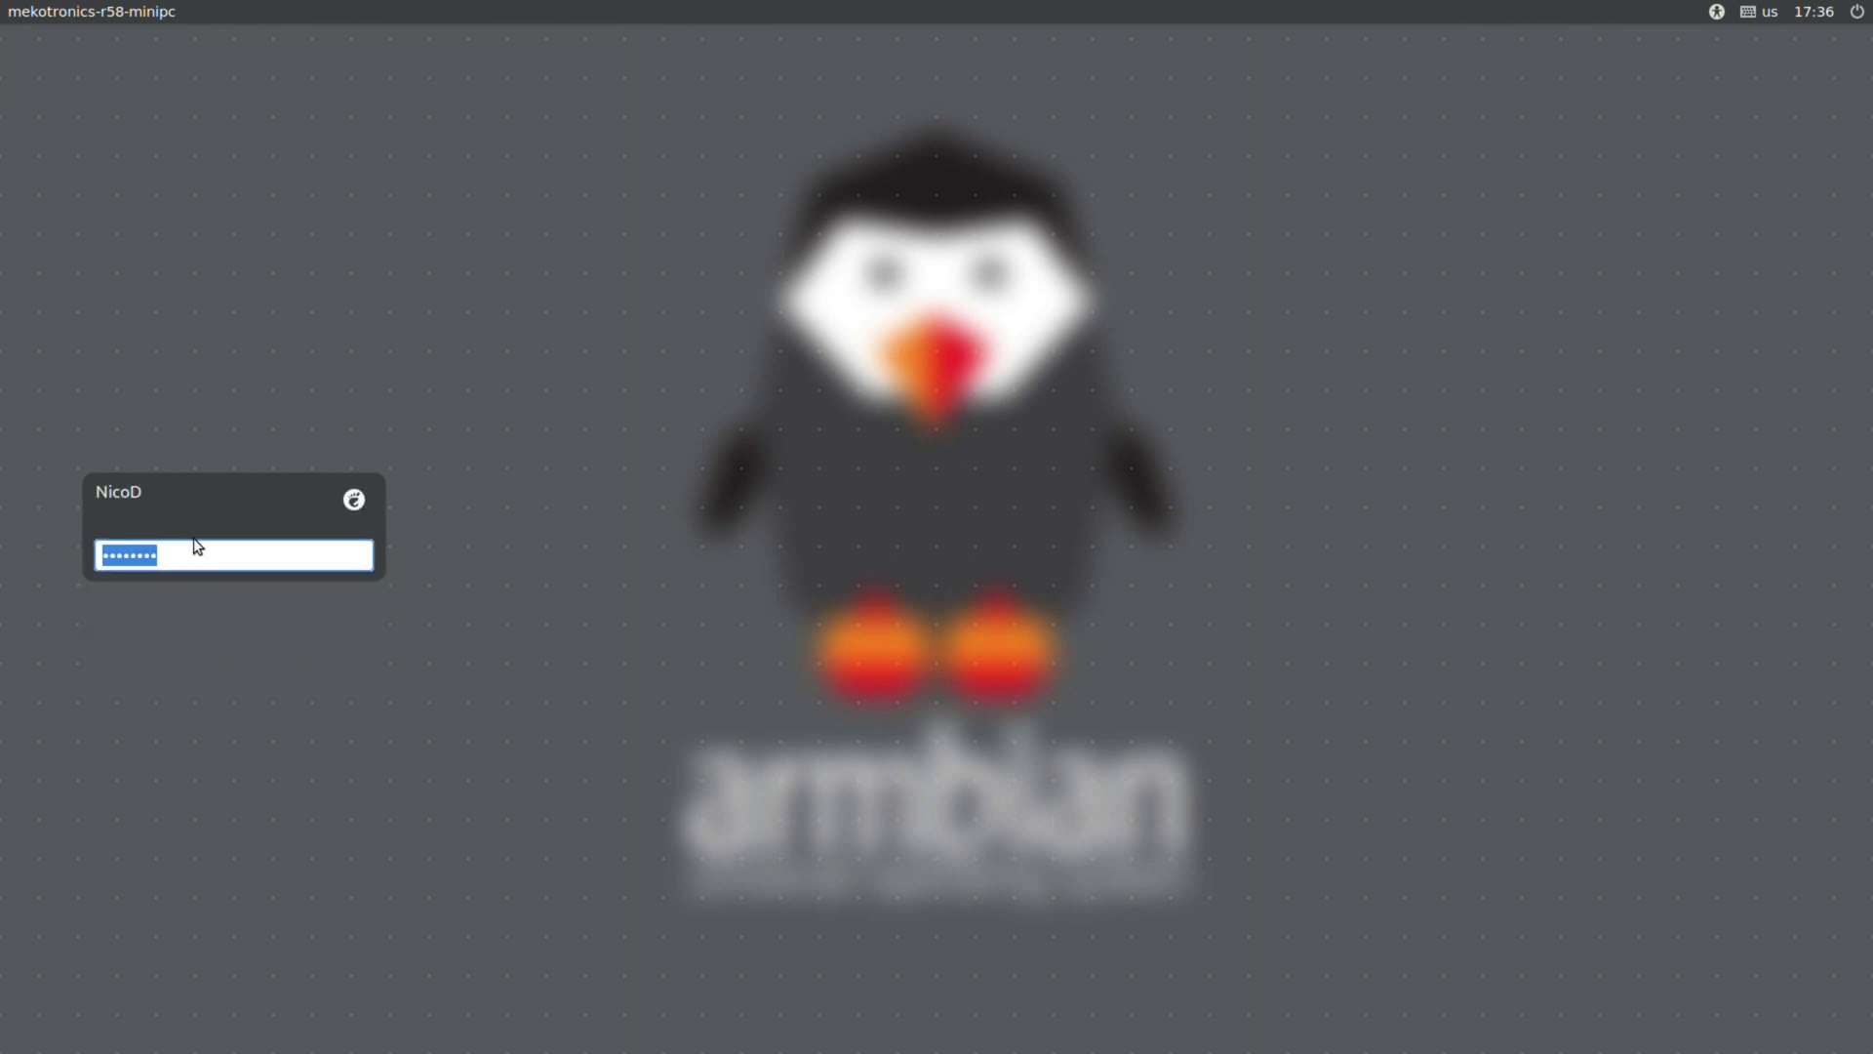
{"action": "key", "text": "Return"}
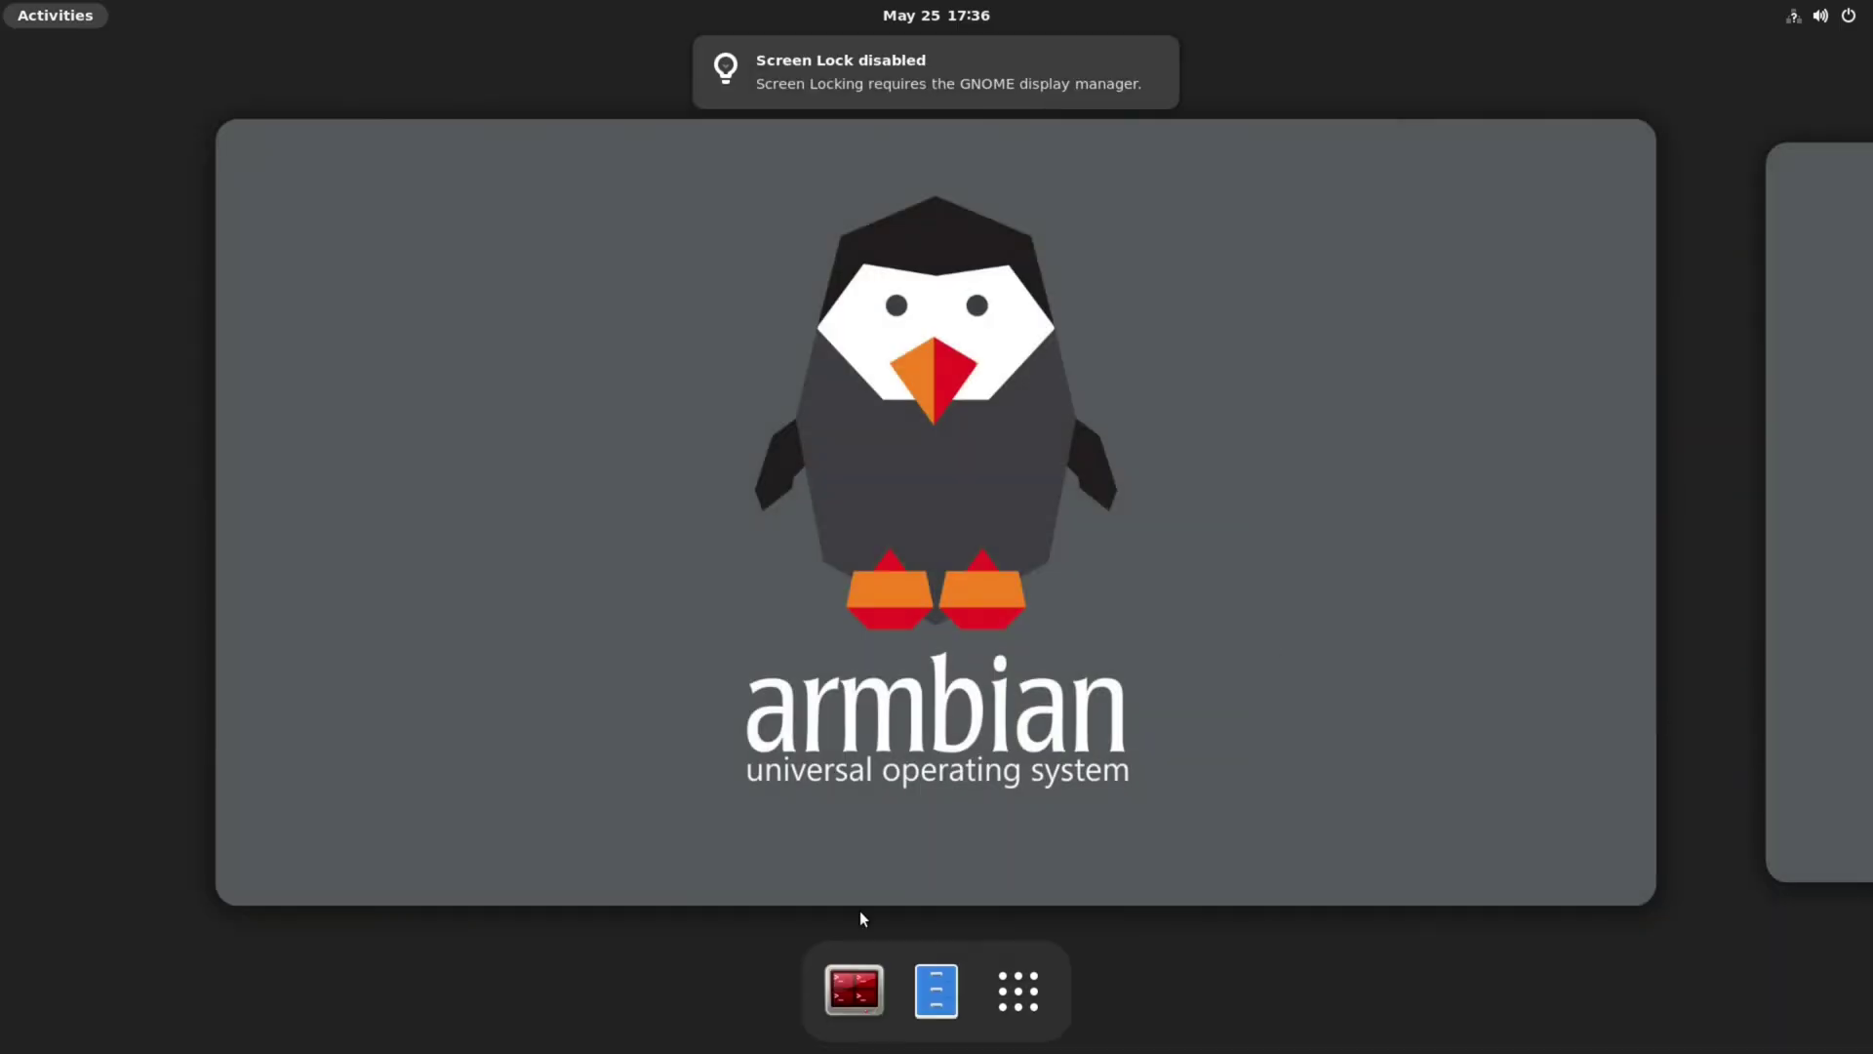
Open a Terminator window and begin typing a sudo apt command, fixing a typo
{"action": "left_click", "coordinate": [854, 983]}
{"action": "type", "text": "sudo qpt"}
{"action": "key", "text": "BackSpace"}
{"action": "key", "text": "BackSpace"}
{"action": "key", "text": "BackSpace"}
{"action": "key", "text": "BackSpace"}
Refresh package lists with sudo apt update, then run sudo apt upgrade
{"action": "type", "text": "apt update"}
{"action": "key", "text": "Return"}
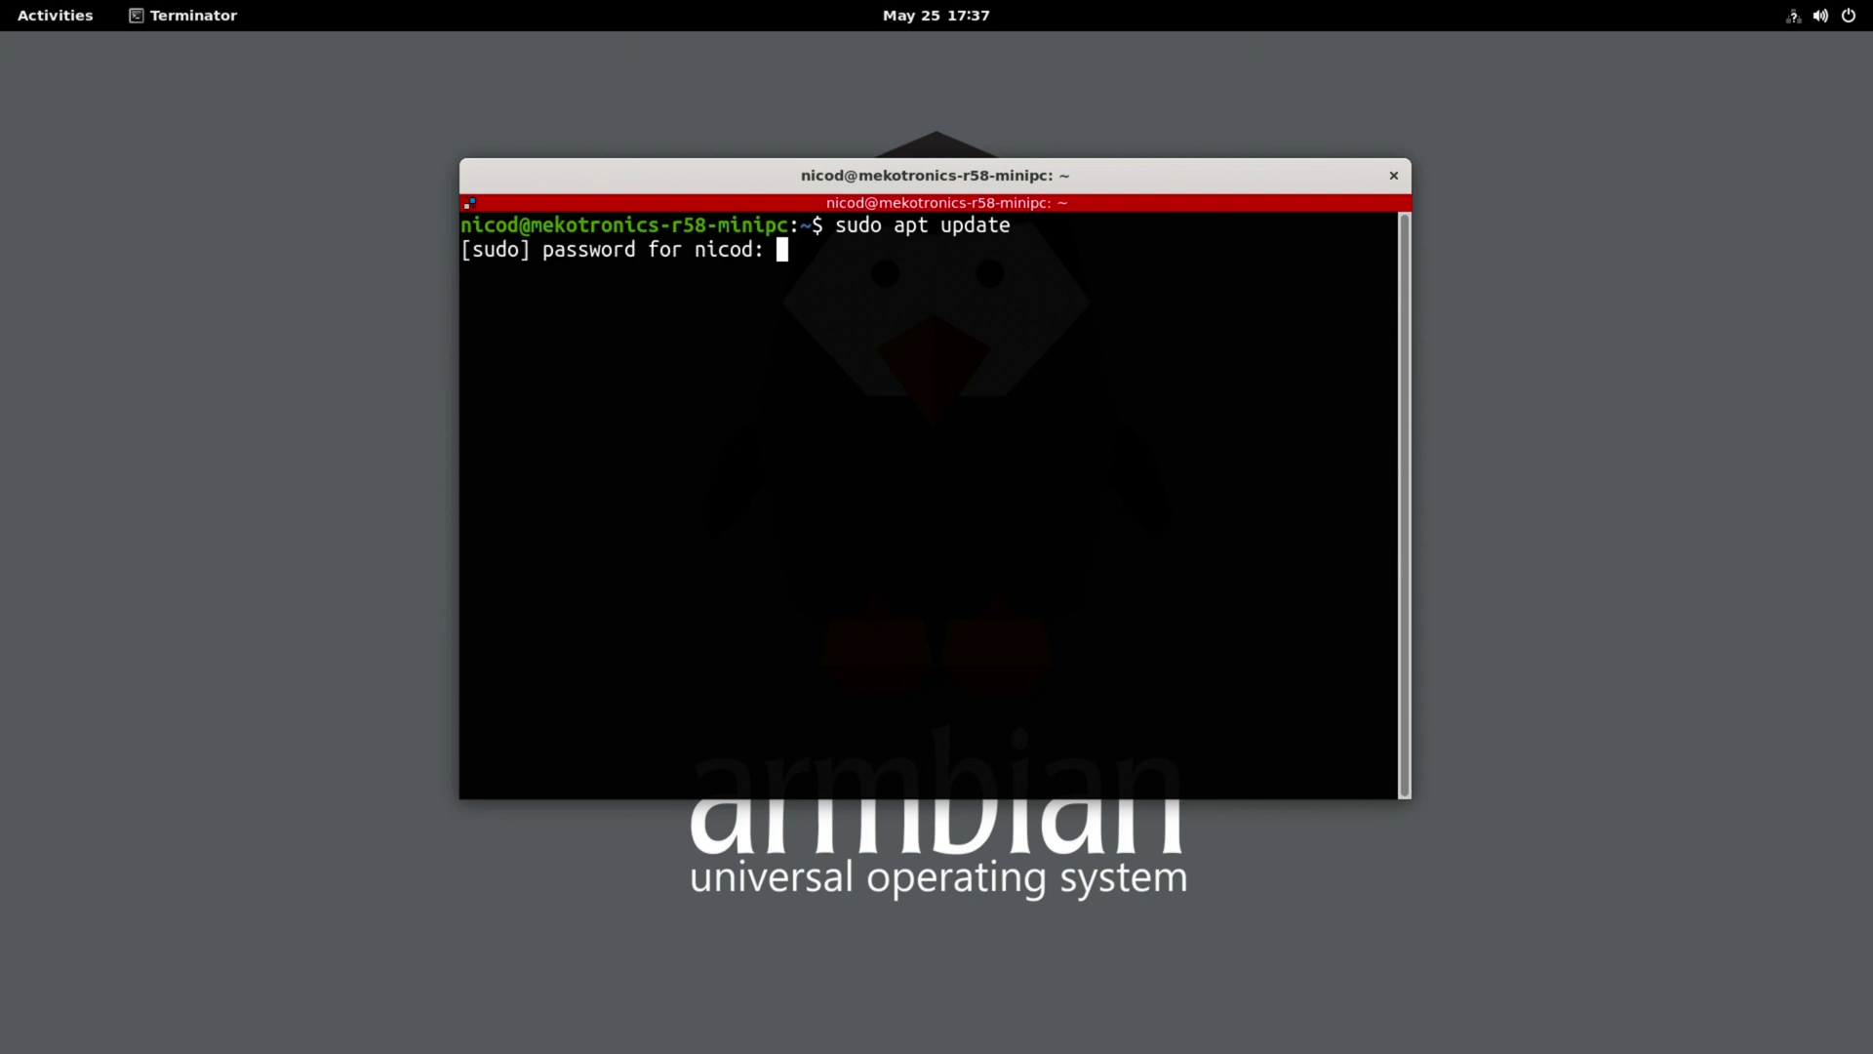
{"action": "key", "text": "Return"}
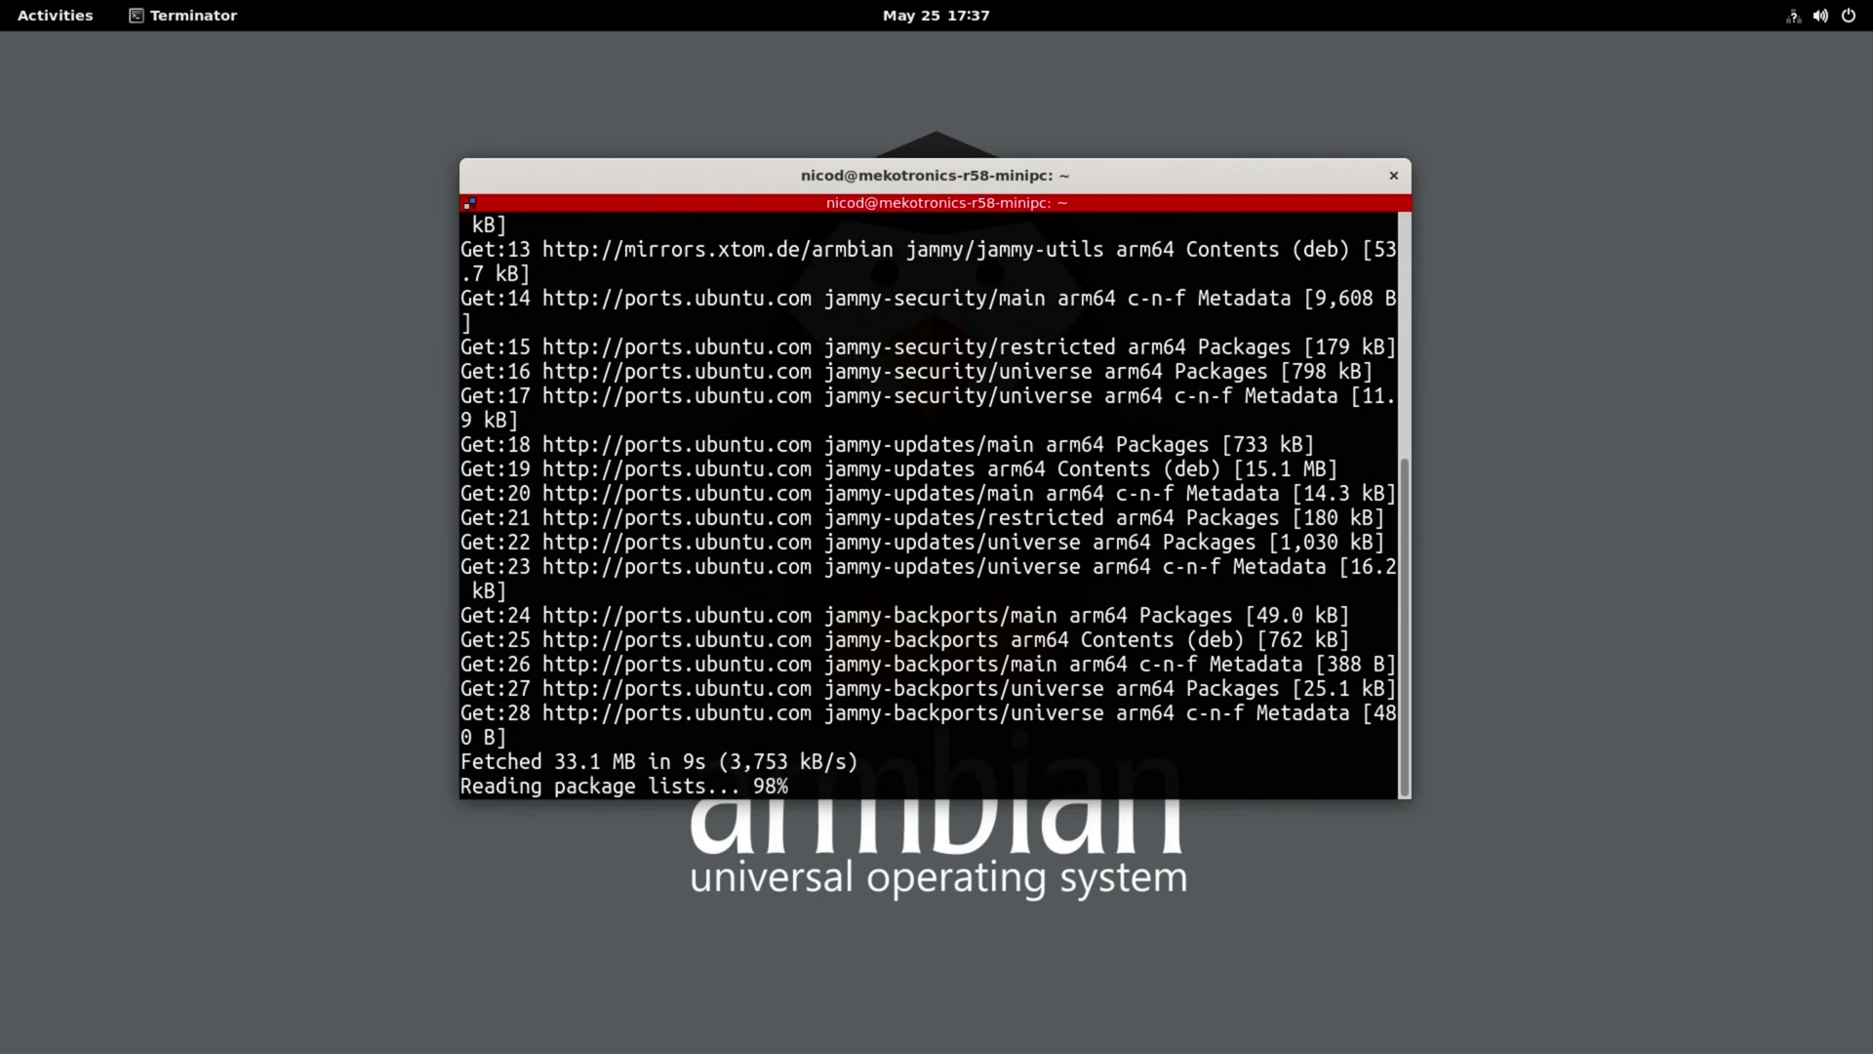
{"action": "type", "text": "sudo apt upgrade"}
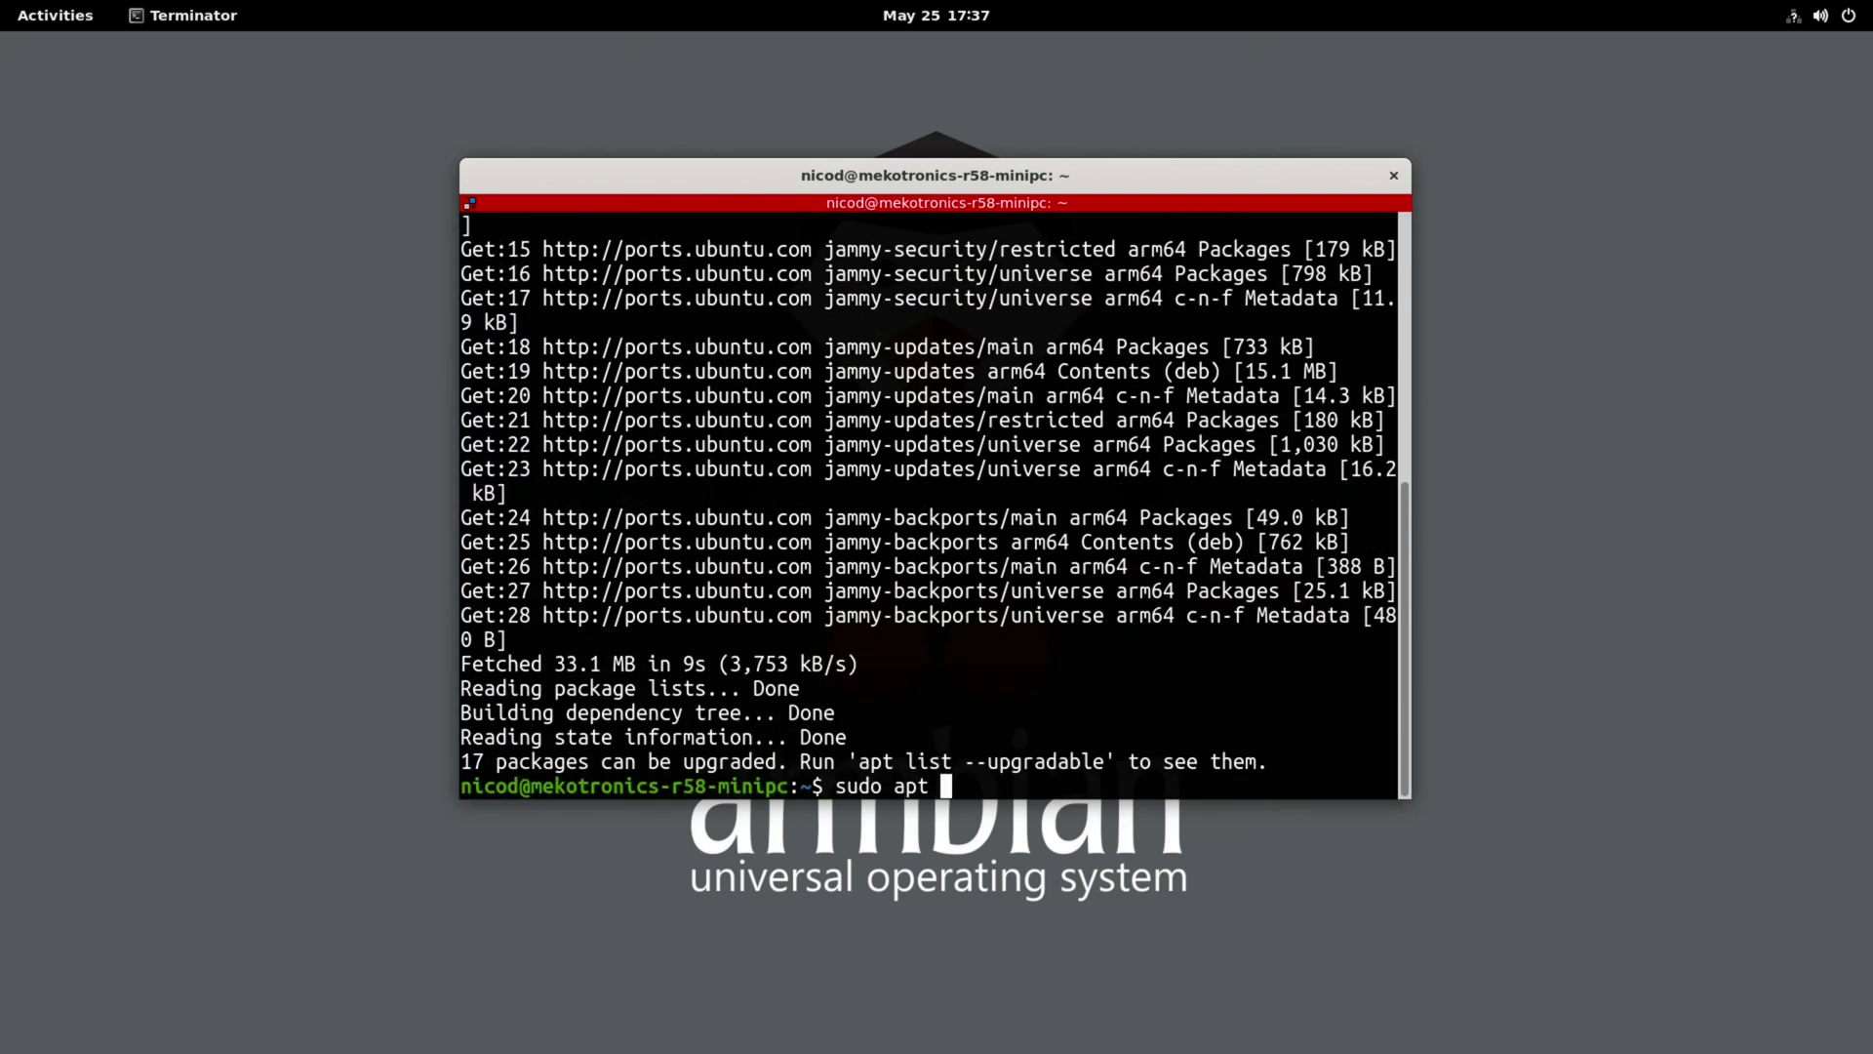
{"action": "key", "text": "Return"}
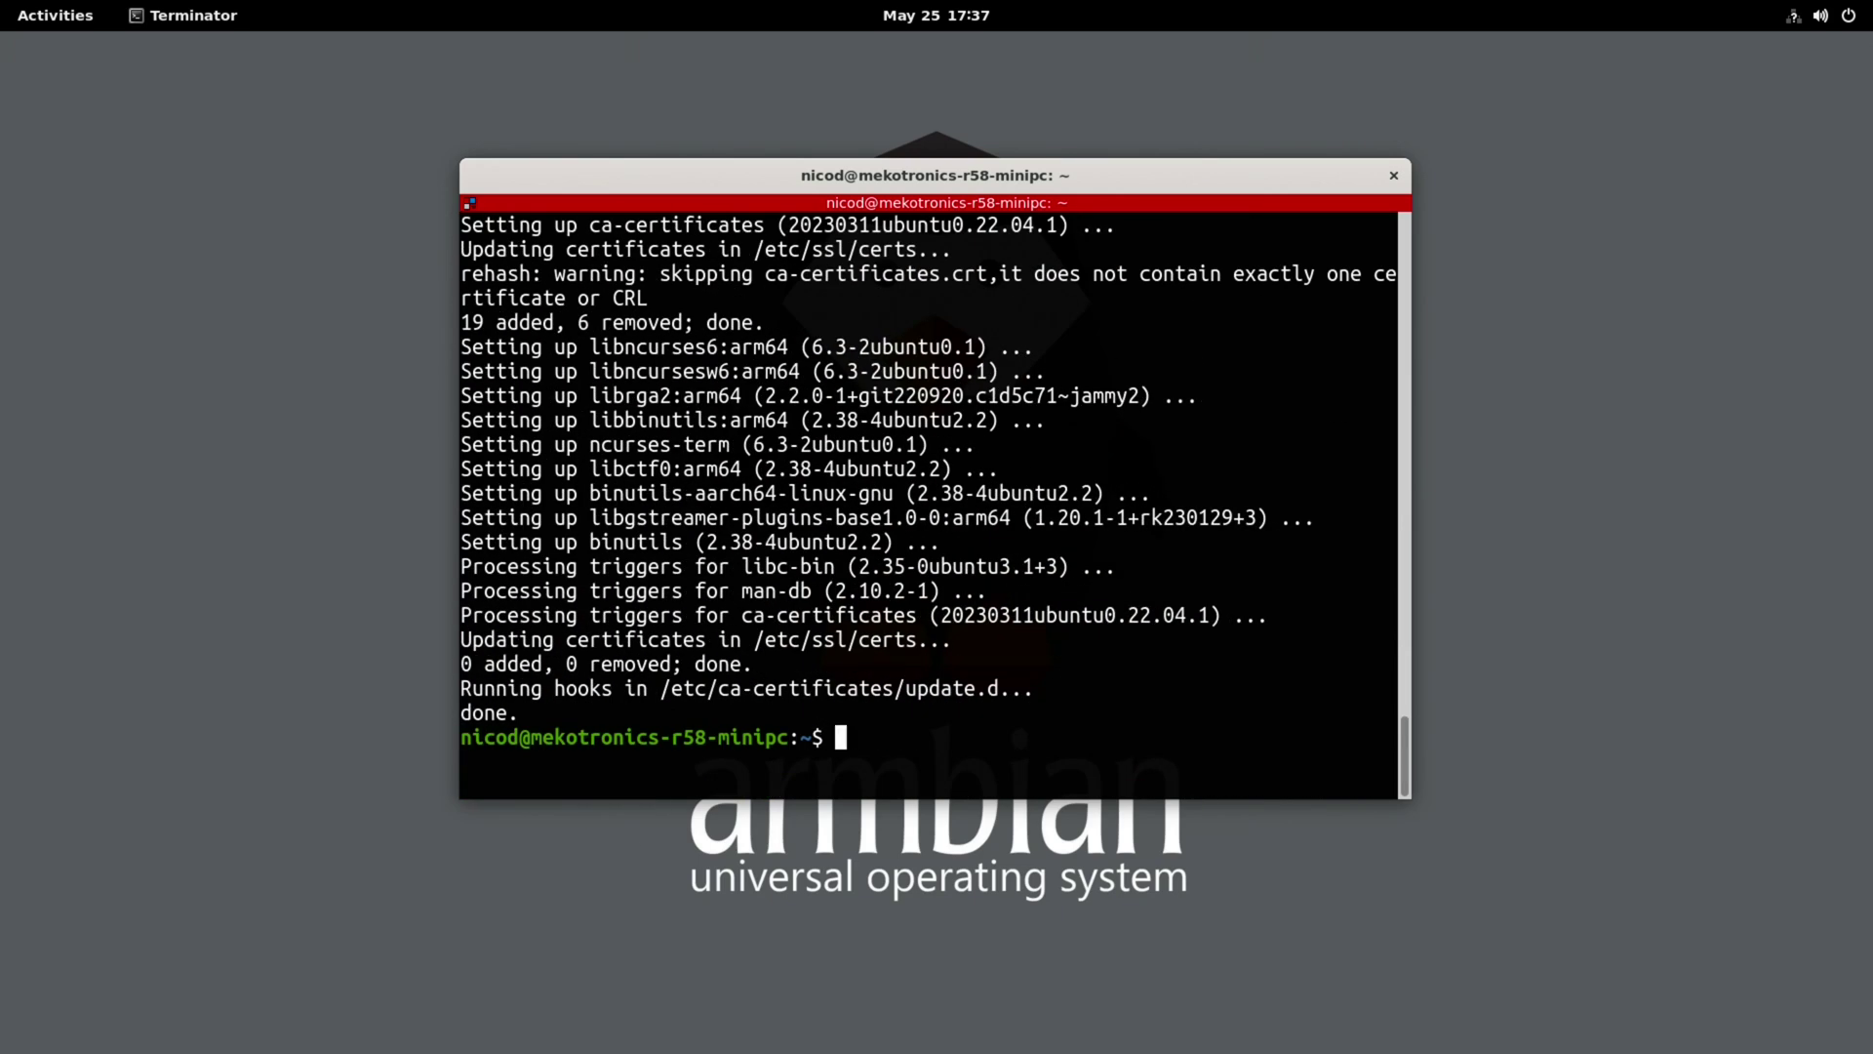
Install ubuntu-desktop, choosing gdm3 as the default display manager
{"action": "type", "text": "sudo apt install ubu"}
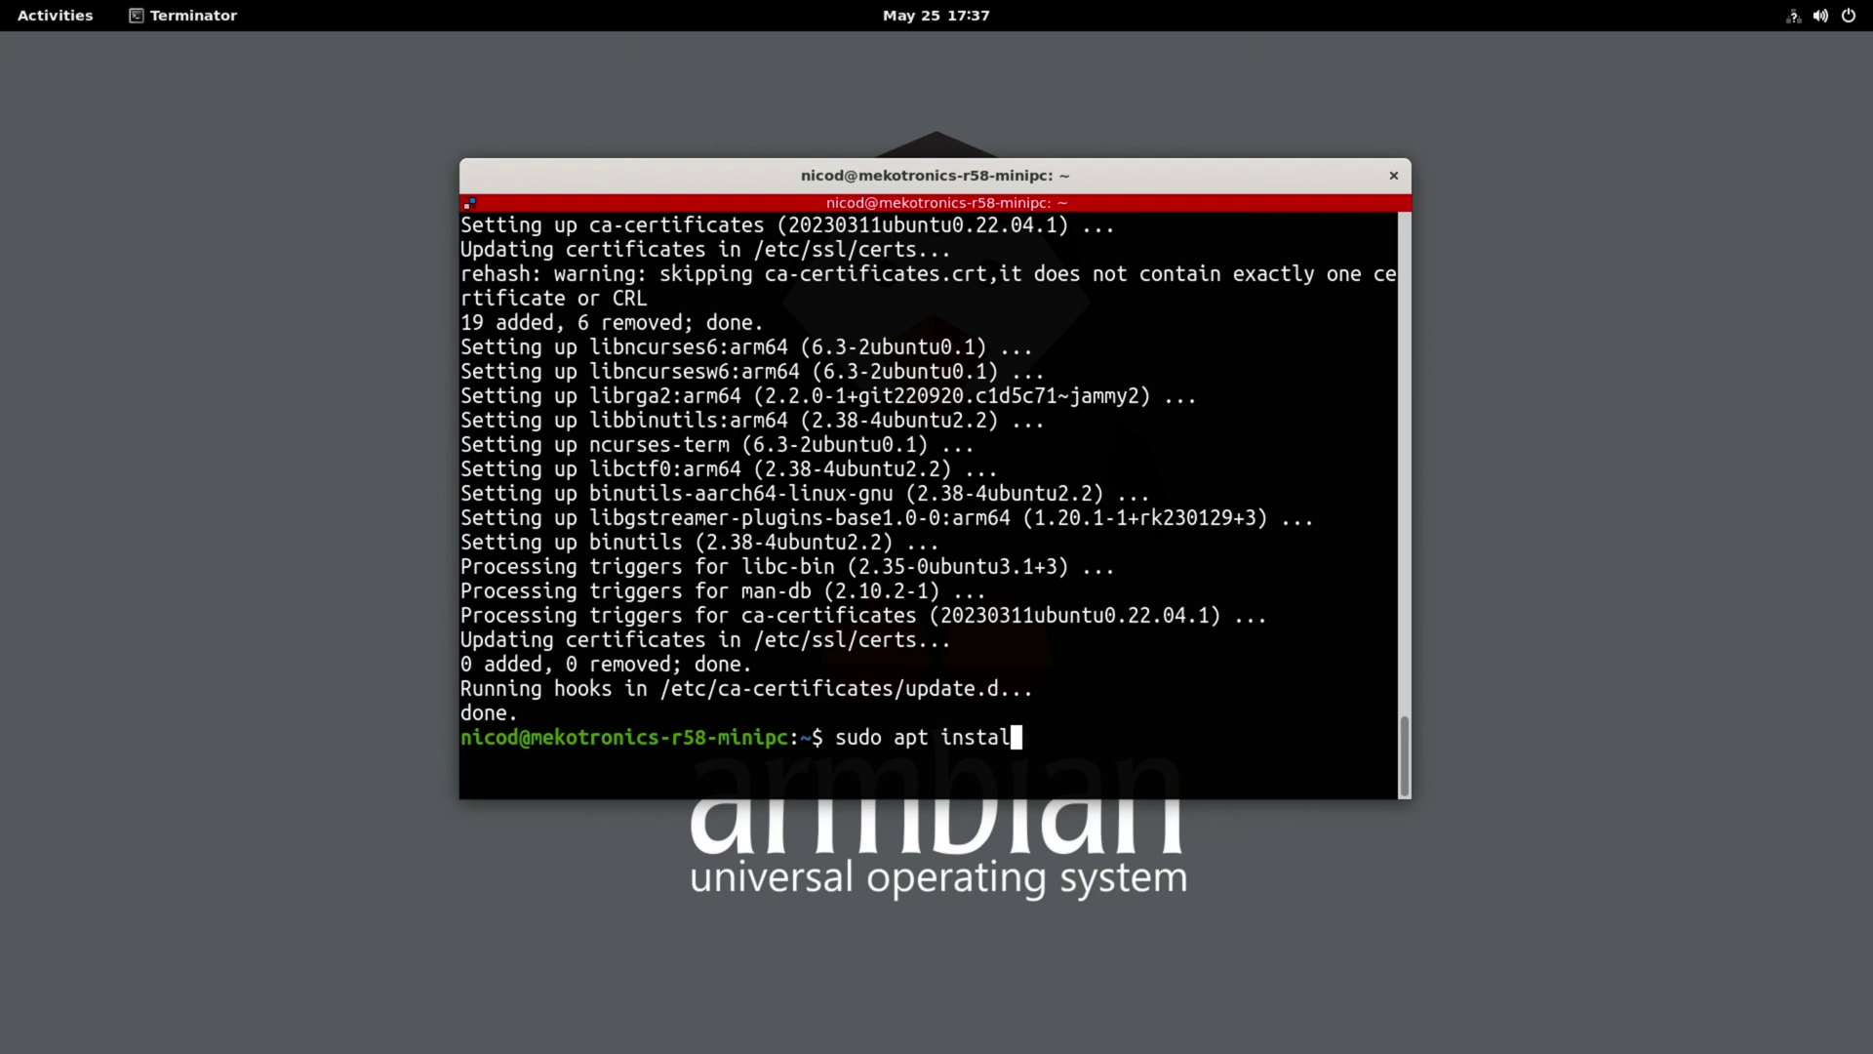
{"action": "type", "text": "ntu=de"}
{"action": "key", "text": "BackSpace"}
{"action": "key", "text": "BackSpace"}
{"action": "key", "text": "BackSpace"}
{"action": "type", "text": "-desktop"}
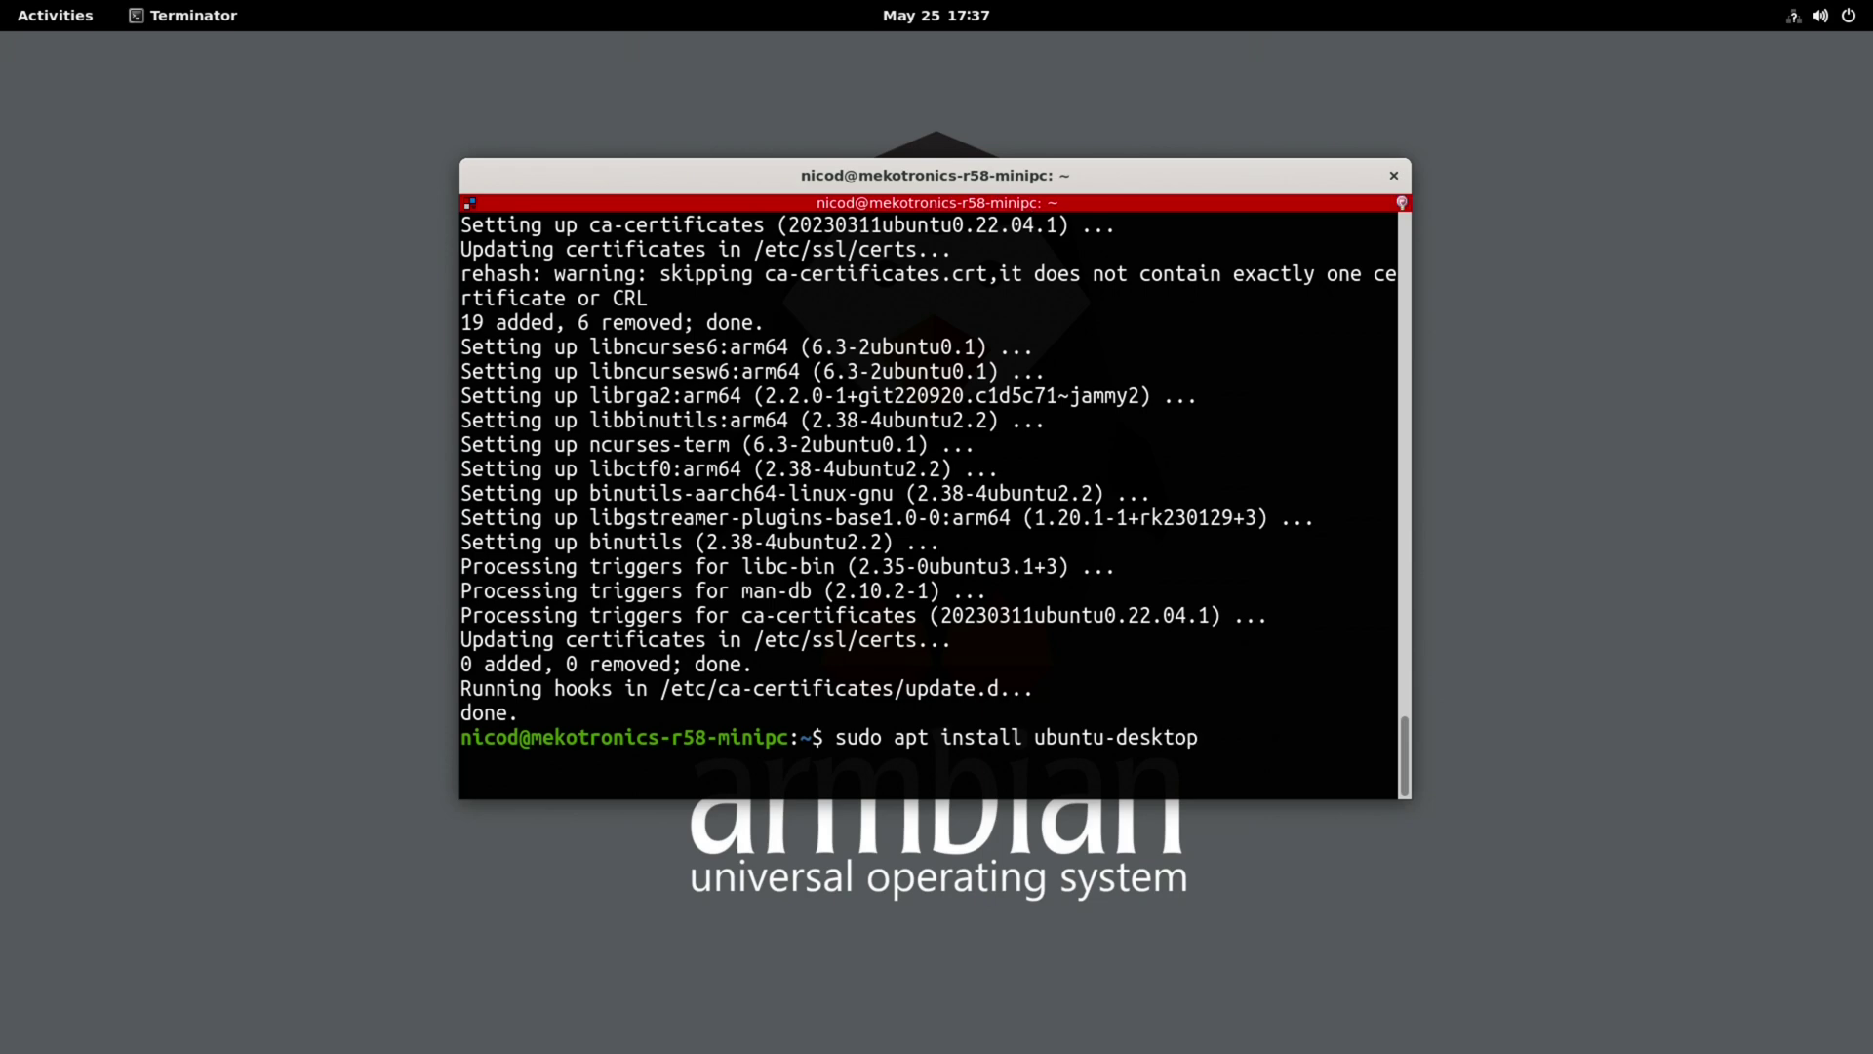
{"action": "key", "text": "Return"}
{"action": "key", "text": "Return"}
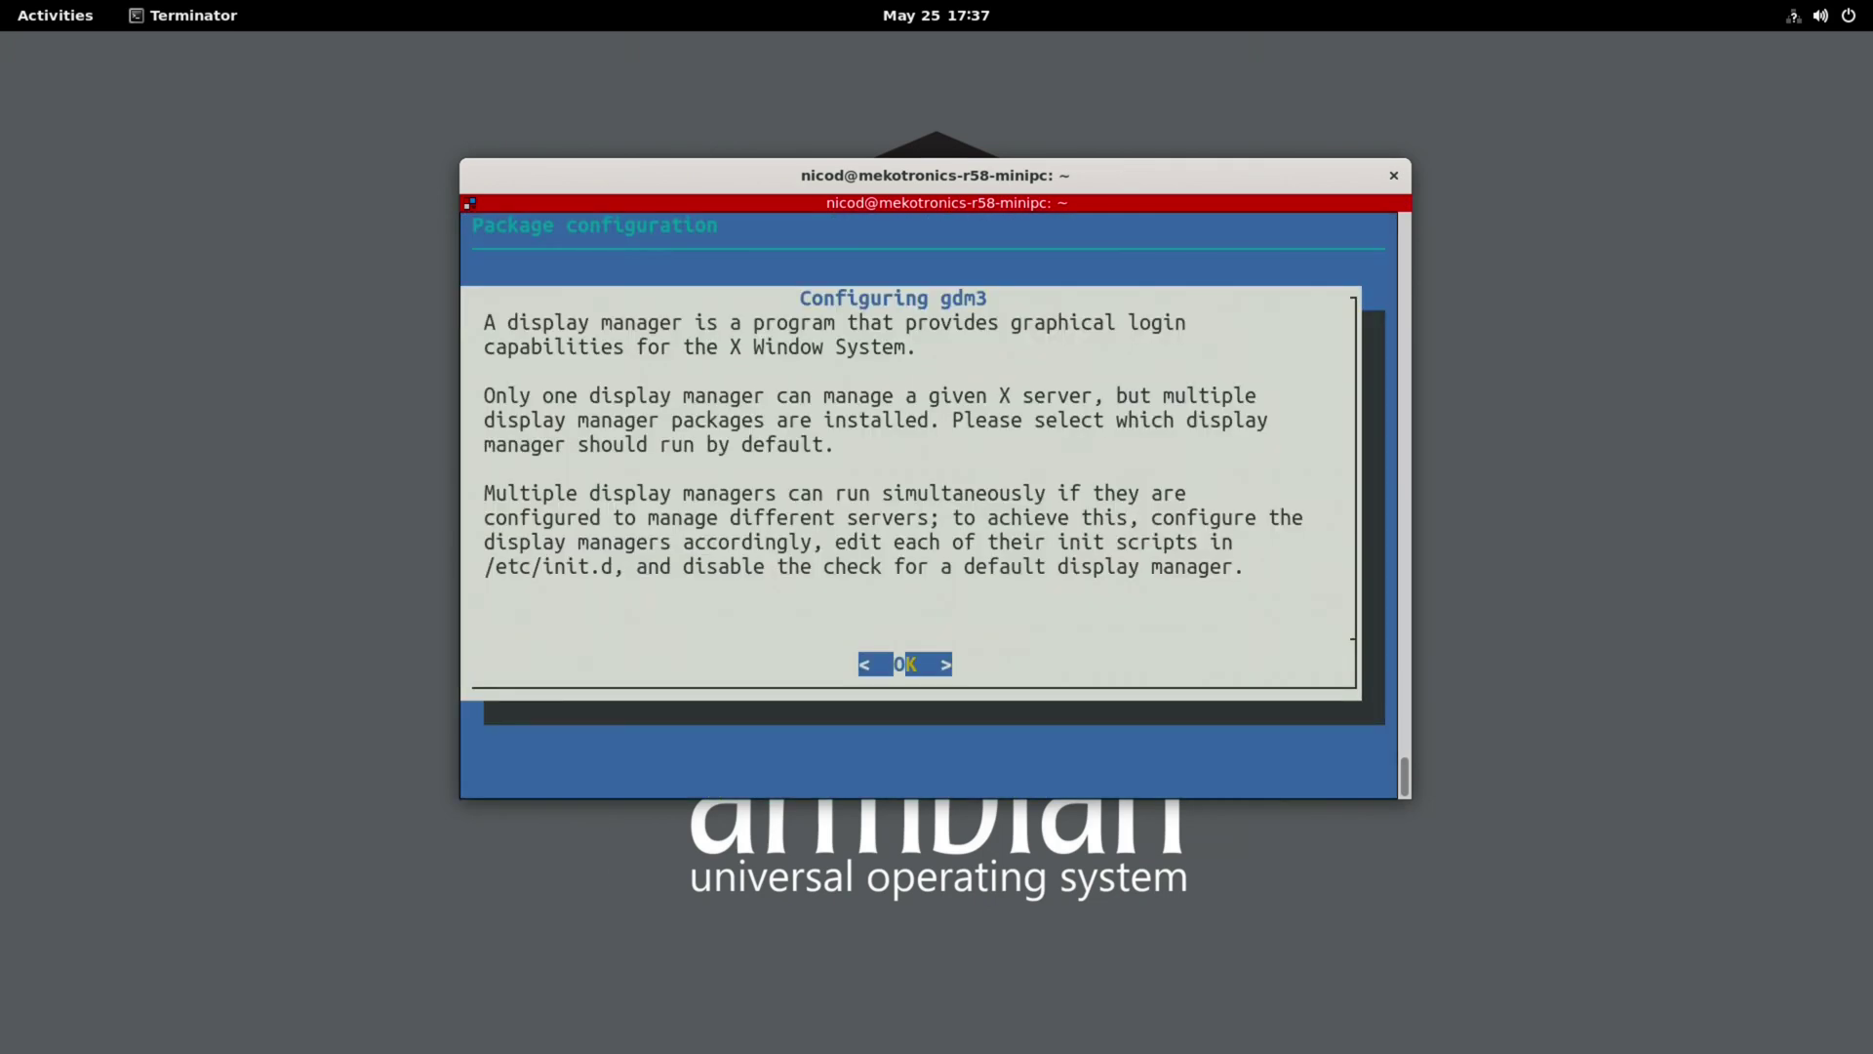
{"action": "key", "text": "Return"}
{"action": "key", "text": "Up"}
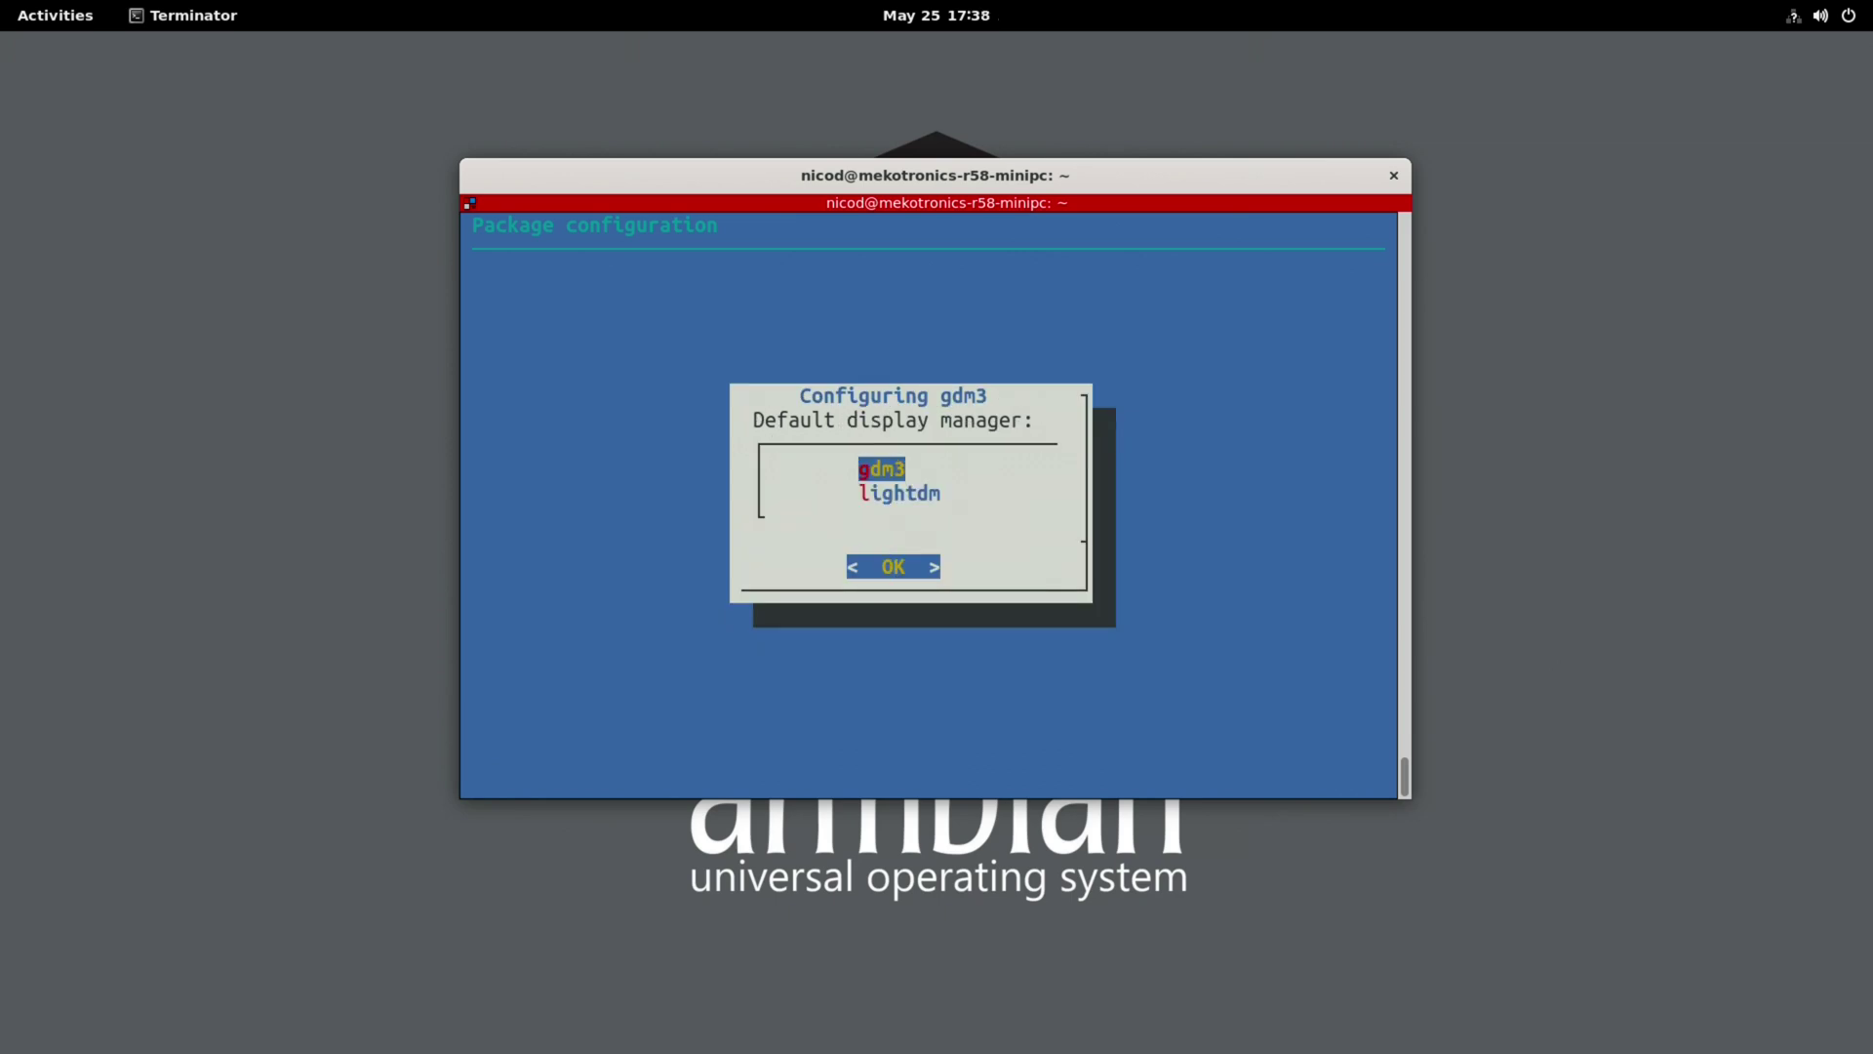
{"action": "key", "text": "Return"}
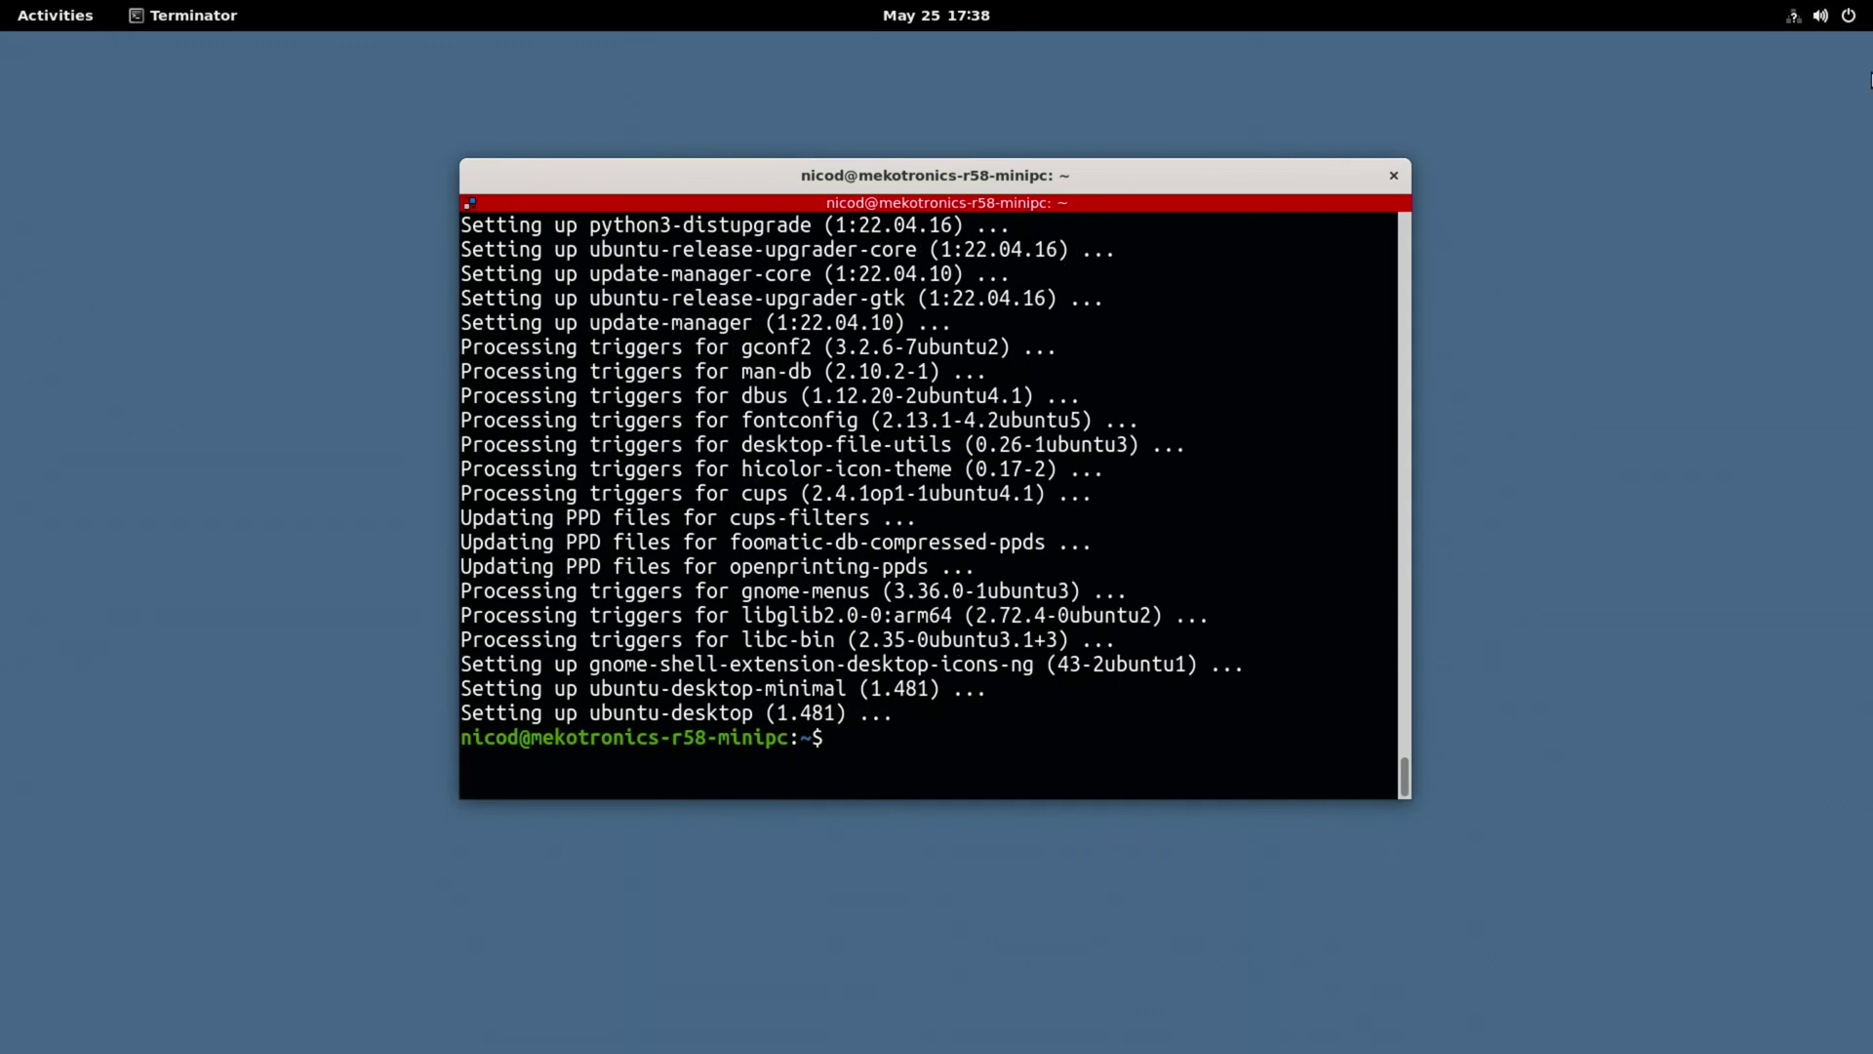
Log out from the system menu and sign back in under the Ubuntu (Default) session
{"action": "left_click", "coordinate": [1821, 16]}
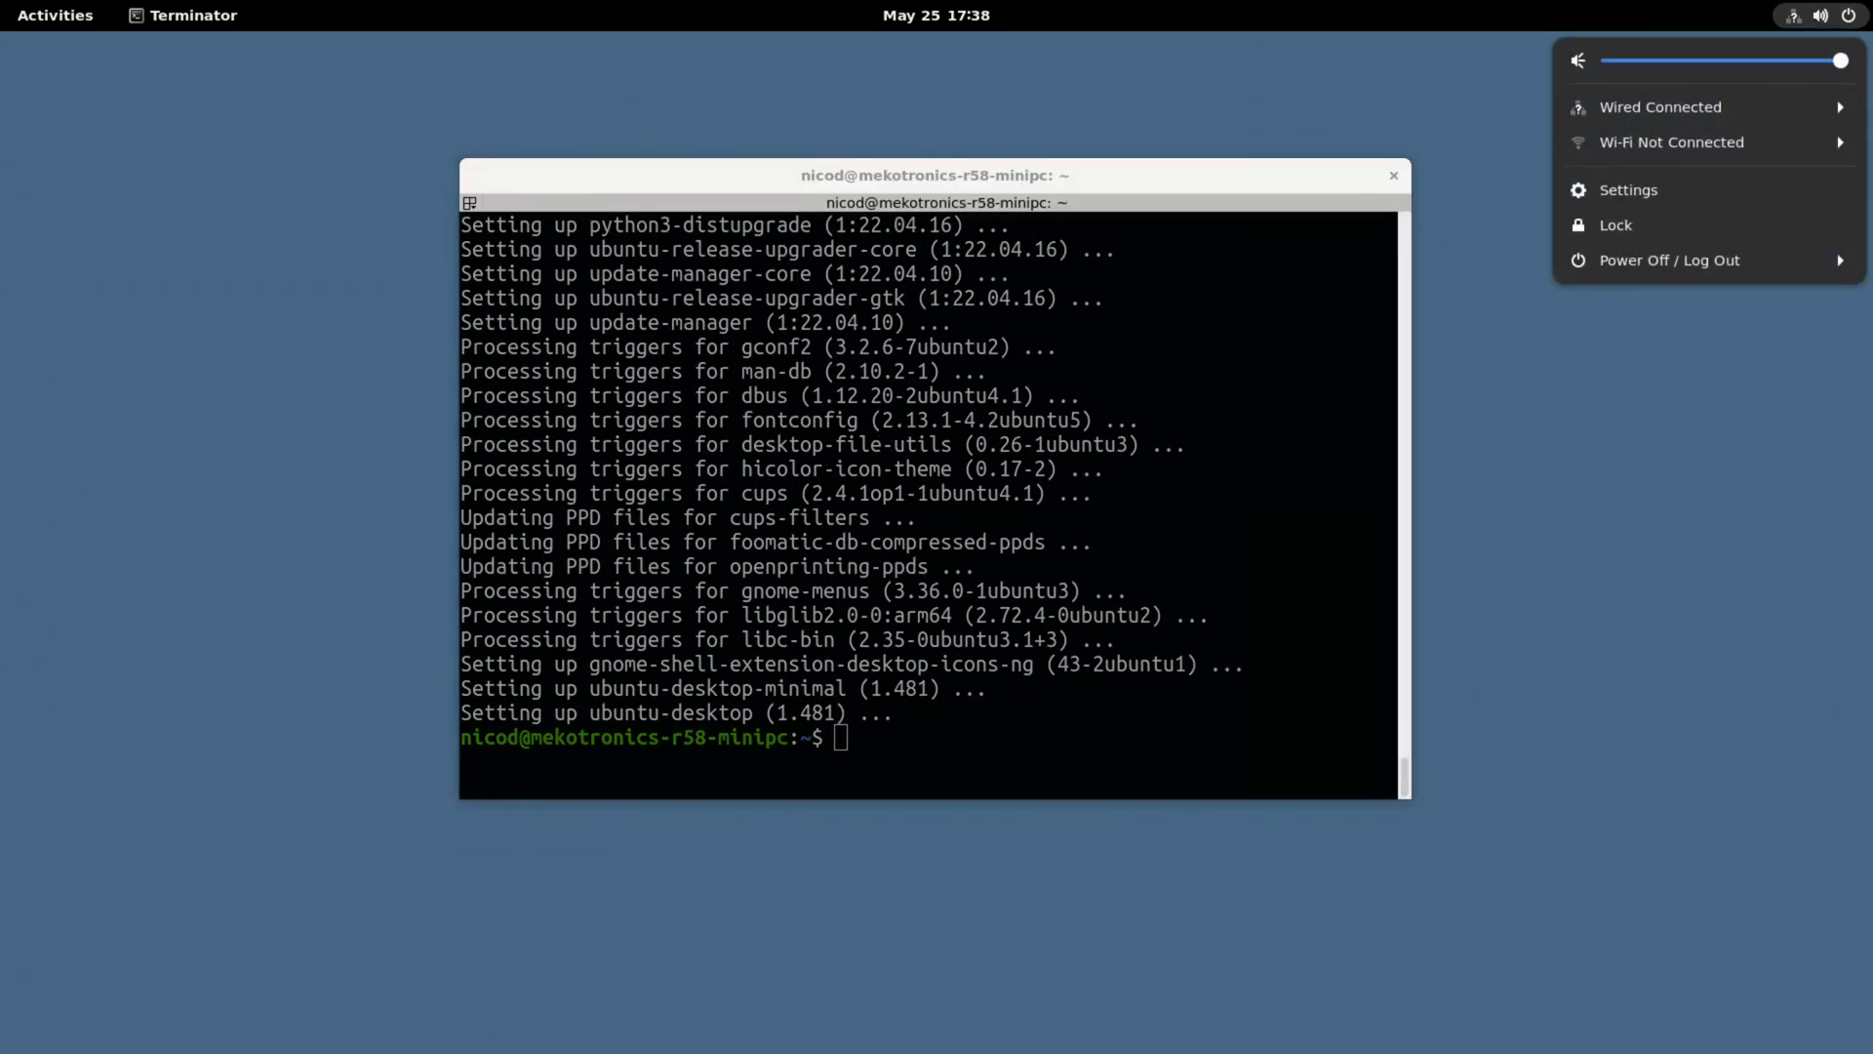
{"action": "left_click", "coordinate": [1683, 261]}
{"action": "left_click", "coordinate": [1660, 423]}
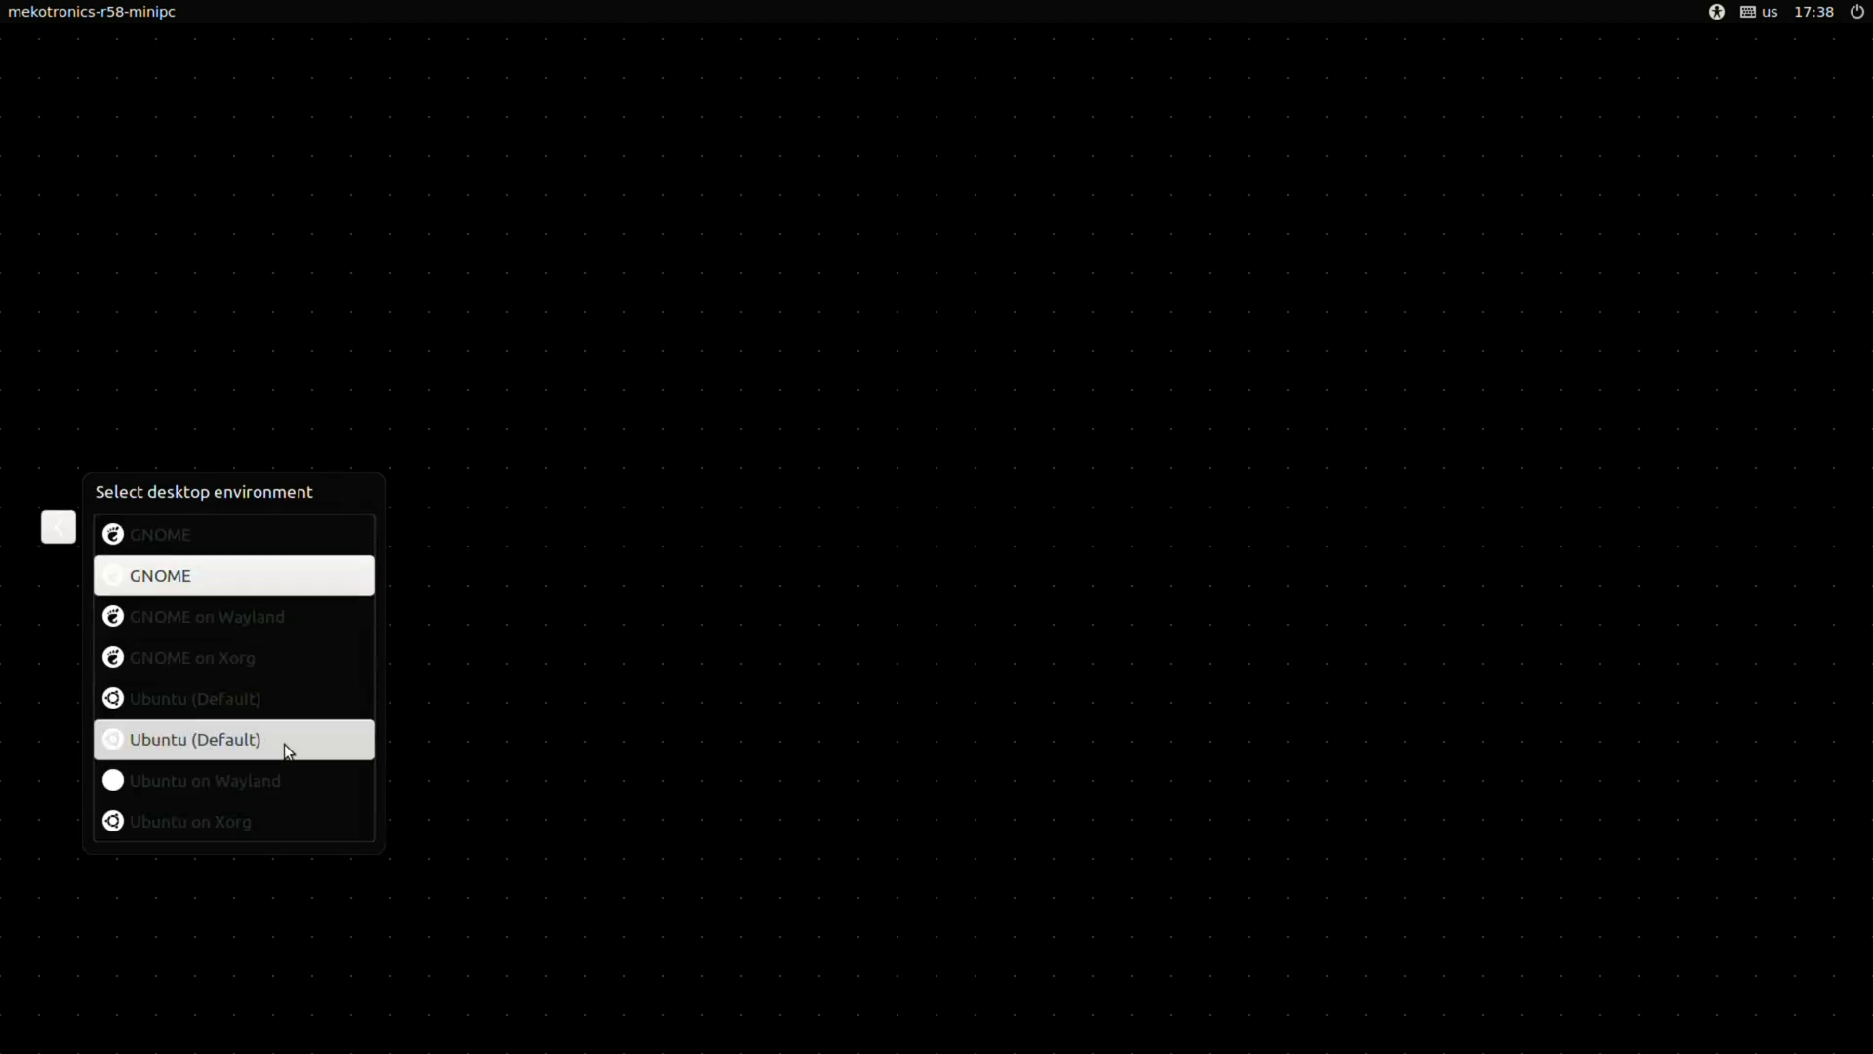
{"action": "left_click", "coordinate": [235, 739]}
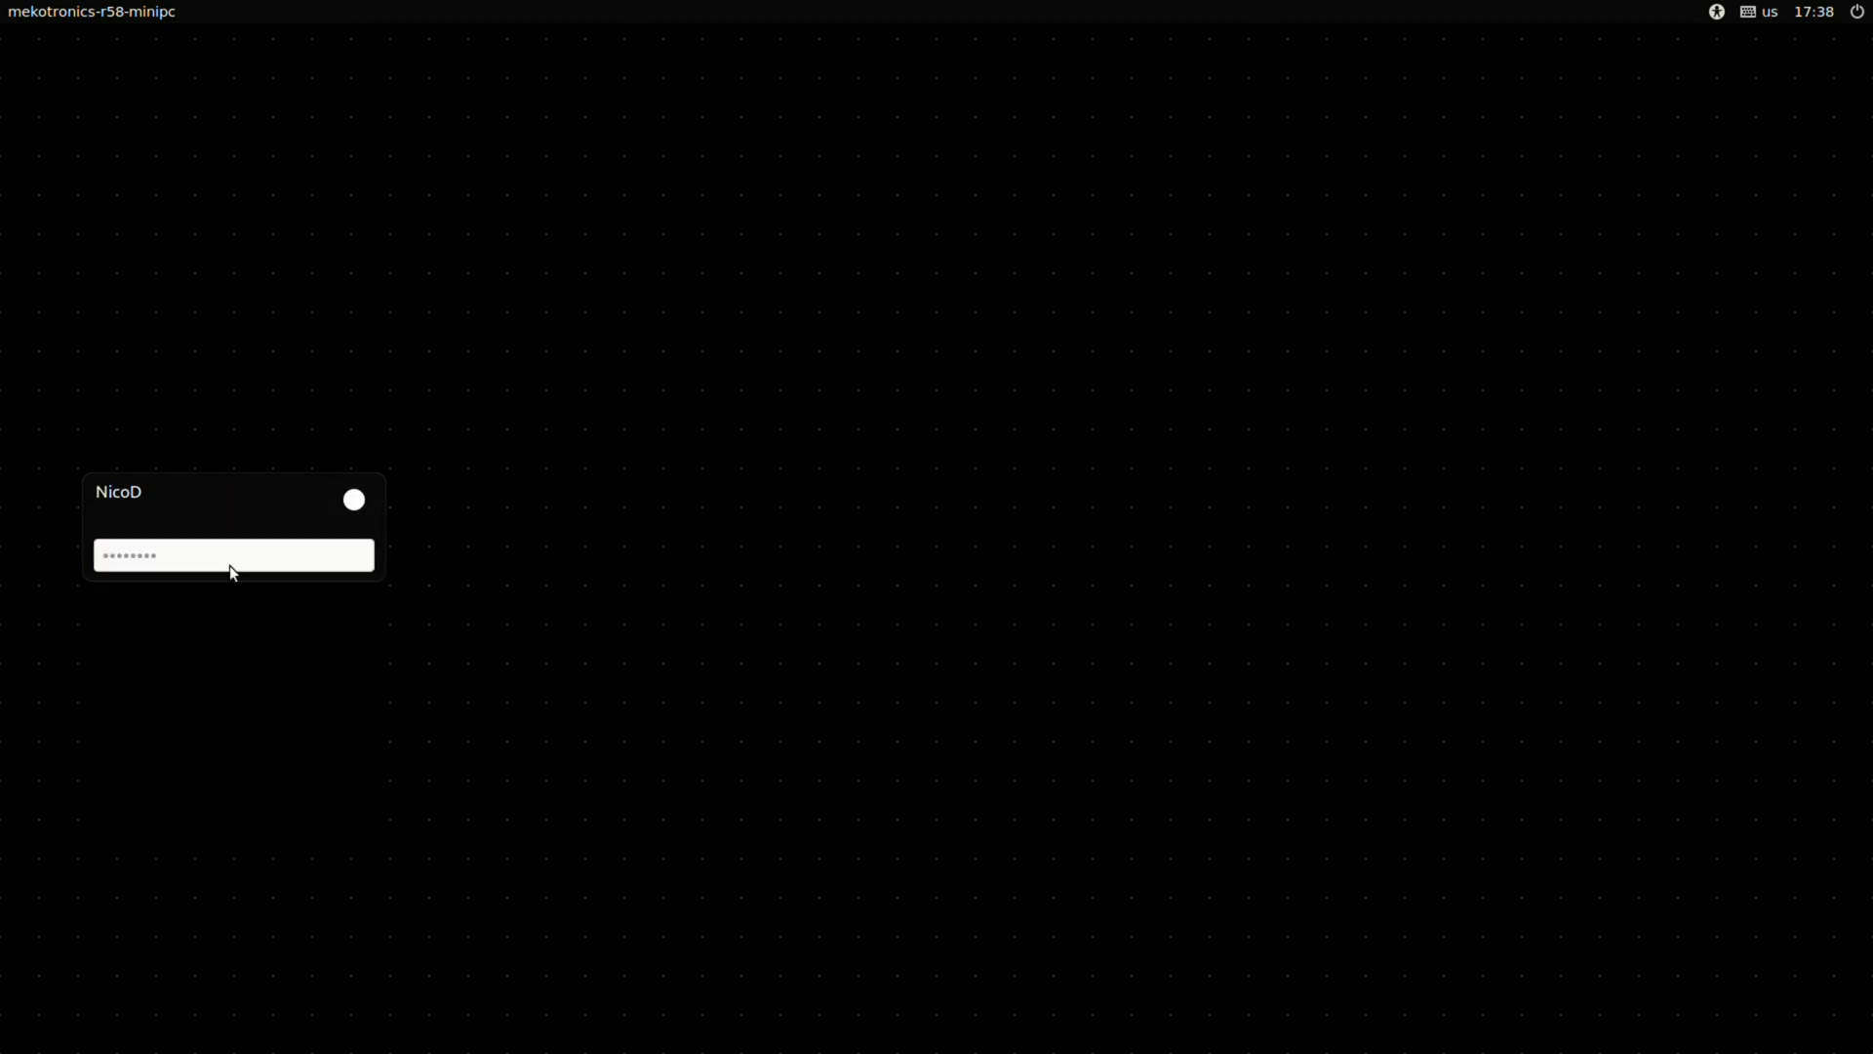
{"action": "key", "text": "Return"}
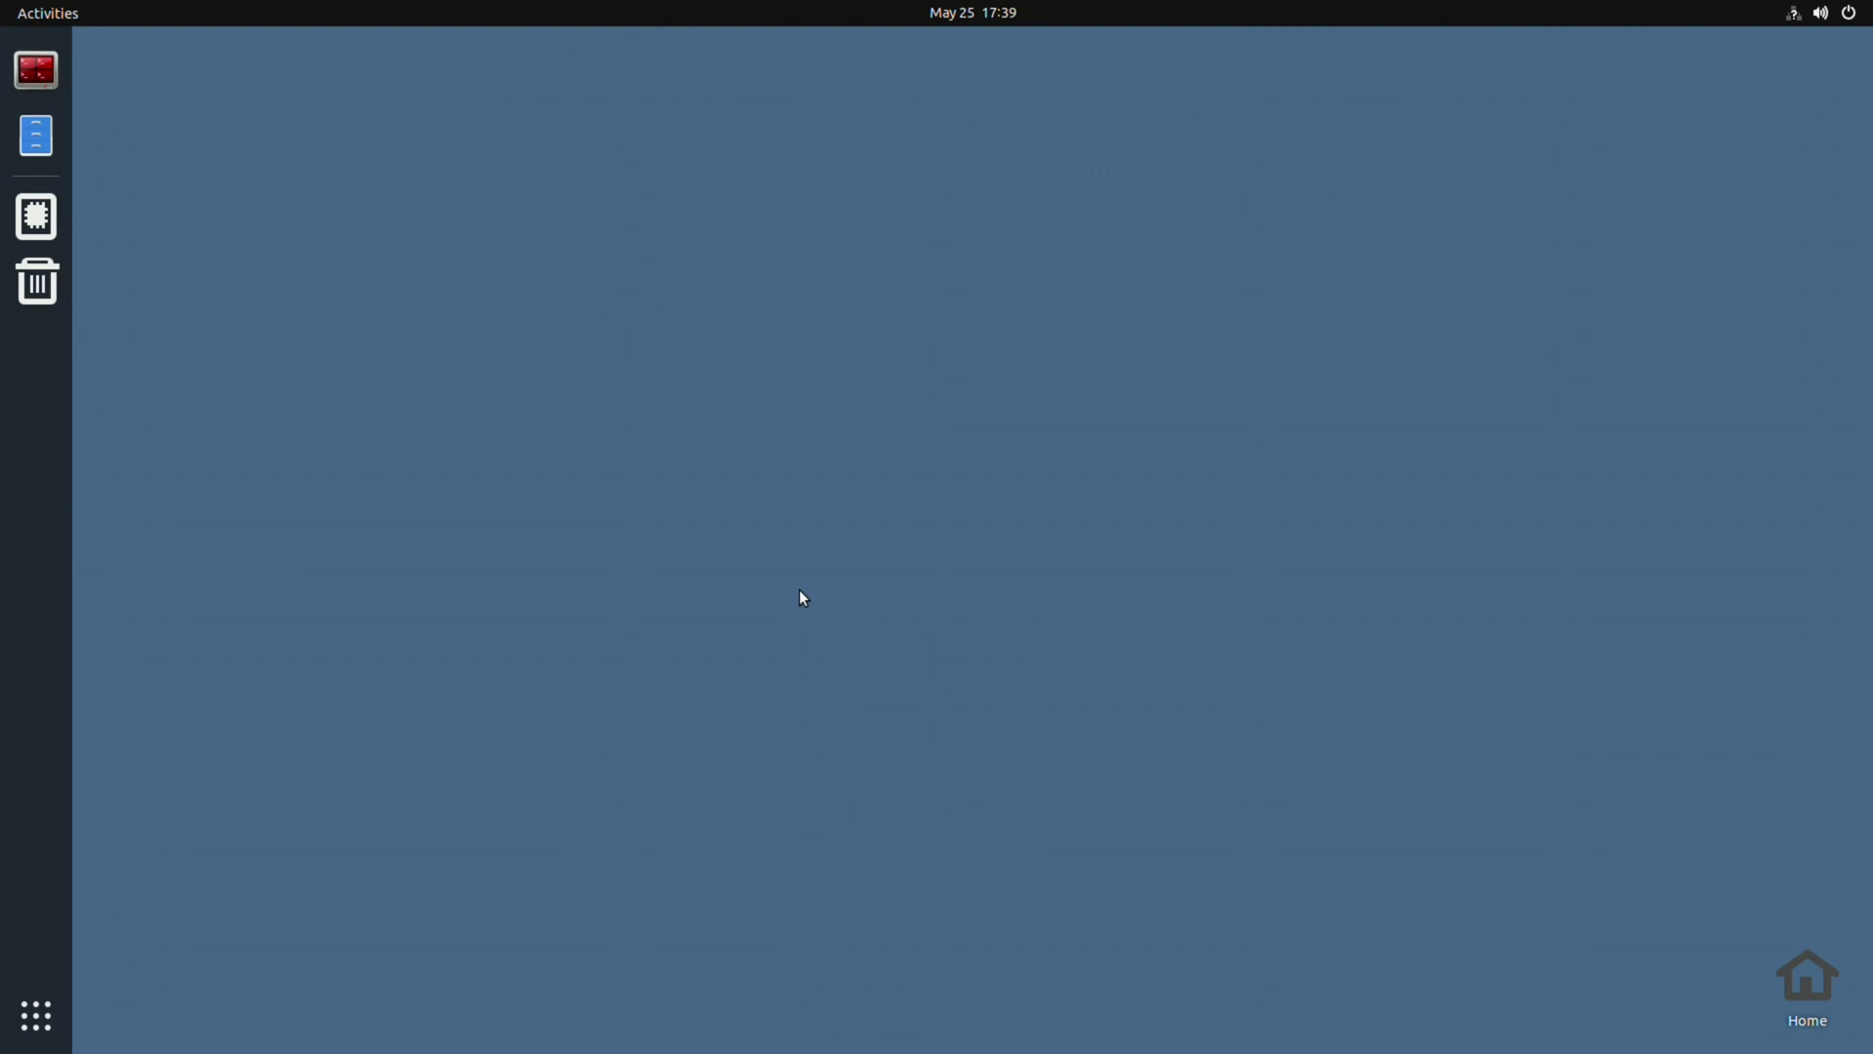
Set the green landscape as the desktop wallpaper in Background settings
{"action": "right_click", "coordinate": [801, 585]}
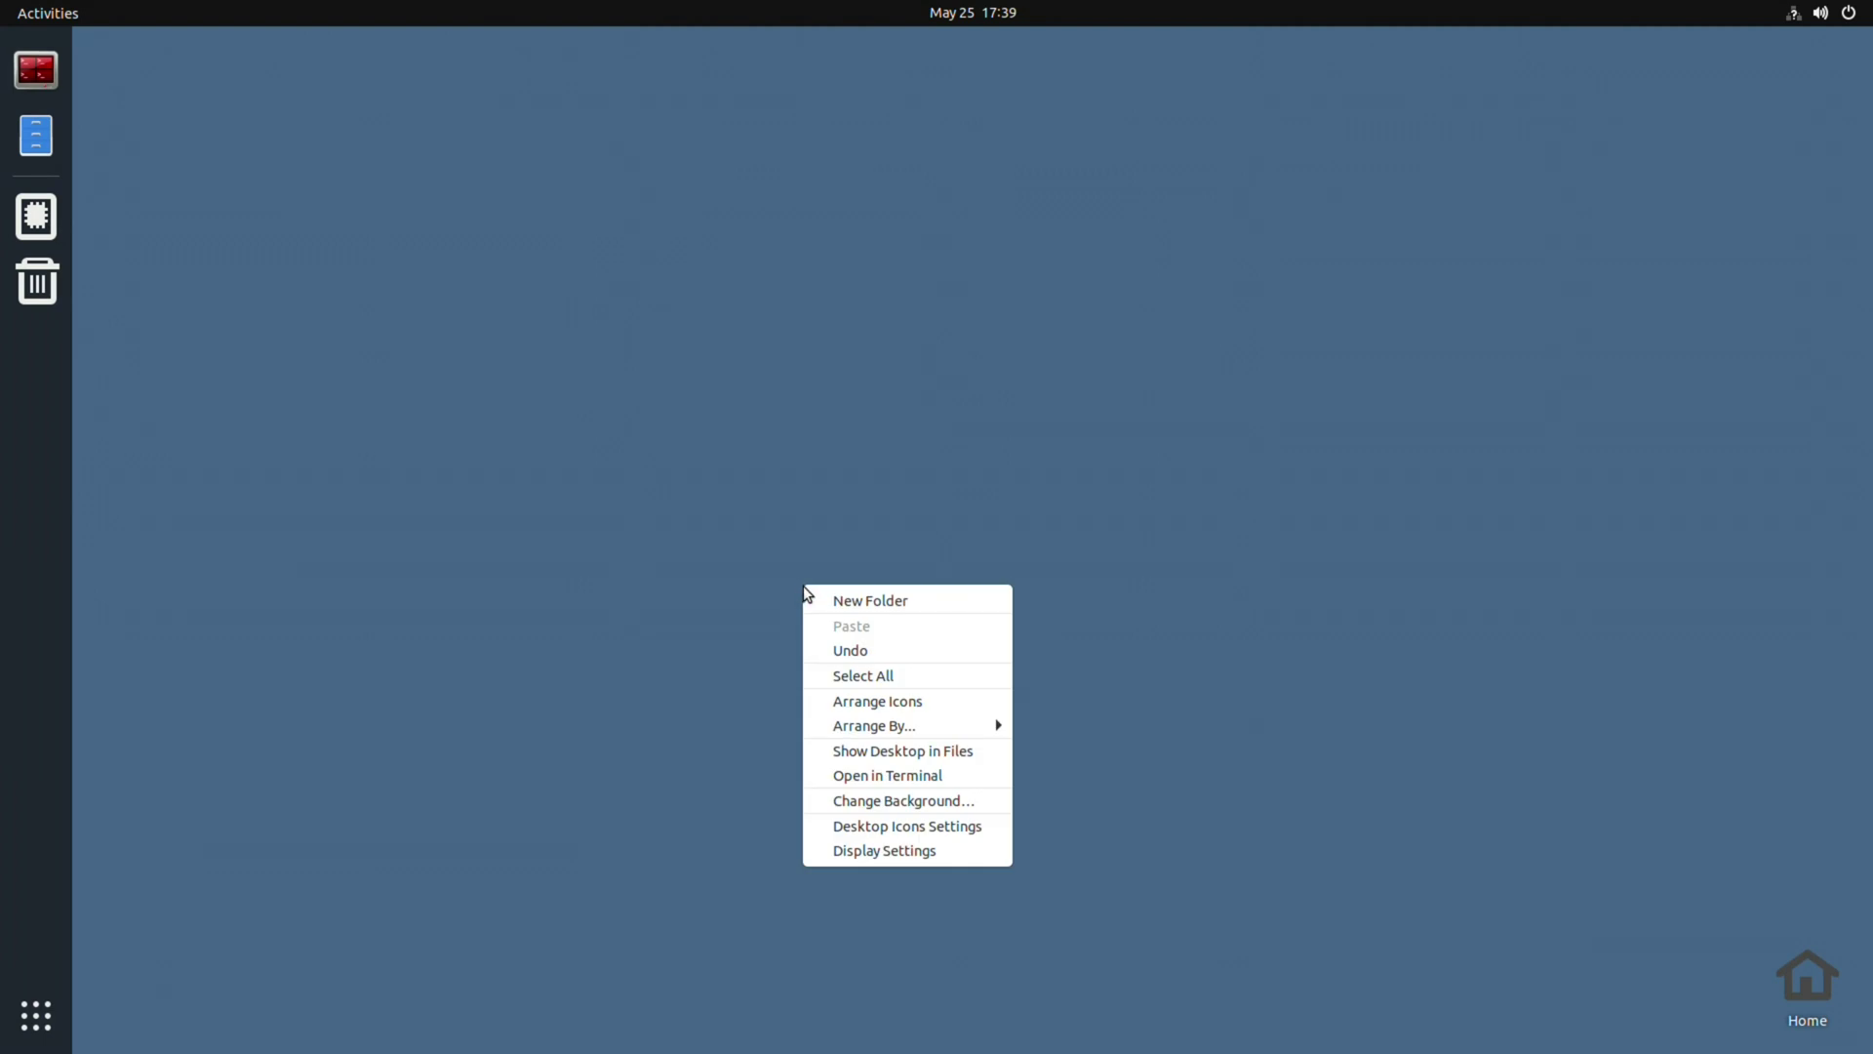
{"action": "left_click", "coordinate": [870, 850]}
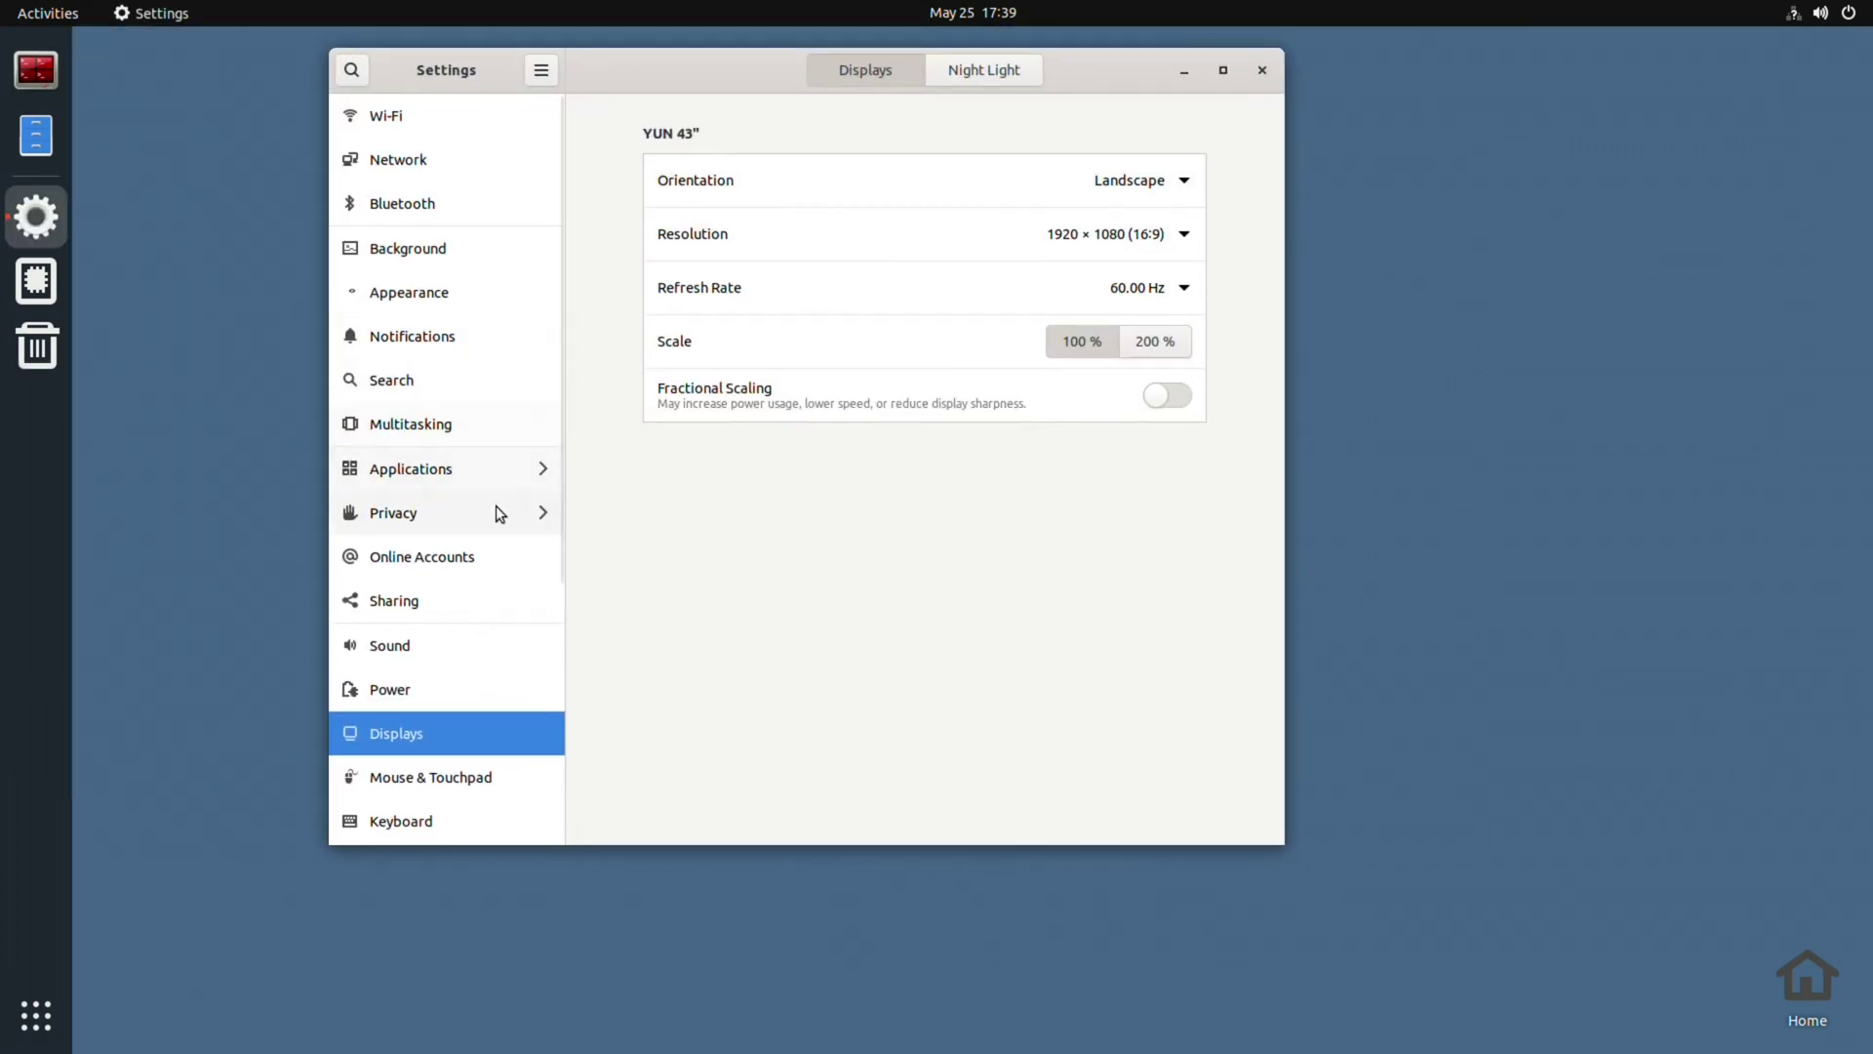
{"action": "left_click", "coordinate": [418, 245]}
{"action": "left_click", "coordinate": [1009, 644]}
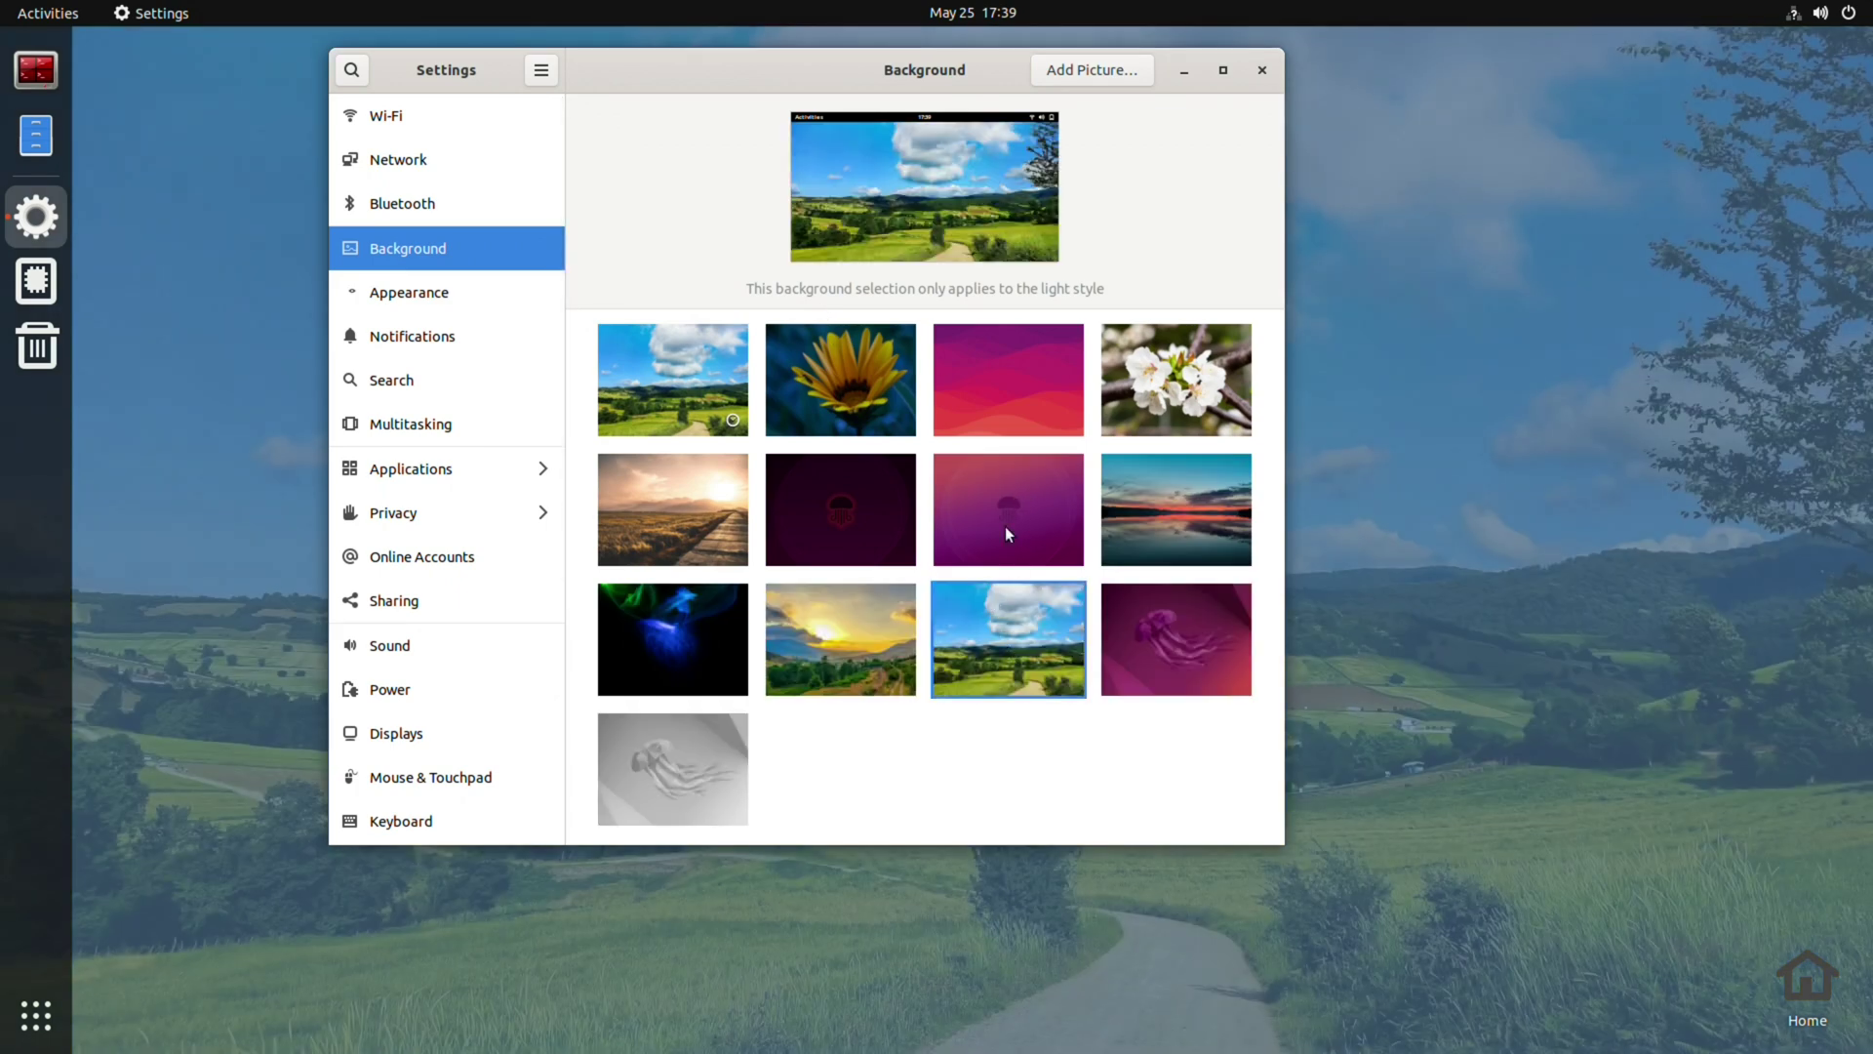
In Appearance, enable dock auto-hide and place the dock at the bottom of the screen
{"action": "left_click", "coordinate": [461, 293]}
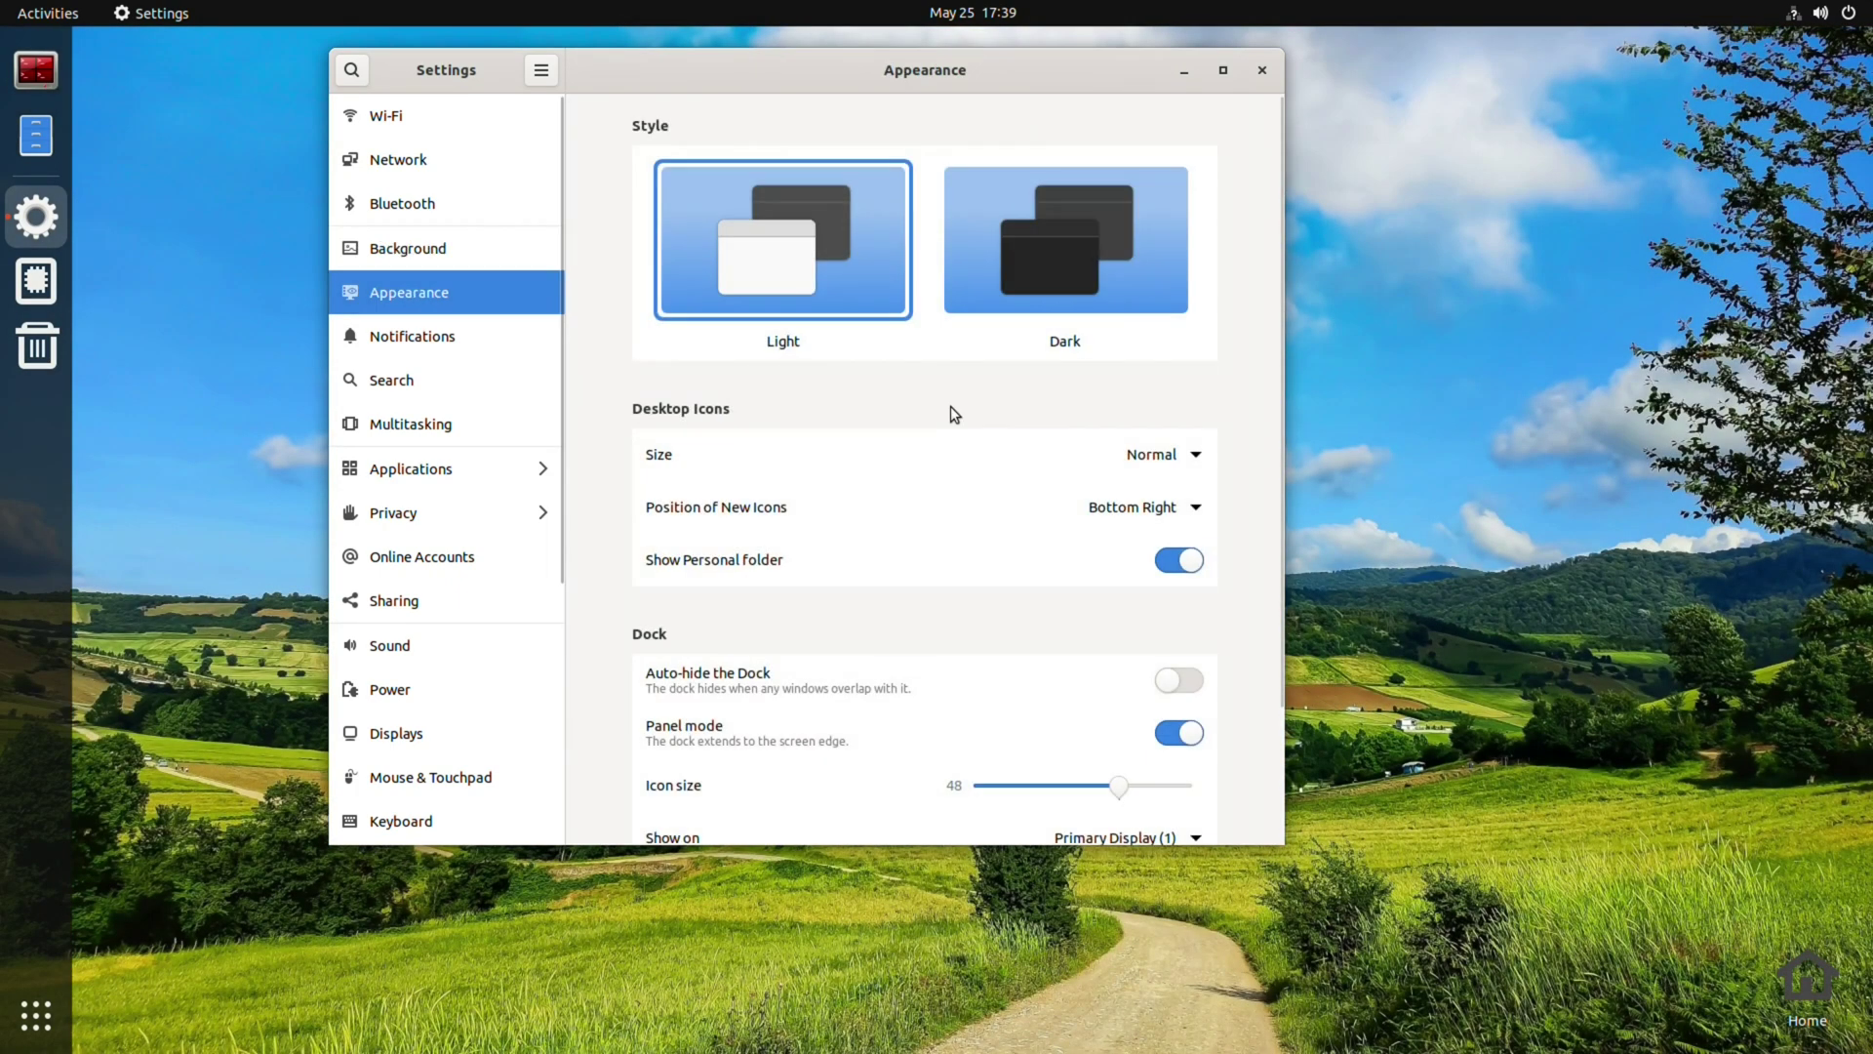
{"action": "left_click", "coordinate": [1208, 682]}
{"action": "scroll", "coordinate": [1257, 682], "scroll_direction": "down", "scroll_amount": 3}
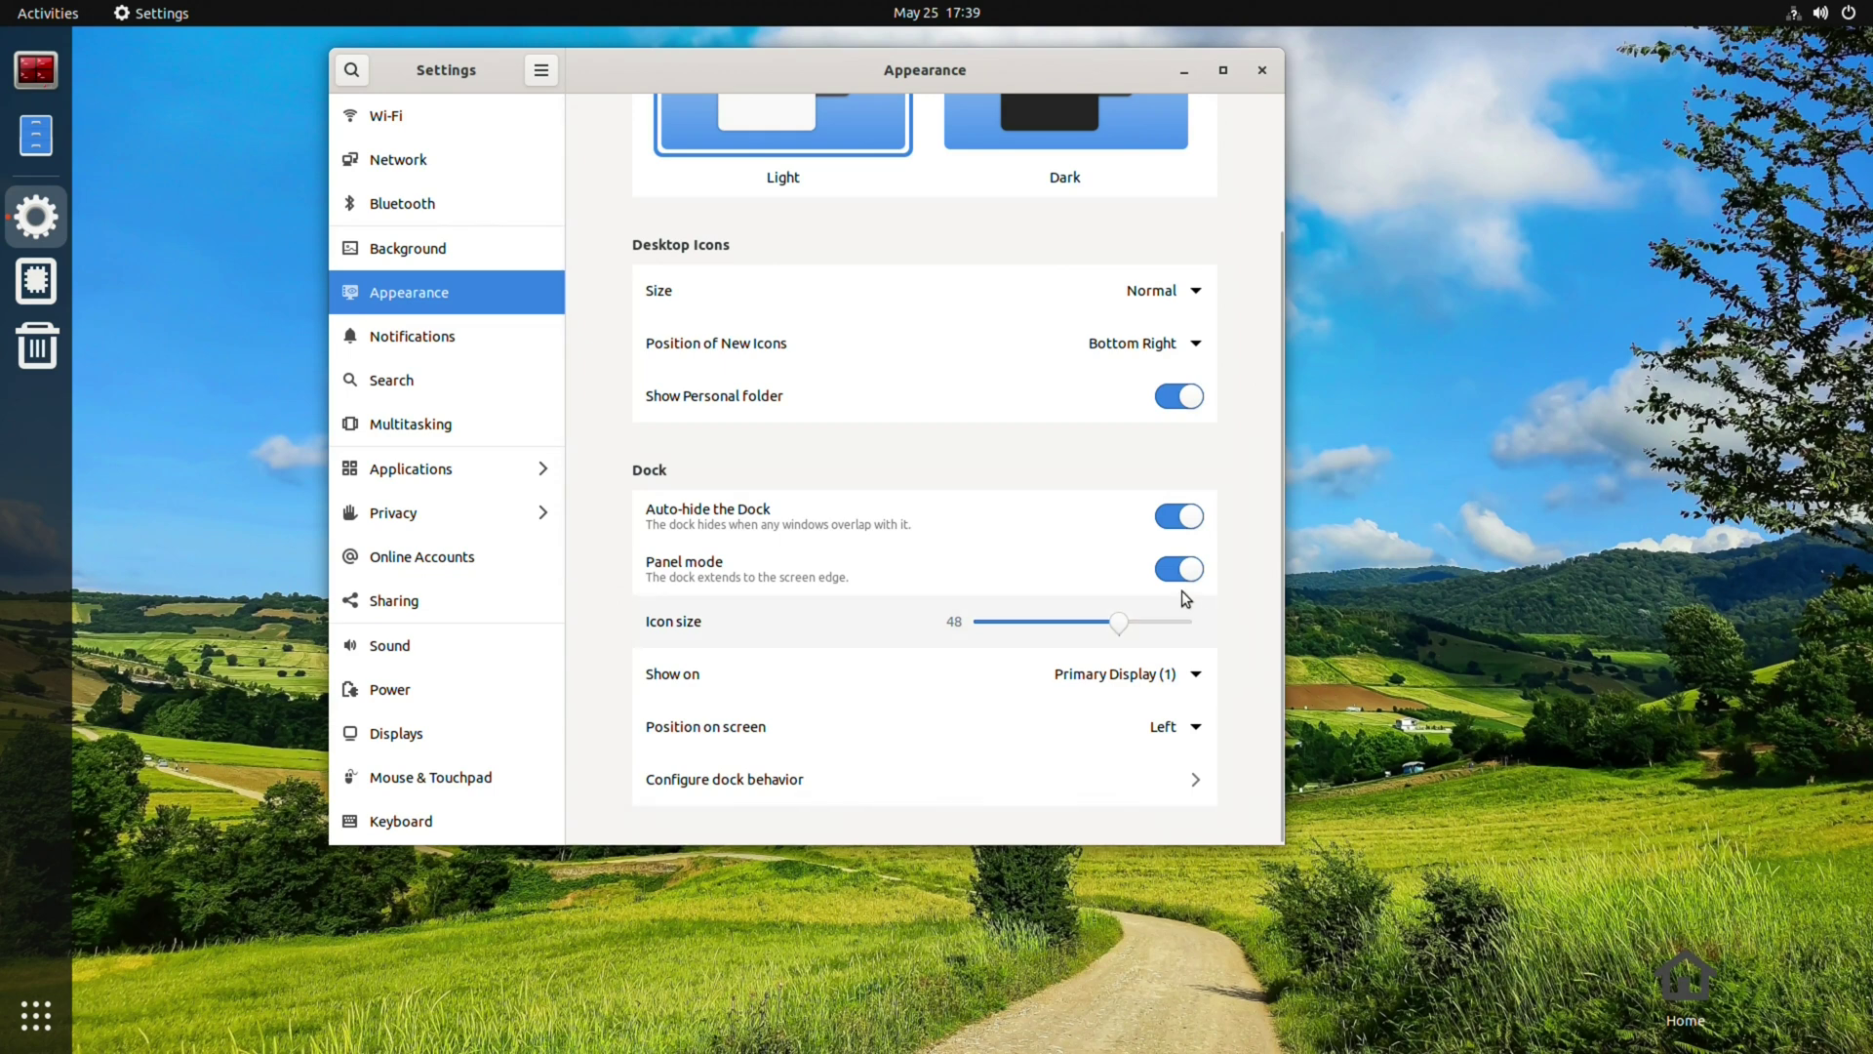
{"action": "scroll", "coordinate": [1123, 618], "scroll_direction": "down", "scroll_amount": 4}
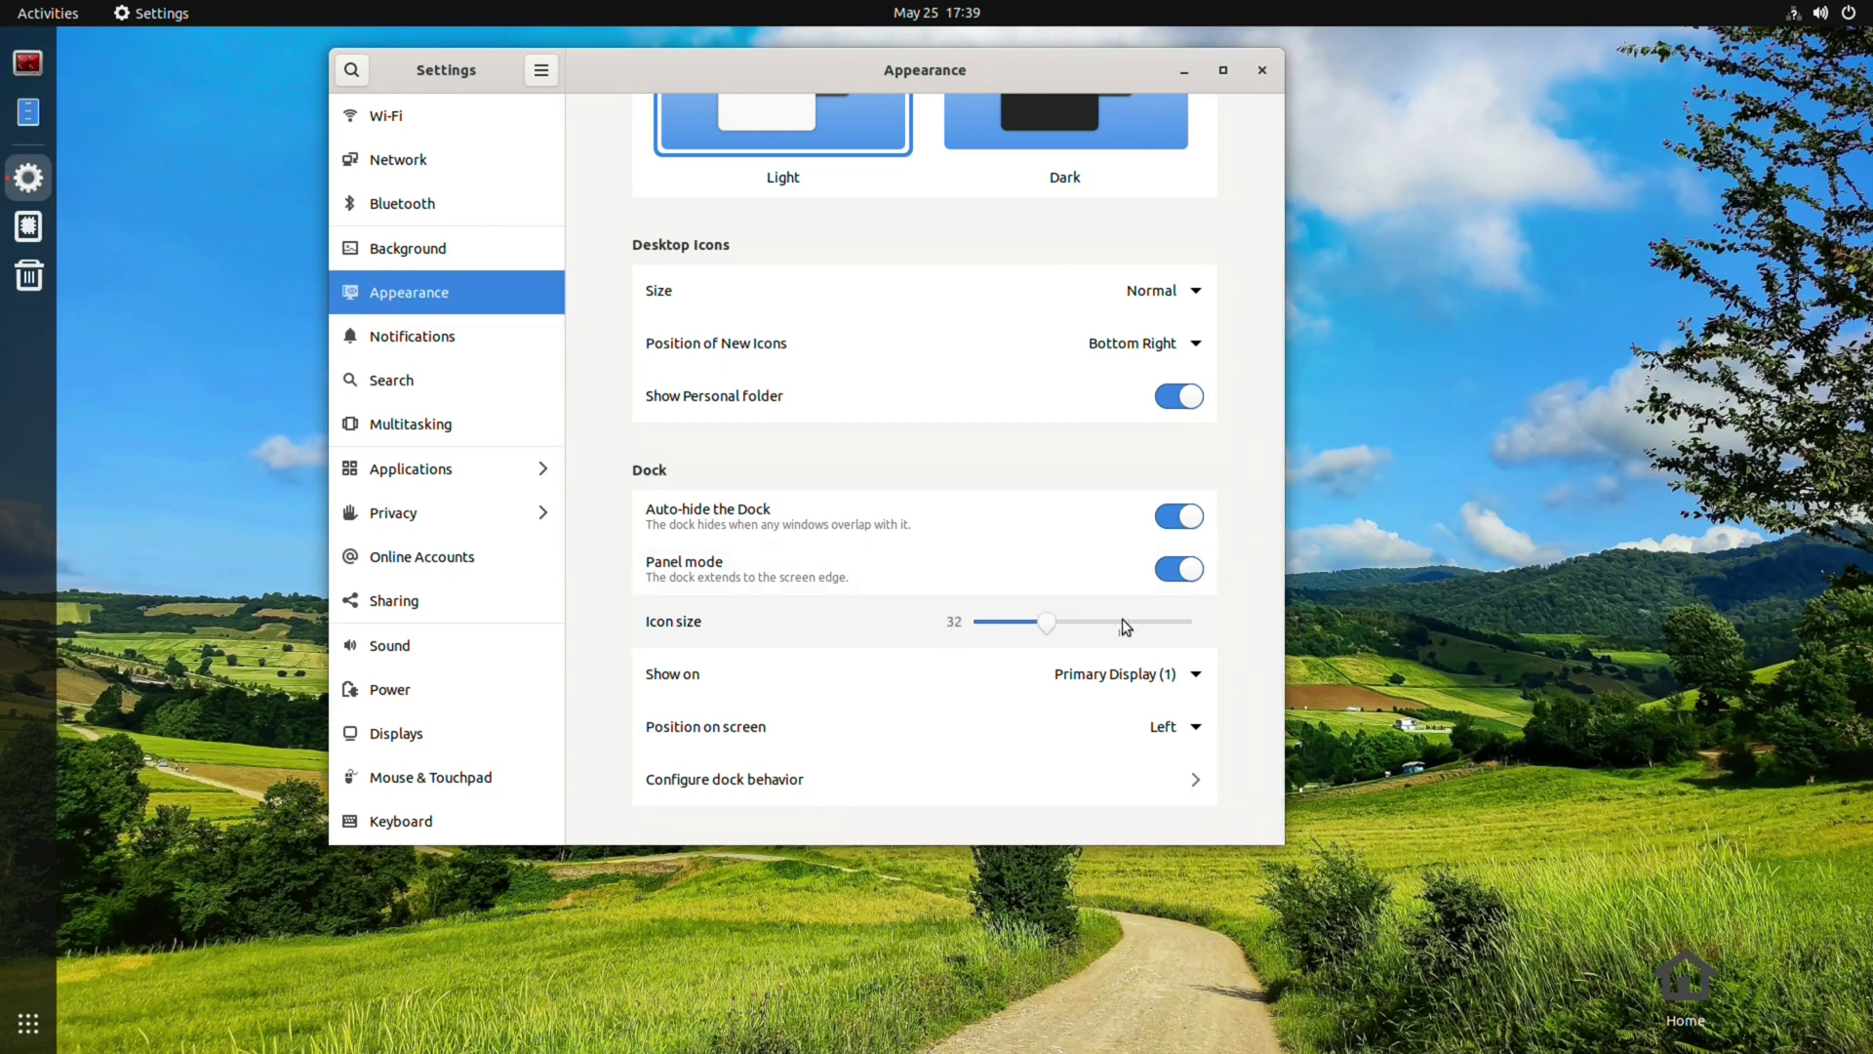
{"action": "left_click", "coordinate": [1111, 722]}
{"action": "left_click", "coordinate": [1101, 781]}
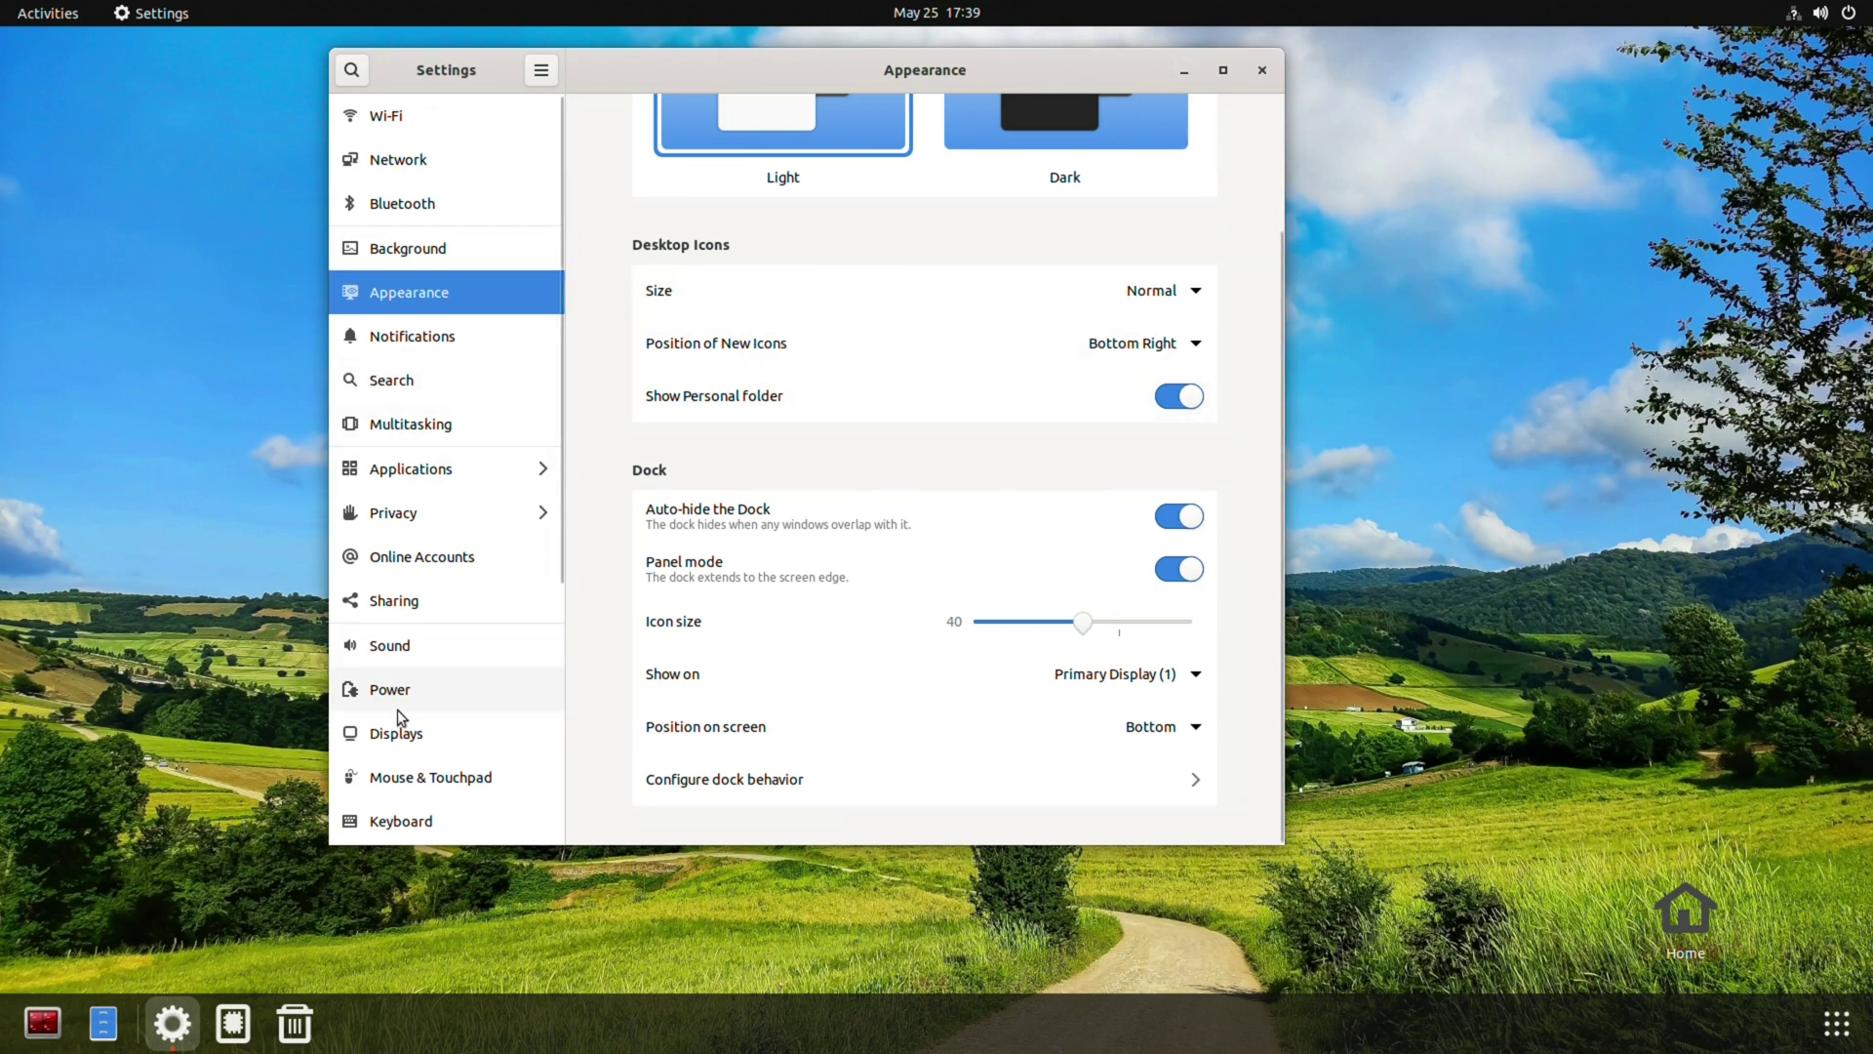
Add the Belgian keyboard layout, remove English (US), and close Settings
{"action": "left_click", "coordinate": [398, 812]}
{"action": "left_click", "coordinate": [925, 254]}
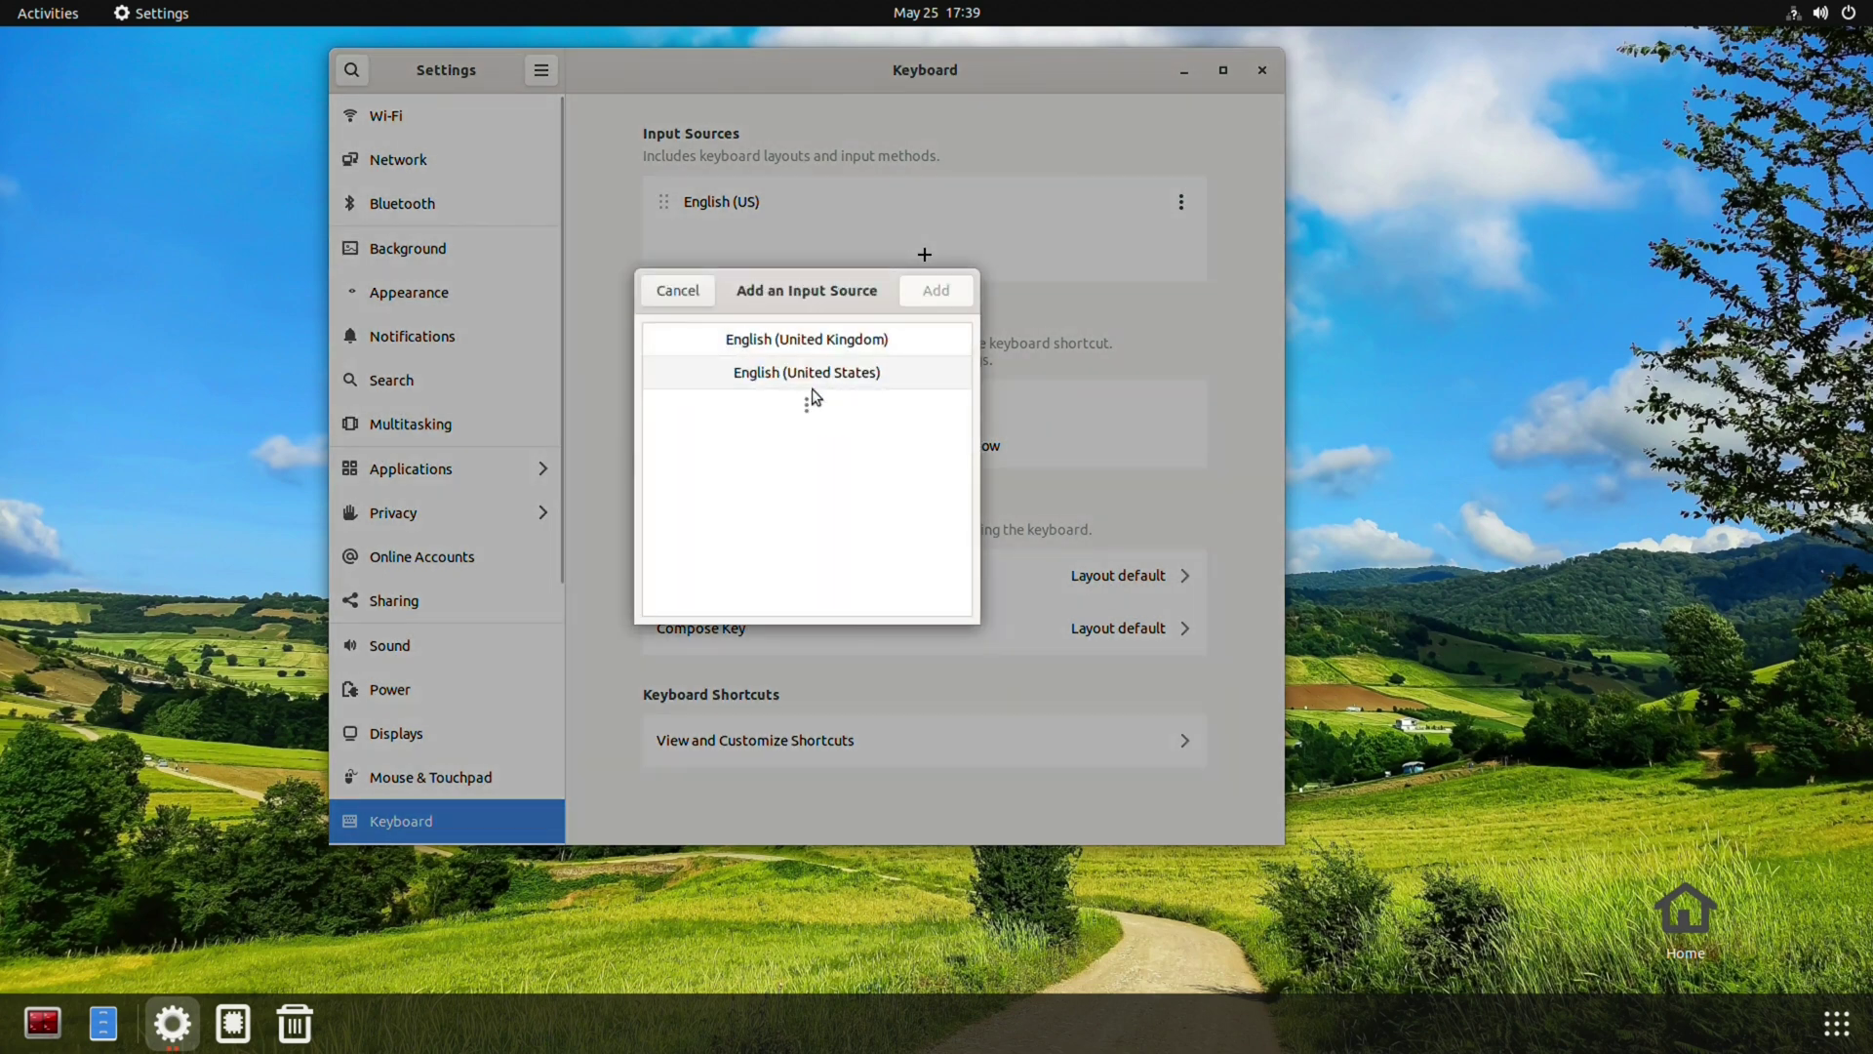
{"action": "left_click", "coordinate": [810, 383]}
{"action": "scroll", "coordinate": [773, 460], "scroll_direction": "down", "scroll_amount": 15}
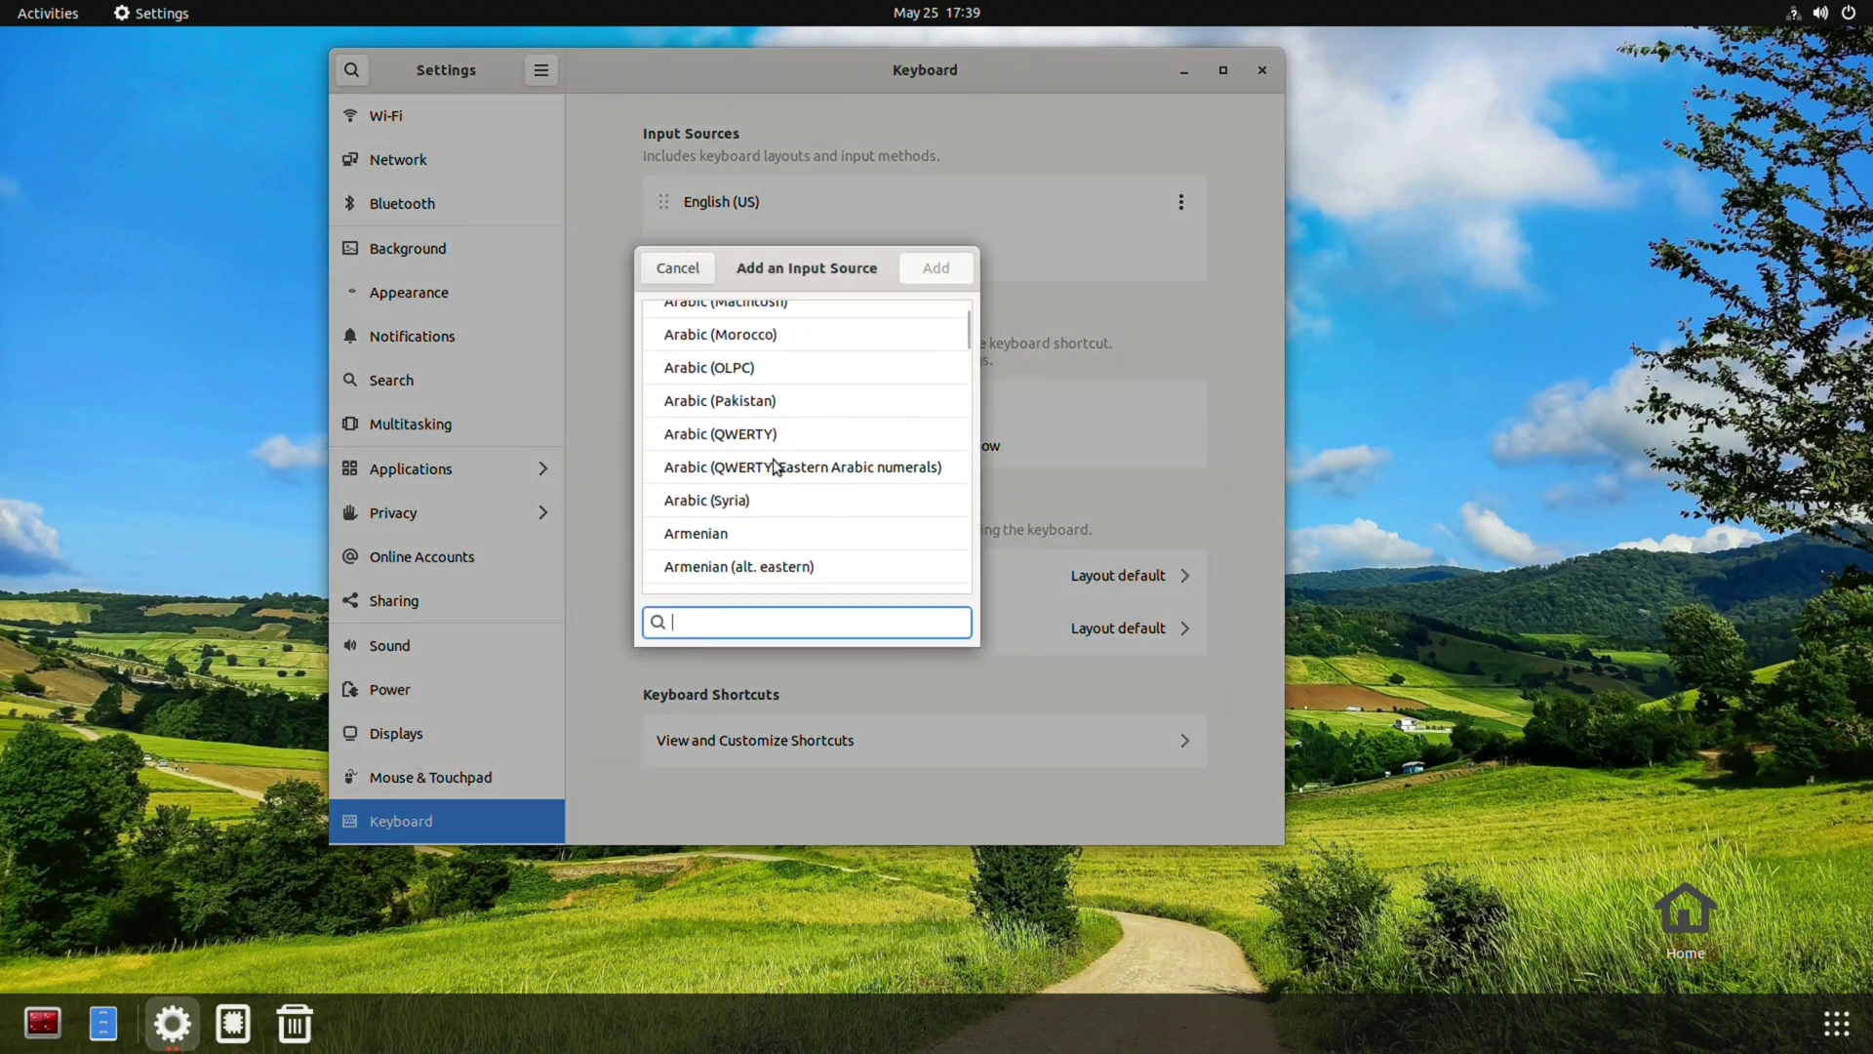
{"action": "scroll", "coordinate": [773, 465], "scroll_direction": "down", "scroll_amount": 3}
{"action": "left_click", "coordinate": [734, 546]}
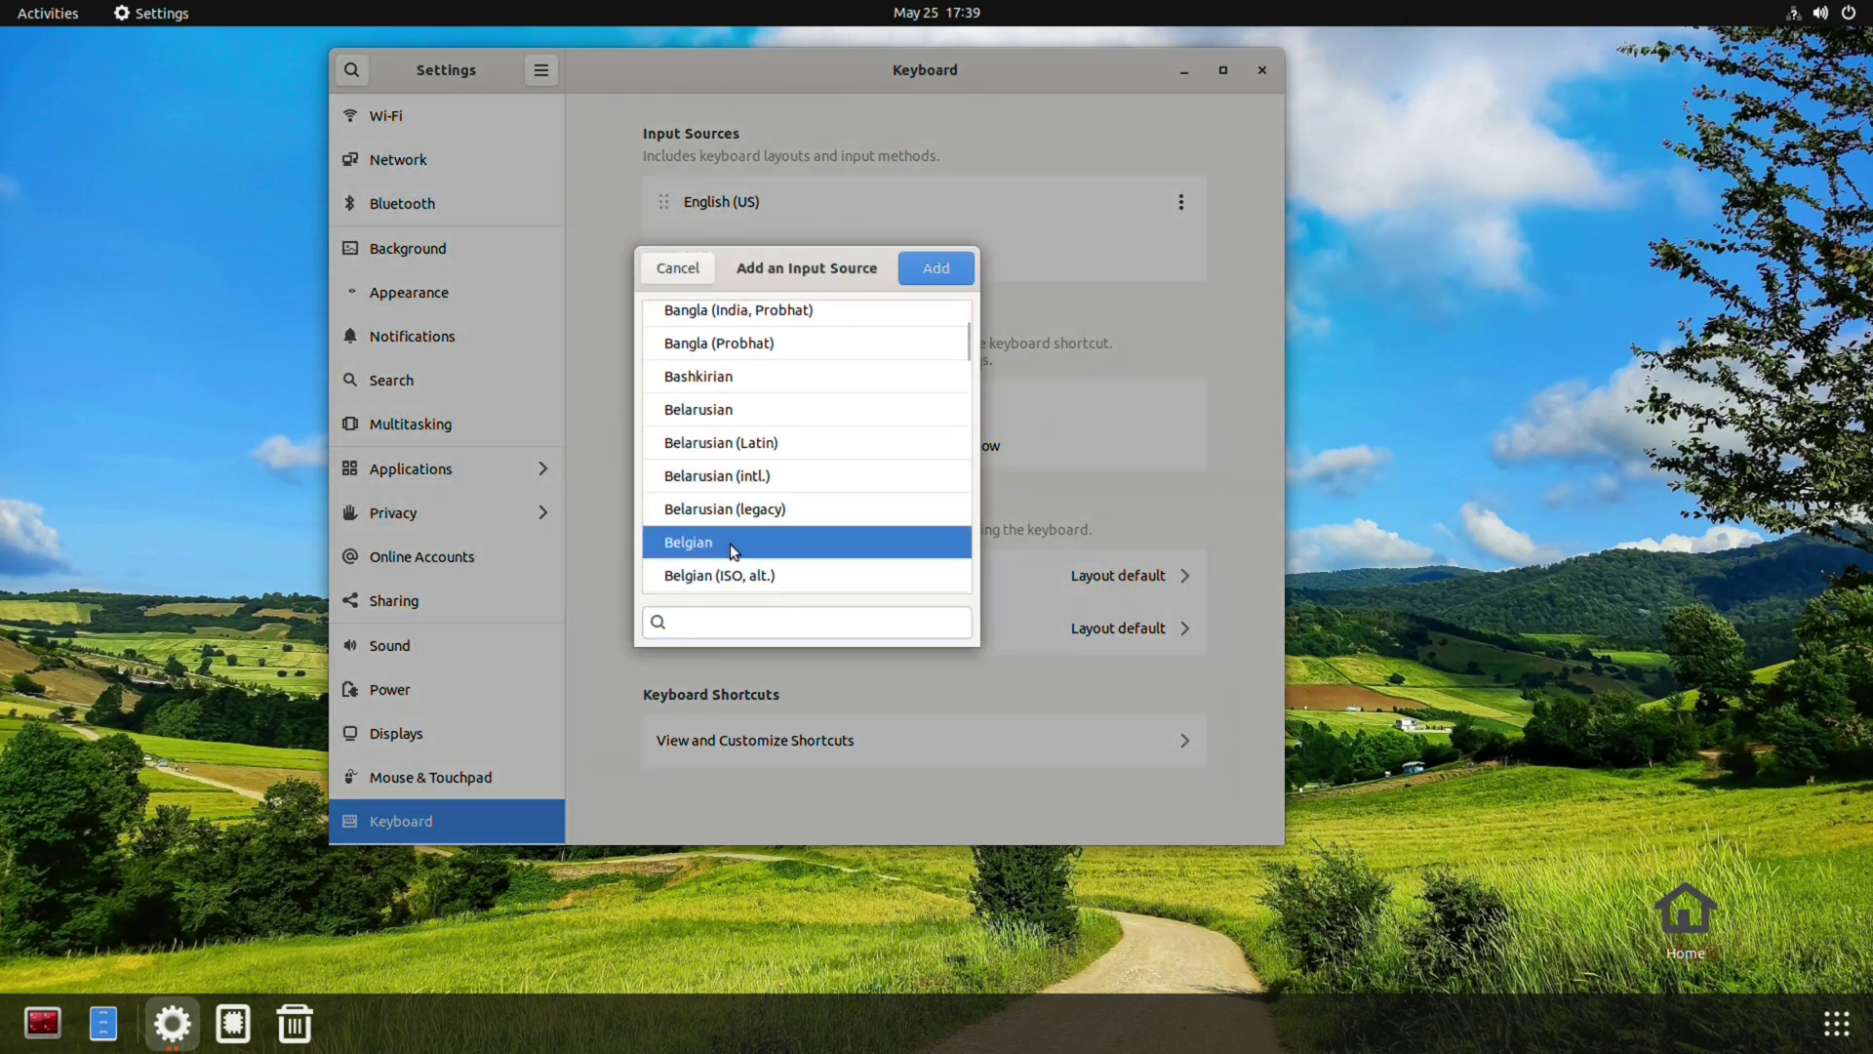
{"action": "left_click", "coordinate": [931, 275]}
{"action": "left_click", "coordinate": [1177, 202]}
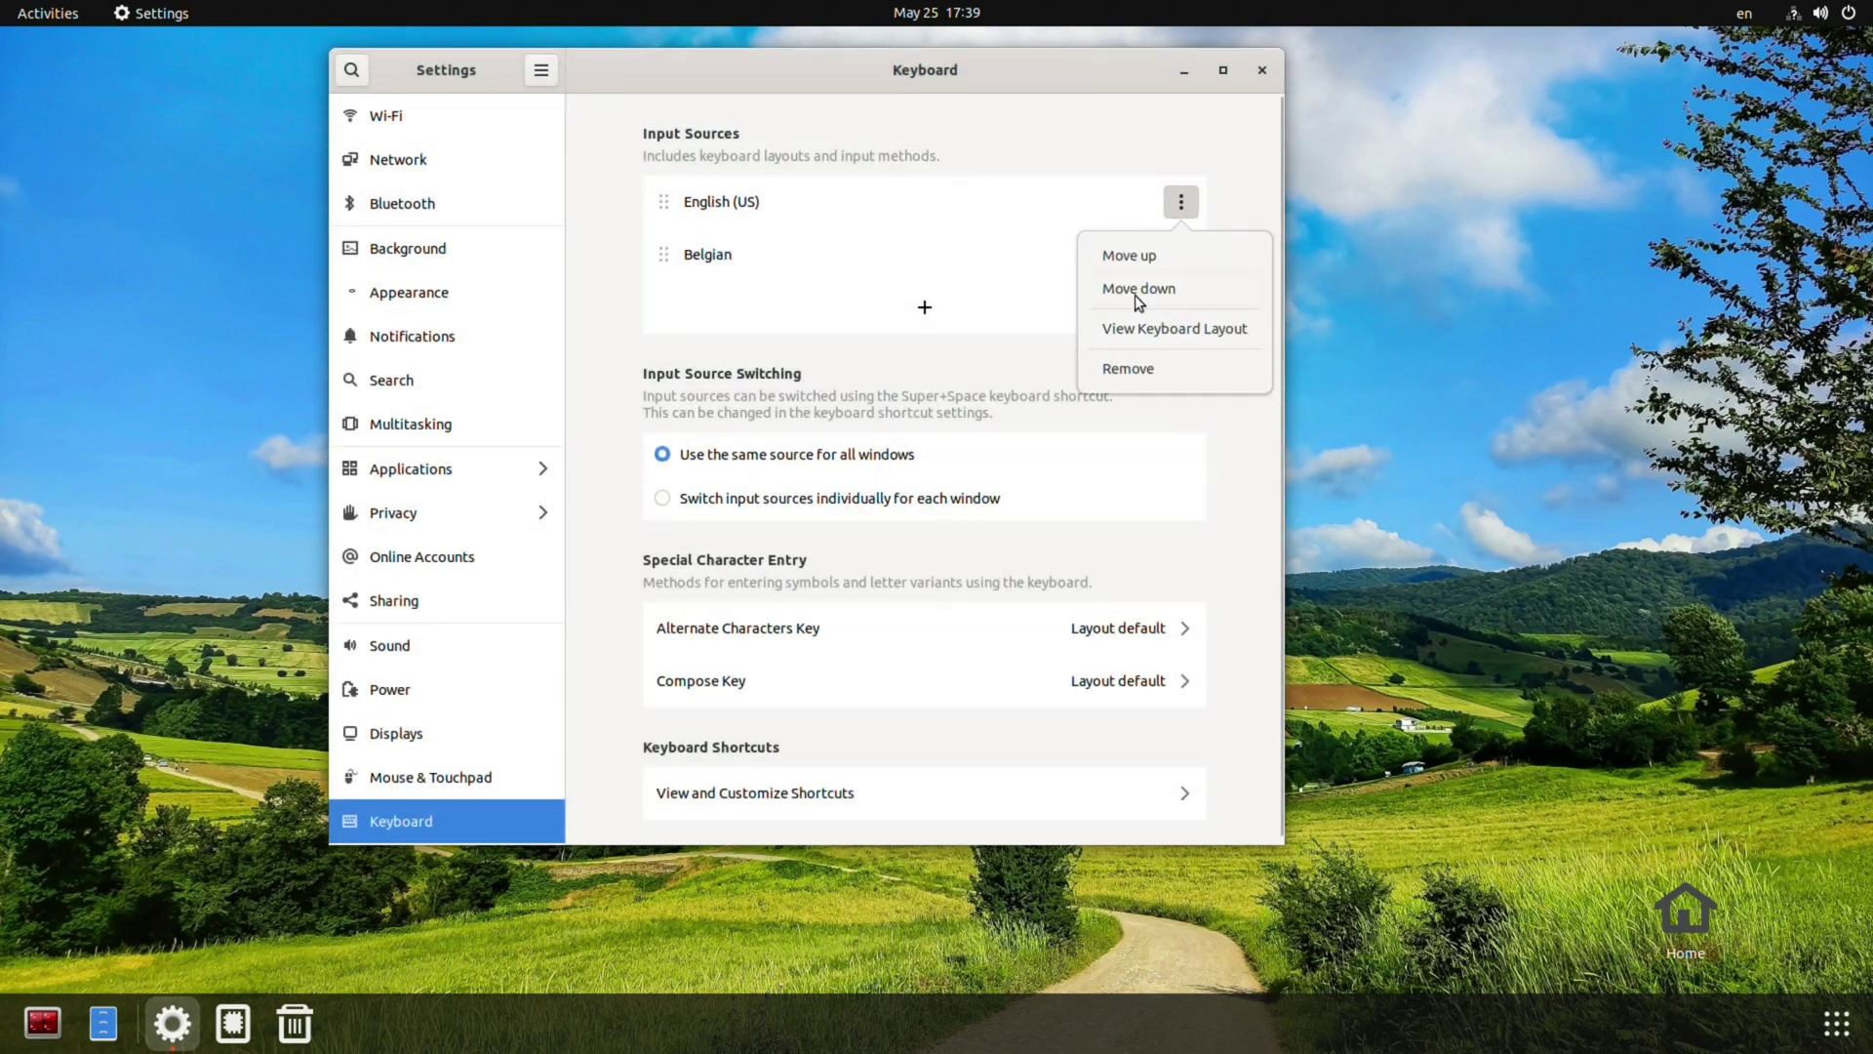
{"action": "left_click", "coordinate": [1128, 371]}
{"action": "left_click", "coordinate": [1262, 69]}
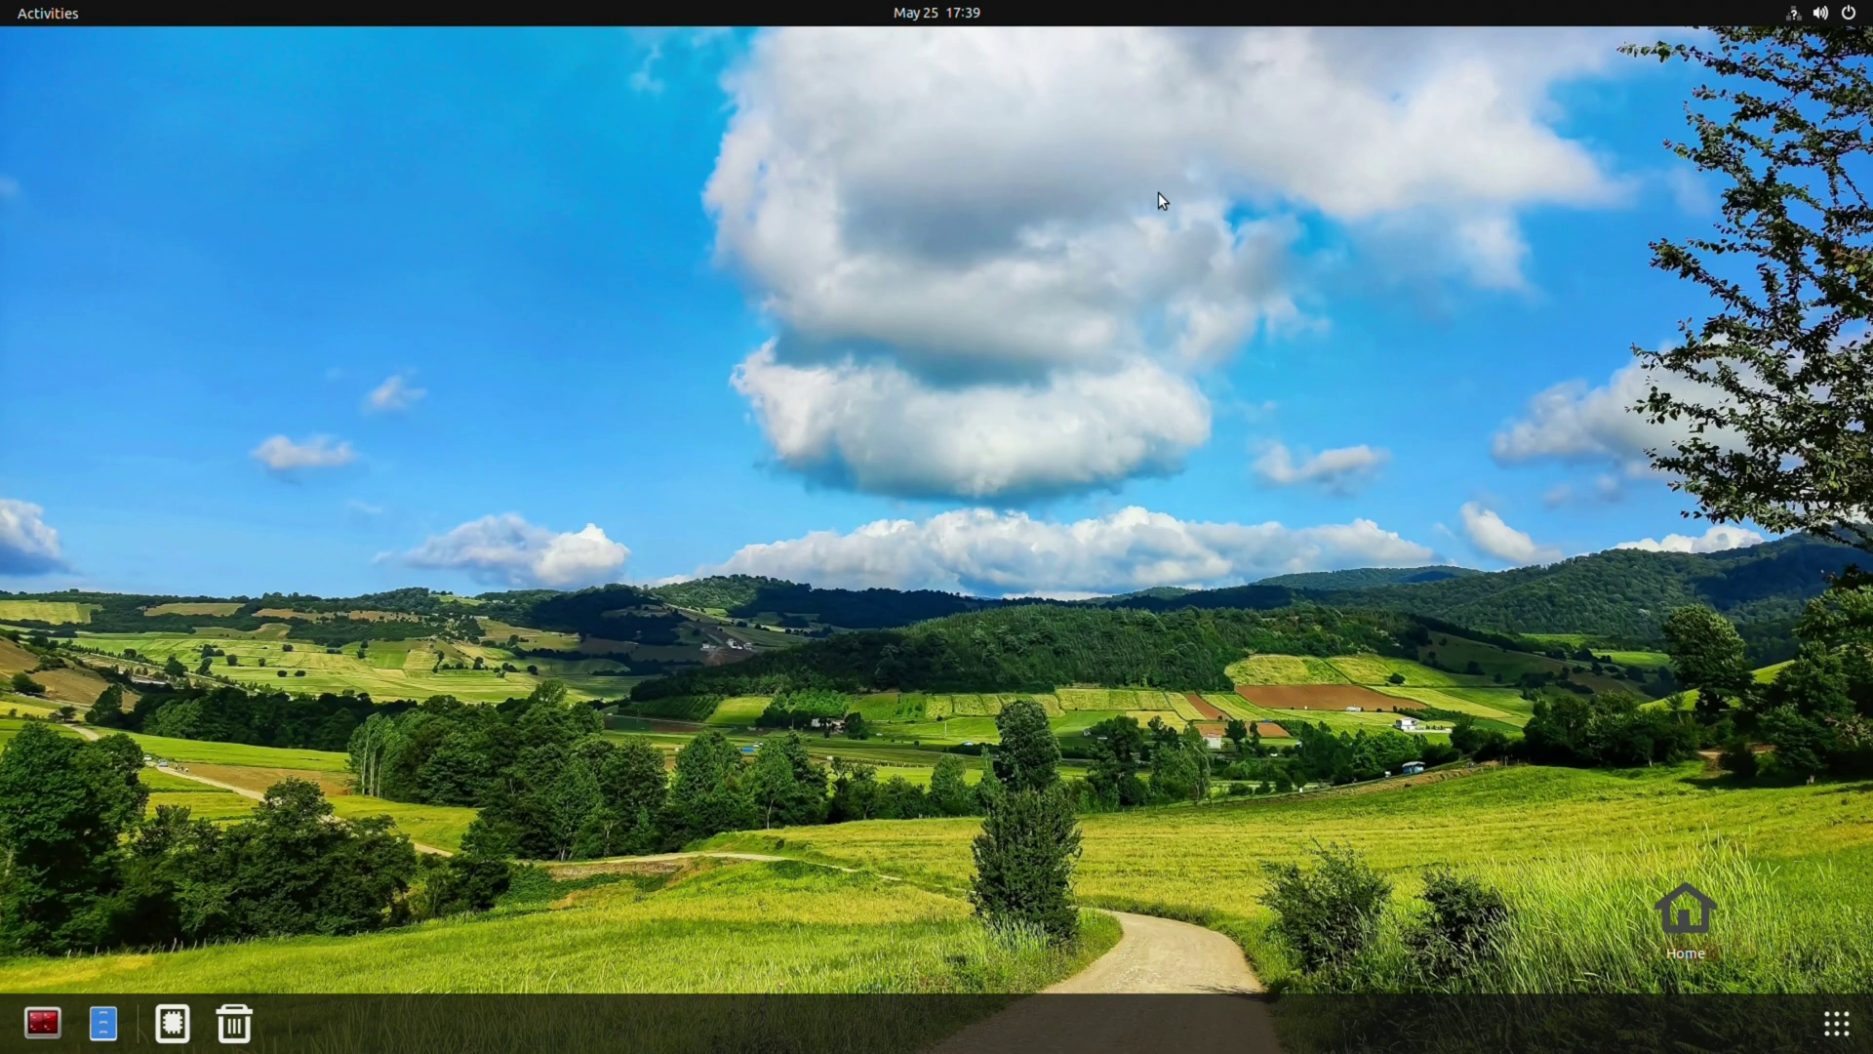
Open Terminator, centre the window, and launch sudo armbian-config with the admin password
{"action": "left_click", "coordinate": [30, 1043]}
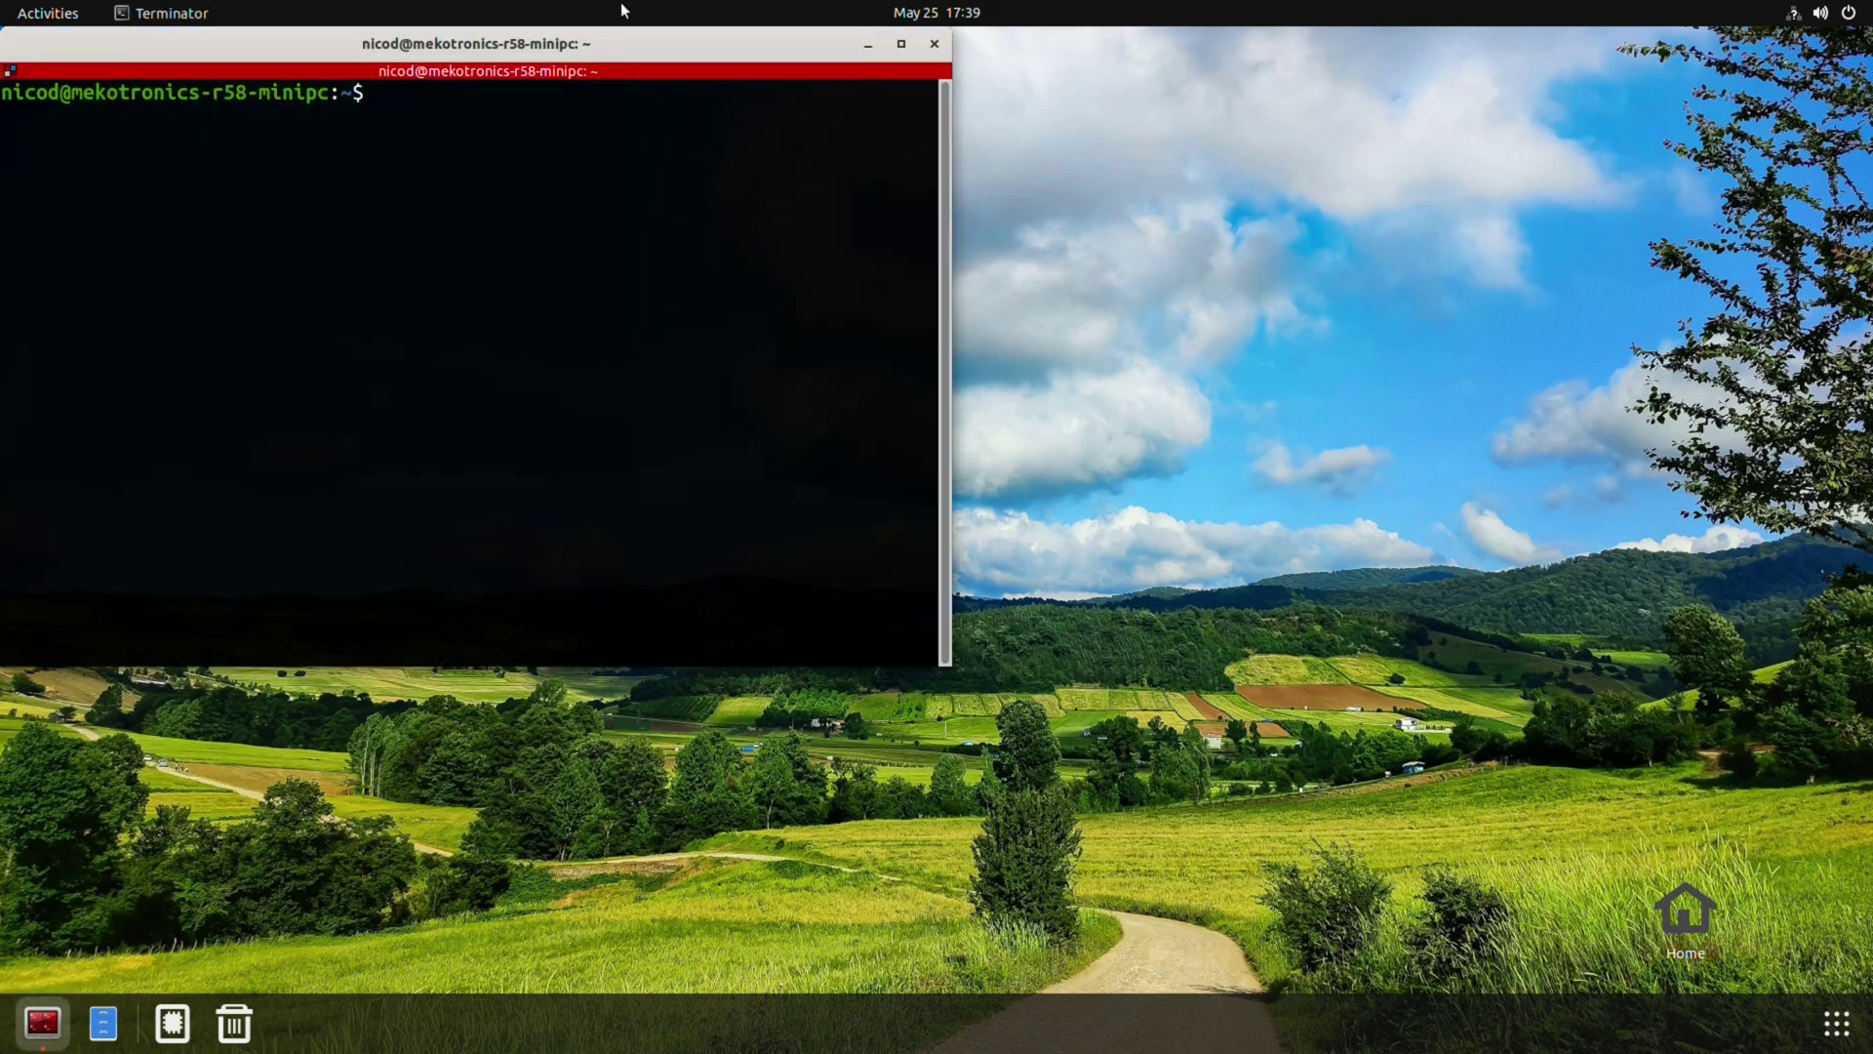
{"action": "left_click_drag", "start_coordinate": [588, 44], "coordinate": [1133, 236]}
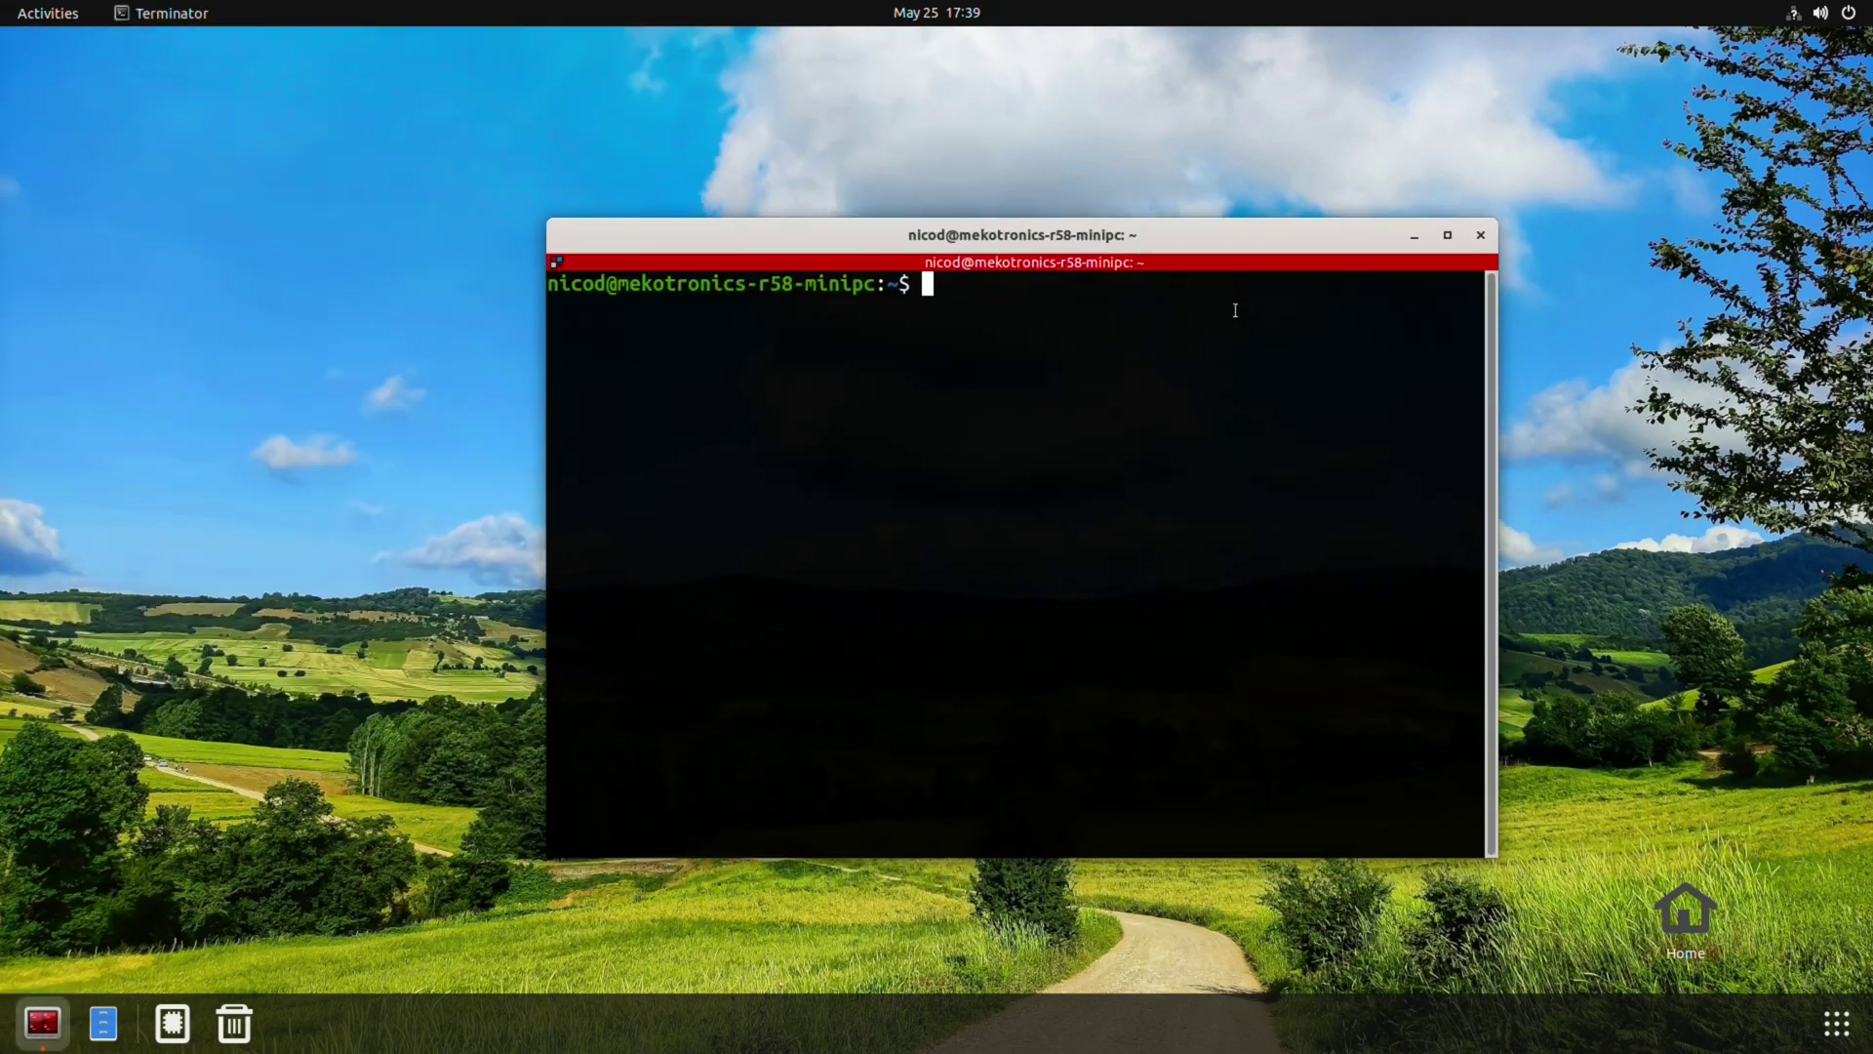
{"action": "type", "text": "sudo armbian-config"}
{"action": "key", "text": "Return"}
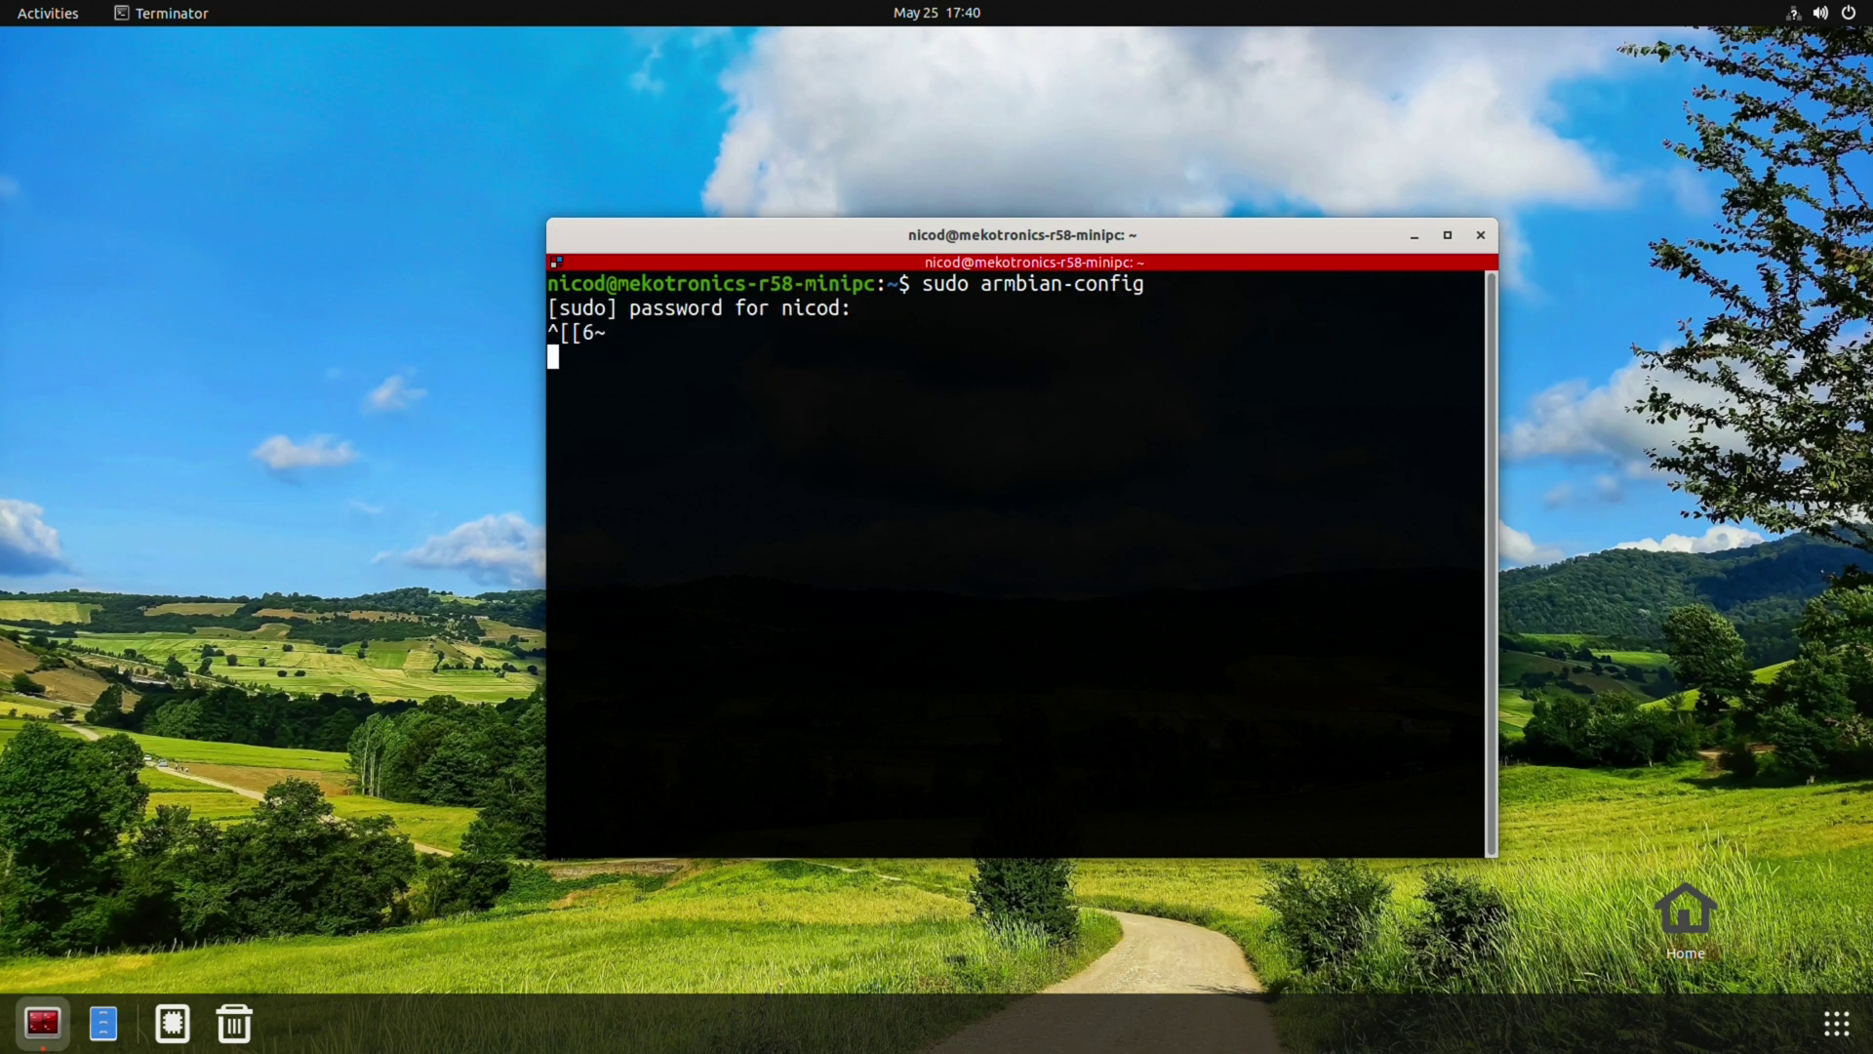
{"action": "key", "text": "Return"}
In armbian-config Personal > Keyboard, choose Belgian, accept the defaults, and exit
{"action": "key", "text": "Down"}
{"action": "key", "text": "Down"}
{"action": "key", "text": "Return"}
{"action": "key", "text": "Down"}
{"action": "key", "text": "Down"}
{"action": "key", "text": "Return"}
{"action": "key", "text": "Return"}
{"action": "key", "text": "Up"}
{"action": "key", "text": "Up"}
{"action": "key", "text": "Up"}
{"action": "key", "text": "Return"}
{"action": "key", "text": "Return"}
{"action": "key", "text": "Return"}
{"action": "key", "text": "Return"}
{"action": "key", "text": "Return"}
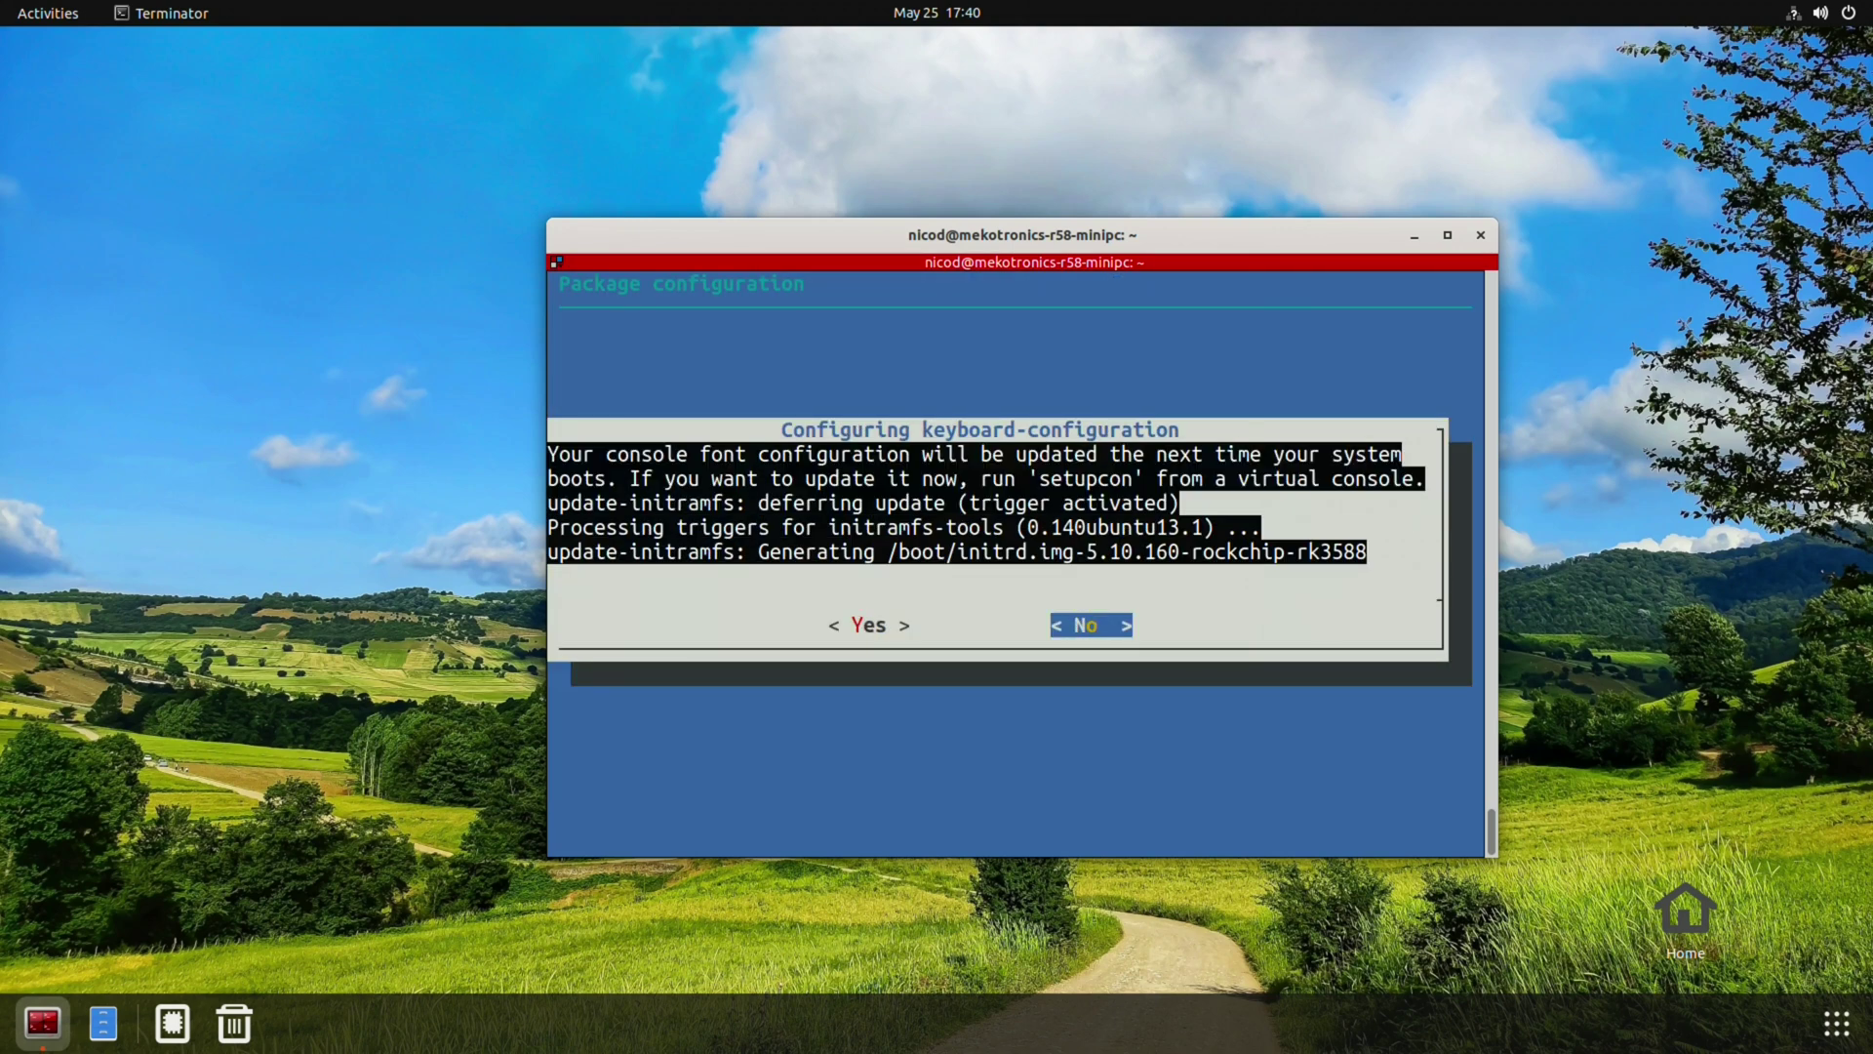
{"action": "key", "text": "Tab"}
{"action": "key", "text": "Return"}
{"action": "key", "text": "Return"}
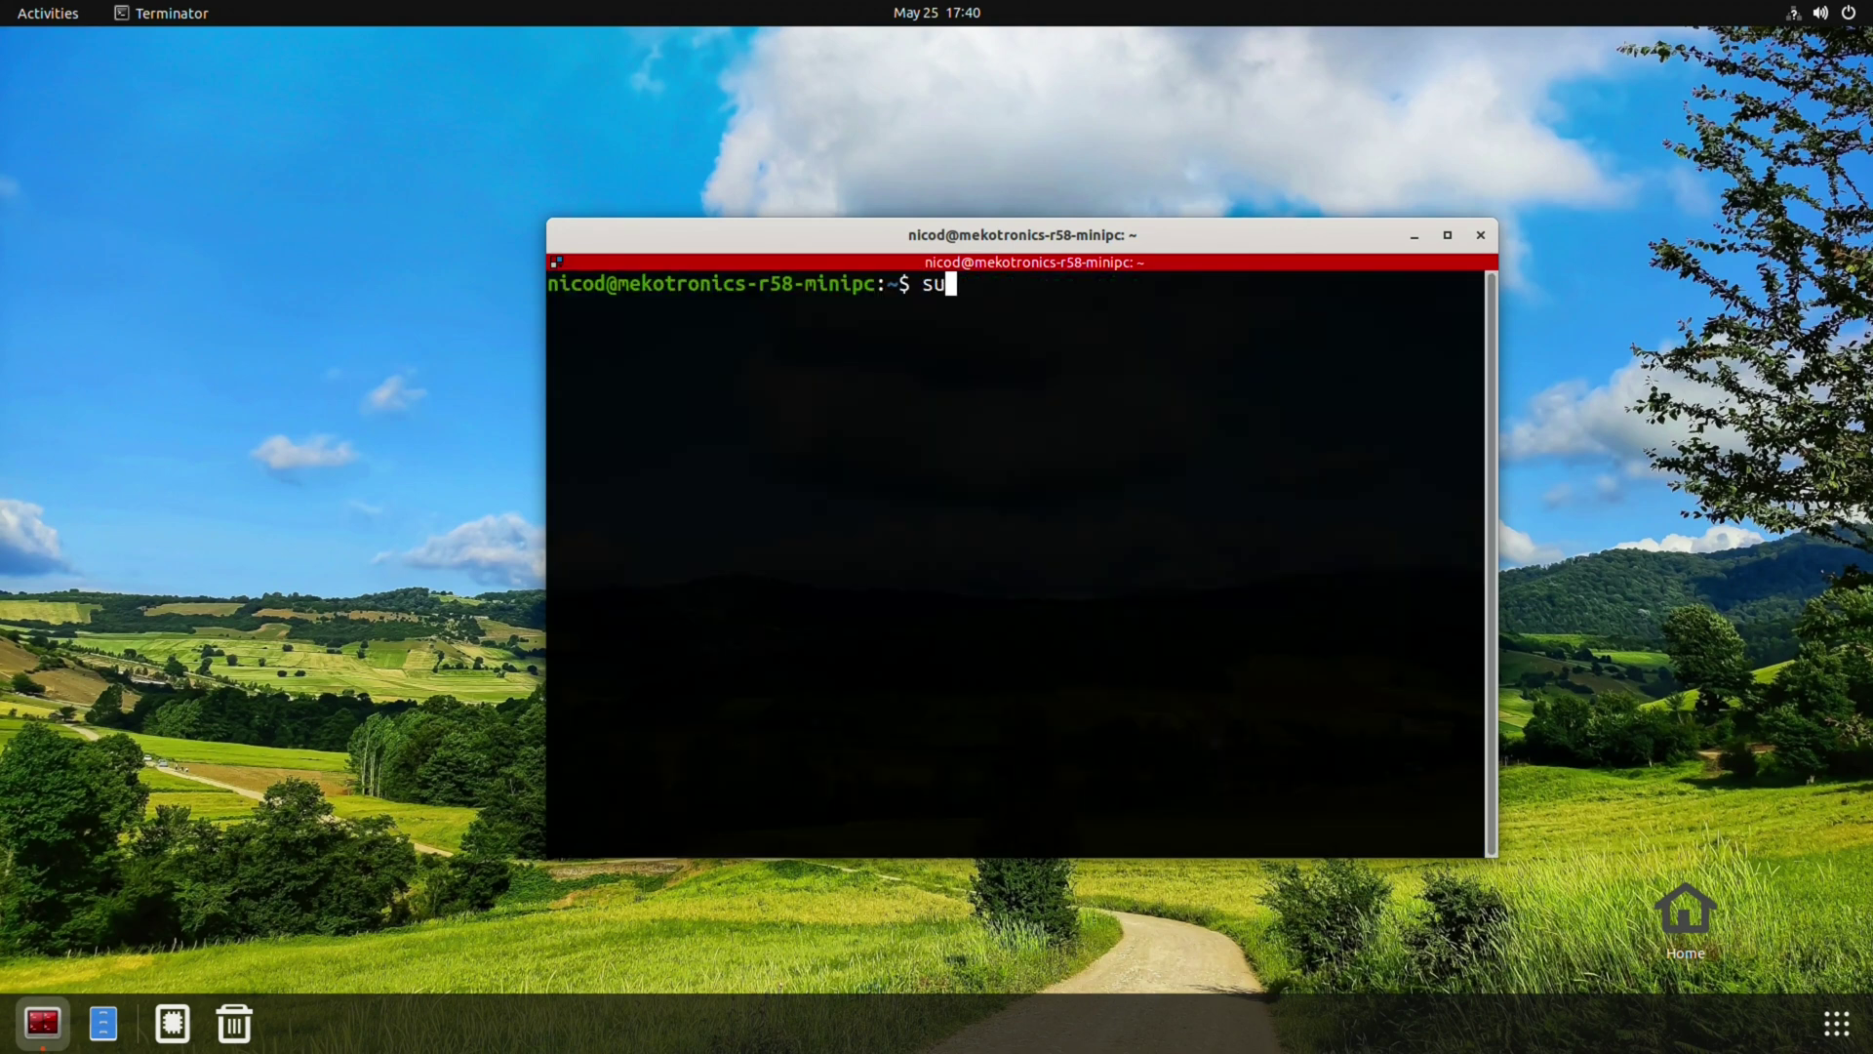
Apt-install GNOME extensions, Extension Manager, disk utility, system monitor, Konsole, Transmission and Nautilus add-ons
{"action": "type", "text": "sudo apt install gnome-"}
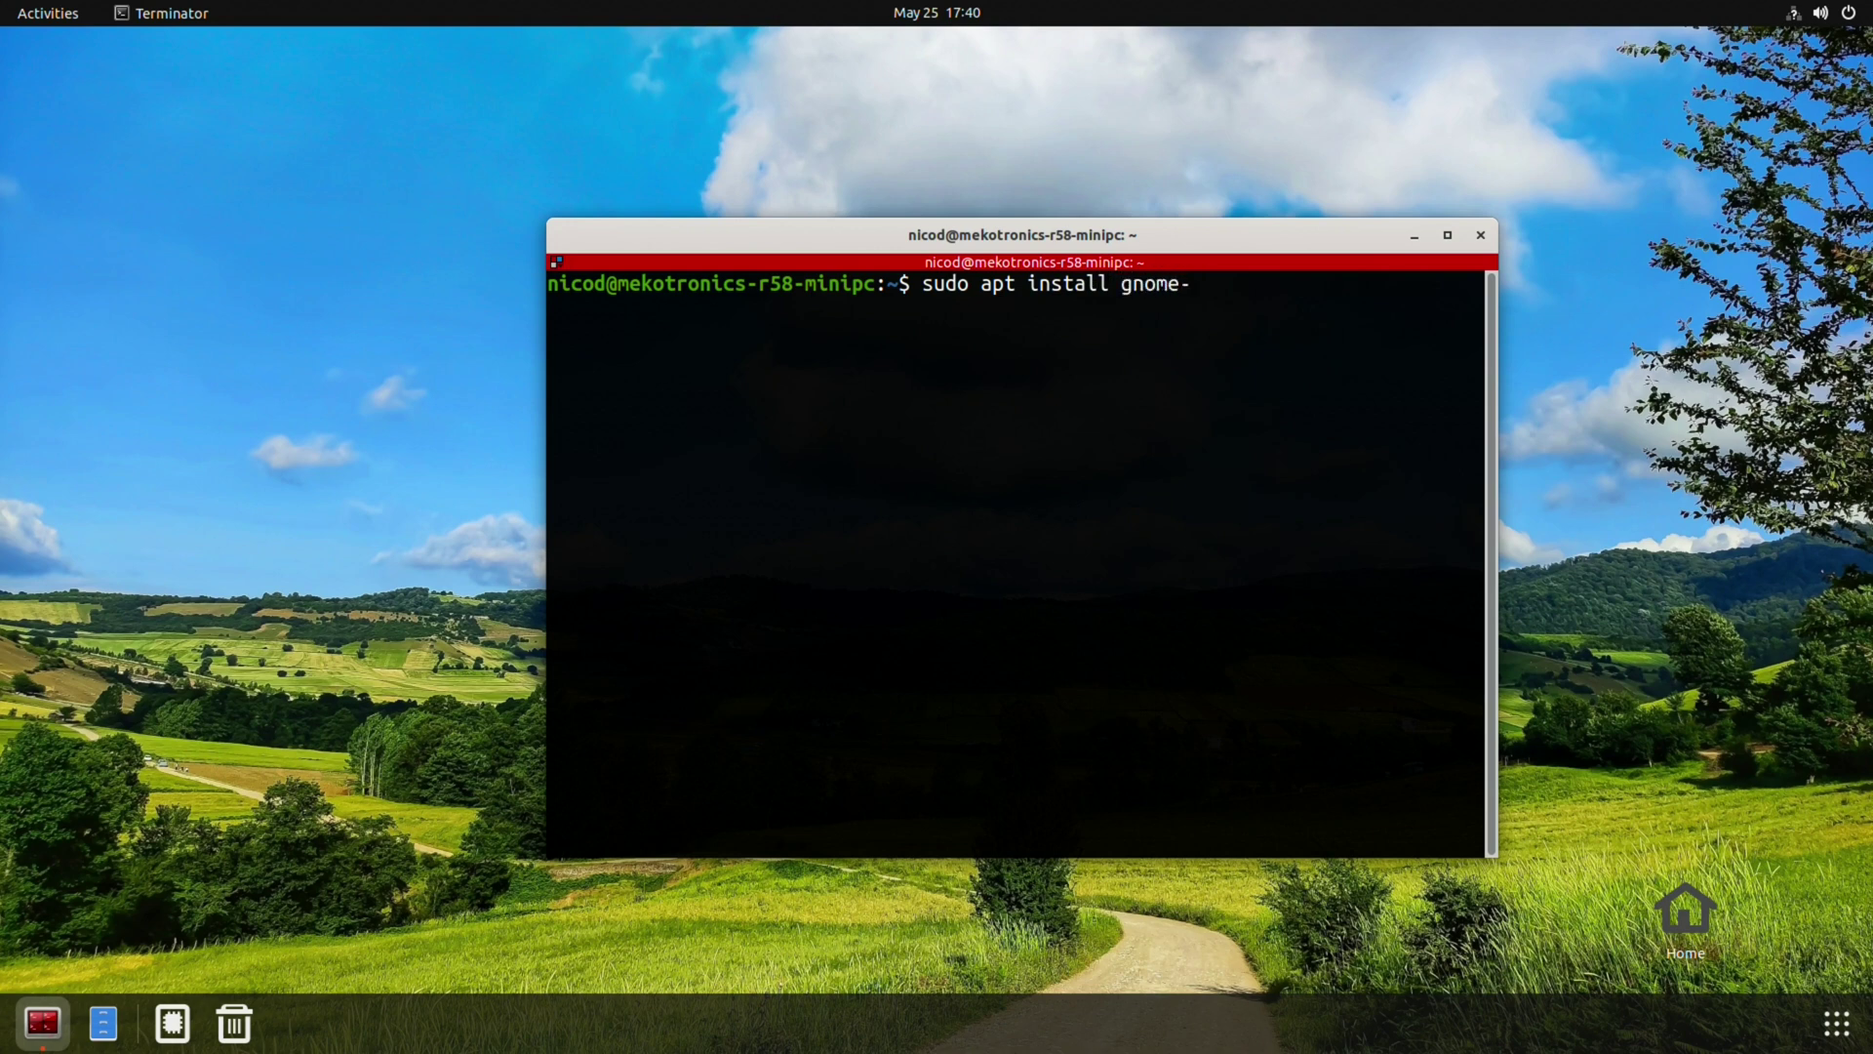
{"action": "type", "text": "shell-extension"}
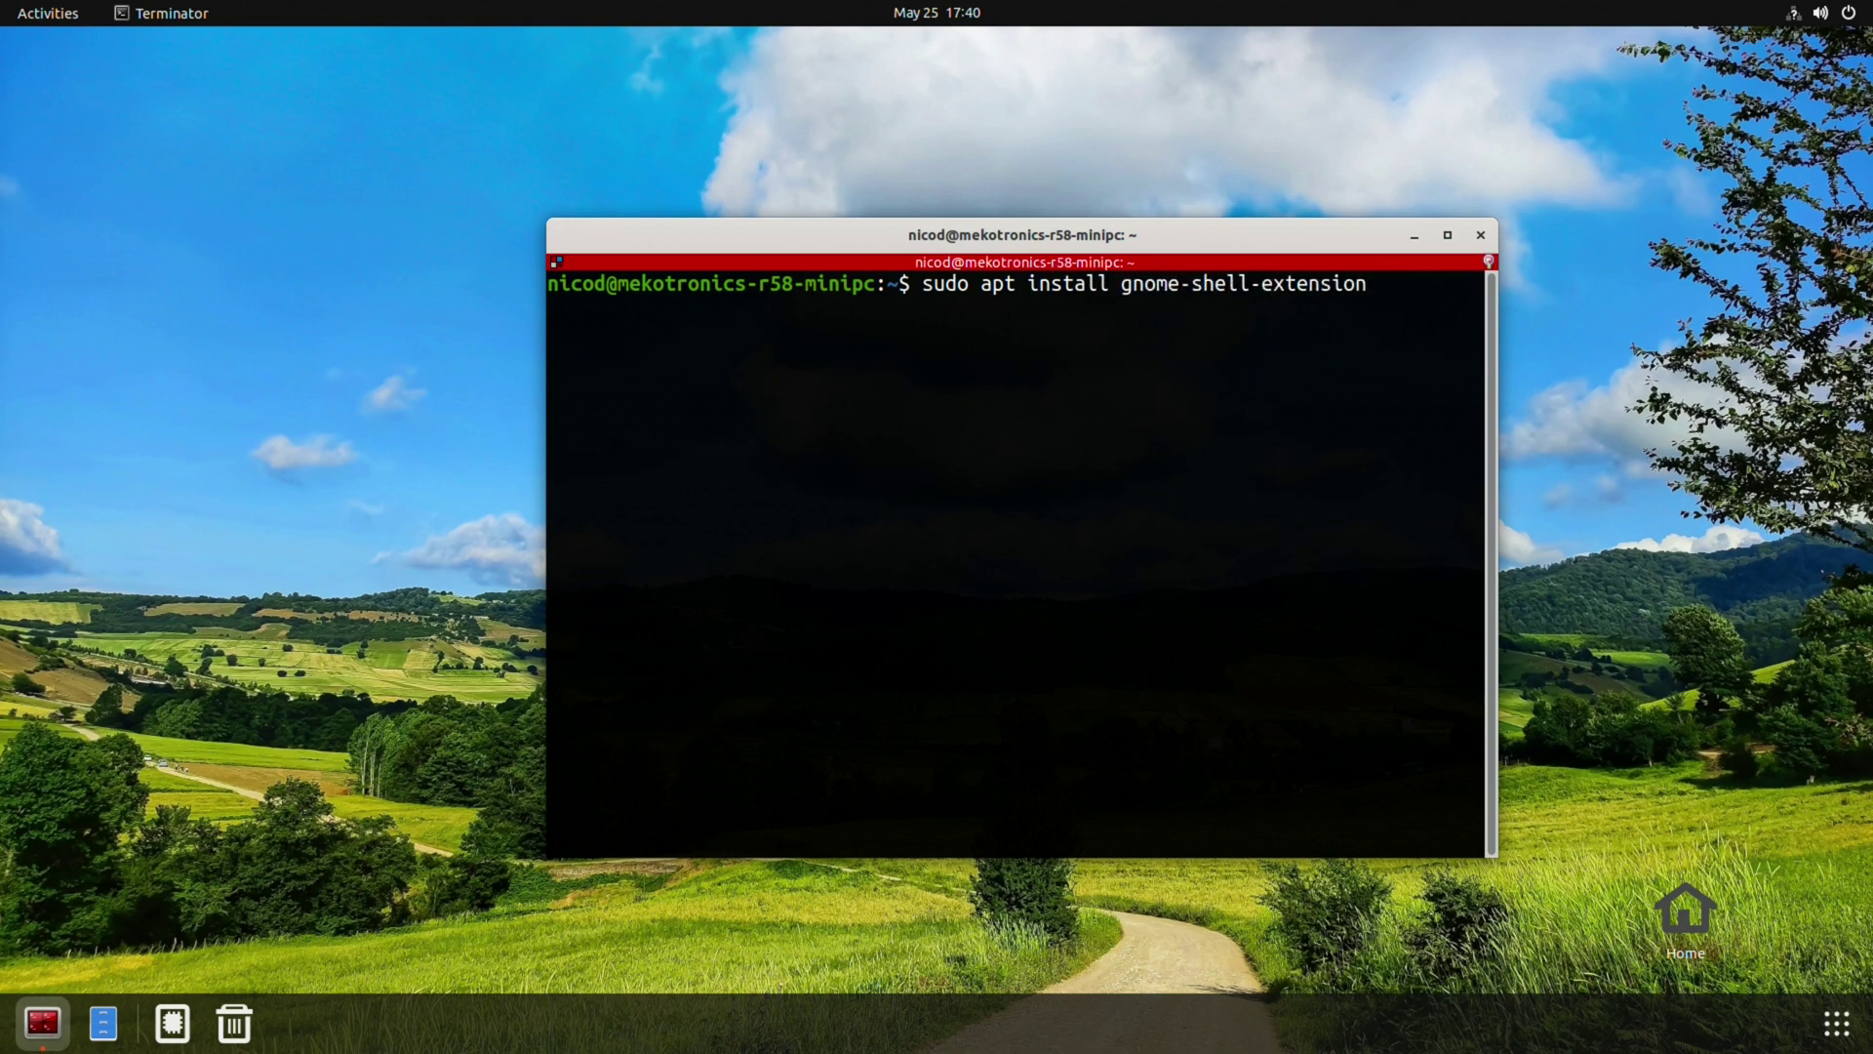
{"action": "type", "text": "s gnome-shell-extge"}
{"action": "type", "text": "sion-ma"}
{"action": "key", "text": "Tab"}
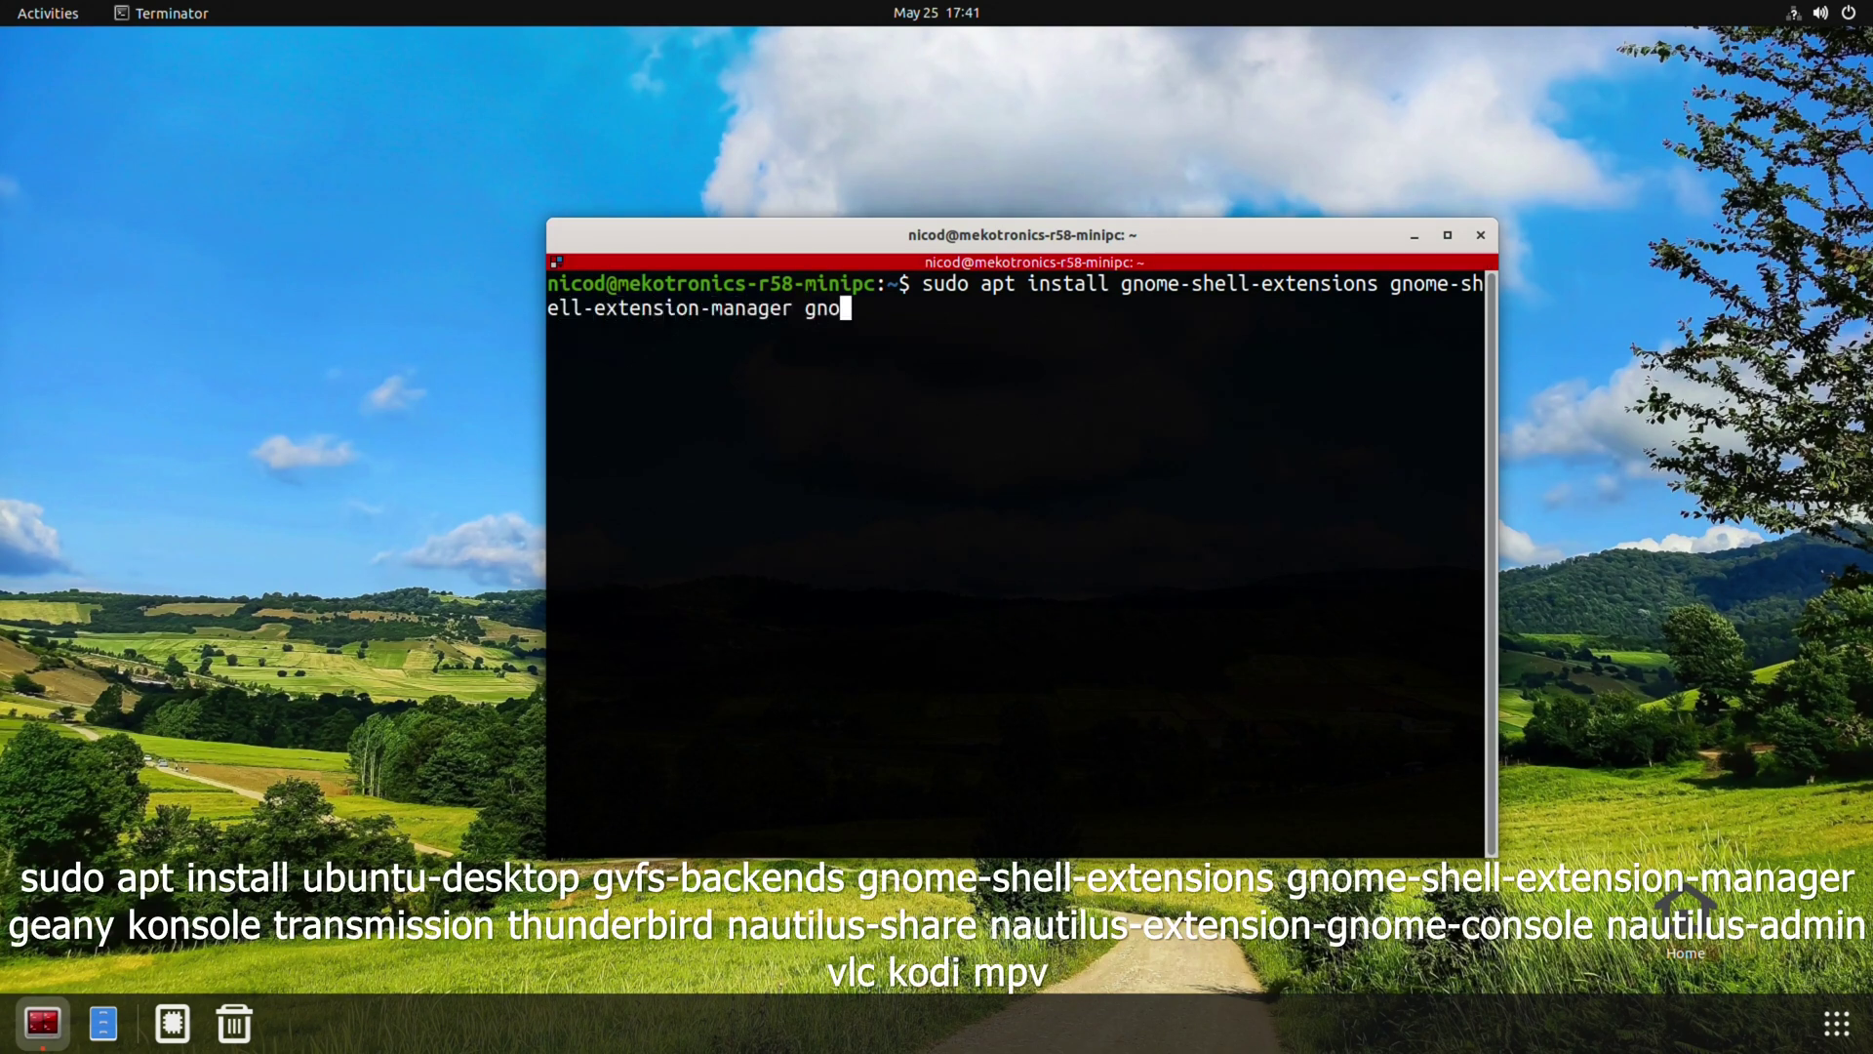
{"action": "type", "text": "gnome-disk"}
{"action": "key", "text": "Tab"}
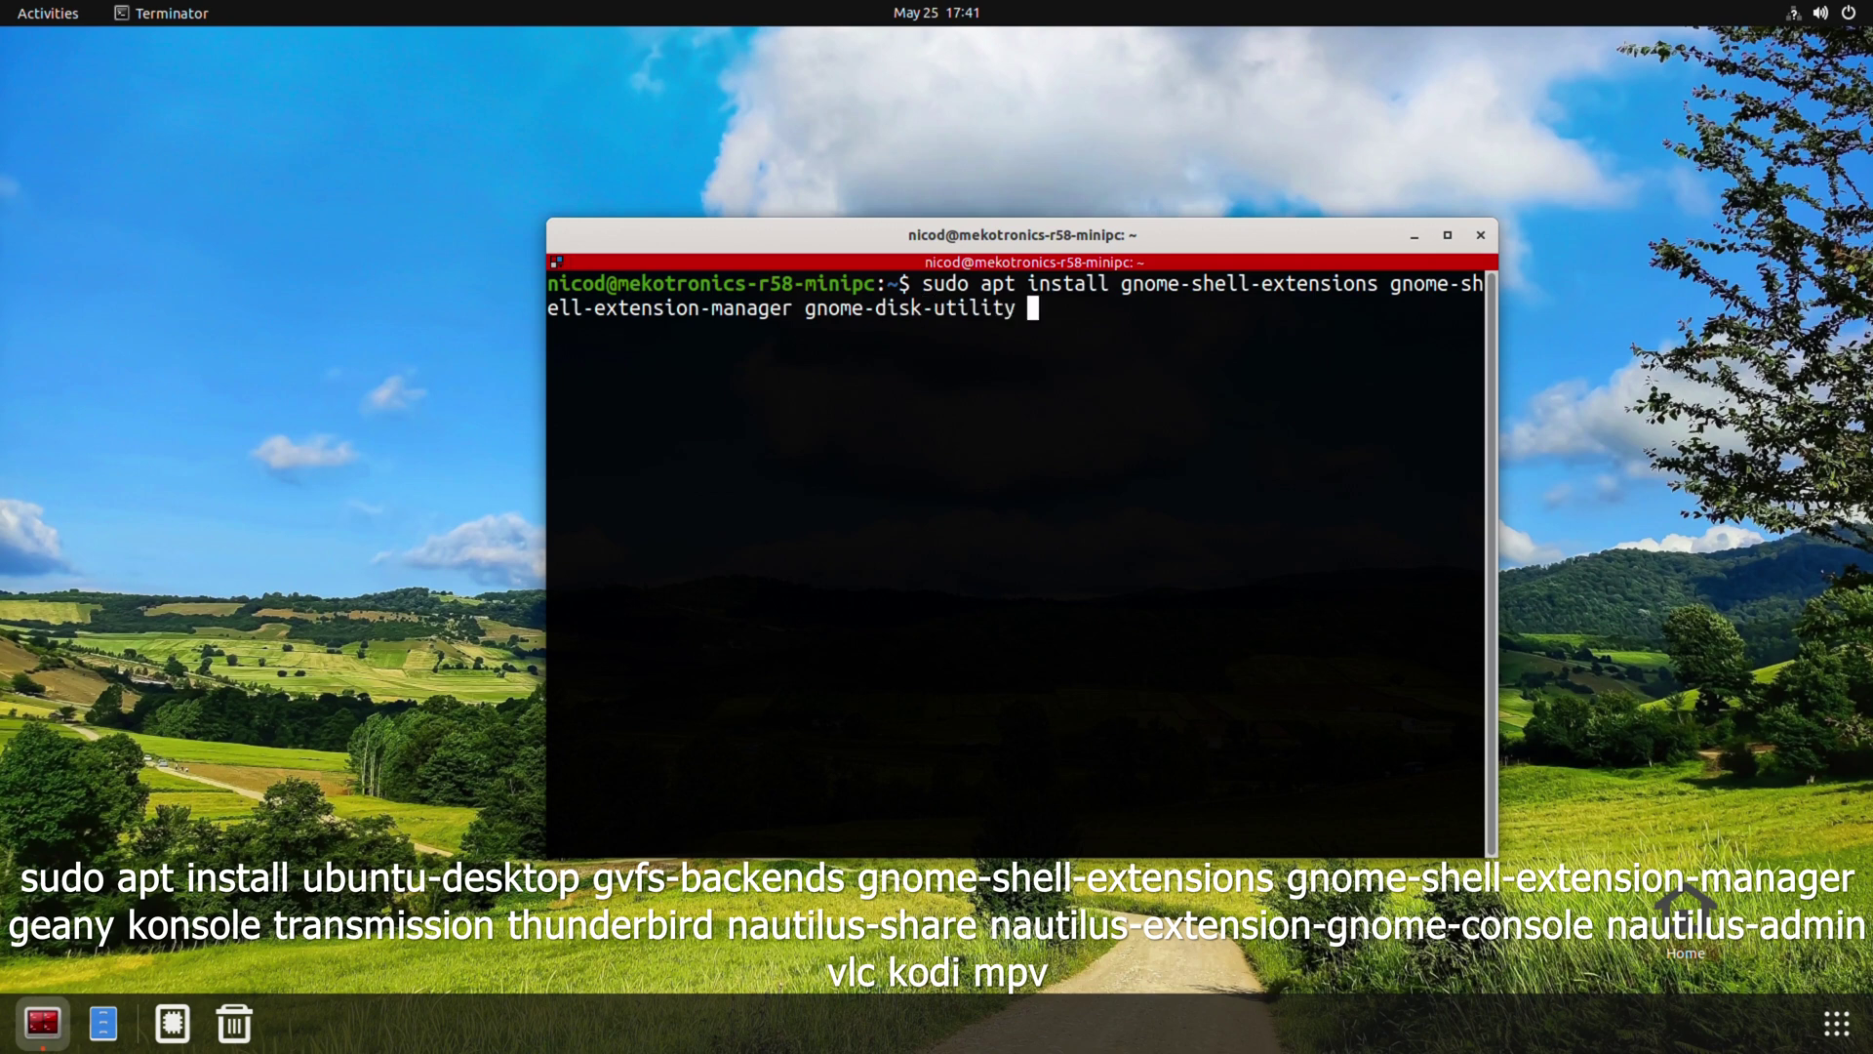
{"action": "type", "text": "gnome-system-mon"}
{"action": "key", "text": "Tab"}
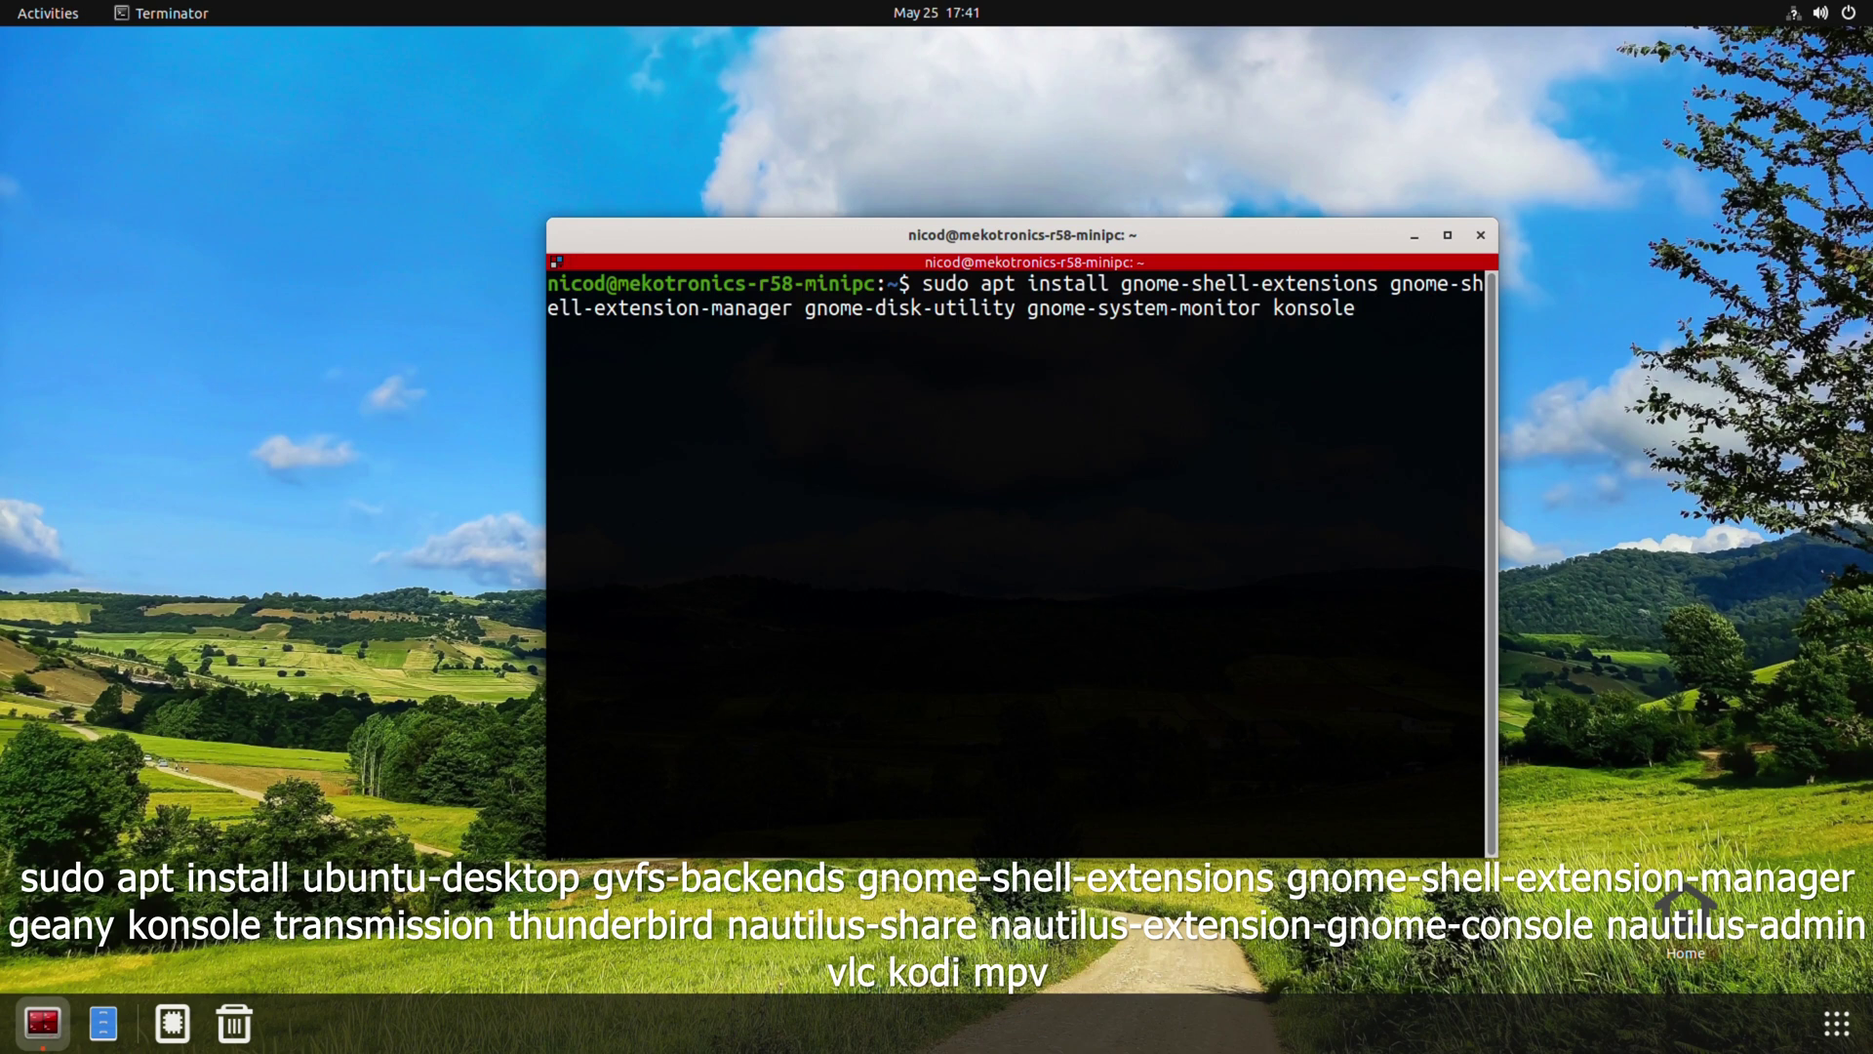
{"action": "type", "text": "konsole transmission thunderbird nautilus-share nautilus-extension-g"}
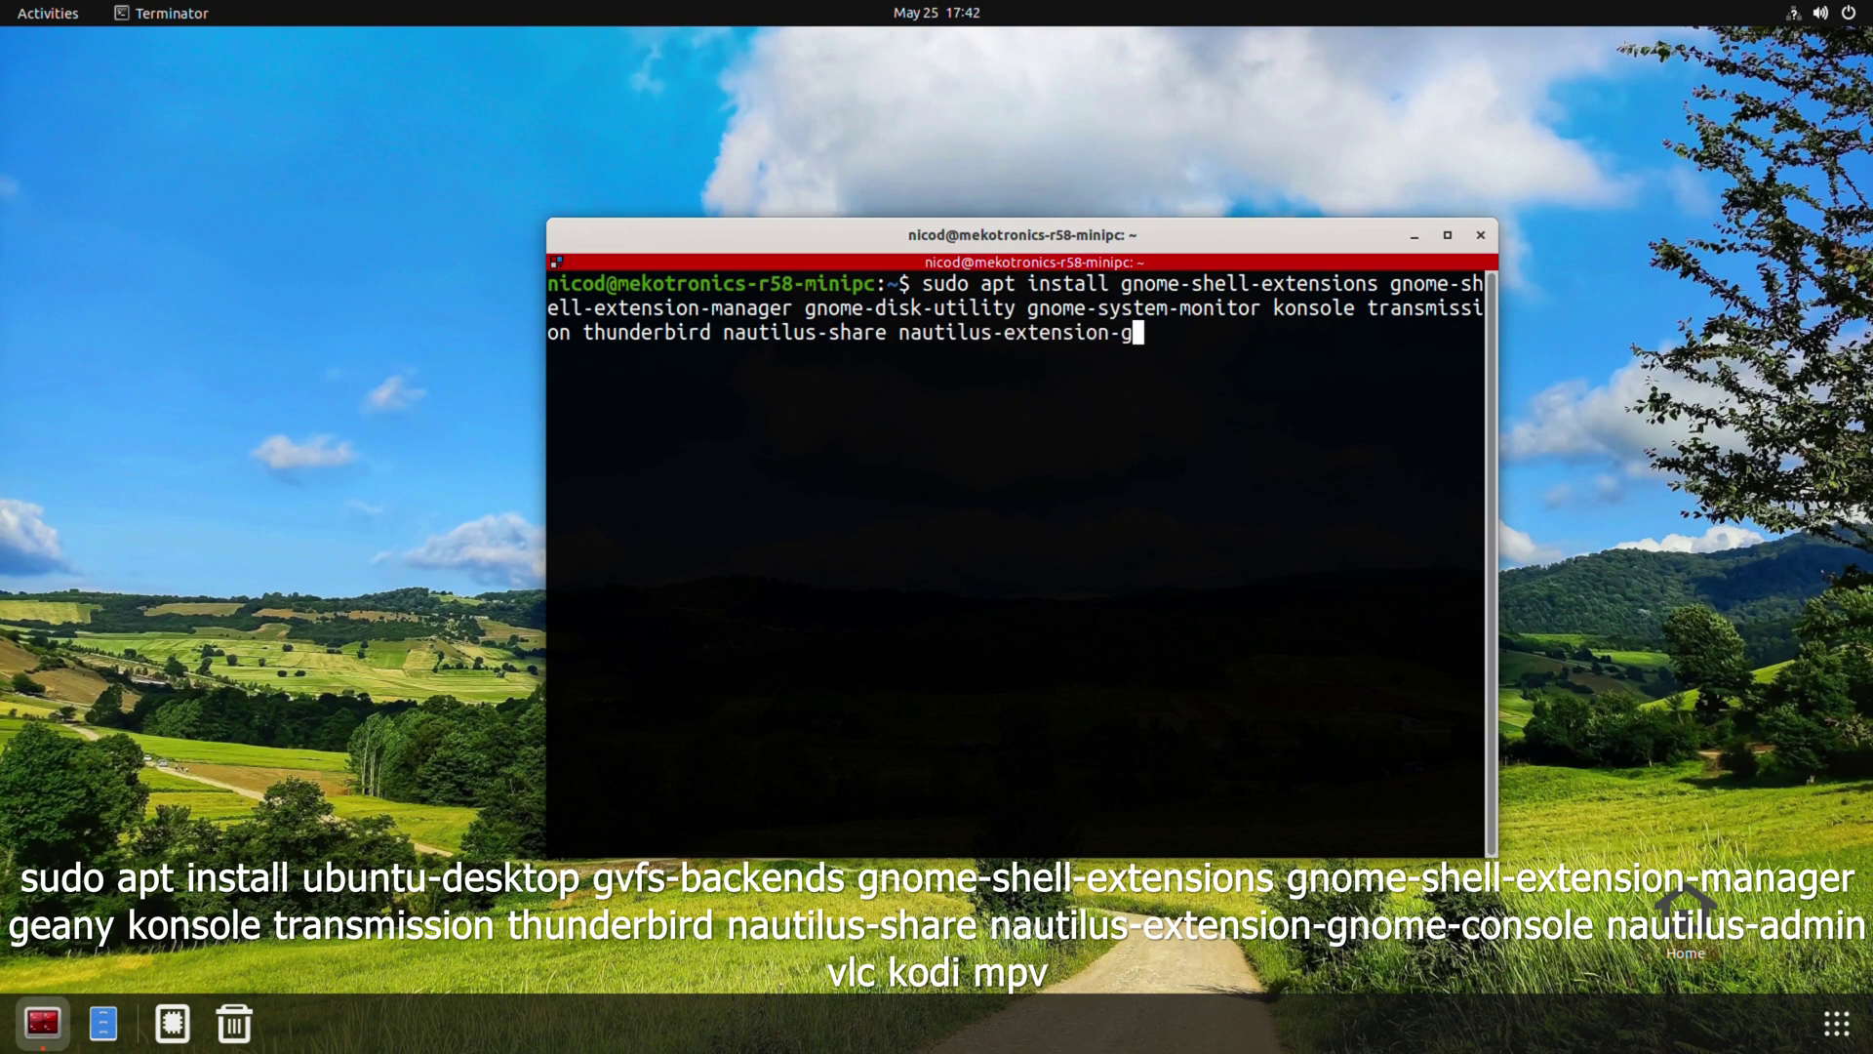
{"action": "type", "text": "nome-console n"}
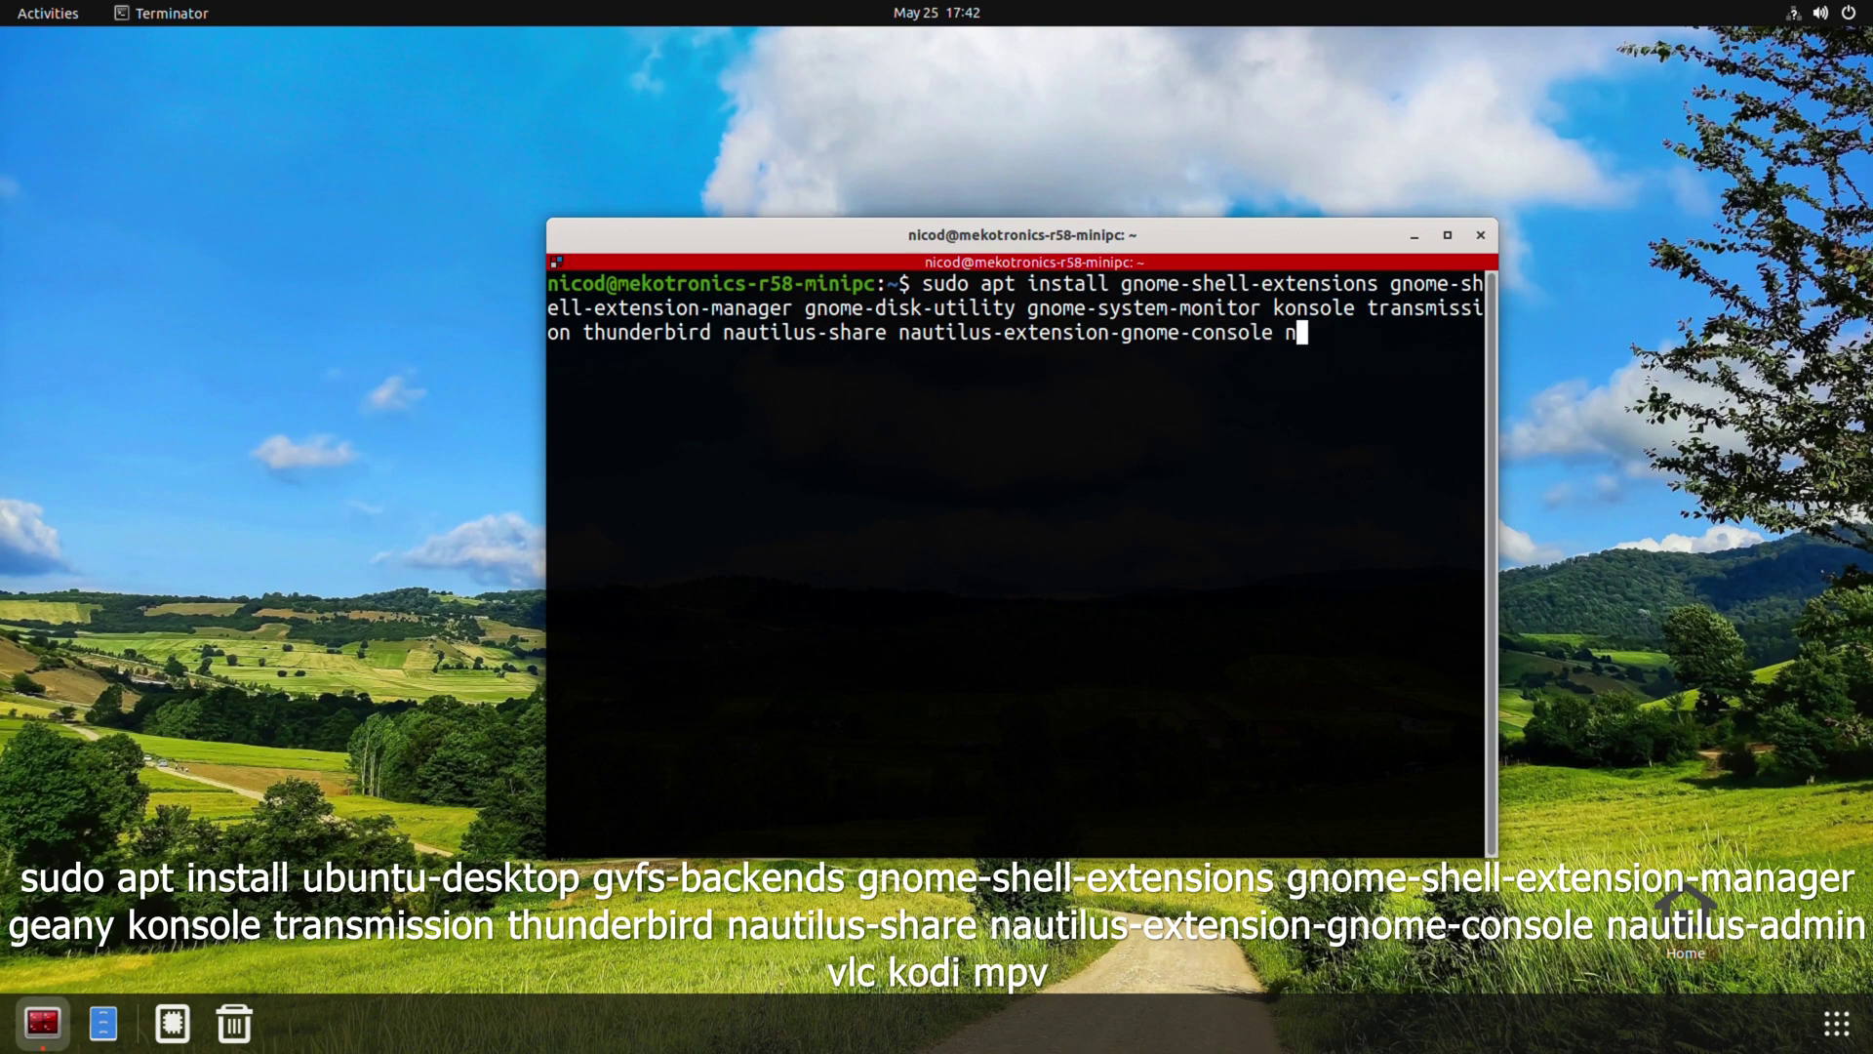
{"action": "type", "text": "autilus-ad"}
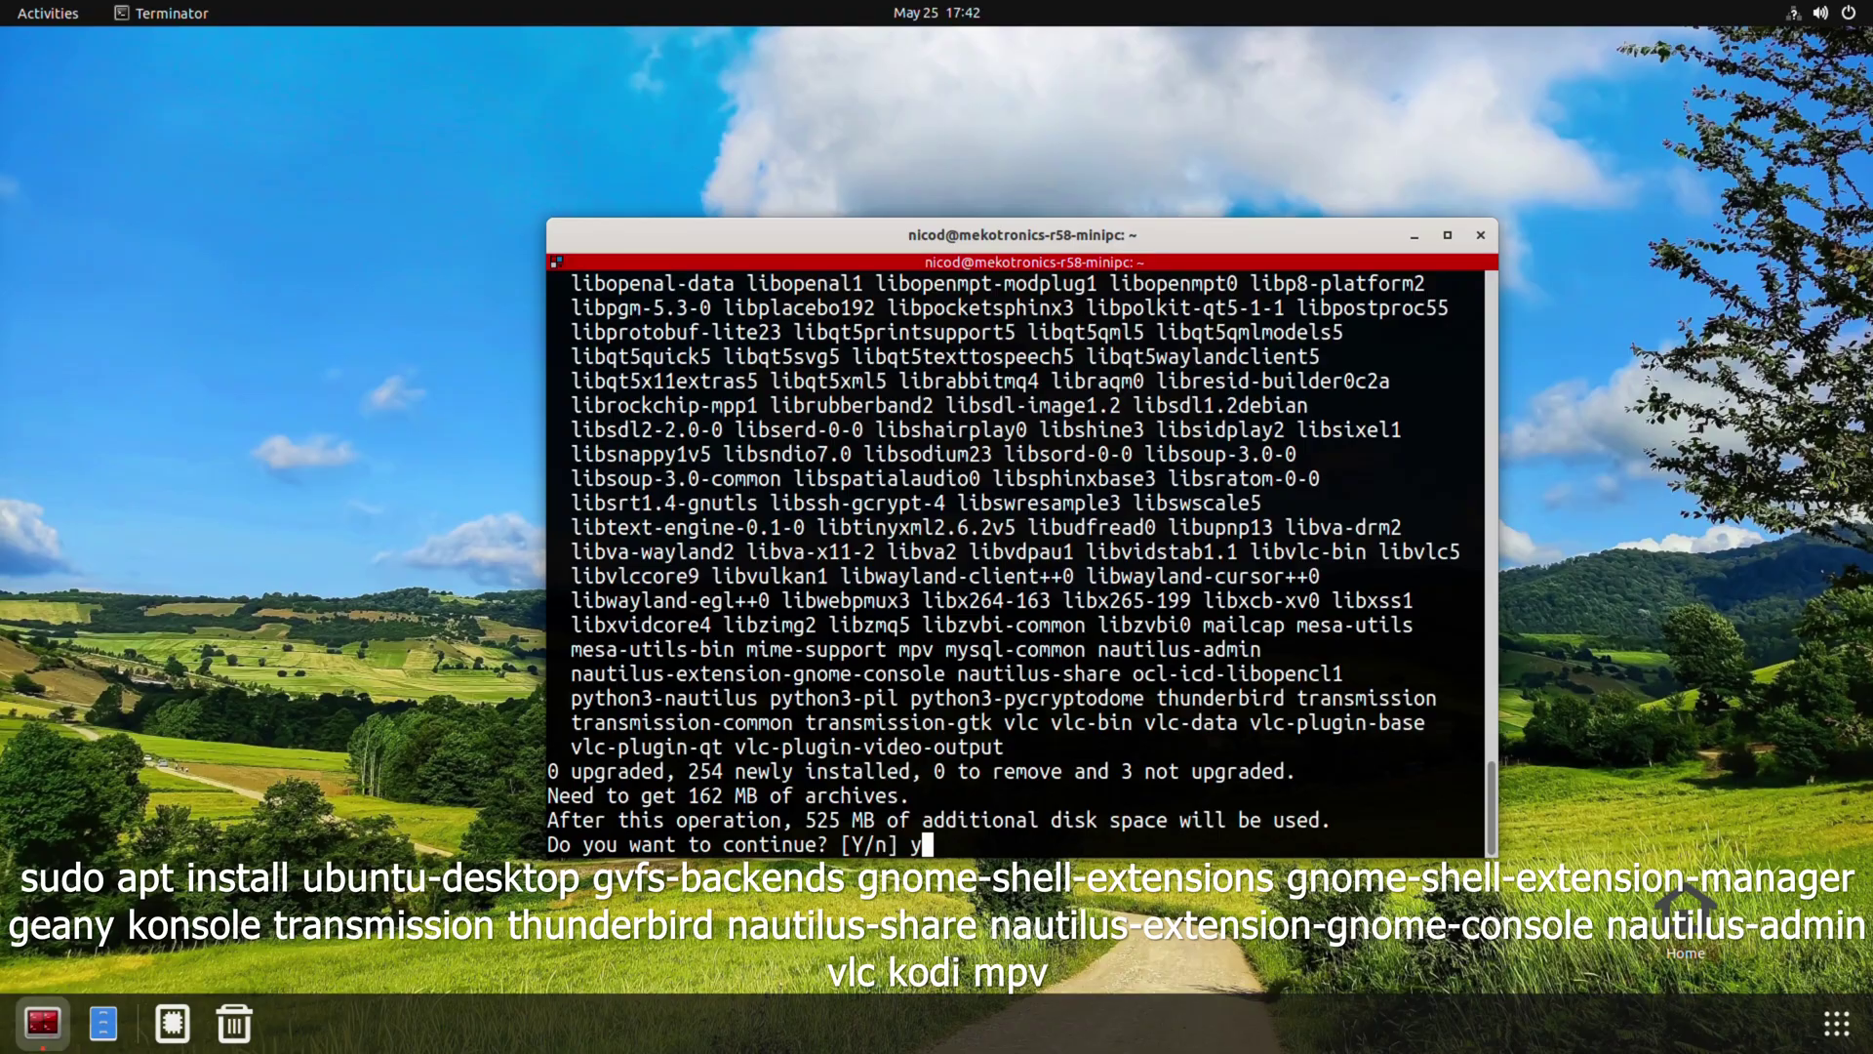
{"action": "key", "text": "Return"}
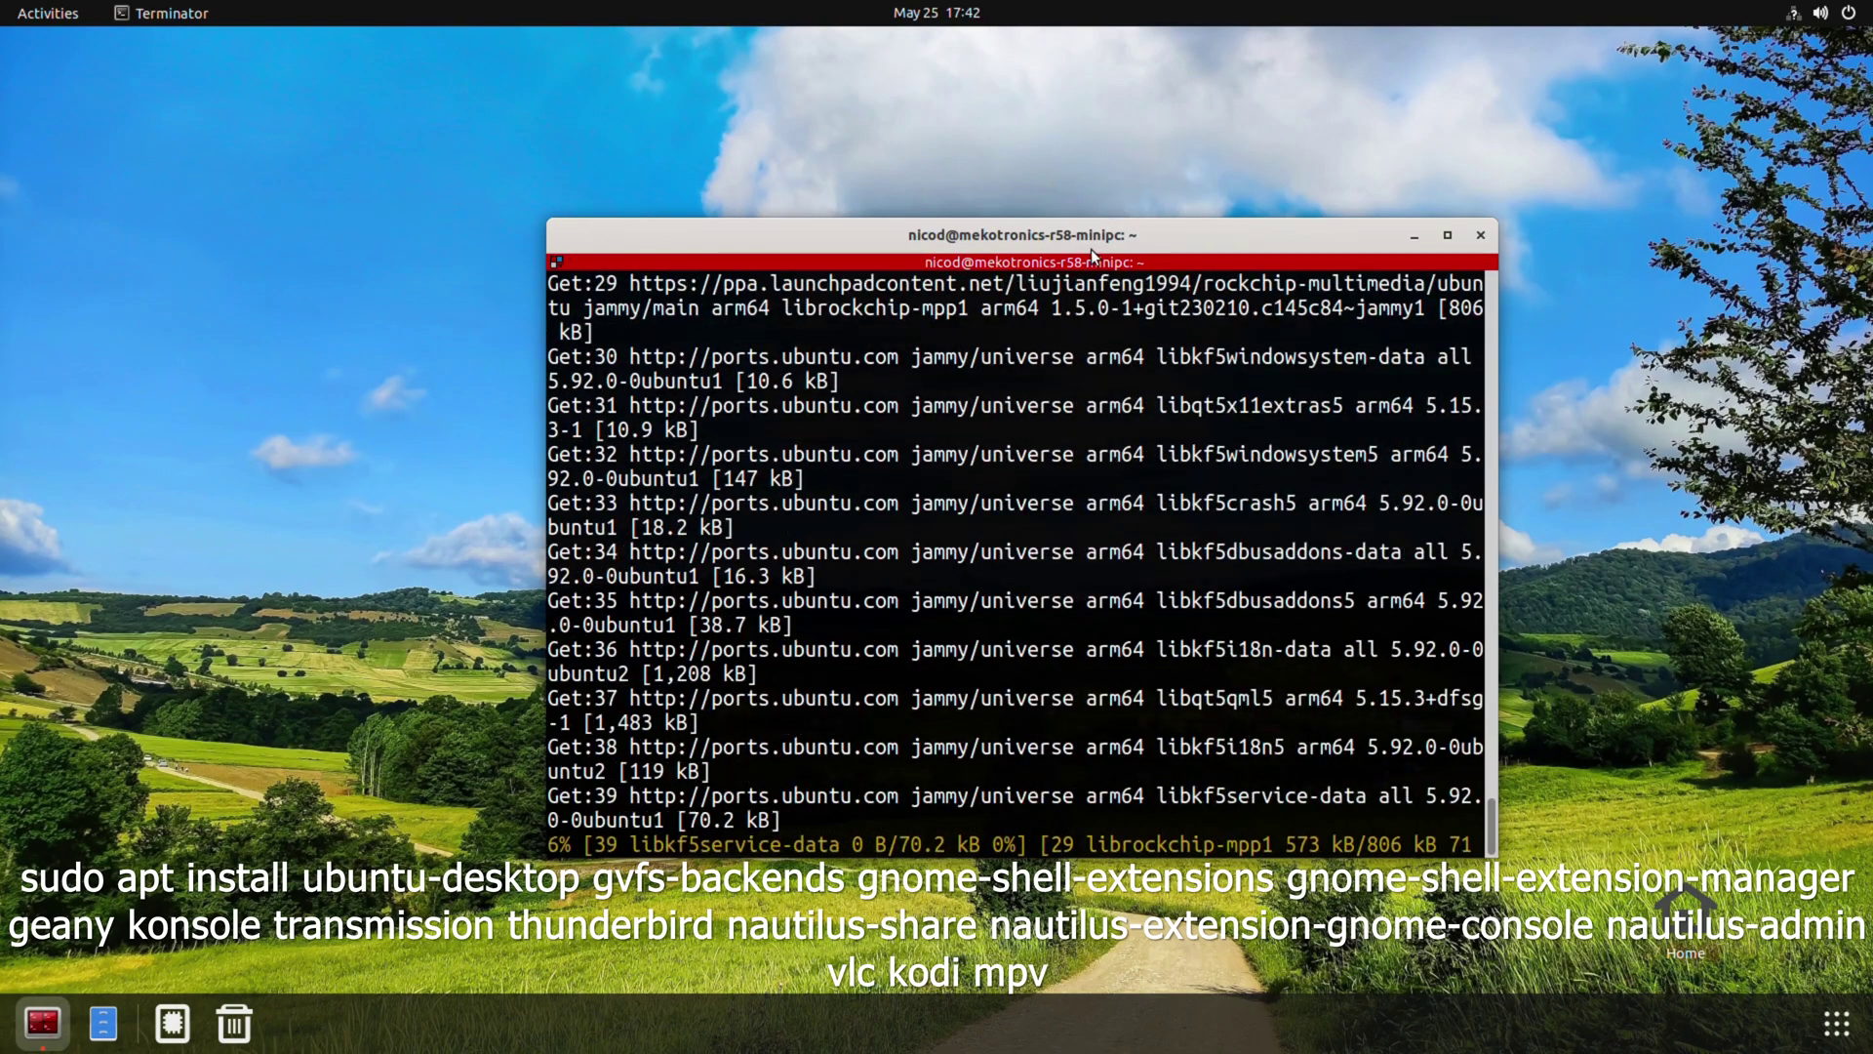
Launch Extension Manager from the app grid and browse online extensions in a maximized window
{"action": "double_click", "coordinate": [1097, 231]}
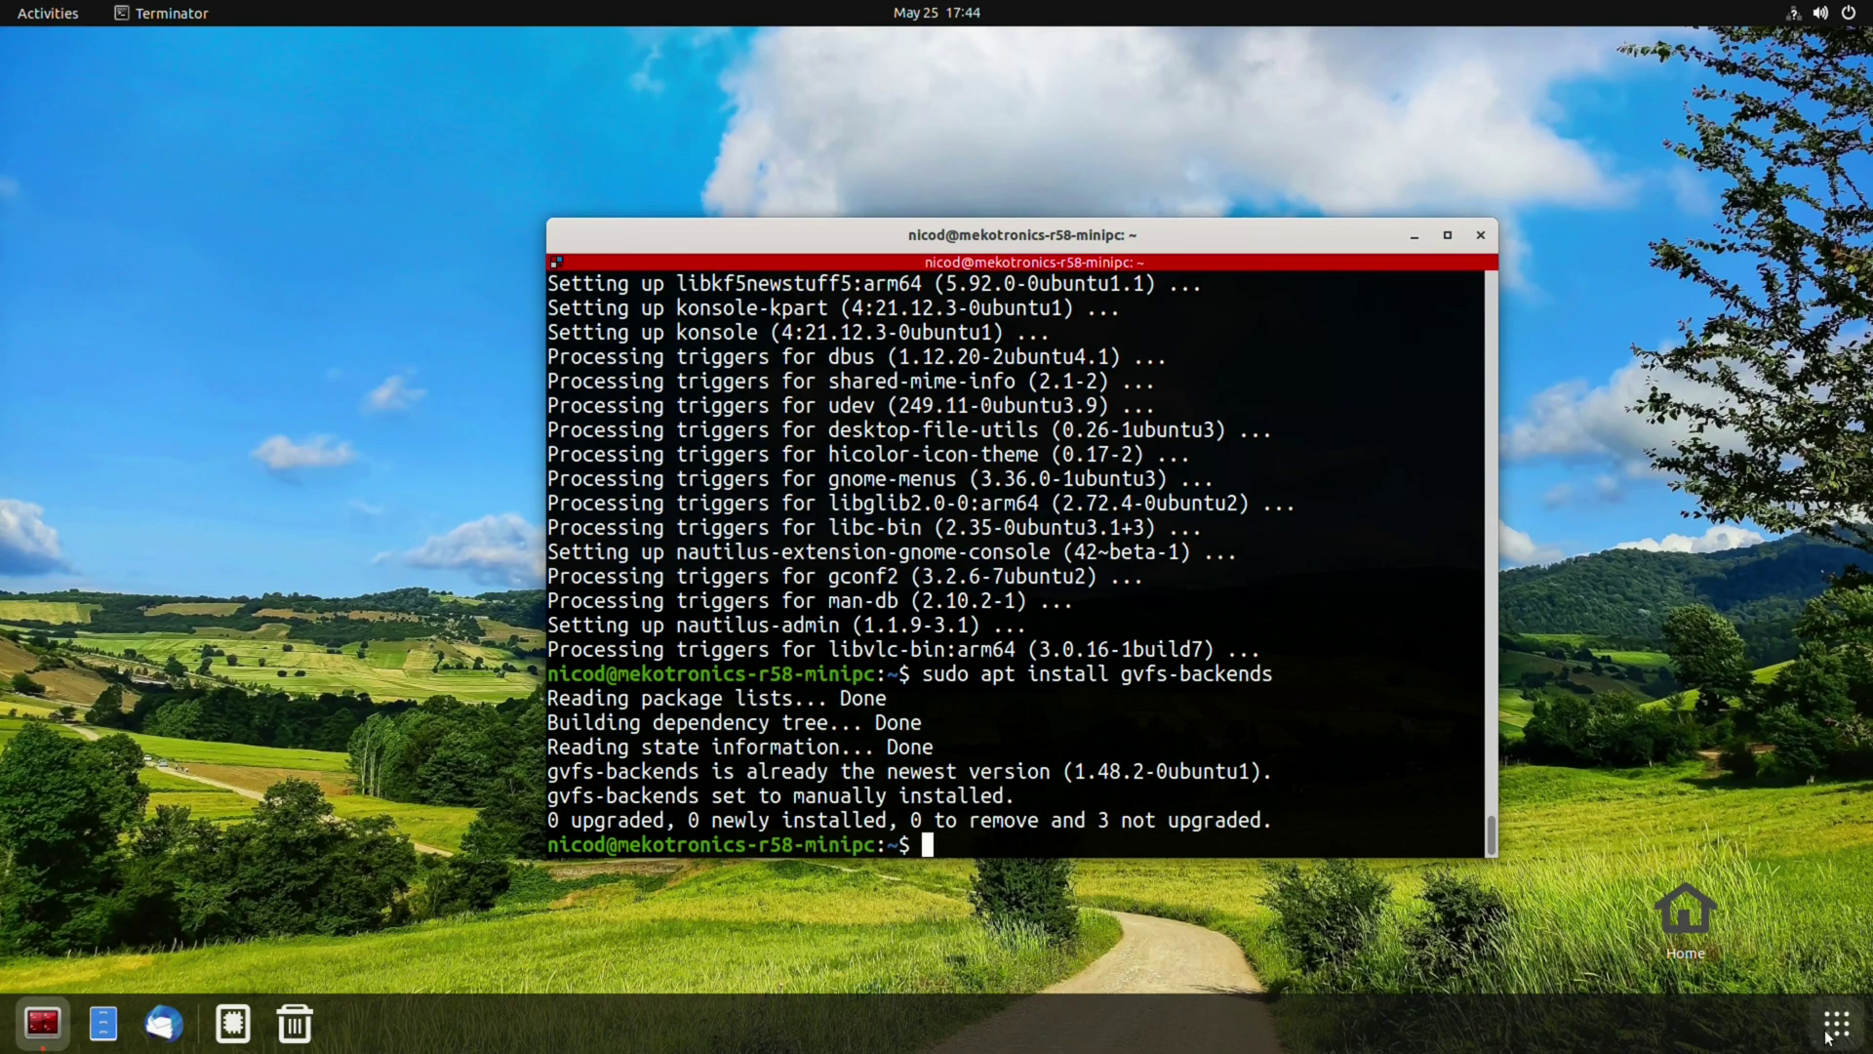
{"action": "left_click", "coordinate": [1833, 1032]}
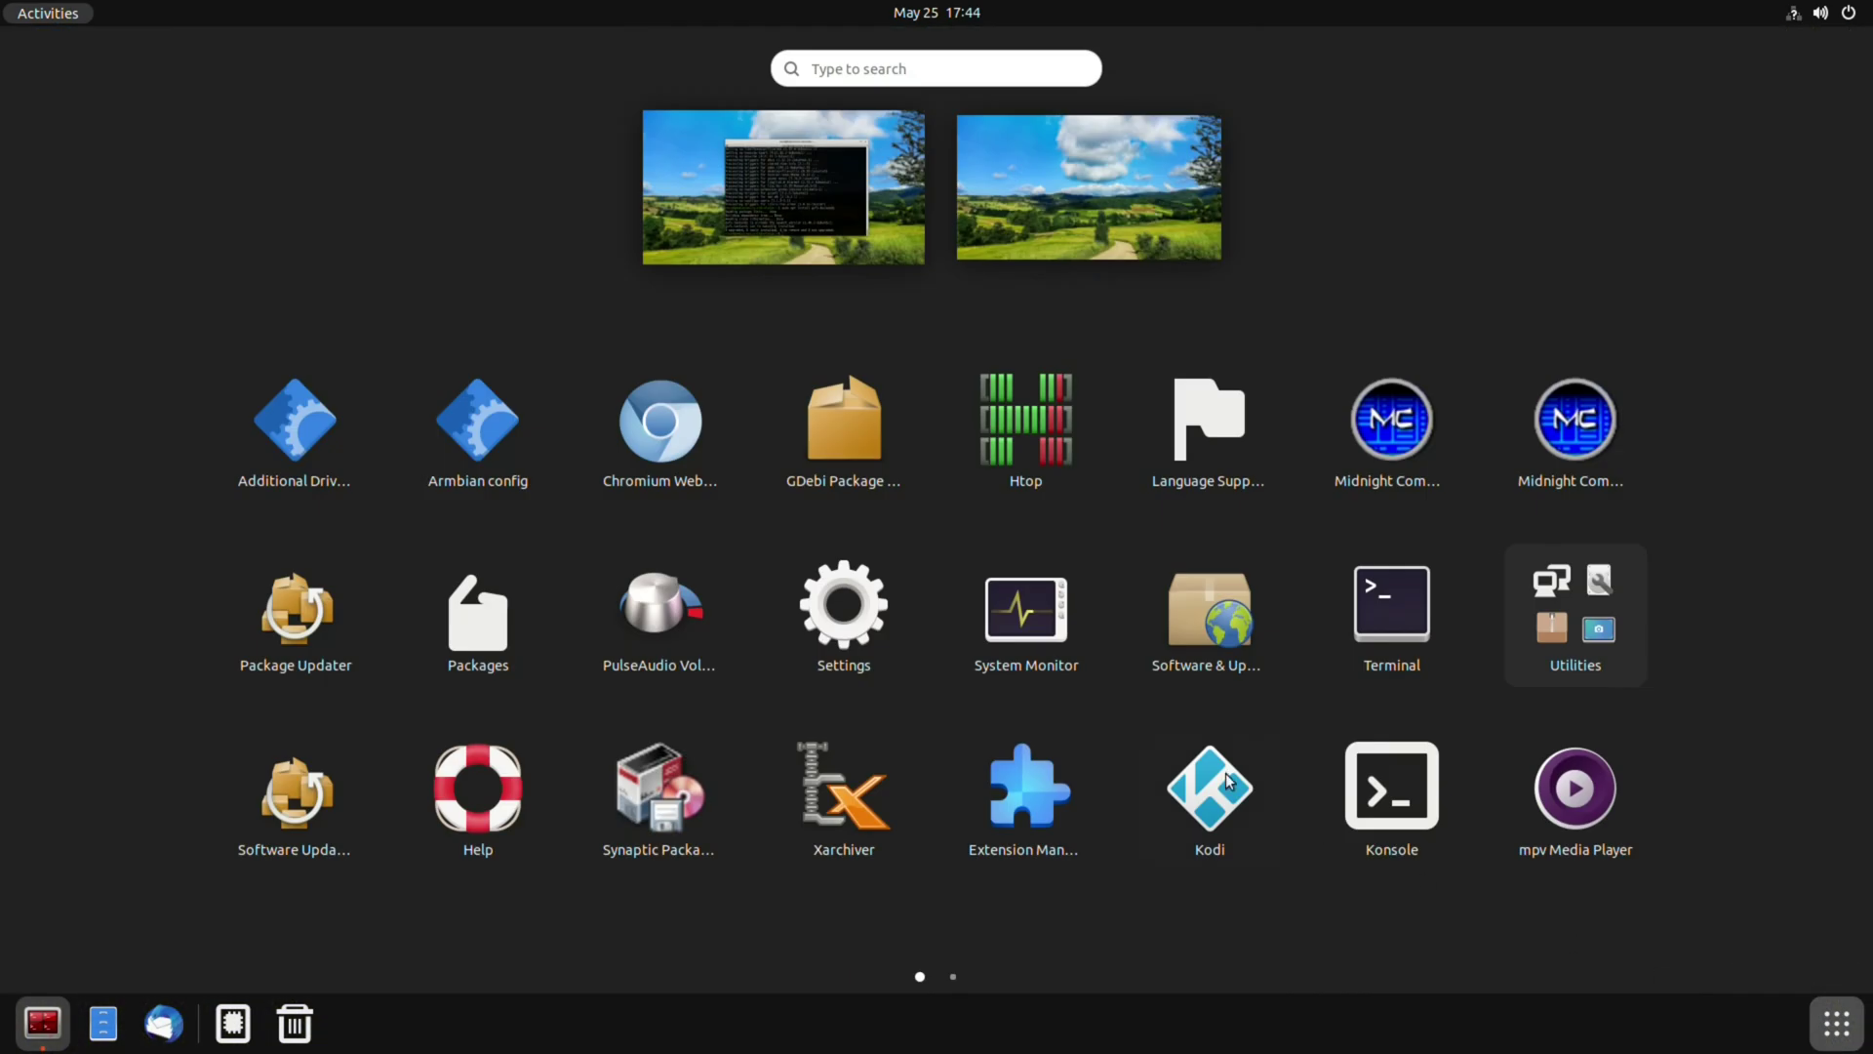
{"action": "left_click", "coordinate": [1015, 795]}
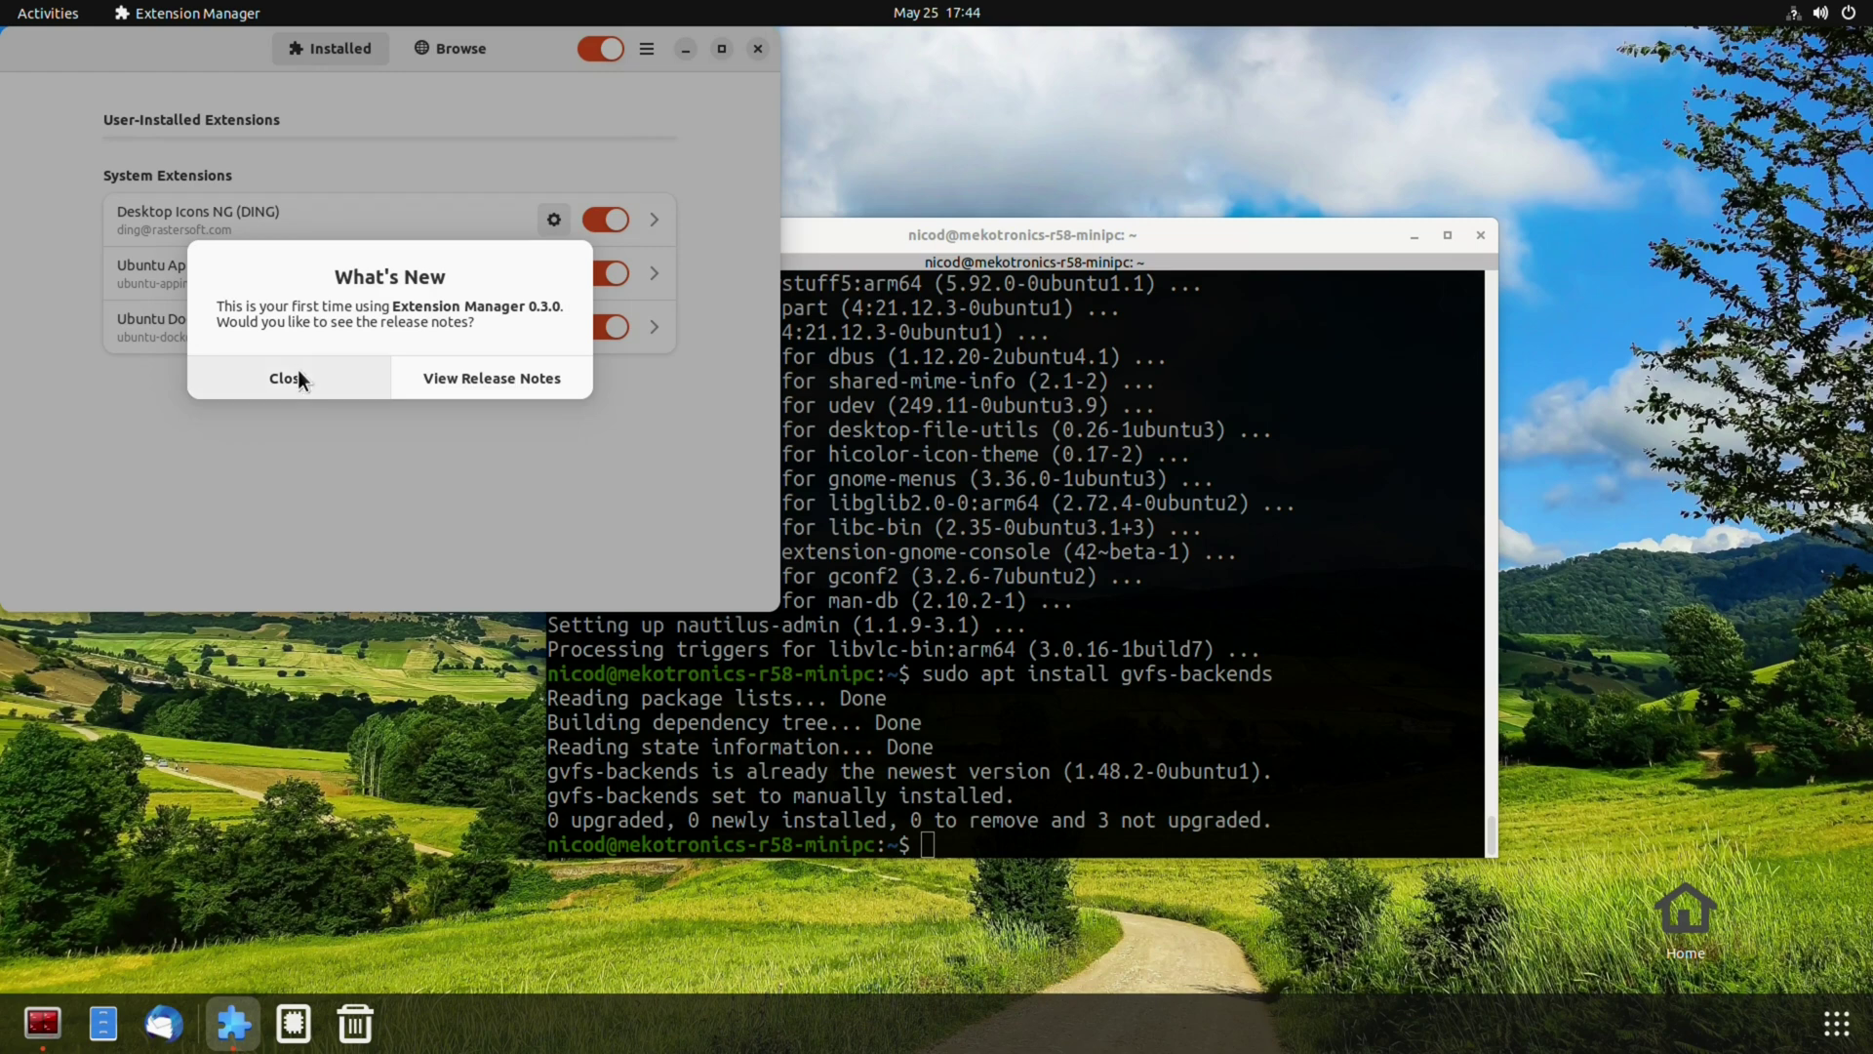
{"action": "left_click", "coordinate": [296, 374]}
{"action": "left_click", "coordinate": [442, 49]}
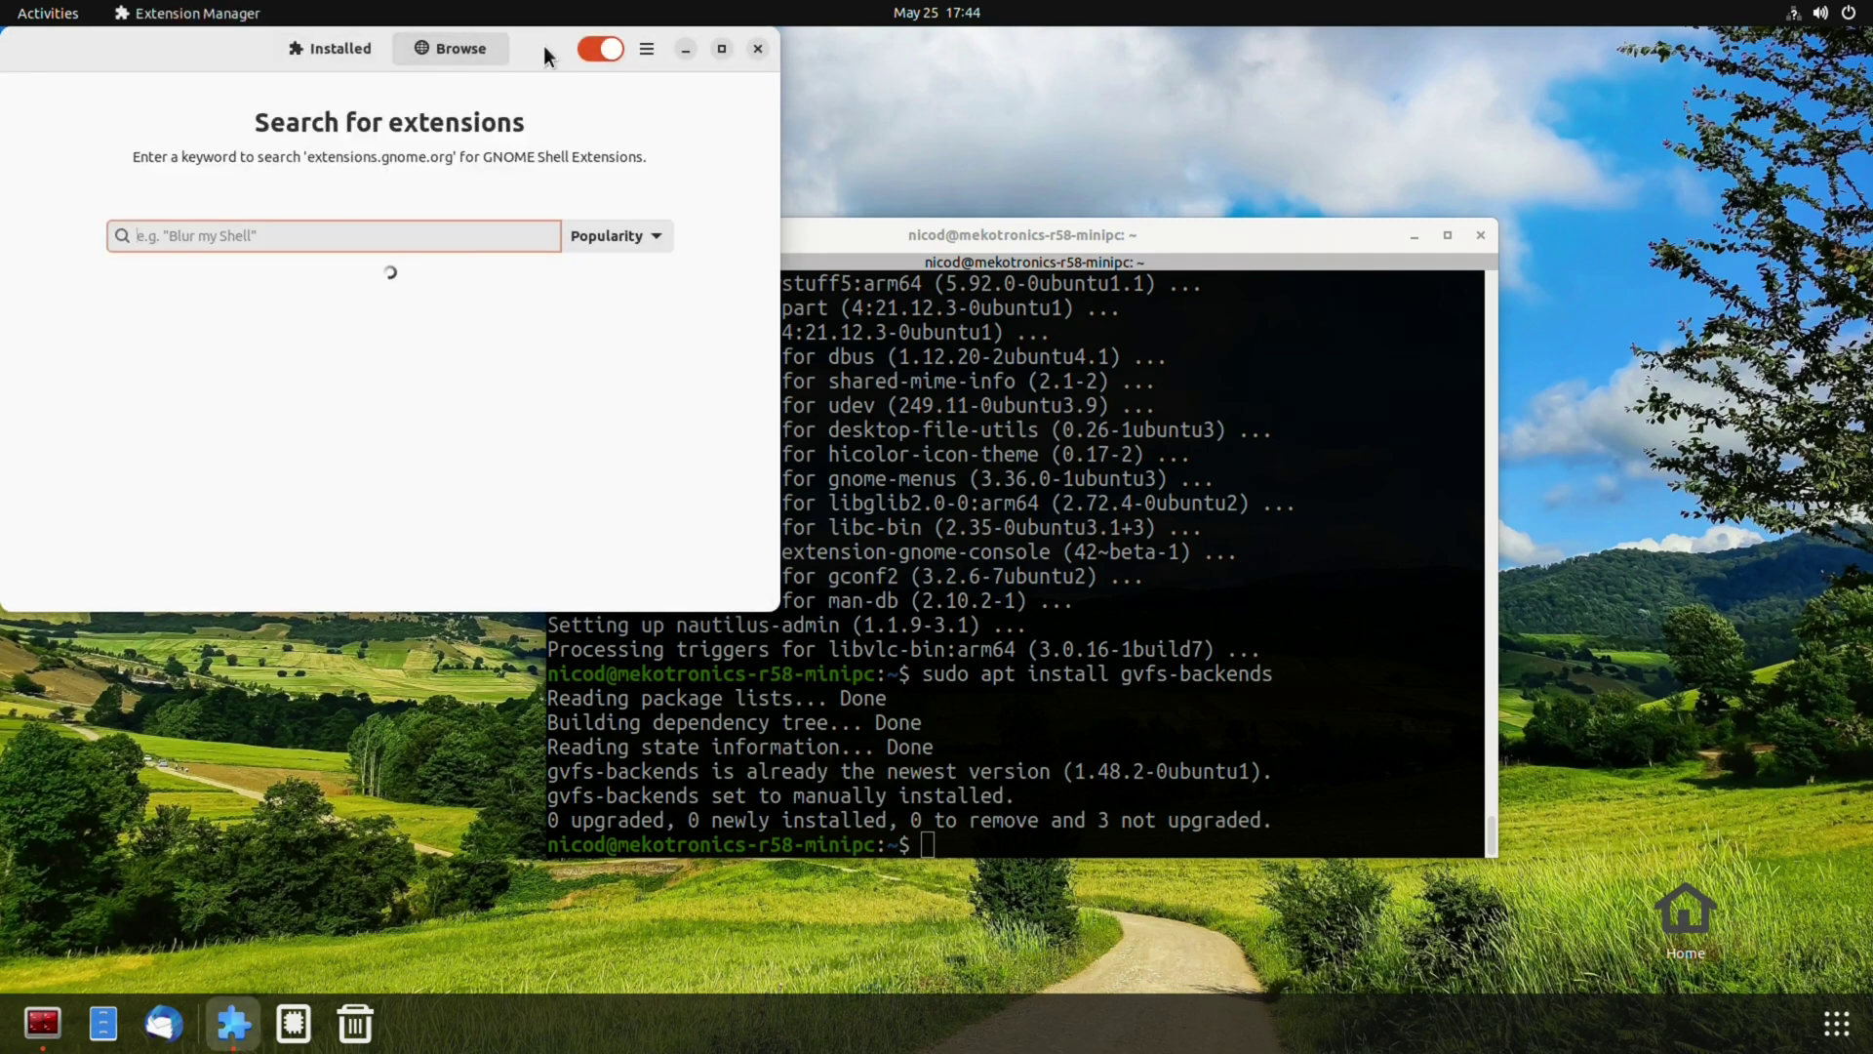
{"action": "left_click_drag", "start_coordinate": [543, 45], "coordinate": [974, 277]}
{"action": "double_click", "coordinate": [974, 277]}
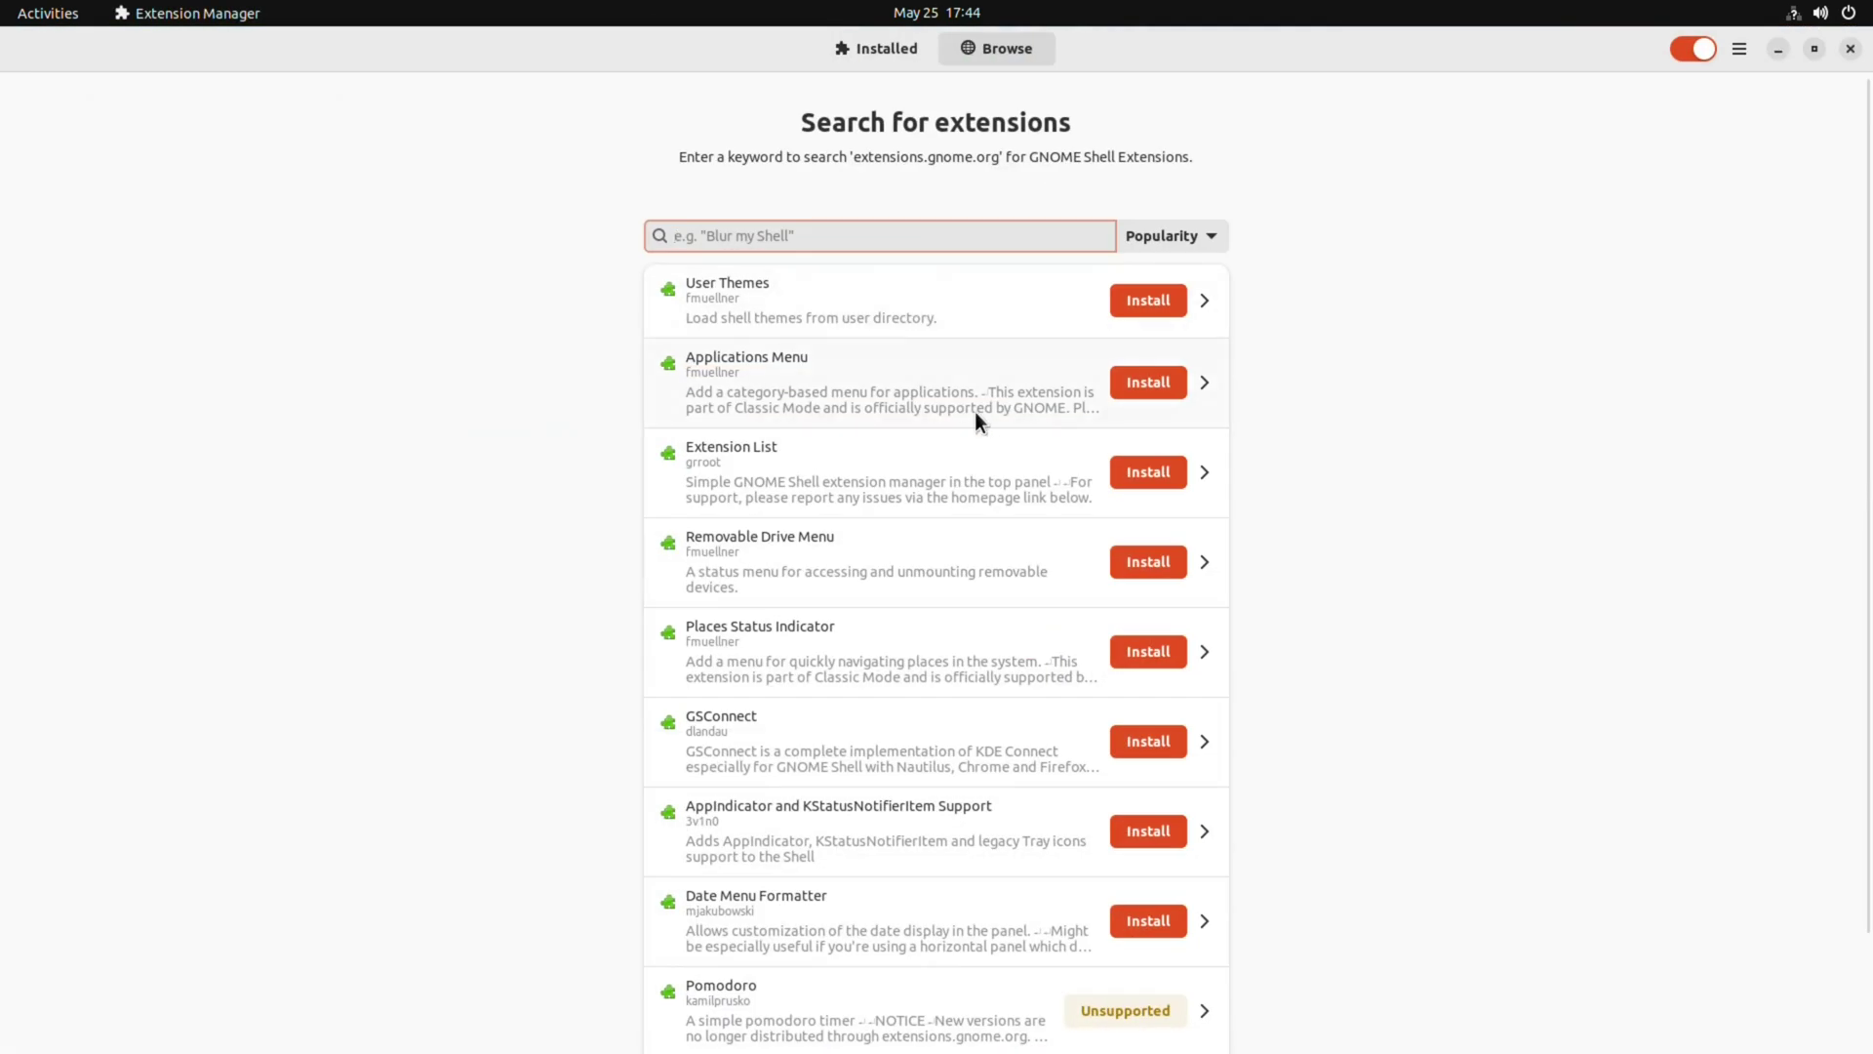
Install the Applications Menu, Places Status Indicator and Date Menu Formatter extensions
{"action": "left_click", "coordinate": [1138, 385]}
{"action": "left_click", "coordinate": [1053, 587]}
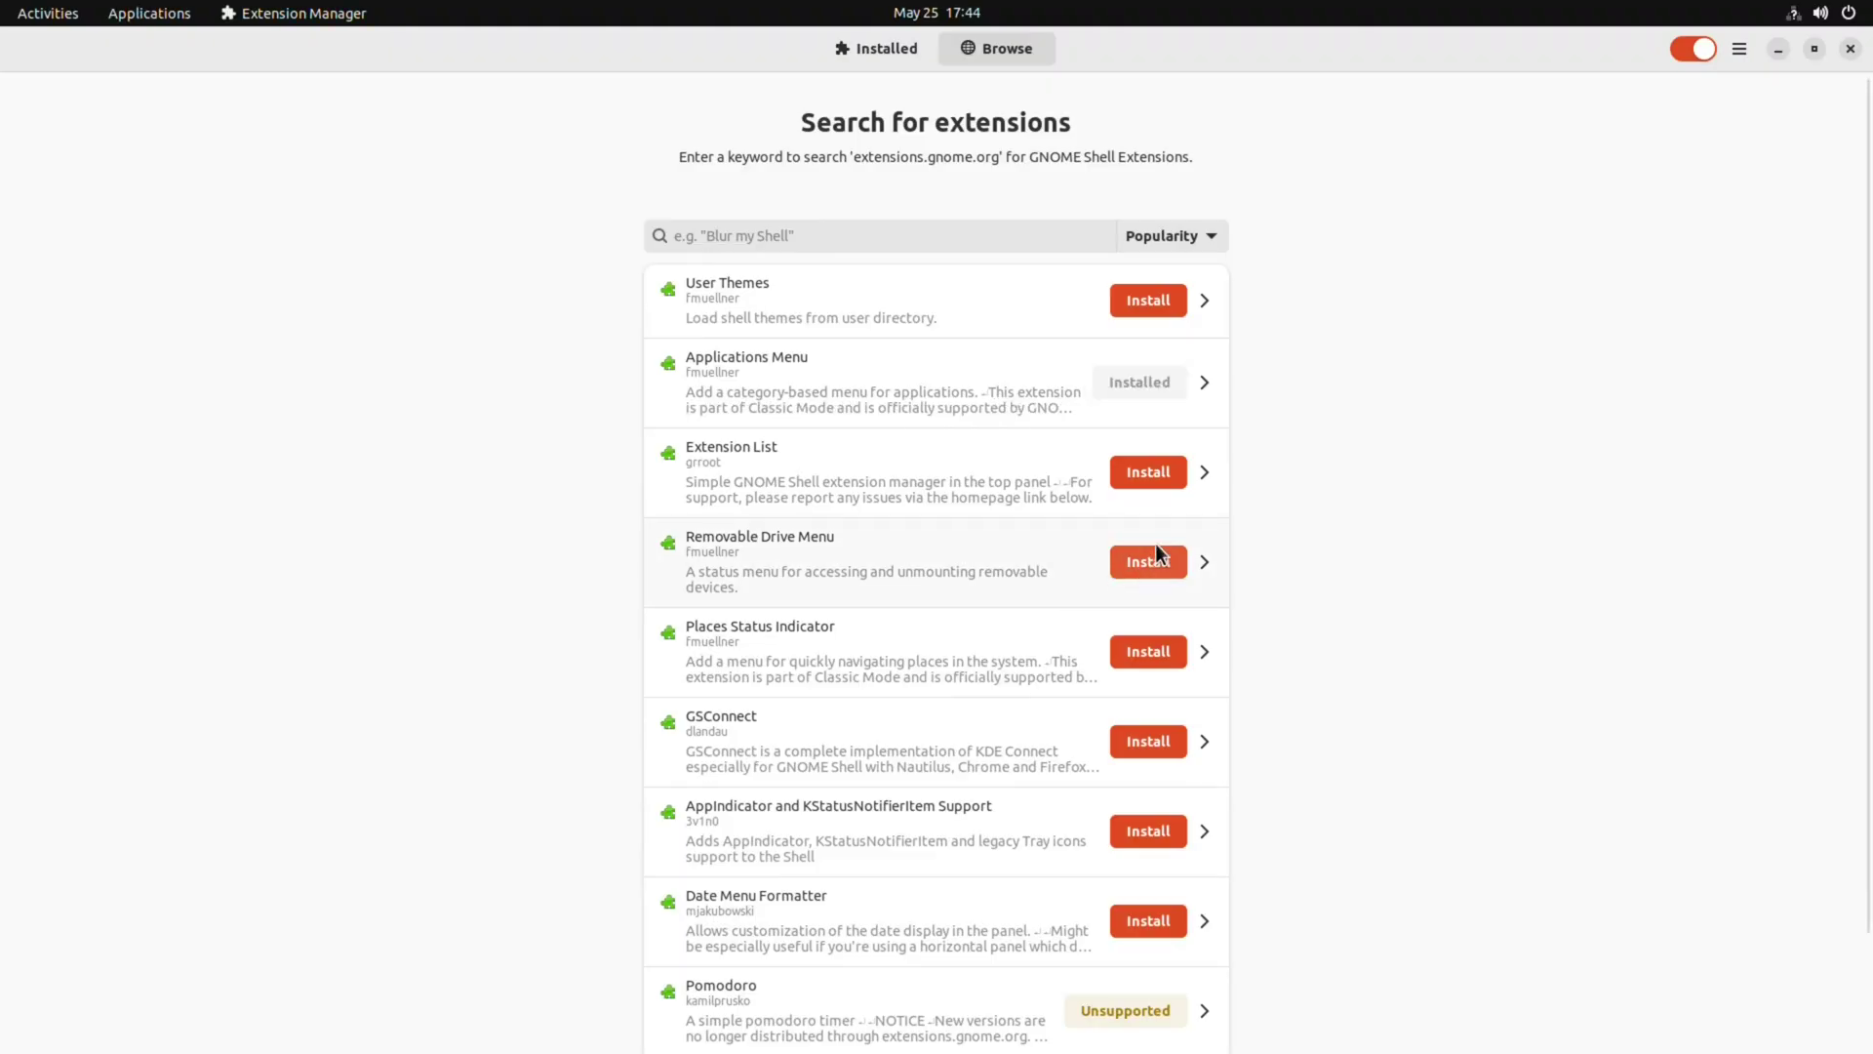
{"action": "left_click", "coordinate": [1151, 654]}
{"action": "left_click", "coordinate": [1063, 591]}
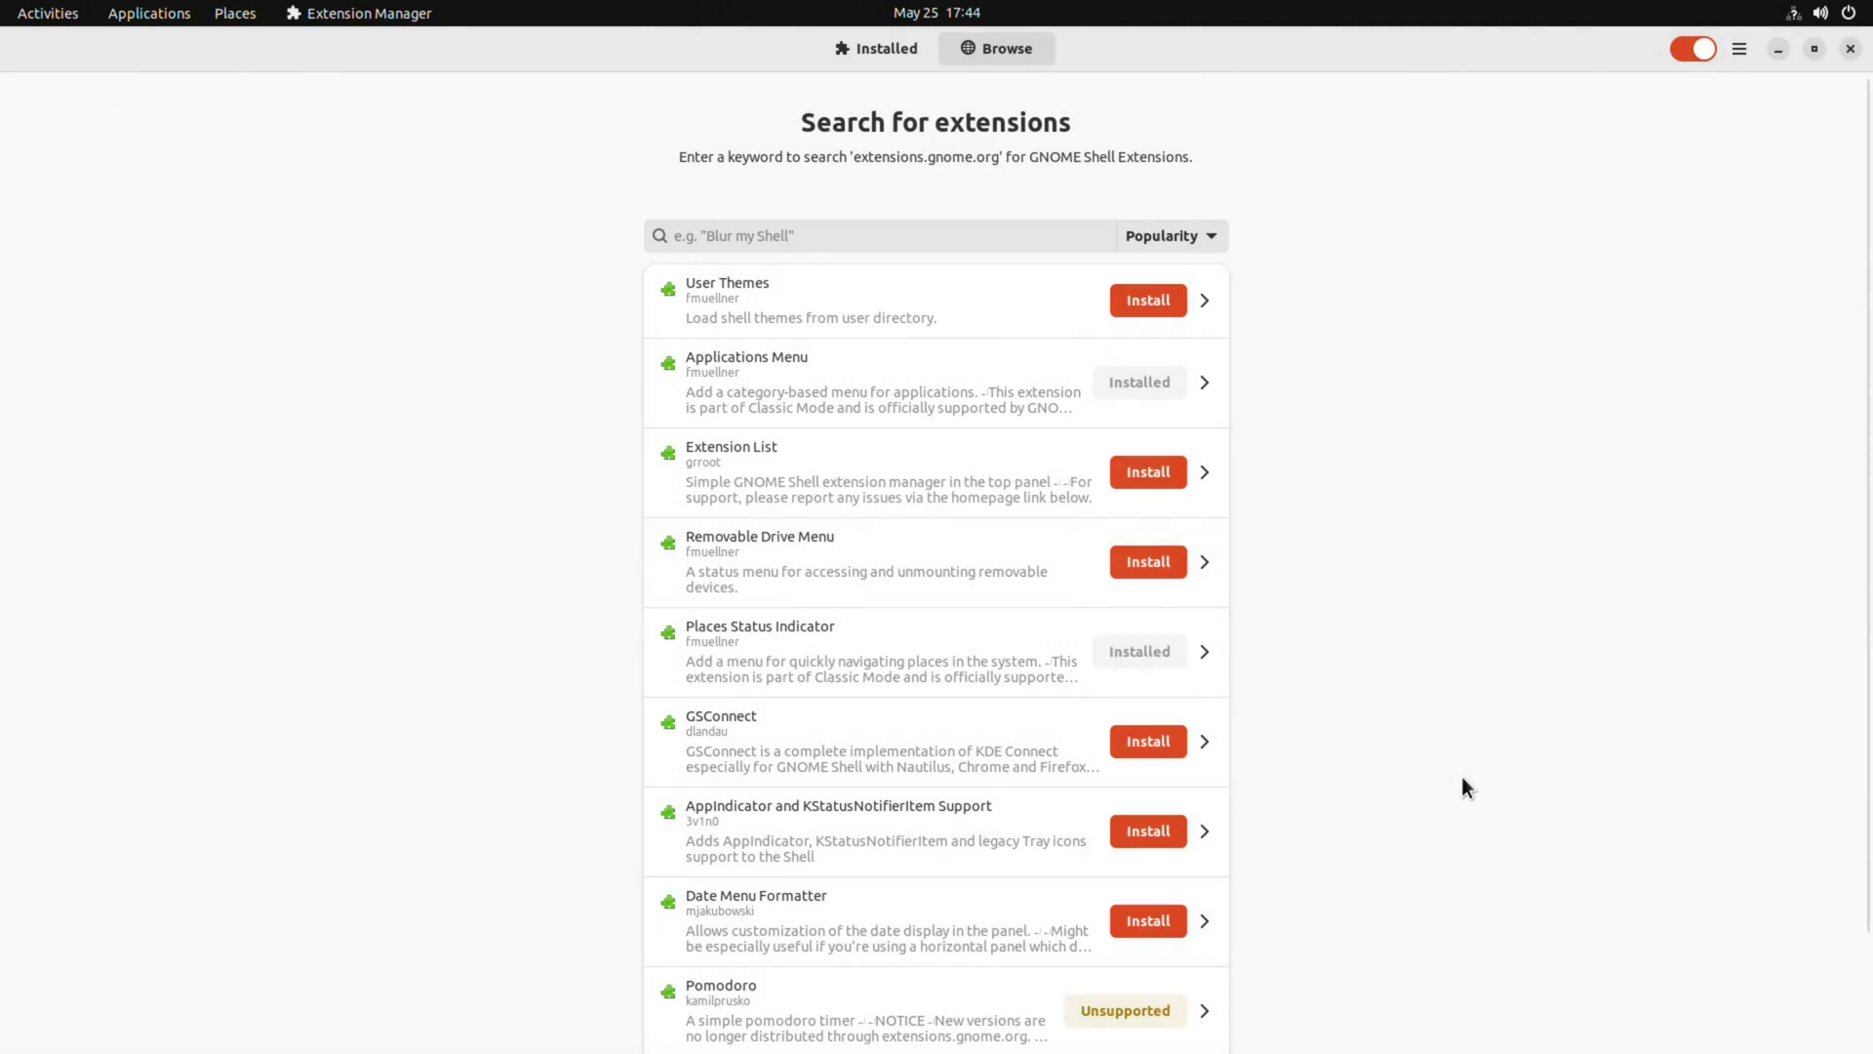
{"action": "scroll", "coordinate": [1460, 778], "scroll_direction": "down", "scroll_amount": 2}
{"action": "left_click", "coordinate": [1142, 792]}
{"action": "left_click", "coordinate": [1132, 601]}
{"action": "scroll", "coordinate": [1321, 660], "scroll_direction": "up", "scroll_amount": 2}
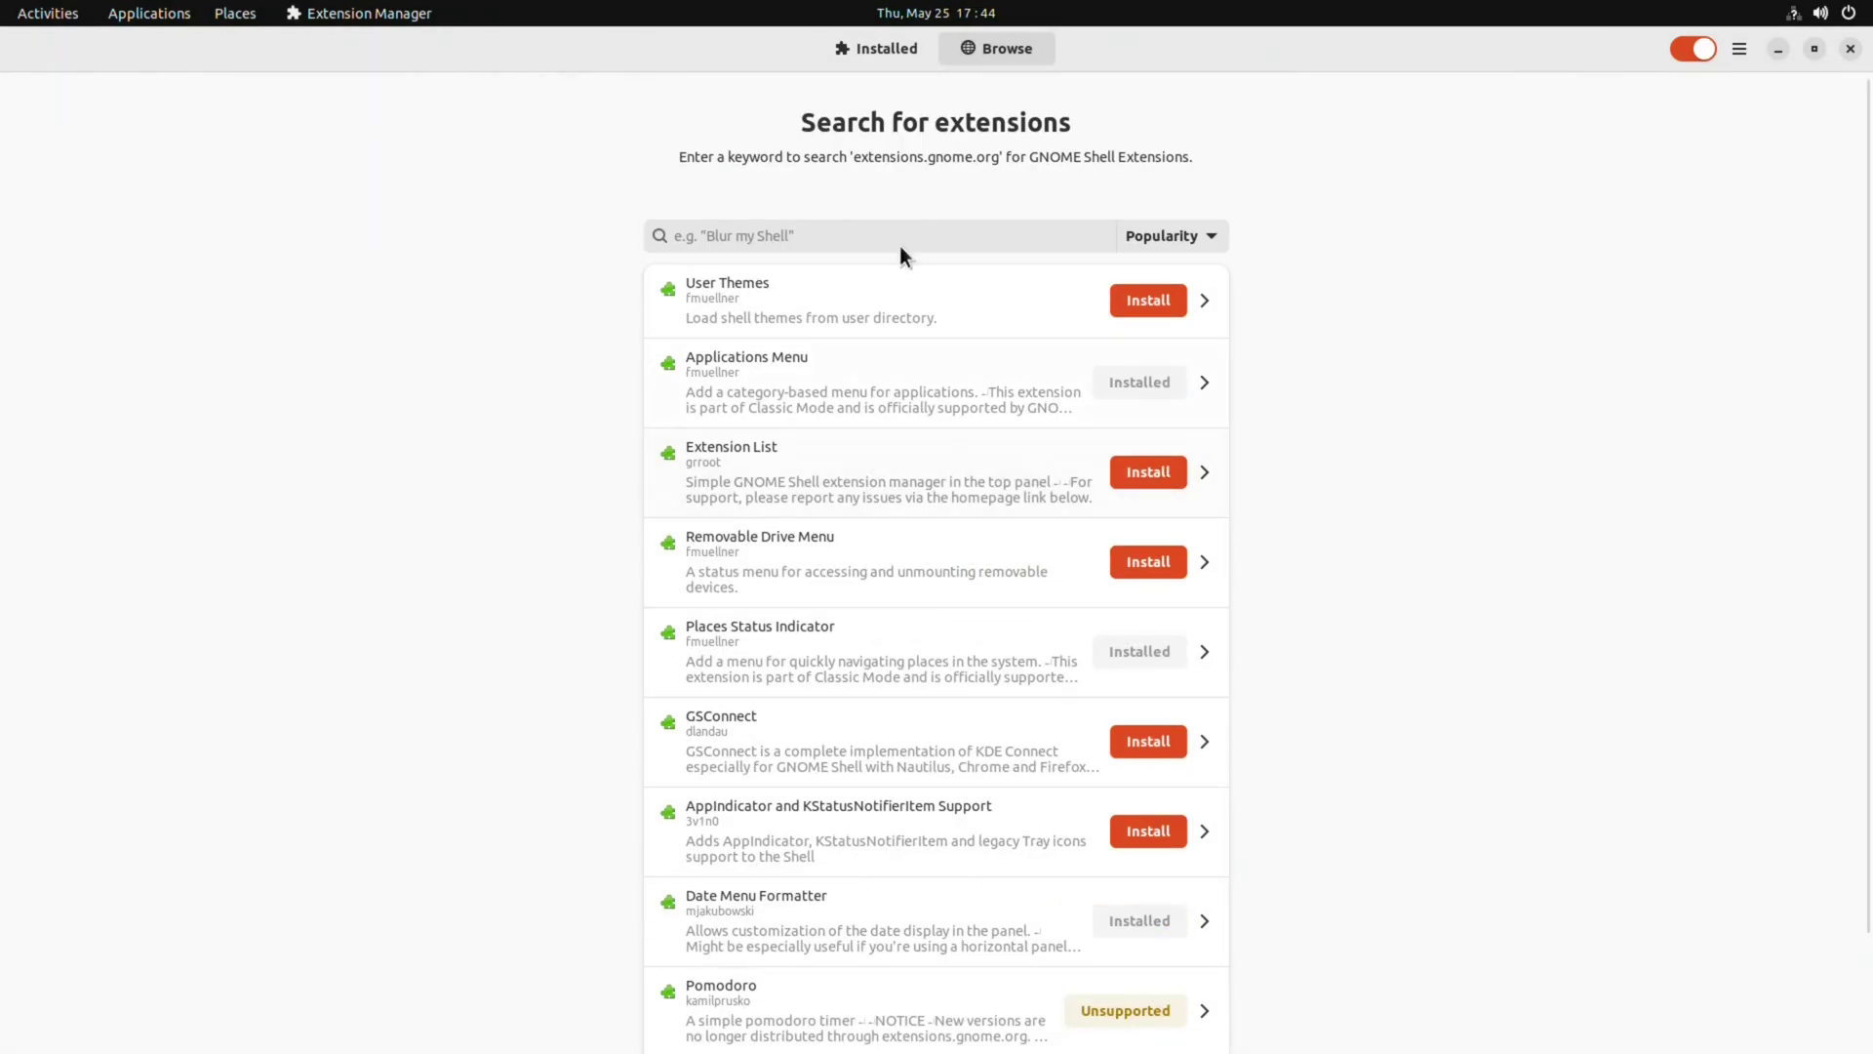
Search for 'monitor' and 'freon' and install the Resource Monitor and Freon extensions
{"action": "left_click", "coordinate": [767, 234]}
{"action": "type", "text": "monitor"}
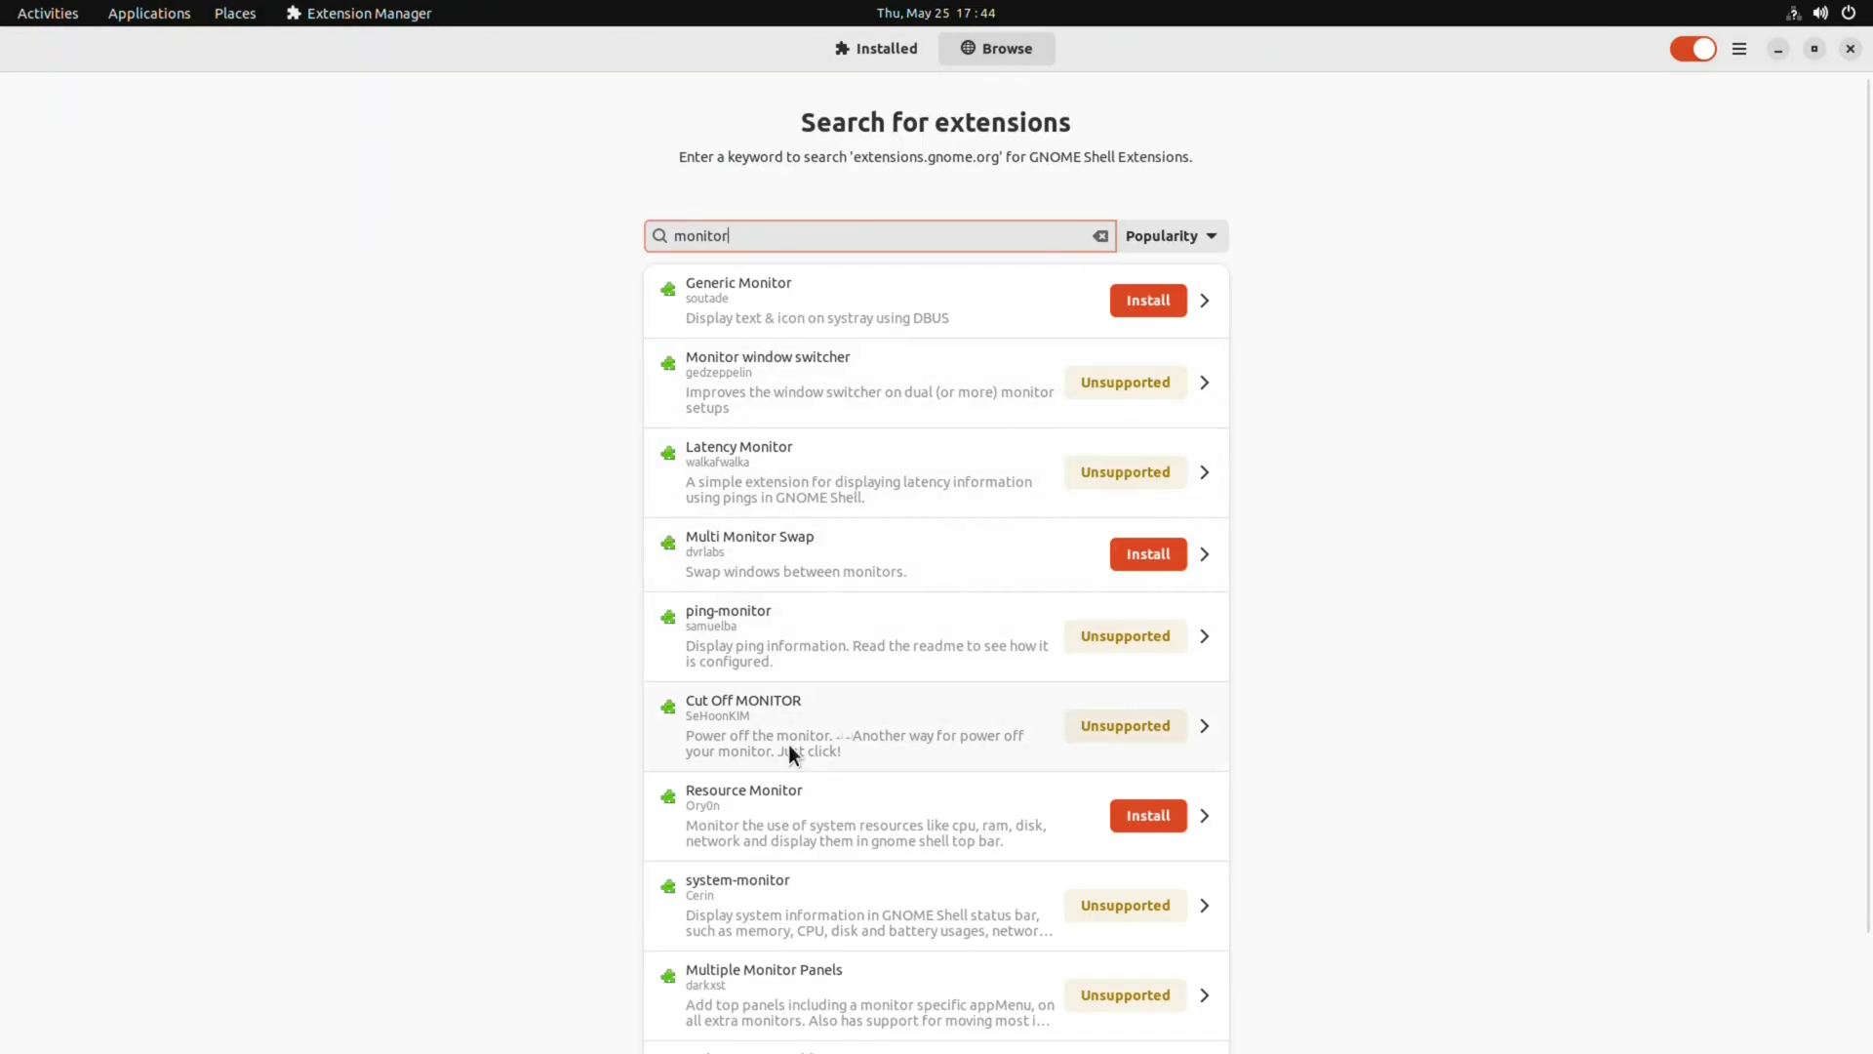
{"action": "left_click", "coordinate": [1161, 815]}
{"action": "left_click", "coordinate": [1104, 606]}
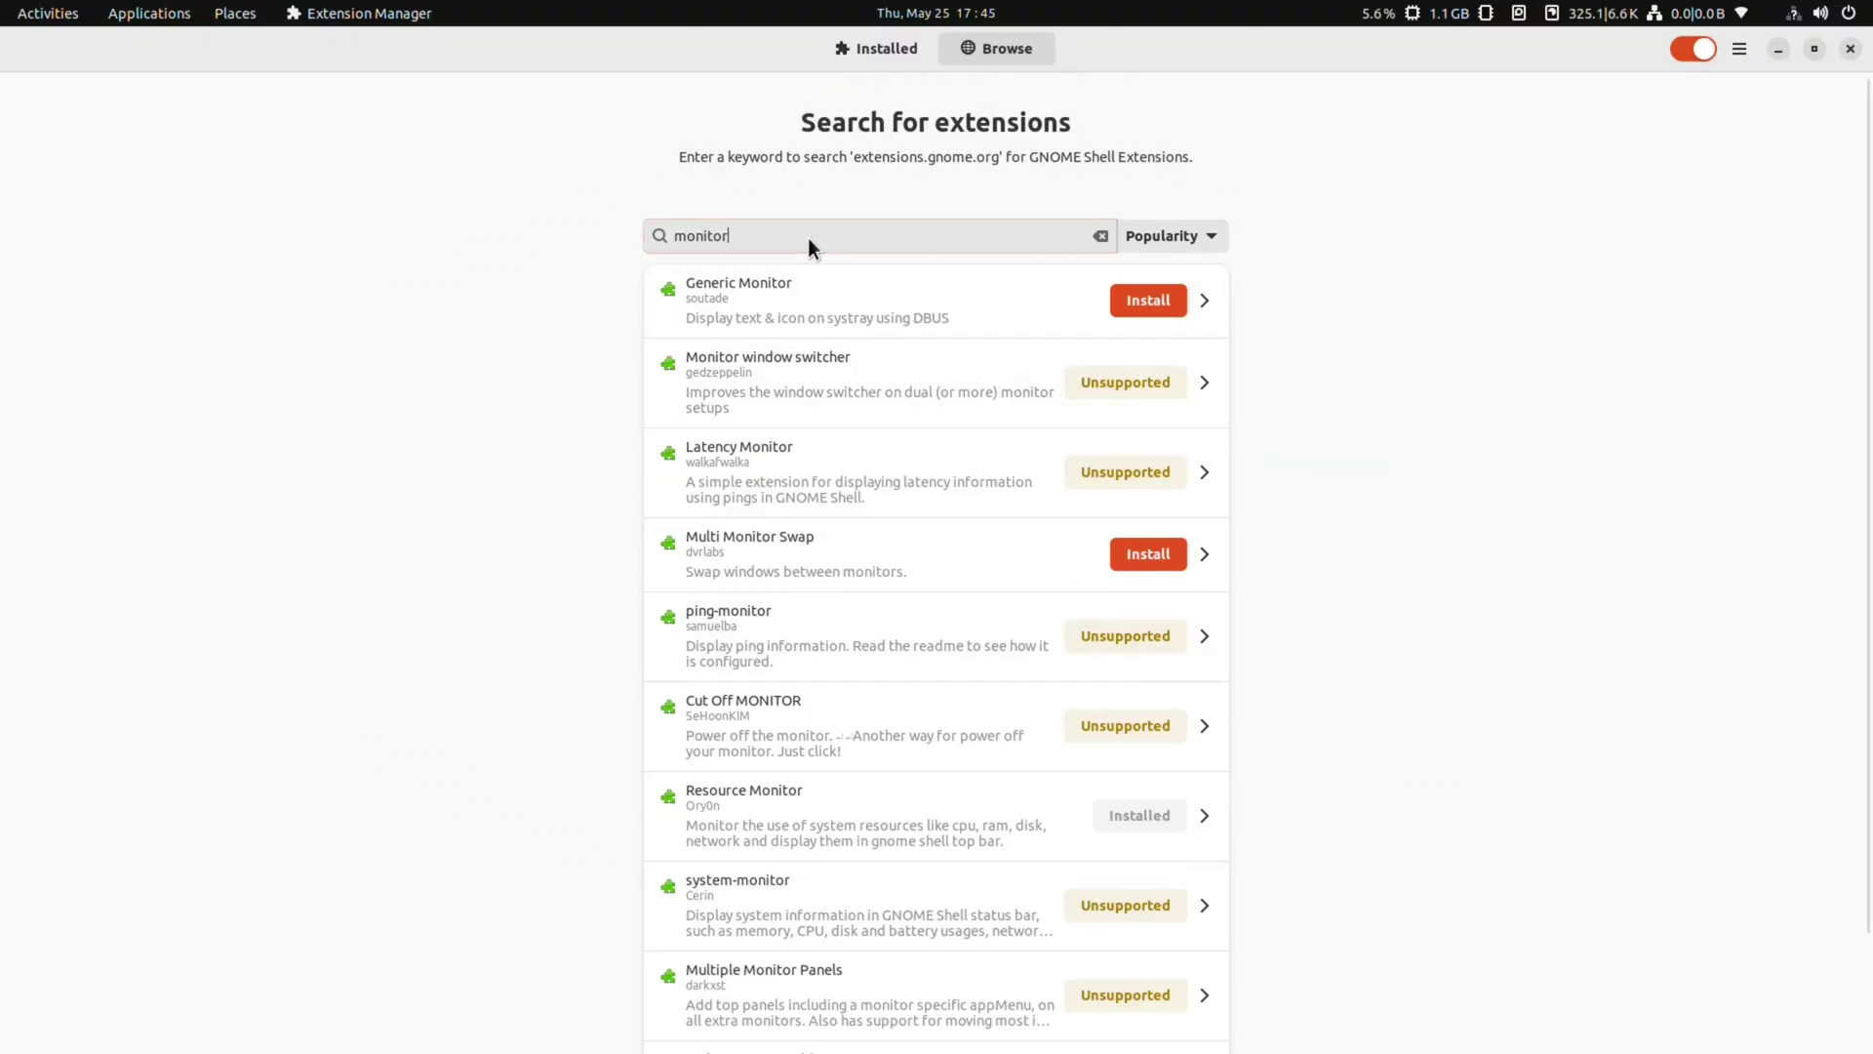
{"action": "key", "text": "ctrl+a"}
{"action": "type", "text": "freon"}
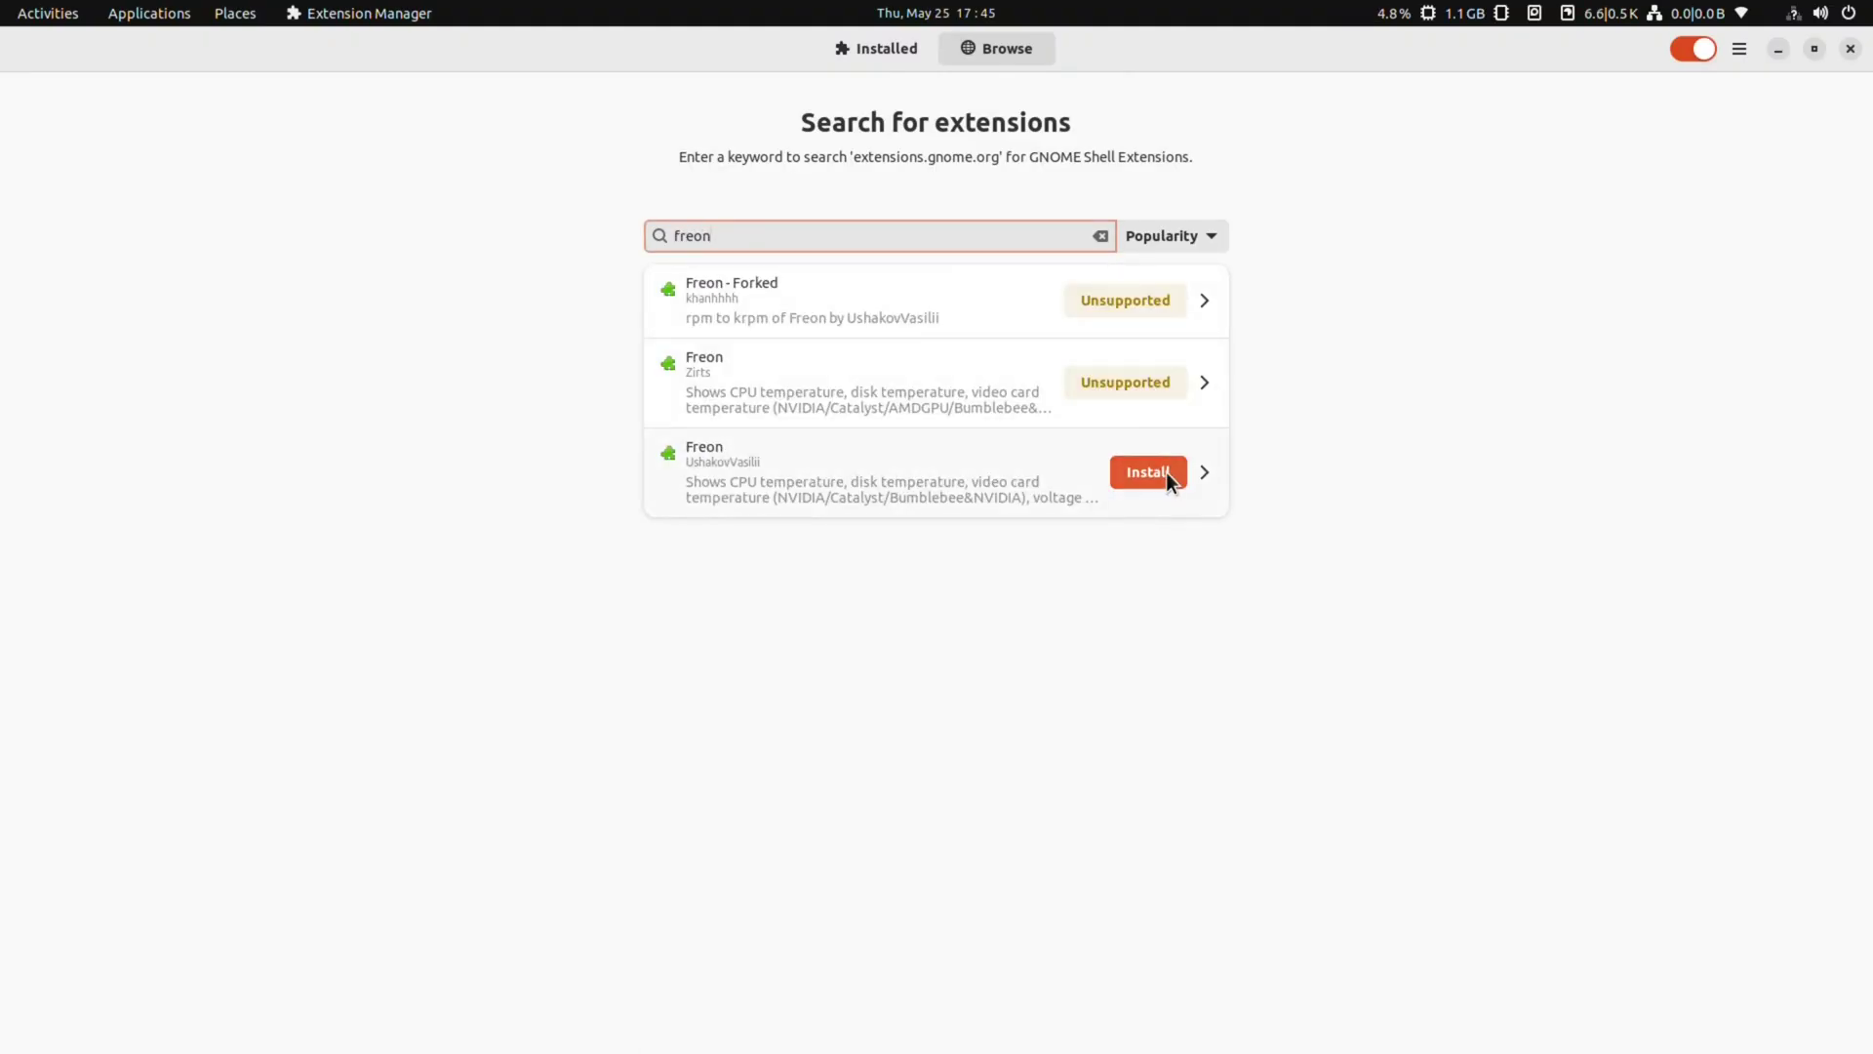
{"action": "left_click", "coordinate": [1168, 474]}
{"action": "left_click", "coordinate": [1075, 590]}
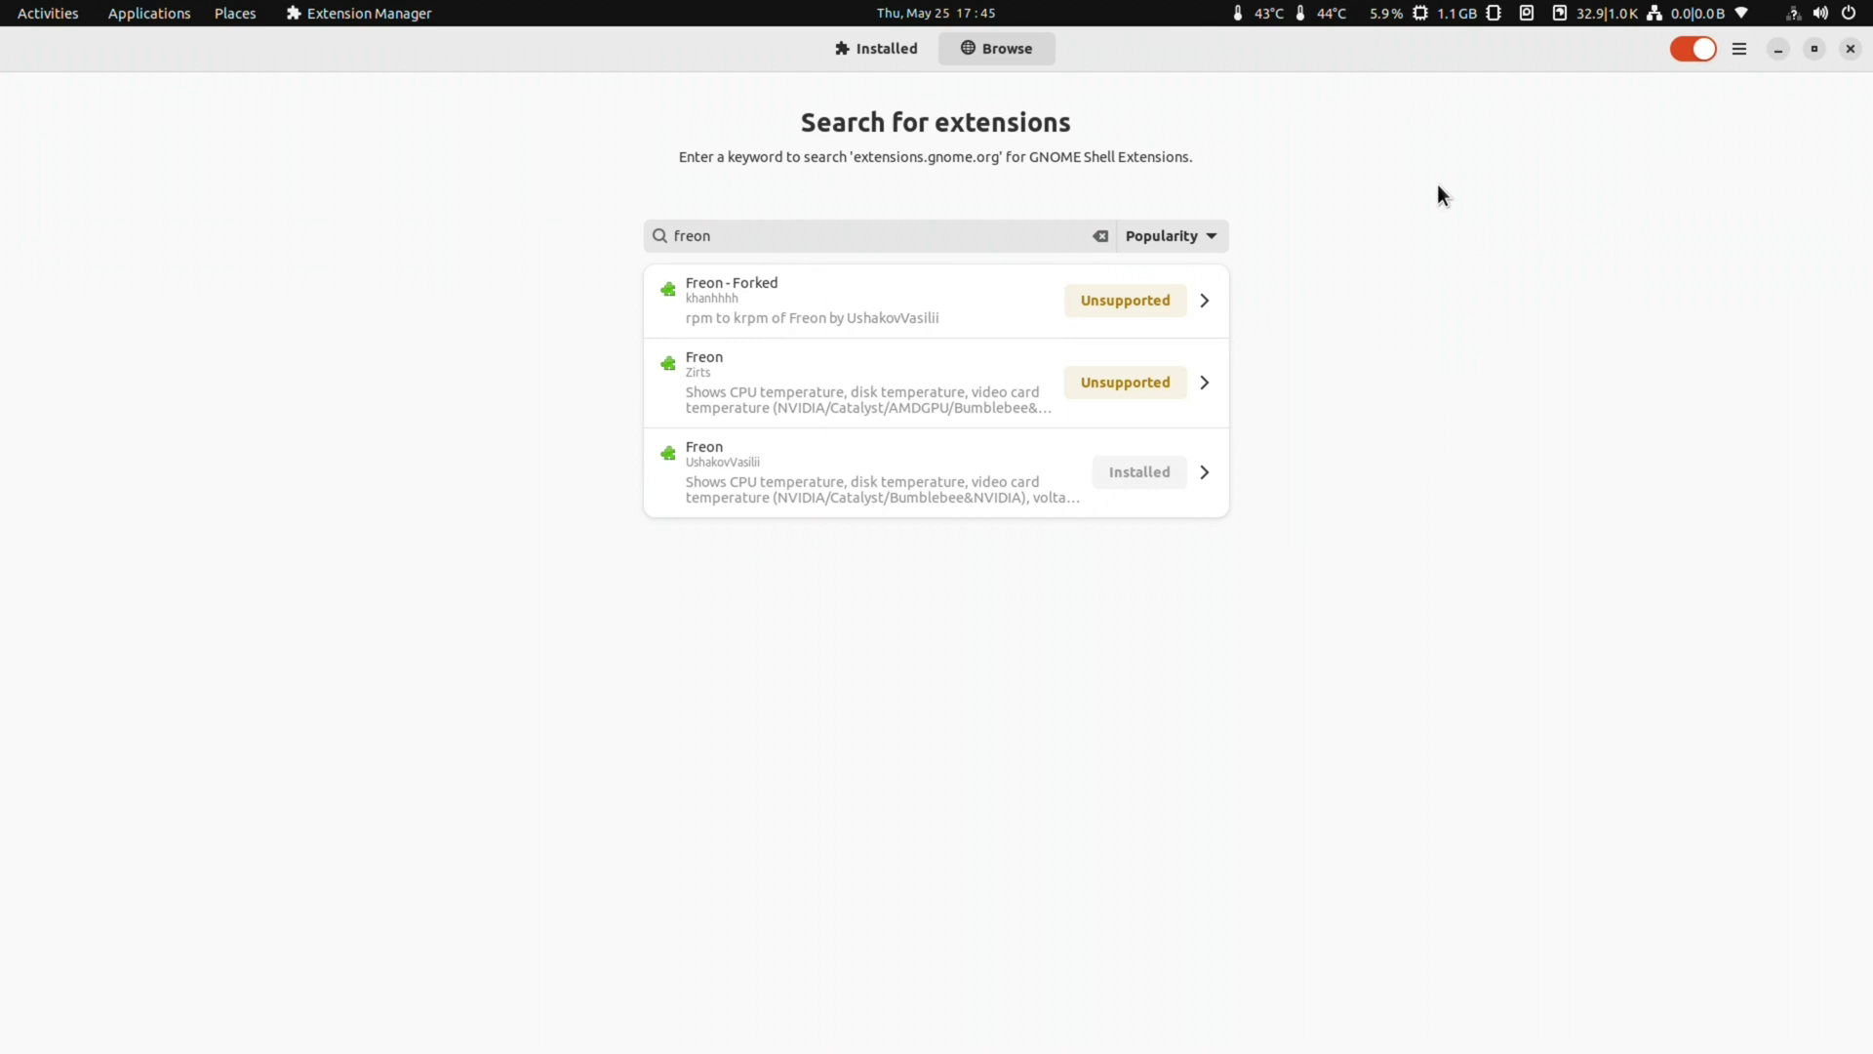
Open Resource Monitor preferences and enable the CPU frequency display, keeping RAM on
{"action": "right_click", "coordinate": [1464, 13]}
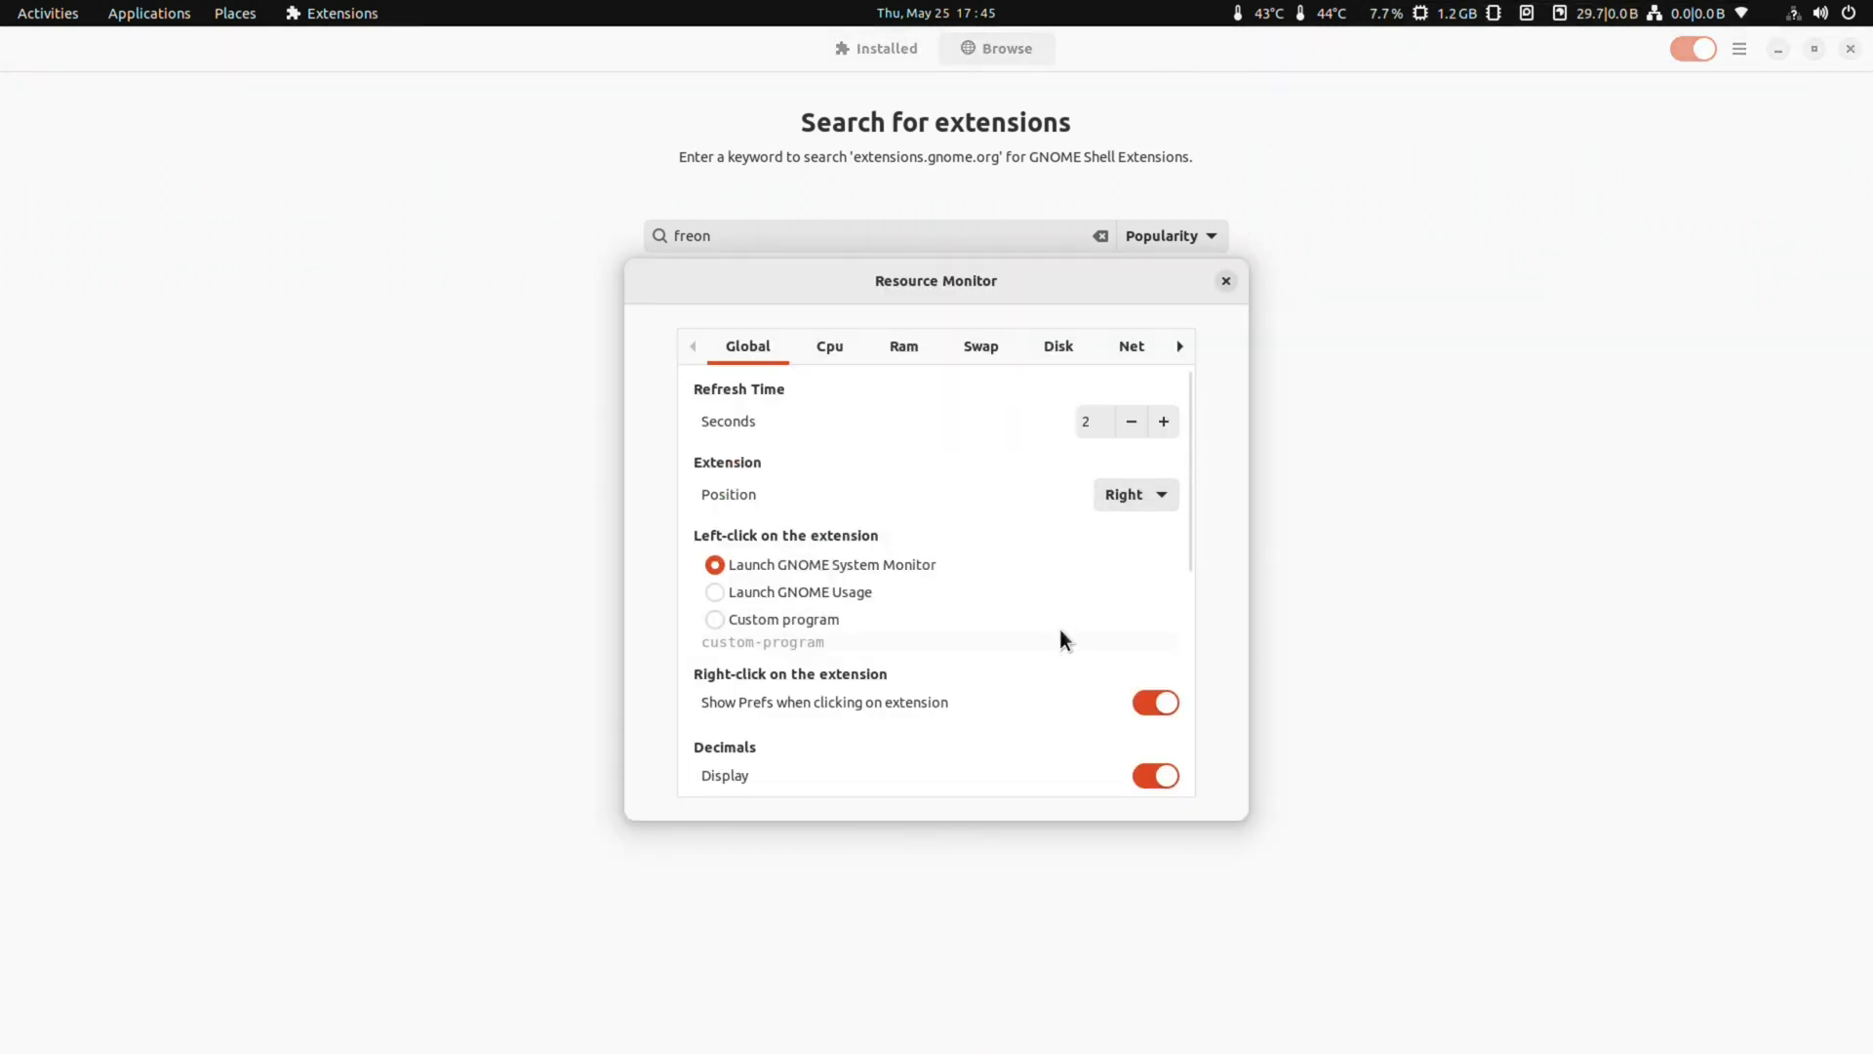
{"action": "left_click", "coordinate": [837, 349]}
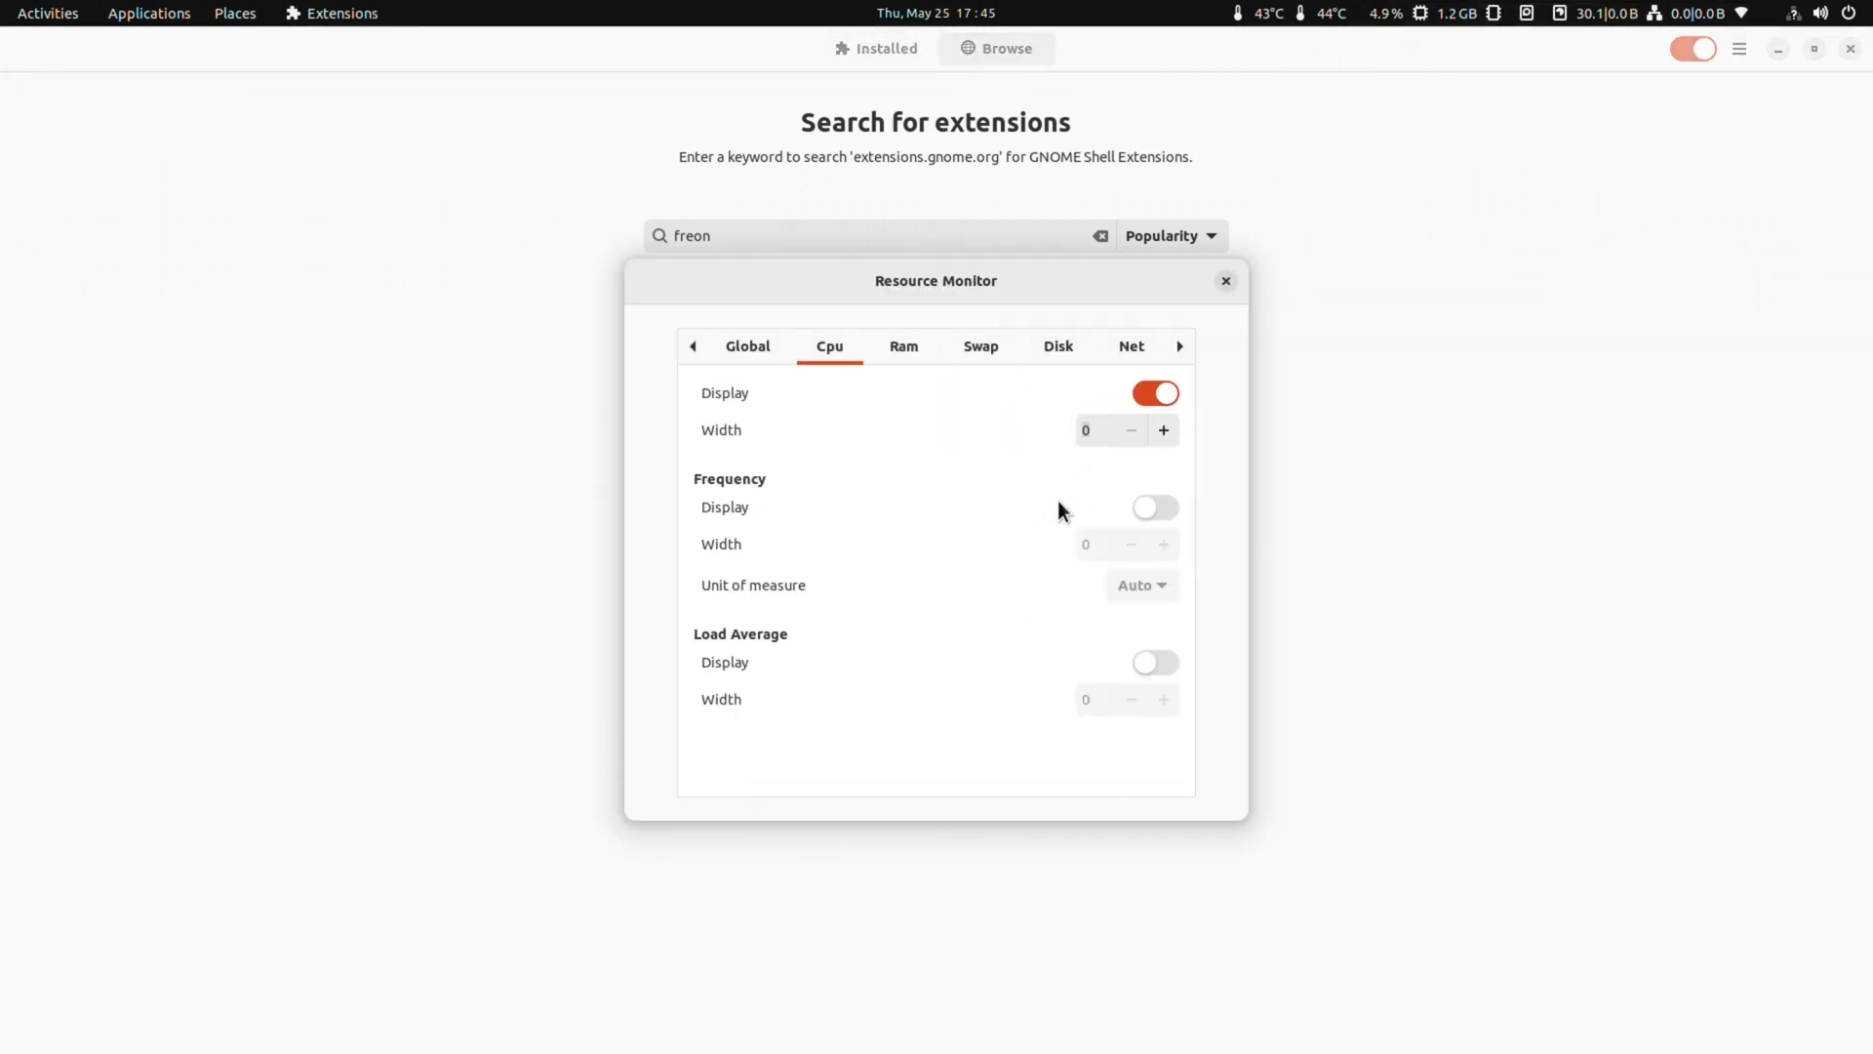
{"action": "left_click", "coordinate": [1163, 509]}
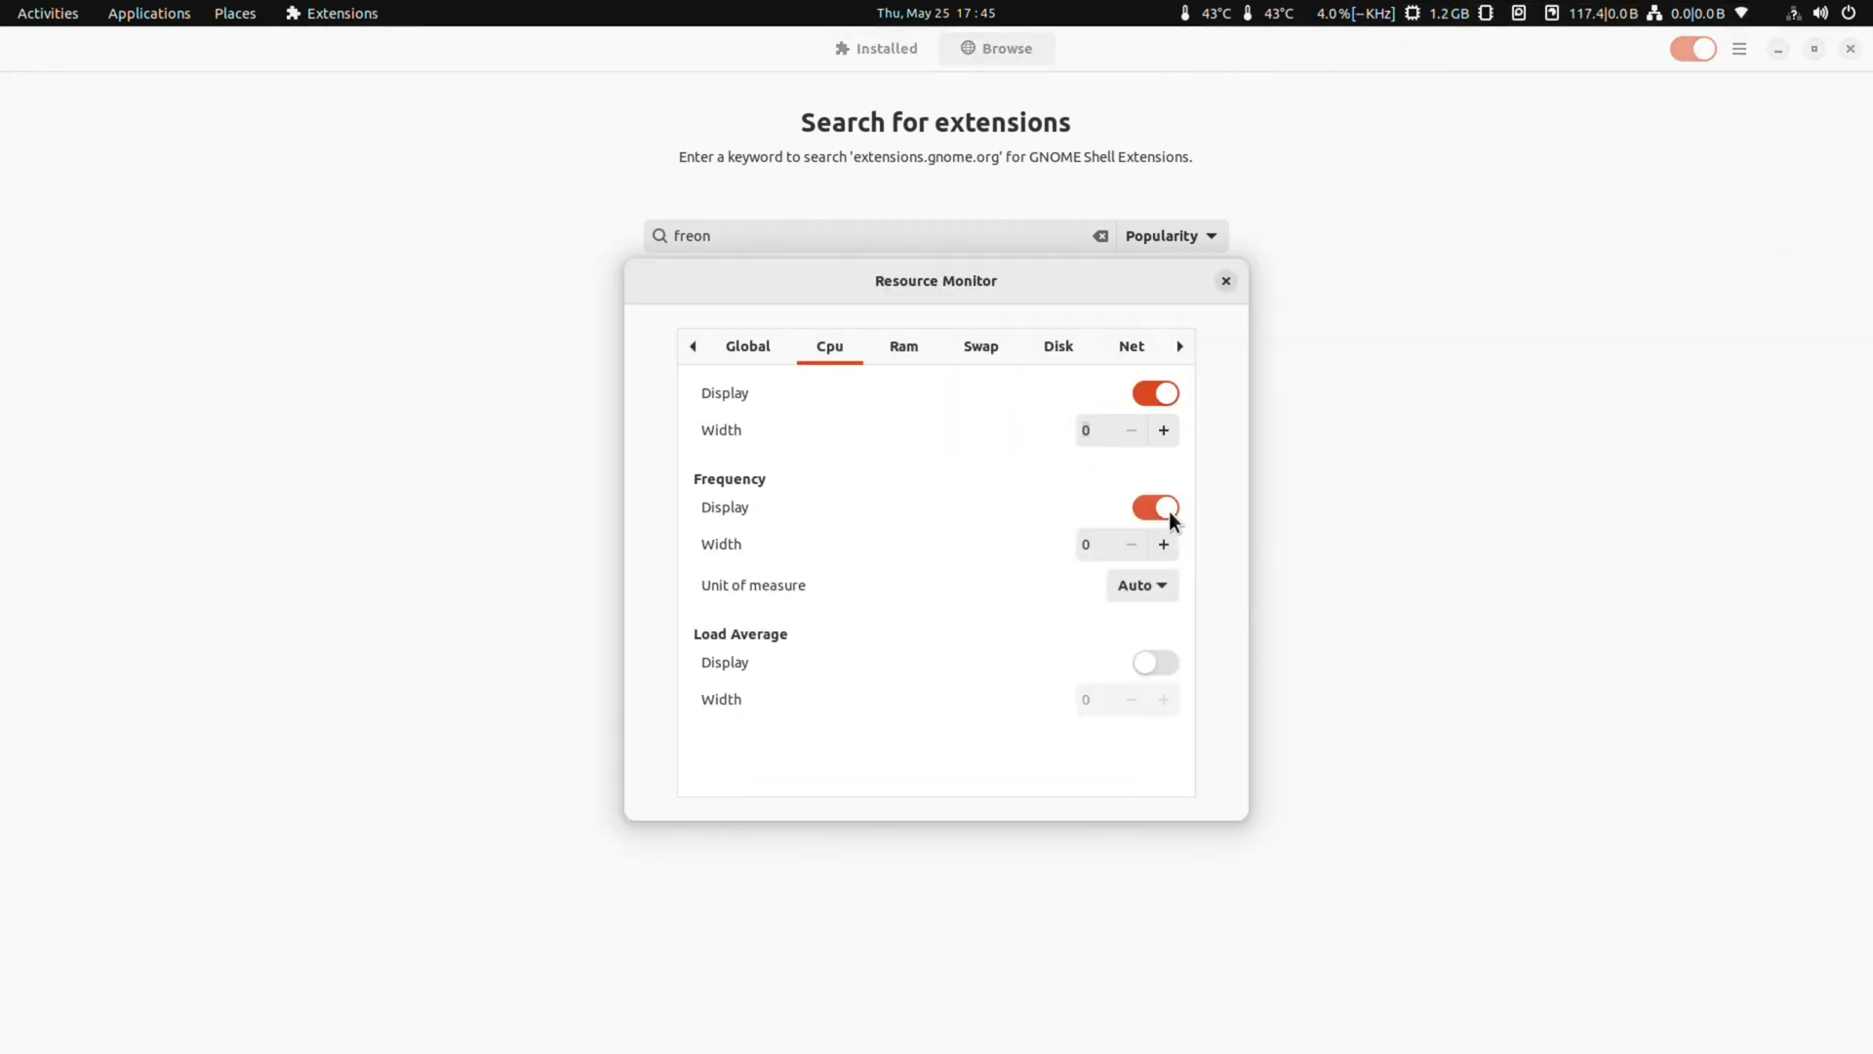
{"action": "left_click", "coordinate": [910, 346]}
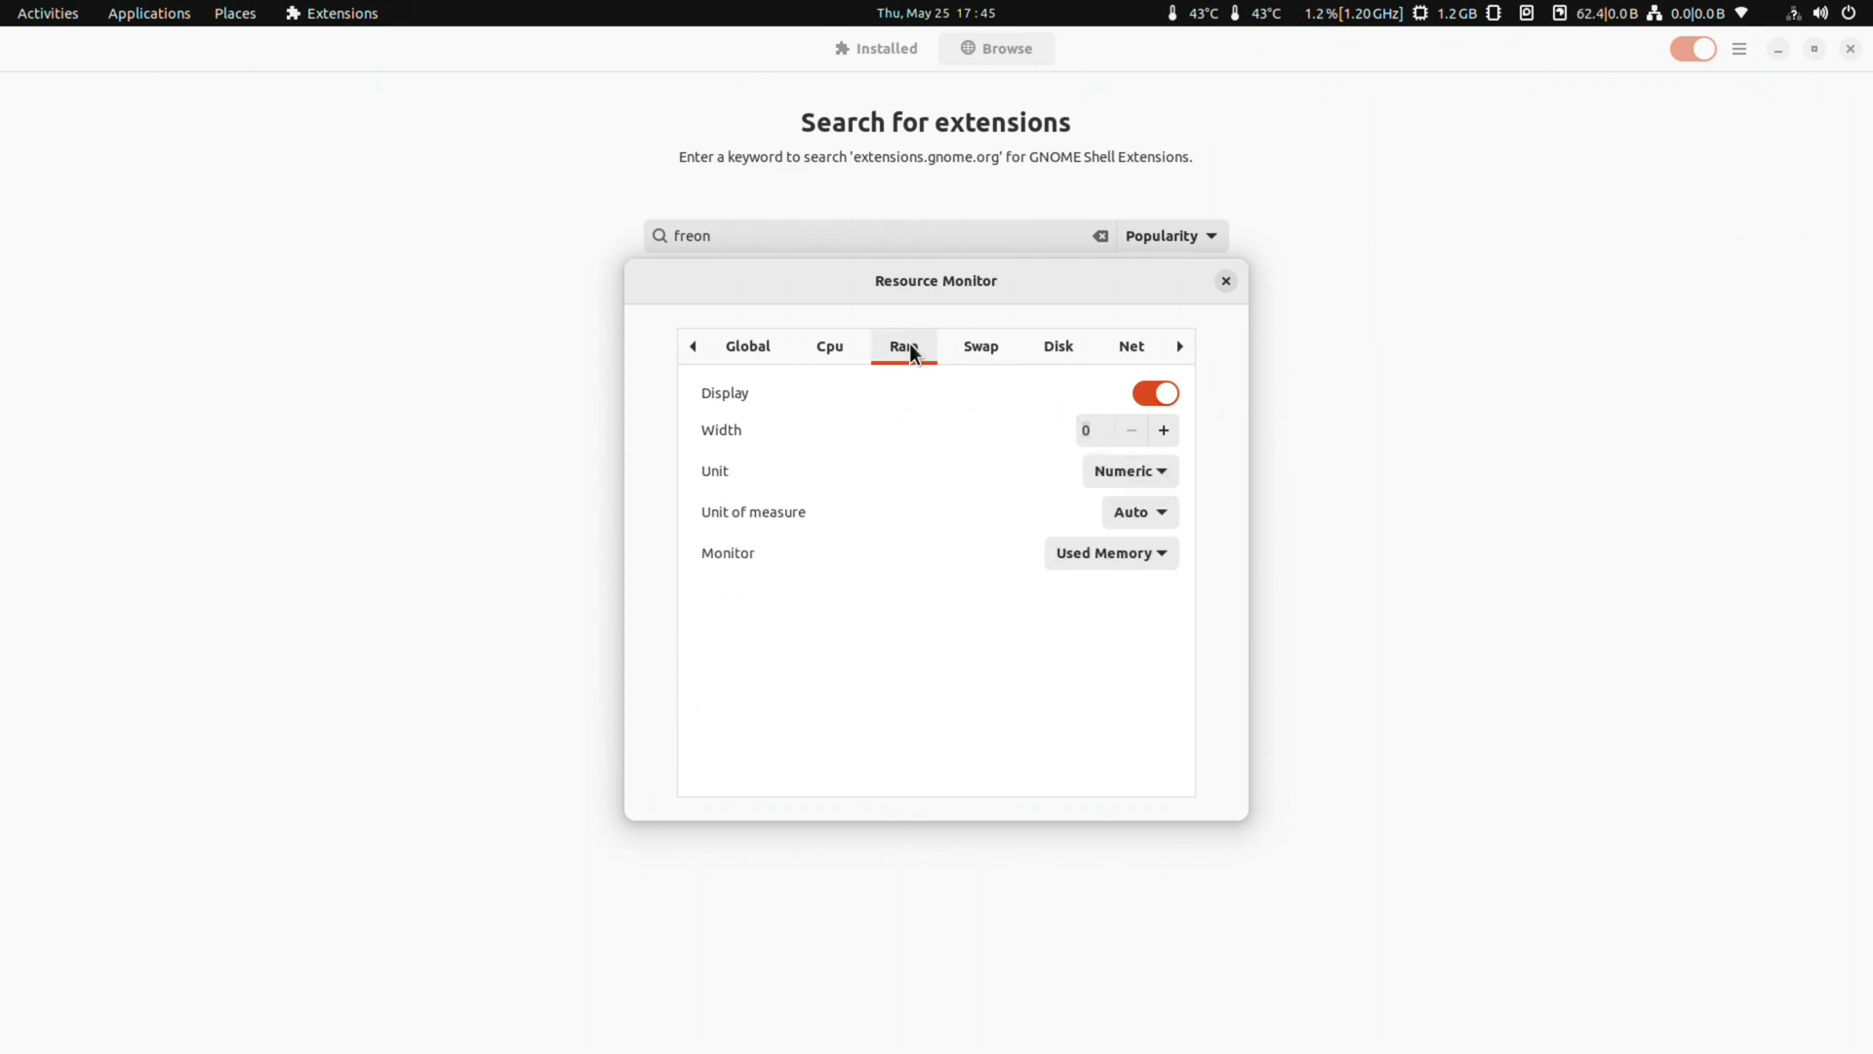
{"action": "left_click", "coordinate": [1165, 395]}
{"action": "left_click", "coordinate": [1165, 394]}
Hide the disk stats, disk space and Wlan traffic readouts, then close preferences
{"action": "left_click", "coordinate": [981, 346]}
{"action": "left_click", "coordinate": [1058, 351]}
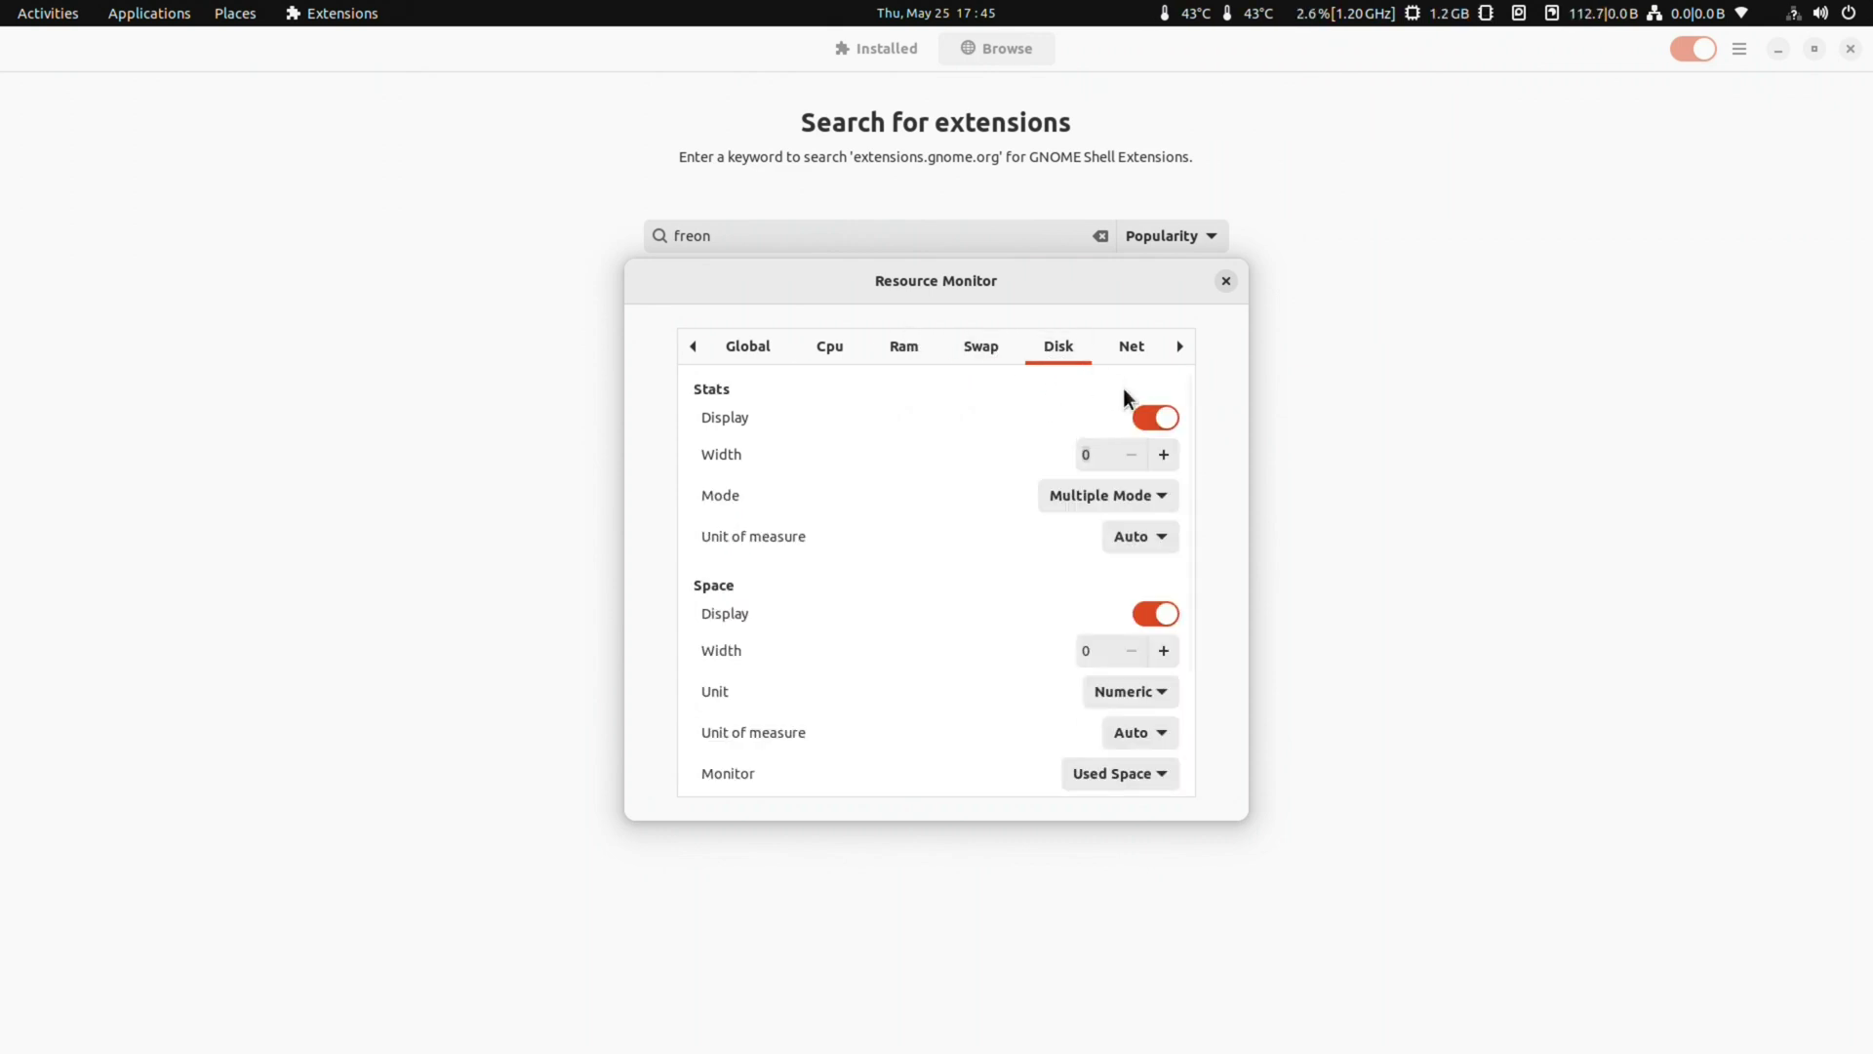
{"action": "left_click", "coordinate": [1155, 418]}
{"action": "left_click", "coordinate": [1155, 612]}
{"action": "left_click", "coordinate": [1132, 349]}
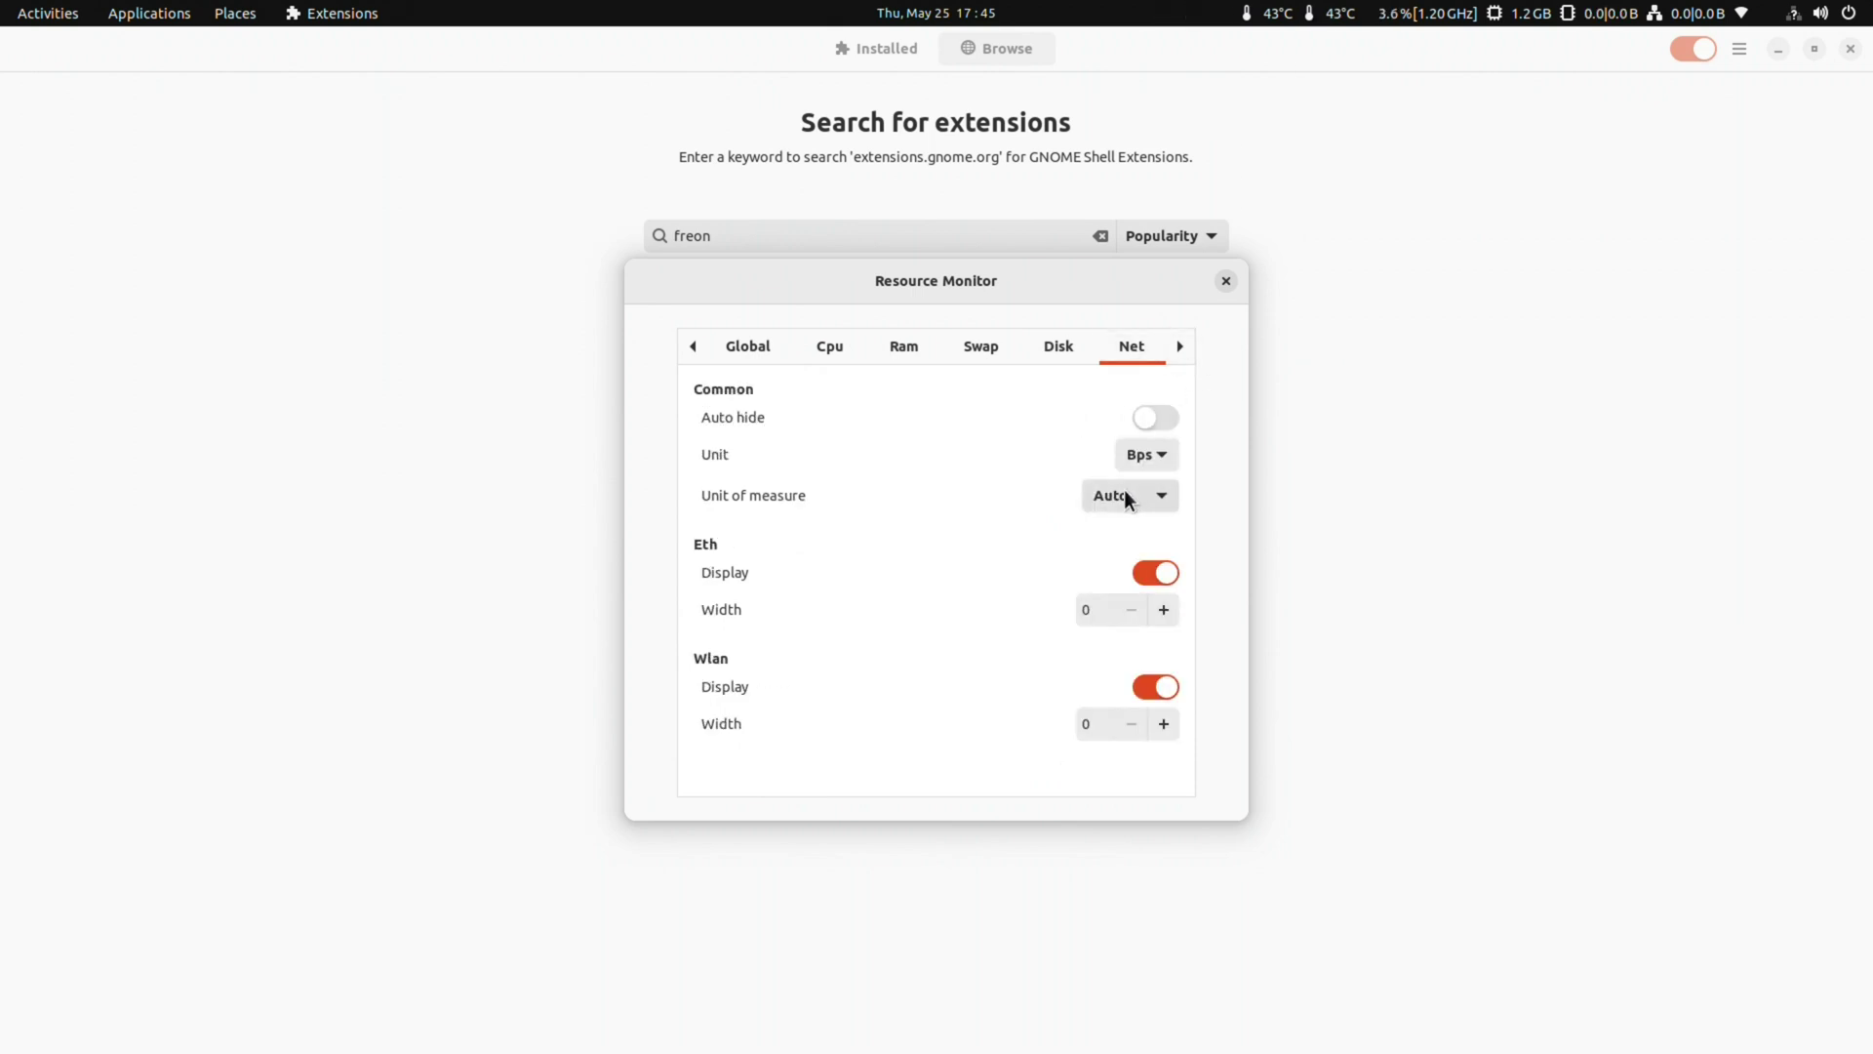
{"action": "left_click", "coordinate": [1157, 685]}
{"action": "left_click", "coordinate": [1181, 347]}
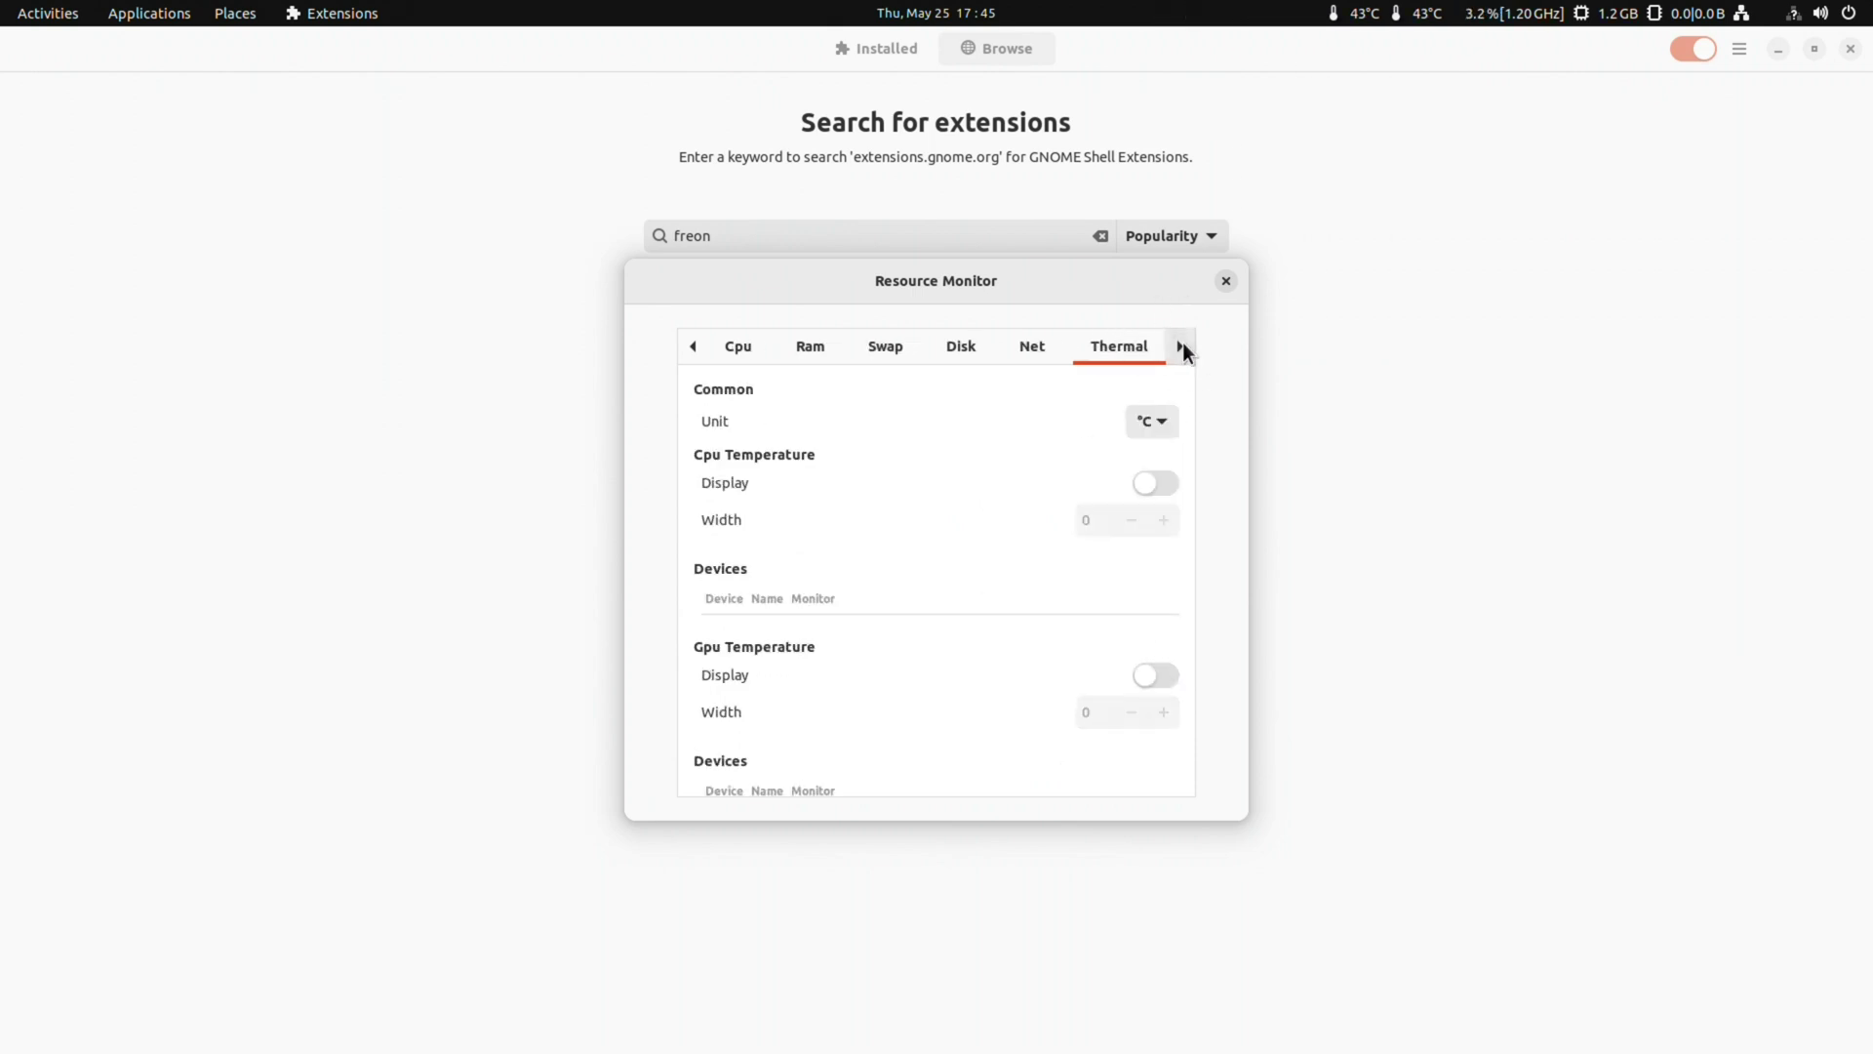
{"action": "left_click", "coordinate": [1225, 282]}
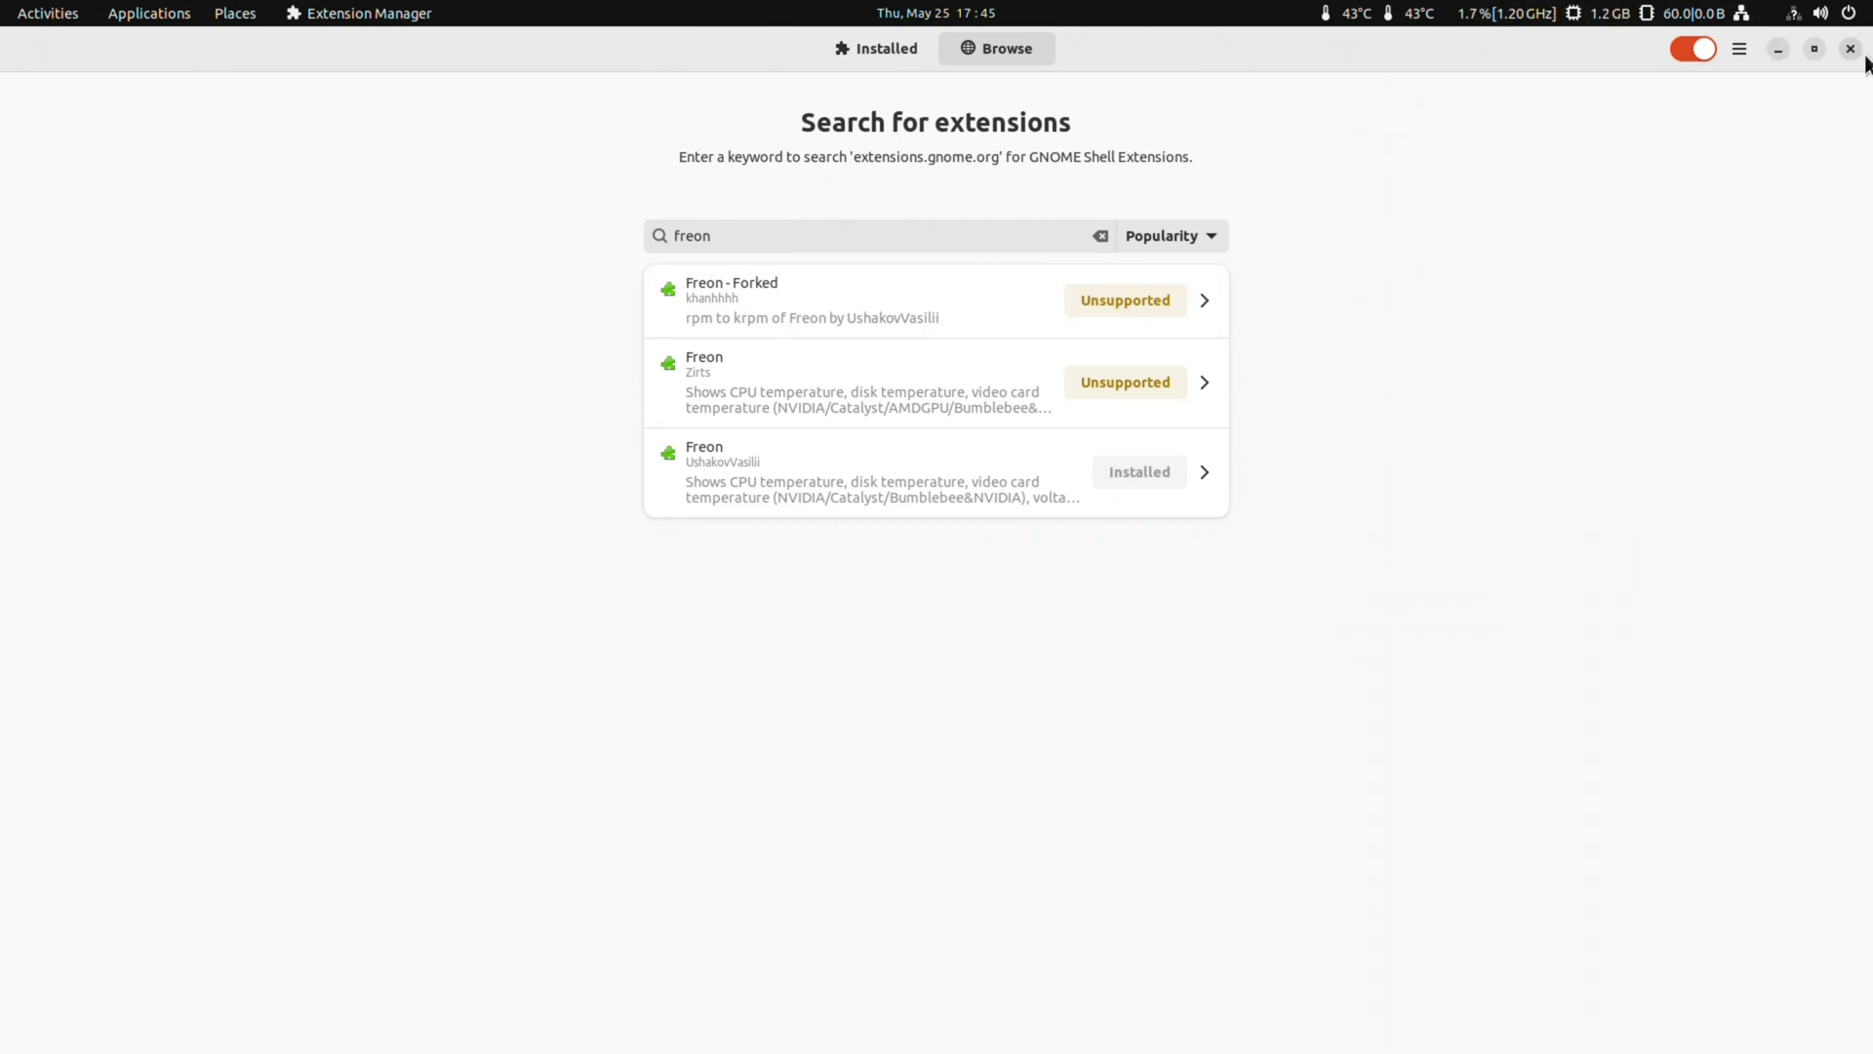
{"action": "left_click", "coordinate": [1850, 48]}
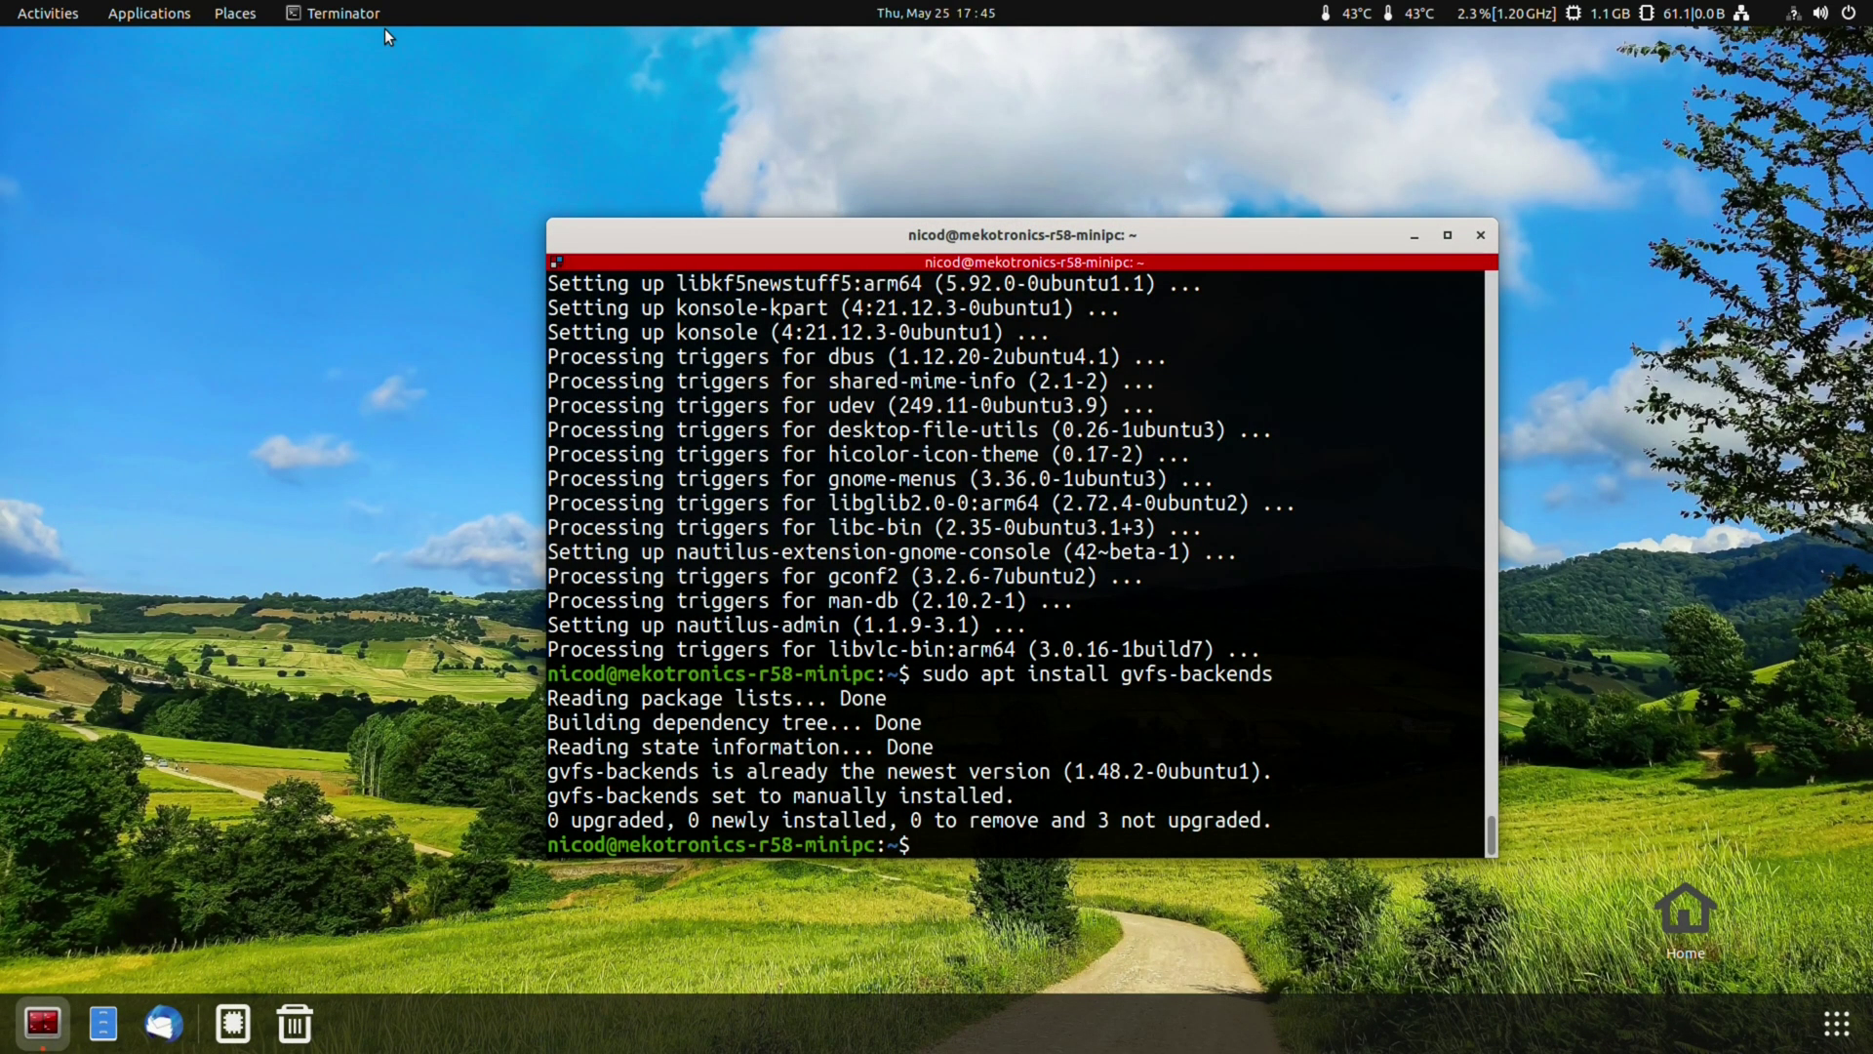
{"action": "left_click", "coordinate": [165, 15]}
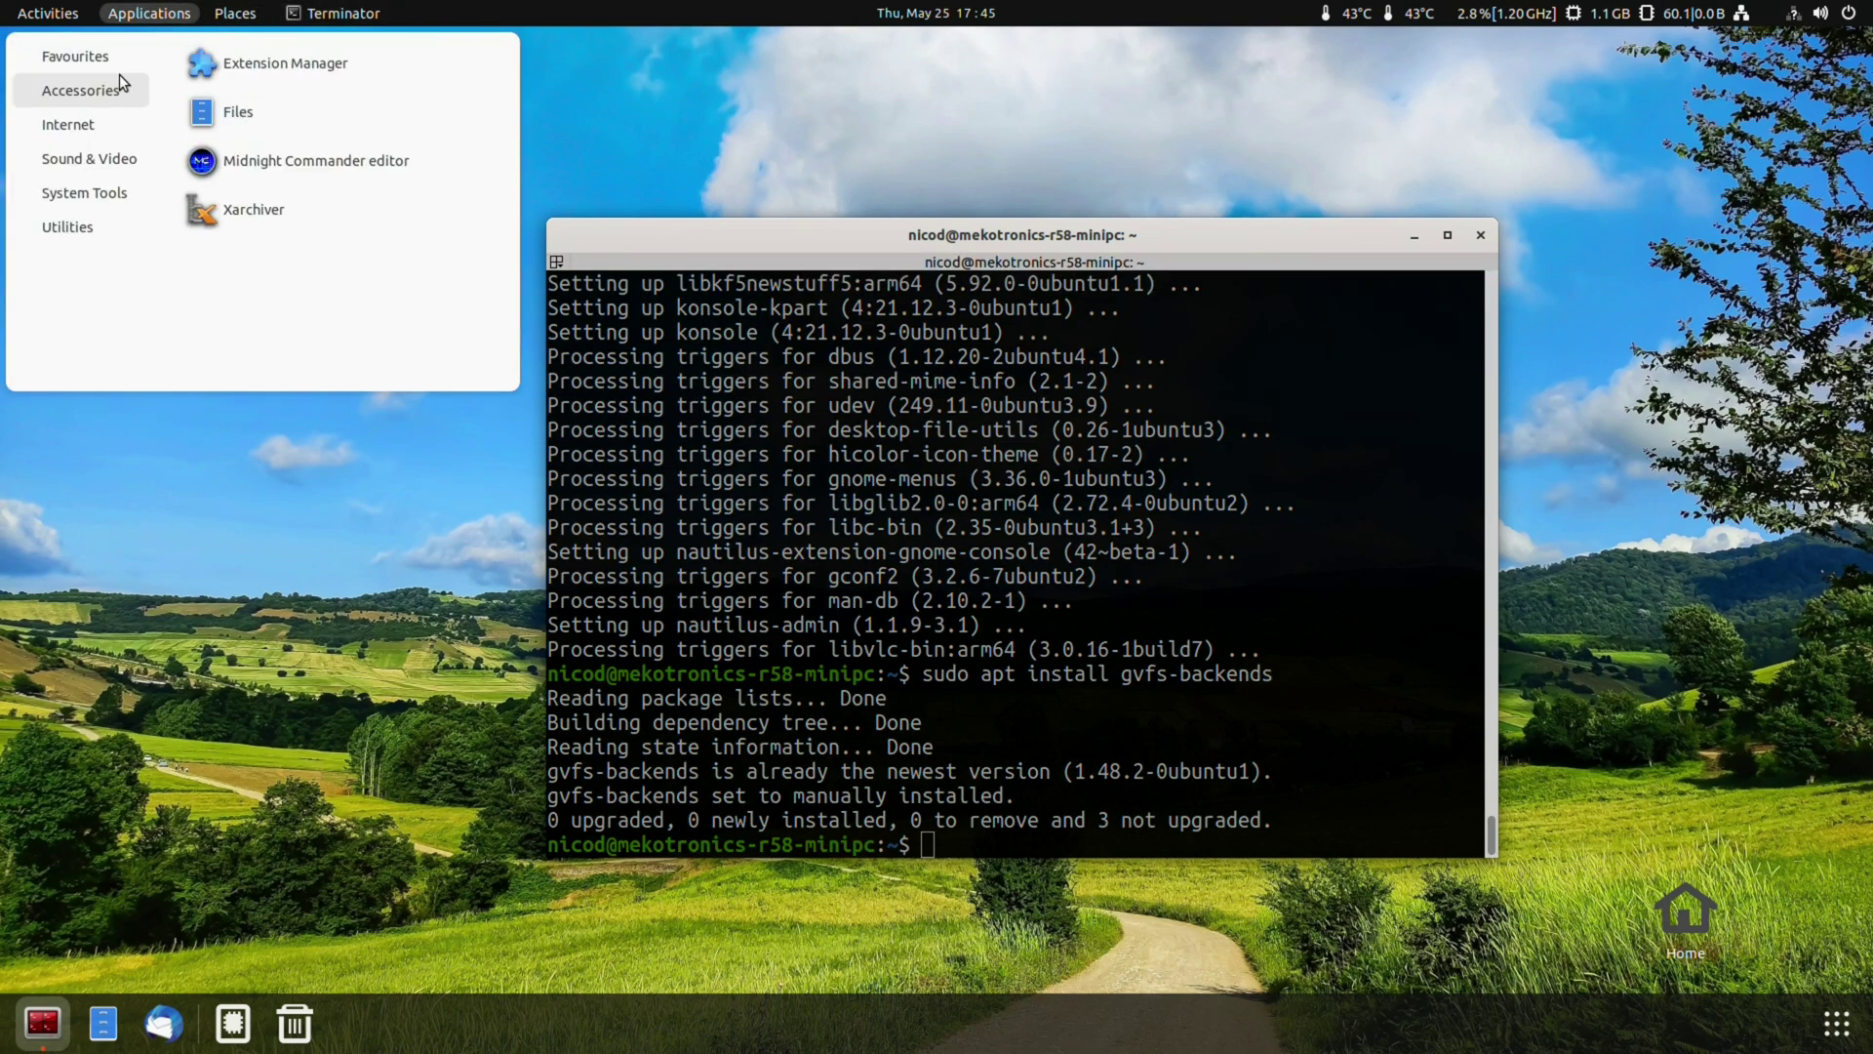
{"action": "mouse_move", "coordinate": [97, 92]}
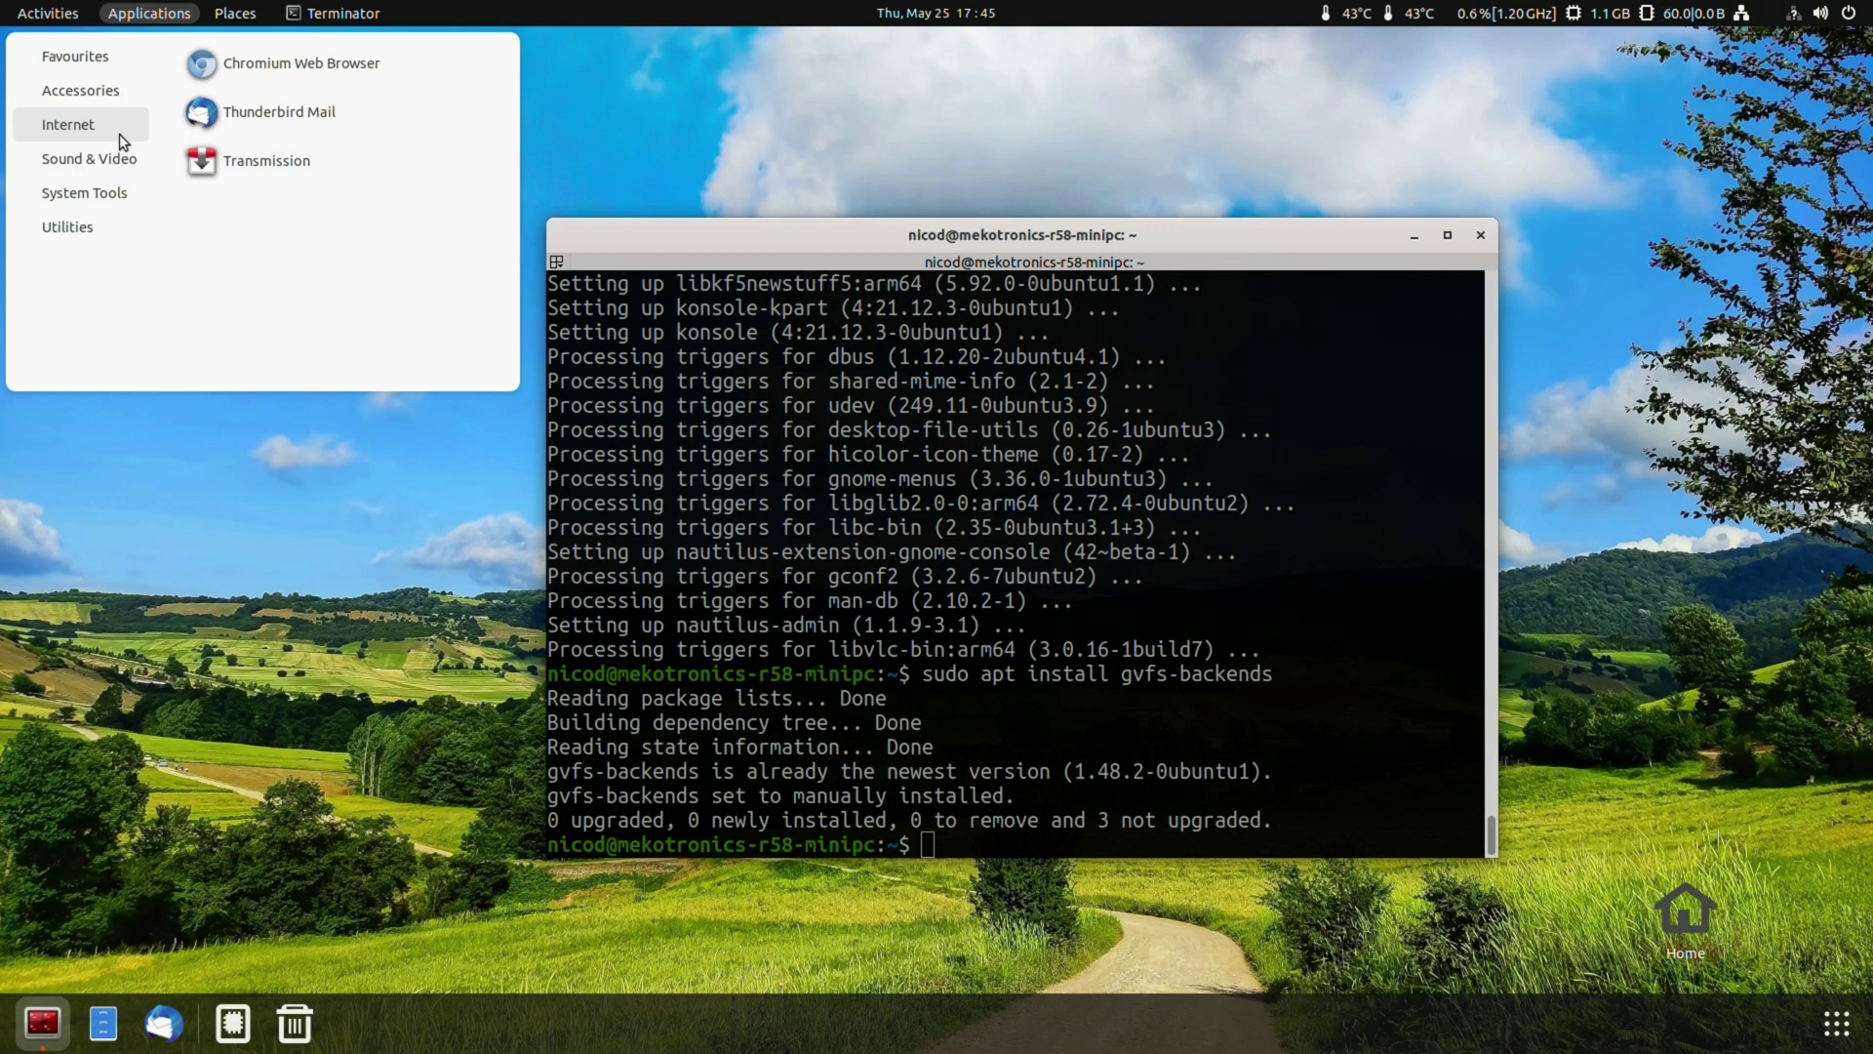
{"action": "mouse_move", "coordinate": [112, 160]}
{"action": "mouse_move", "coordinate": [102, 201]}
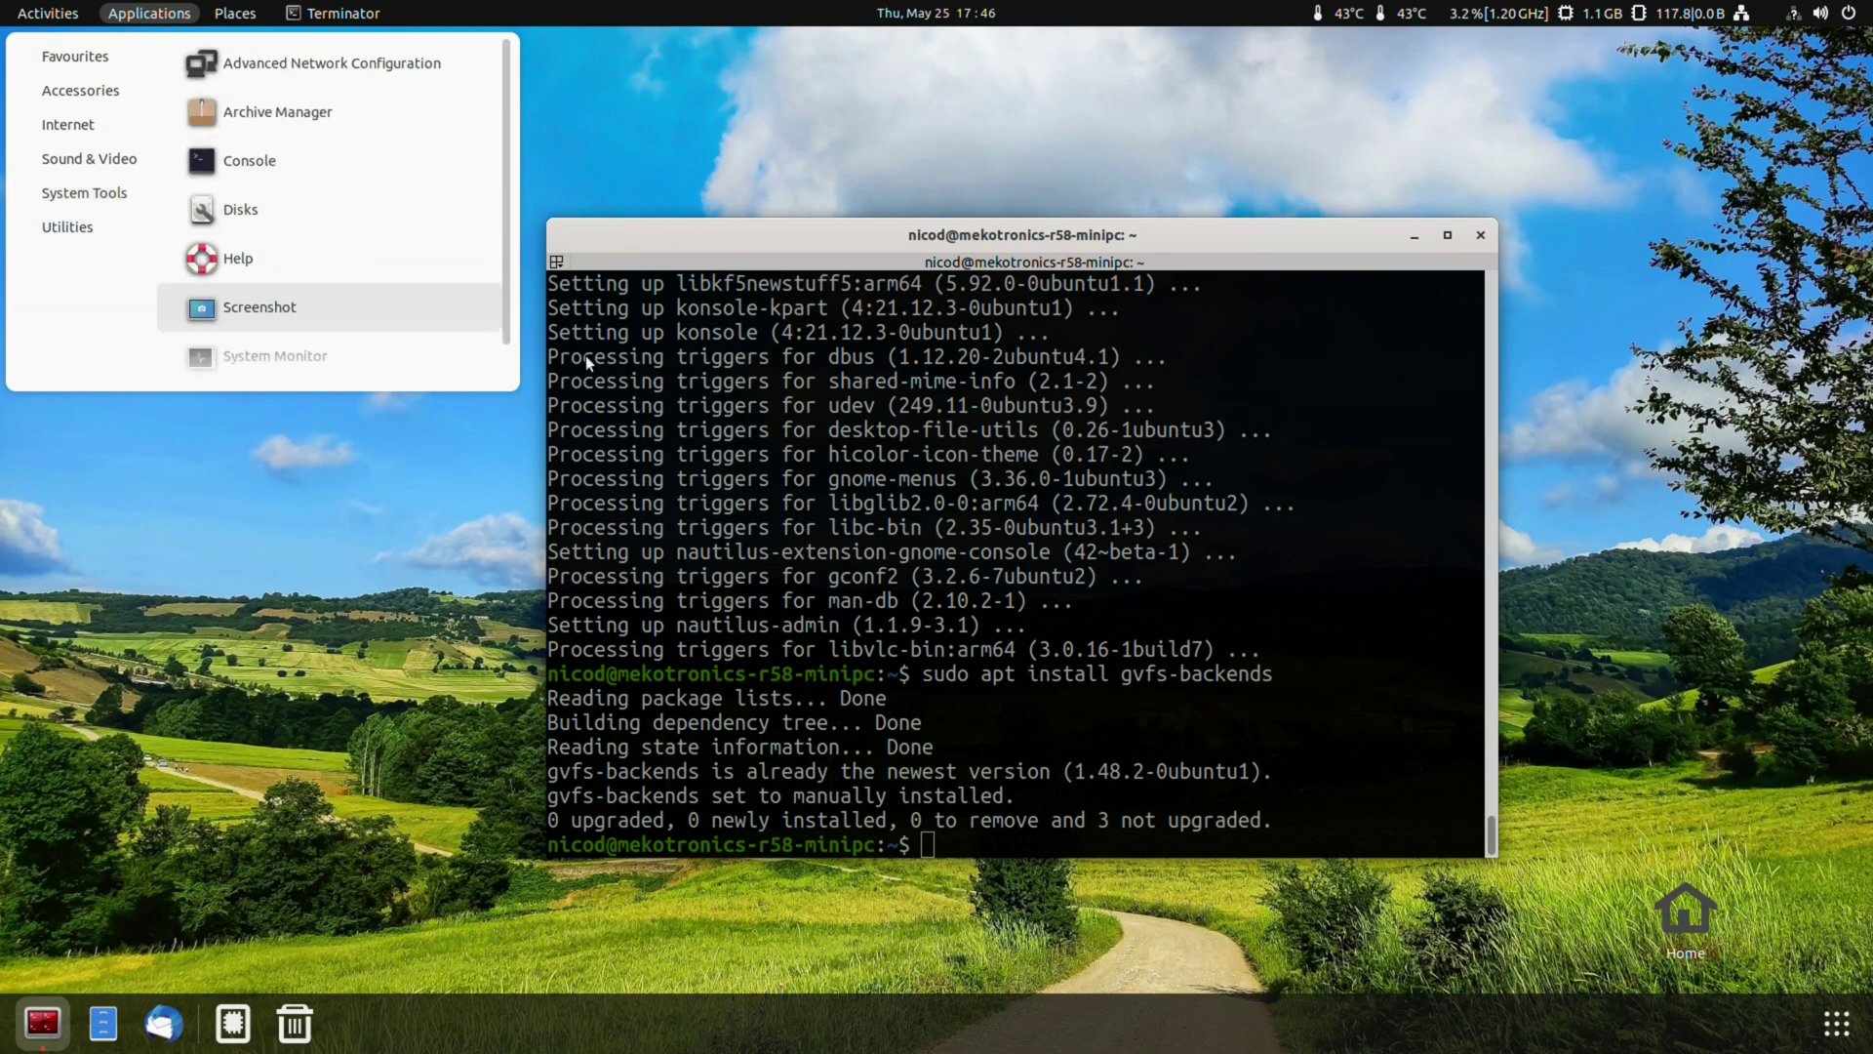
Launch Konsole from the terminal and add it to the dock favourites
{"action": "left_click", "coordinate": [1021, 808]}
{"action": "type", "text": "konsole"}
{"action": "key", "text": "Return"}
{"action": "right_click", "coordinate": [232, 1023]}
{"action": "left_click", "coordinate": [185, 917]}
Launch Chromium from Applications and add it to favourites
{"action": "left_click", "coordinate": [164, 12]}
{"action": "left_click", "coordinate": [273, 62]}
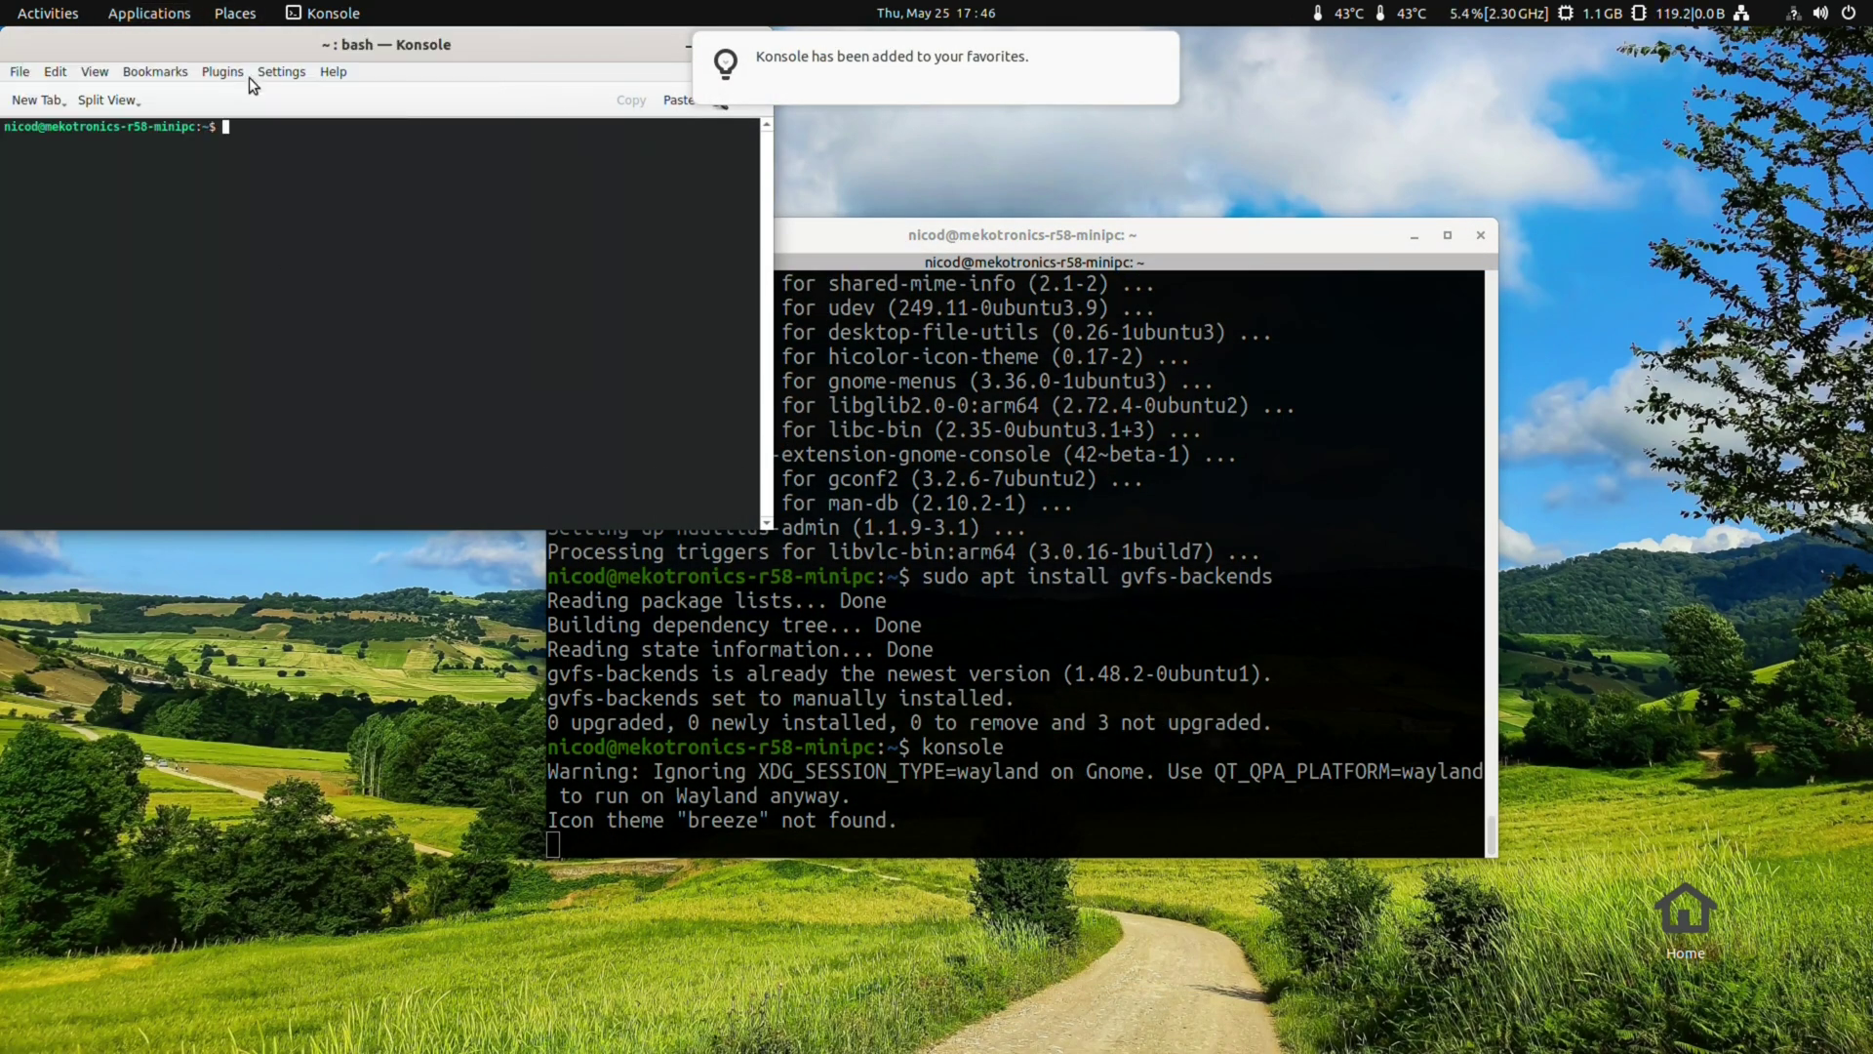
{"action": "mouse_move", "coordinate": [567, 1046]}
{"action": "right_click", "coordinate": [293, 1023]}
{"action": "left_click", "coordinate": [195, 917]}
Launch Disks, add it to favourites, and bring Chromium back to the front
{"action": "left_click", "coordinate": [129, 13]}
{"action": "mouse_move", "coordinate": [84, 188]}
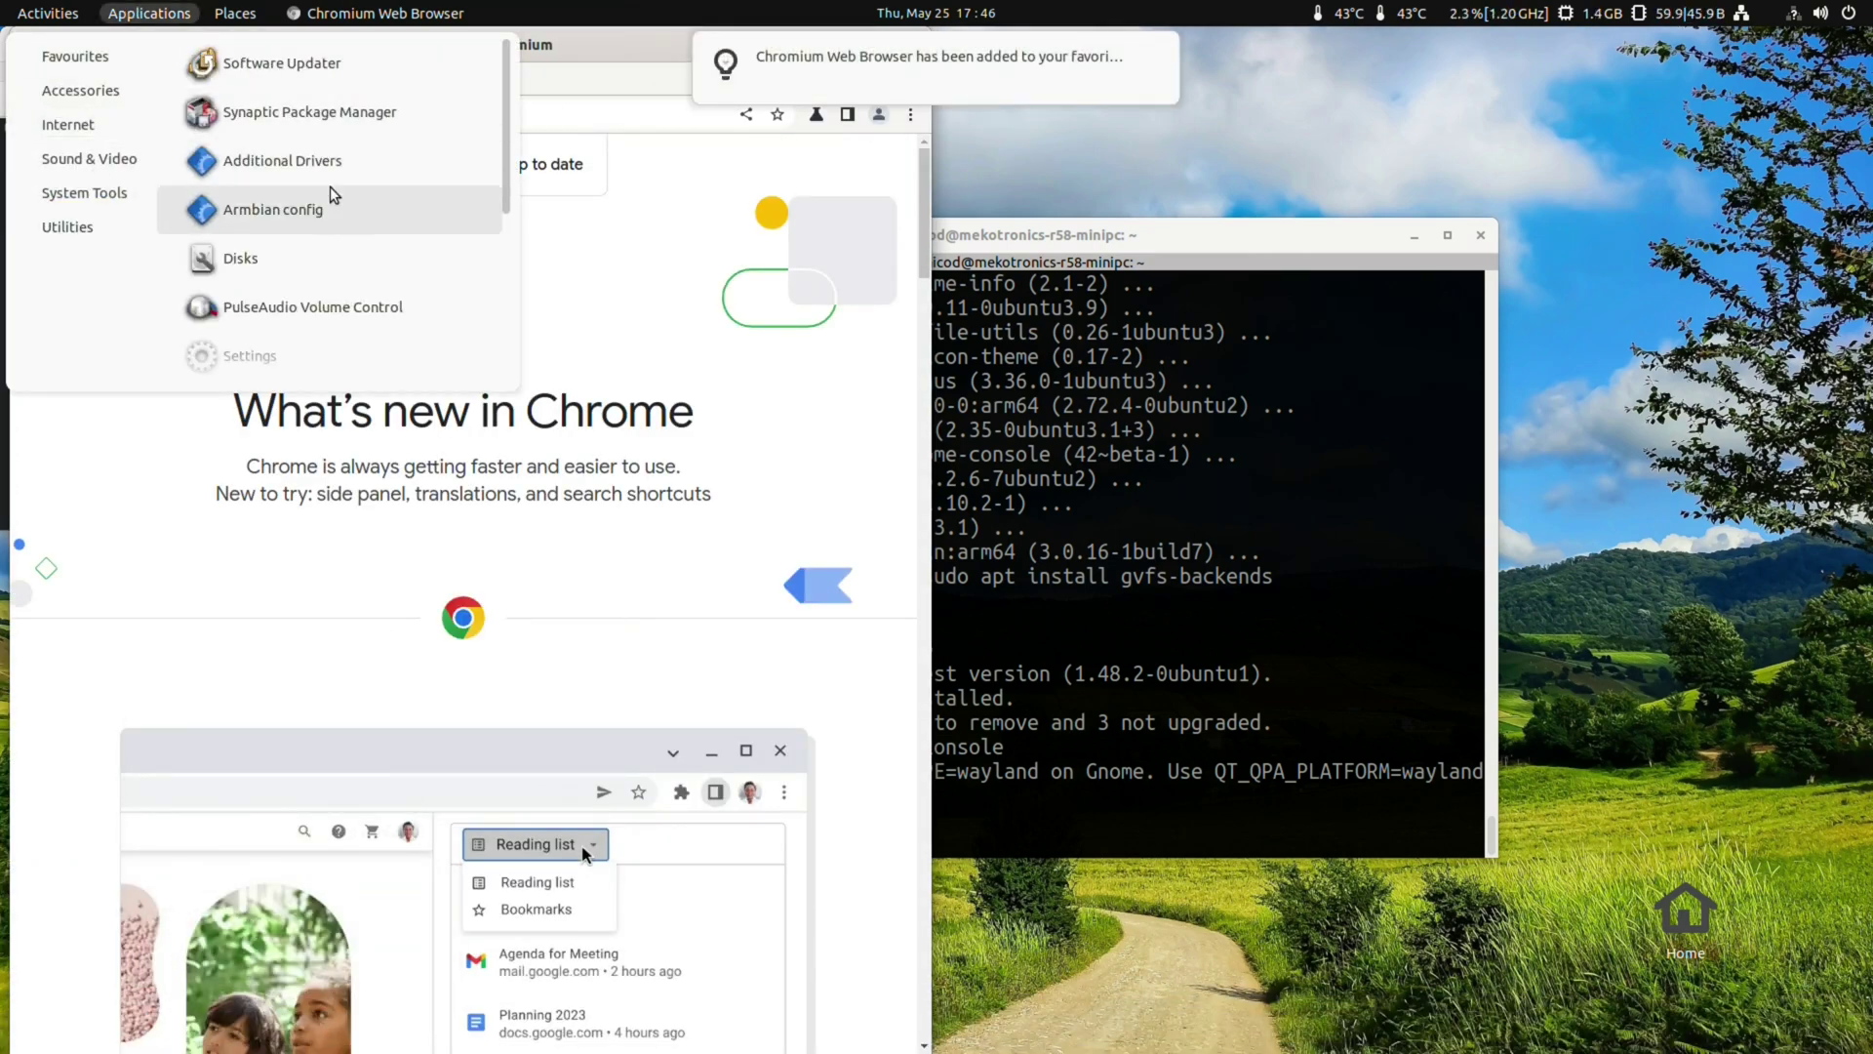
{"action": "left_click", "coordinate": [234, 254]}
{"action": "mouse_move", "coordinate": [384, 1049]}
{"action": "right_click", "coordinate": [356, 1020]}
{"action": "left_click", "coordinate": [293, 915]}
{"action": "left_click", "coordinate": [293, 1020]}
Launch Transmission, add it to favourites, accept its disclaimer, and close it
{"action": "left_click", "coordinate": [130, 12]}
{"action": "mouse_move", "coordinate": [91, 193]}
{"action": "mouse_move", "coordinate": [67, 124]}
{"action": "left_click", "coordinate": [259, 158]}
{"action": "right_click", "coordinate": [405, 1025]}
{"action": "left_click", "coordinate": [363, 925]}
{"action": "left_click", "coordinate": [502, 430]}
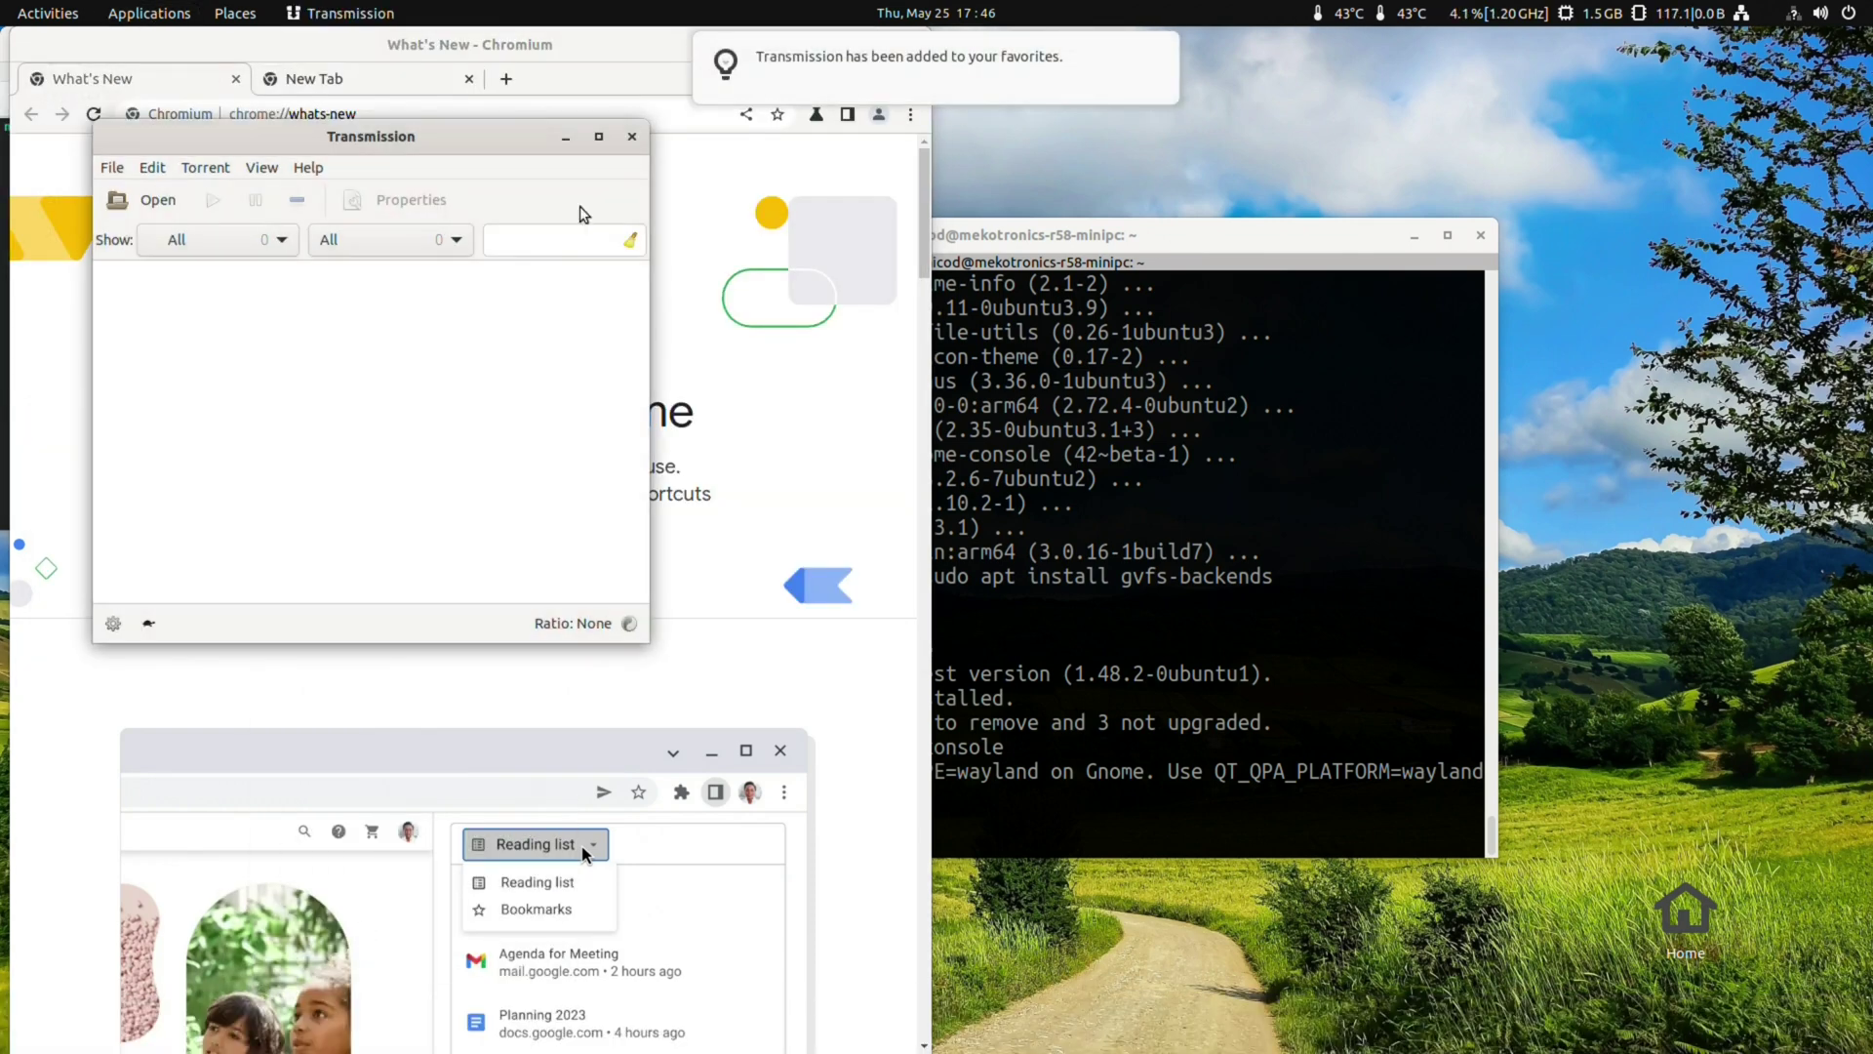
{"action": "left_click", "coordinate": [632, 136]}
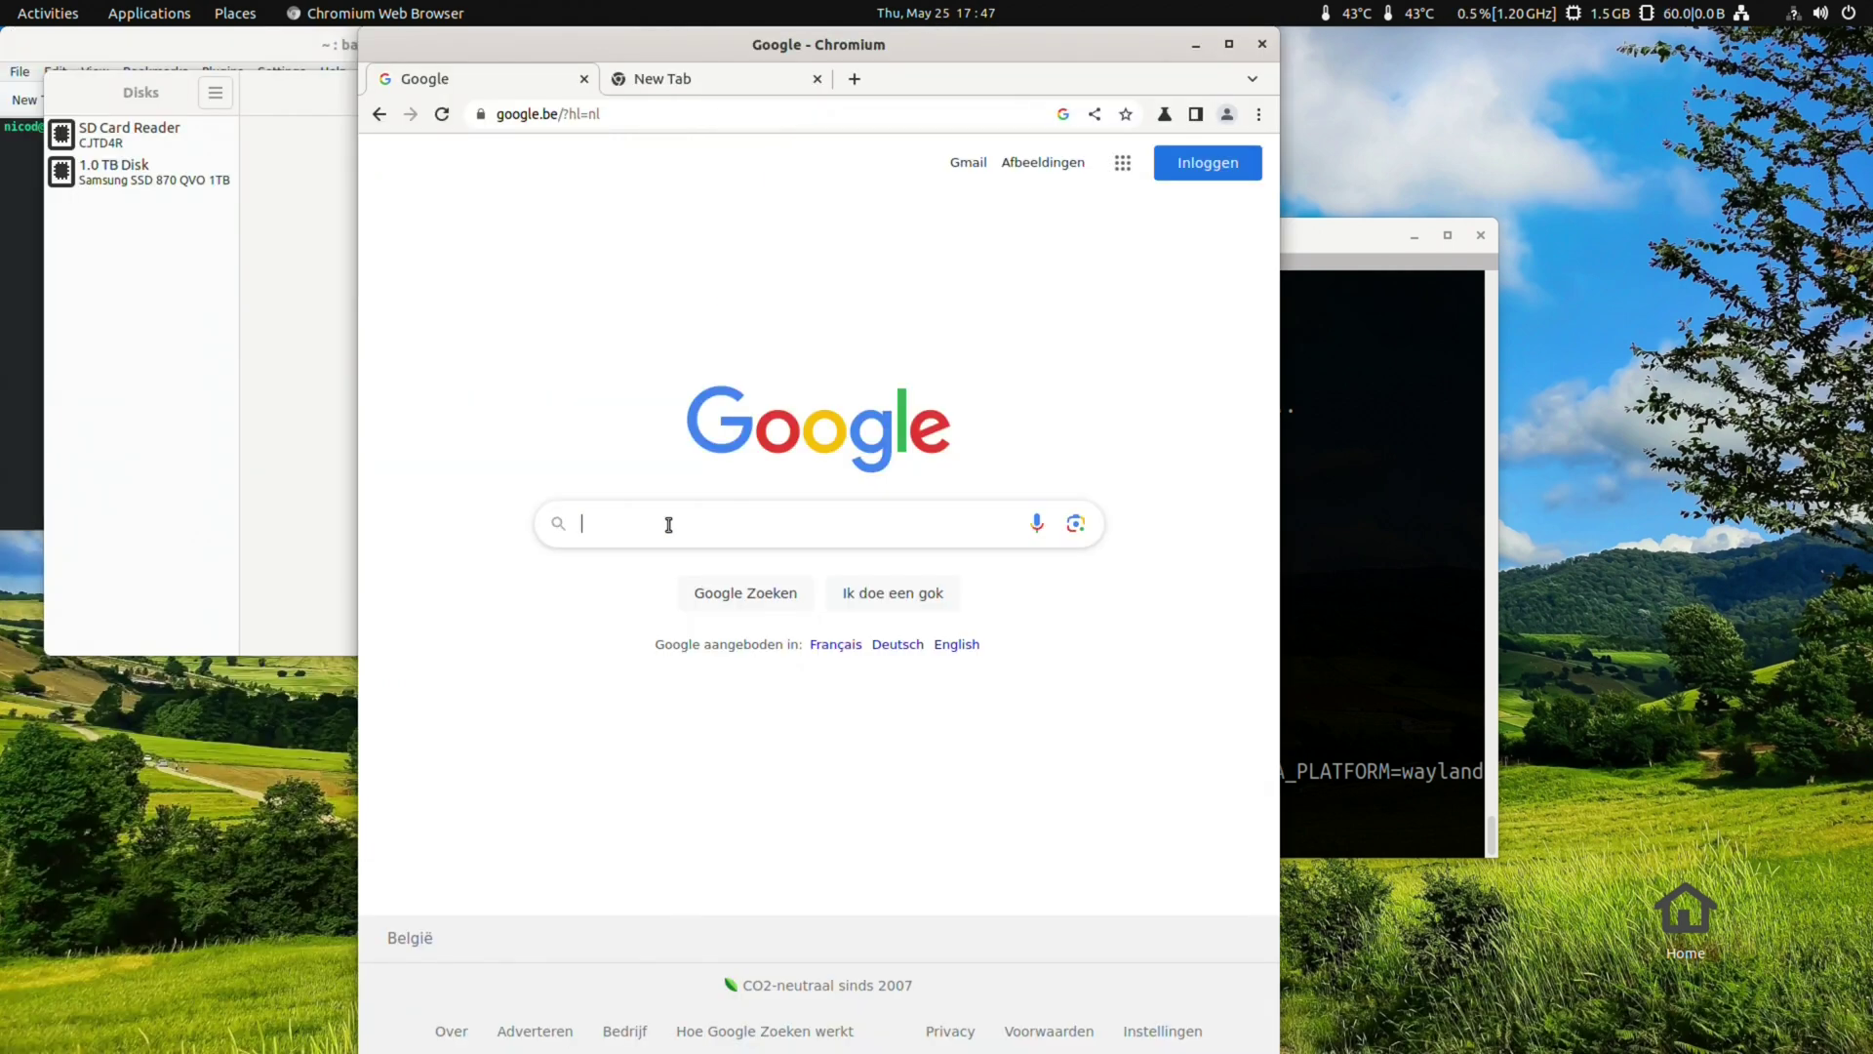
Search 'armcord download', go to armcord.xyz, and download the Linux ARM64 DEB package
{"action": "type", "text": "armcord download"}
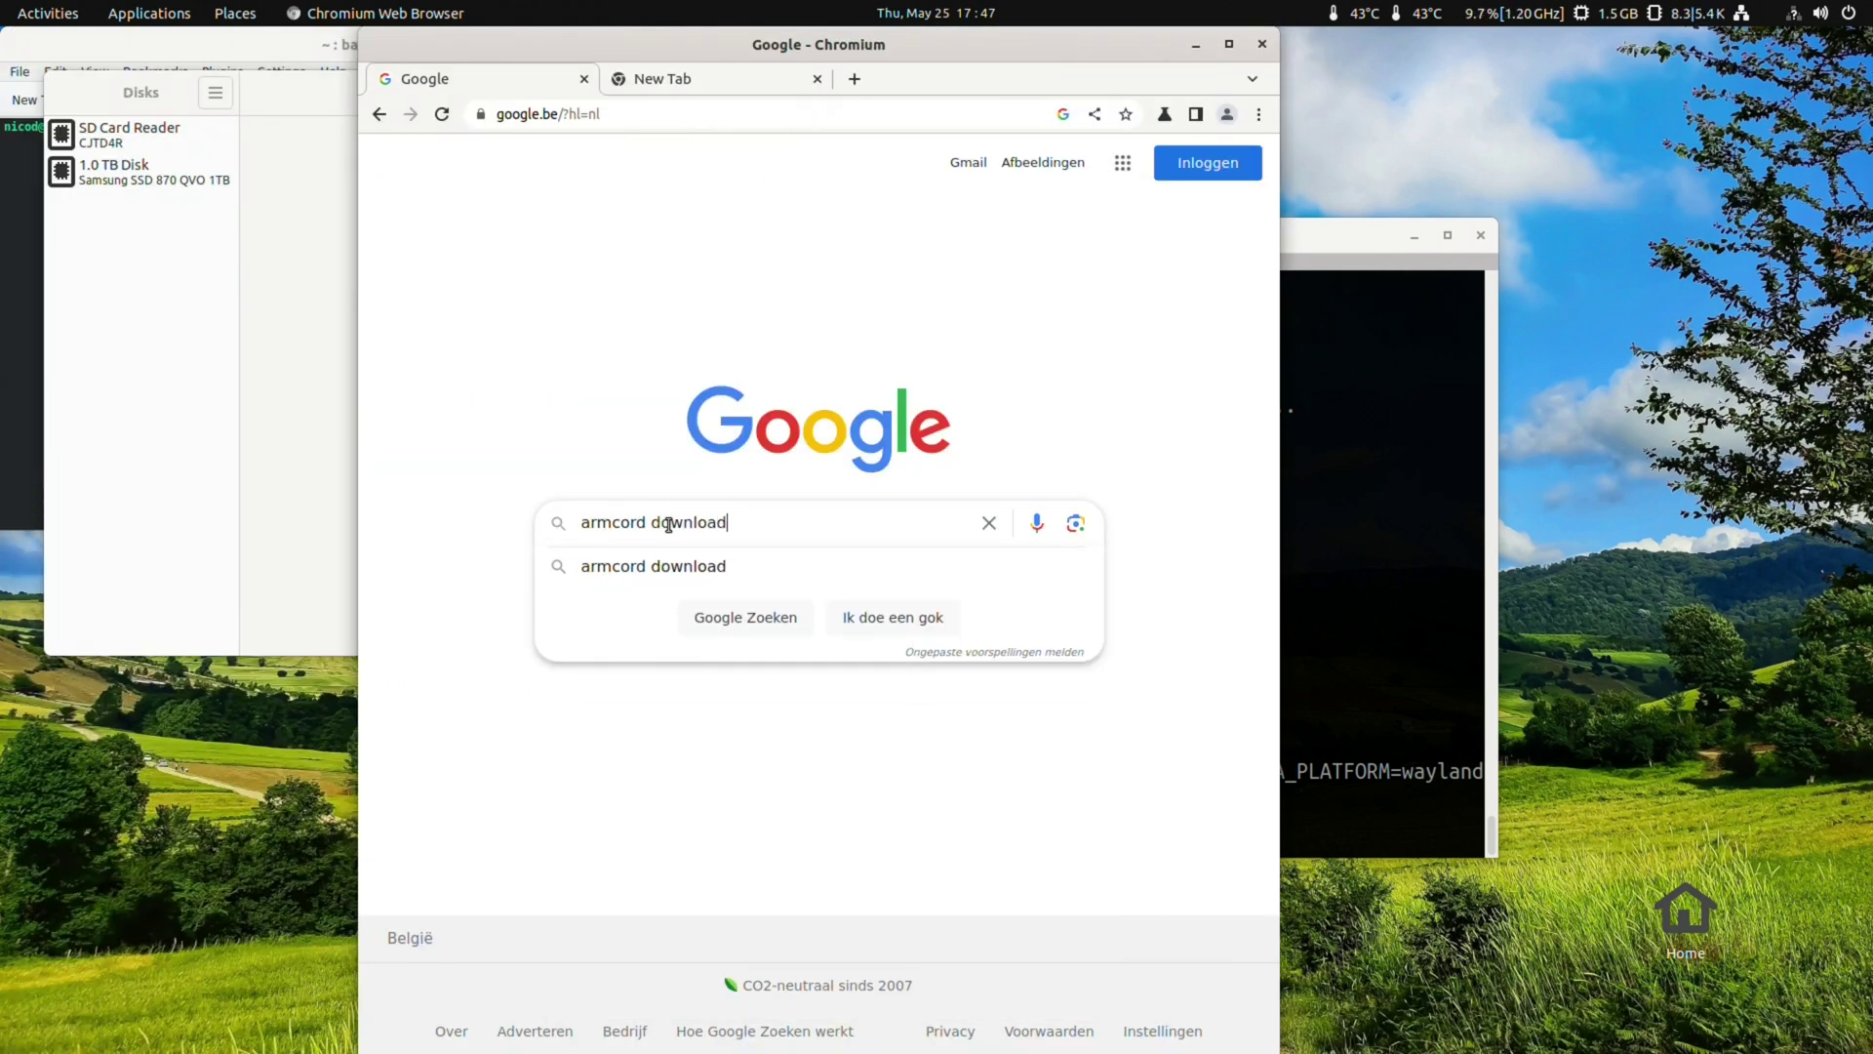
{"action": "key", "text": "Return"}
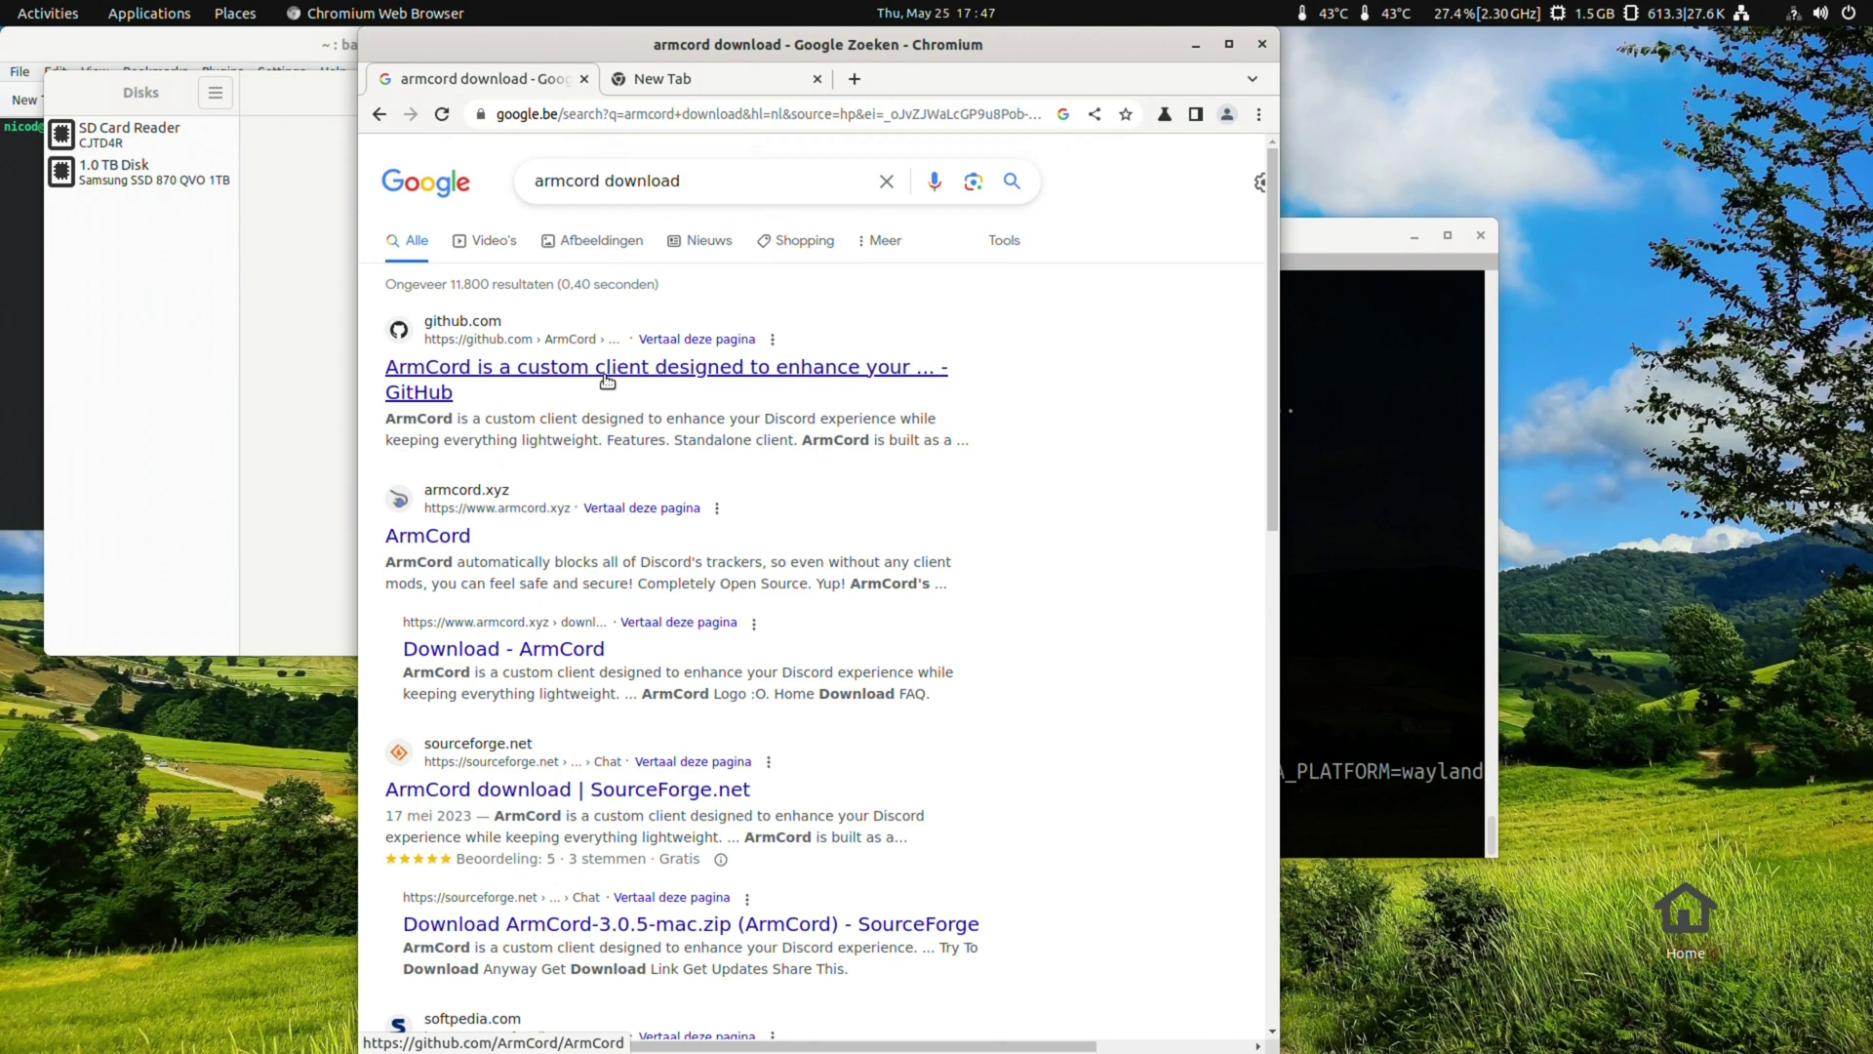
{"action": "left_click", "coordinate": [650, 381]}
{"action": "key", "text": "alt+Left"}
{"action": "left_click", "coordinate": [436, 536]}
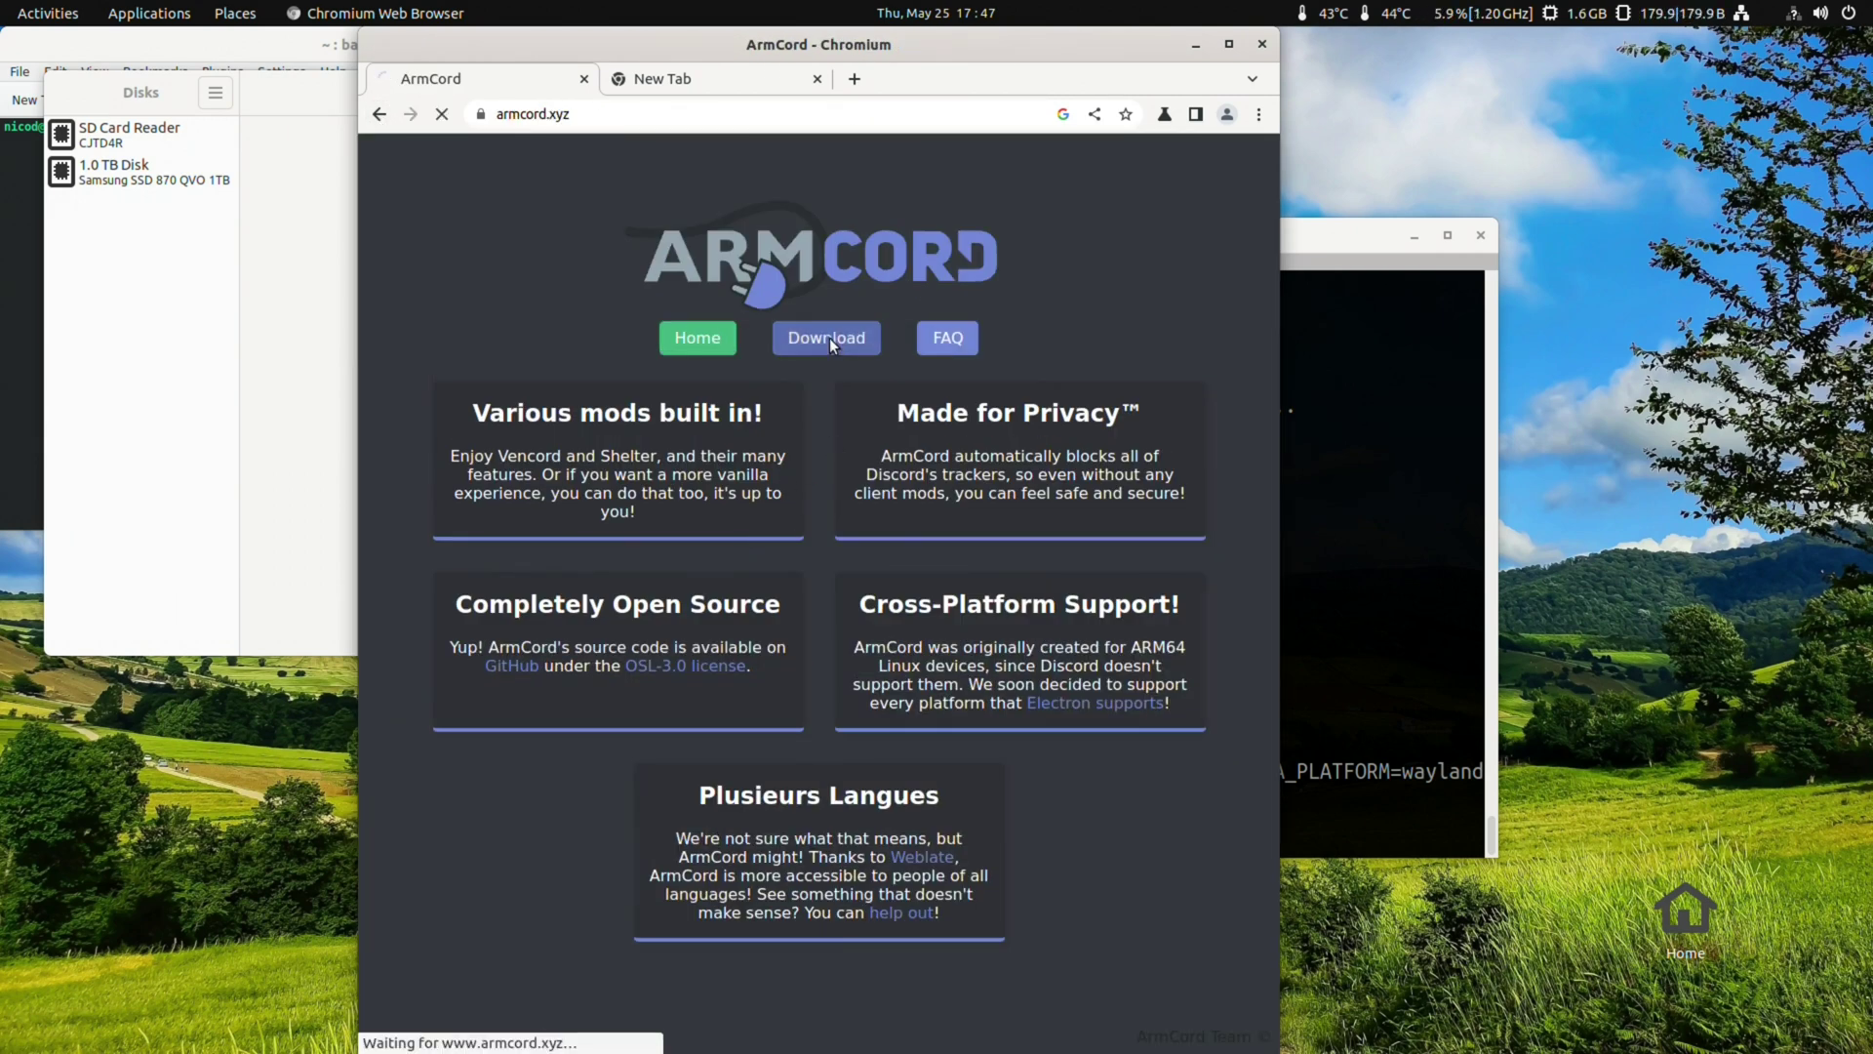
{"action": "left_click", "coordinate": [828, 339]}
{"action": "left_click", "coordinate": [963, 685]}
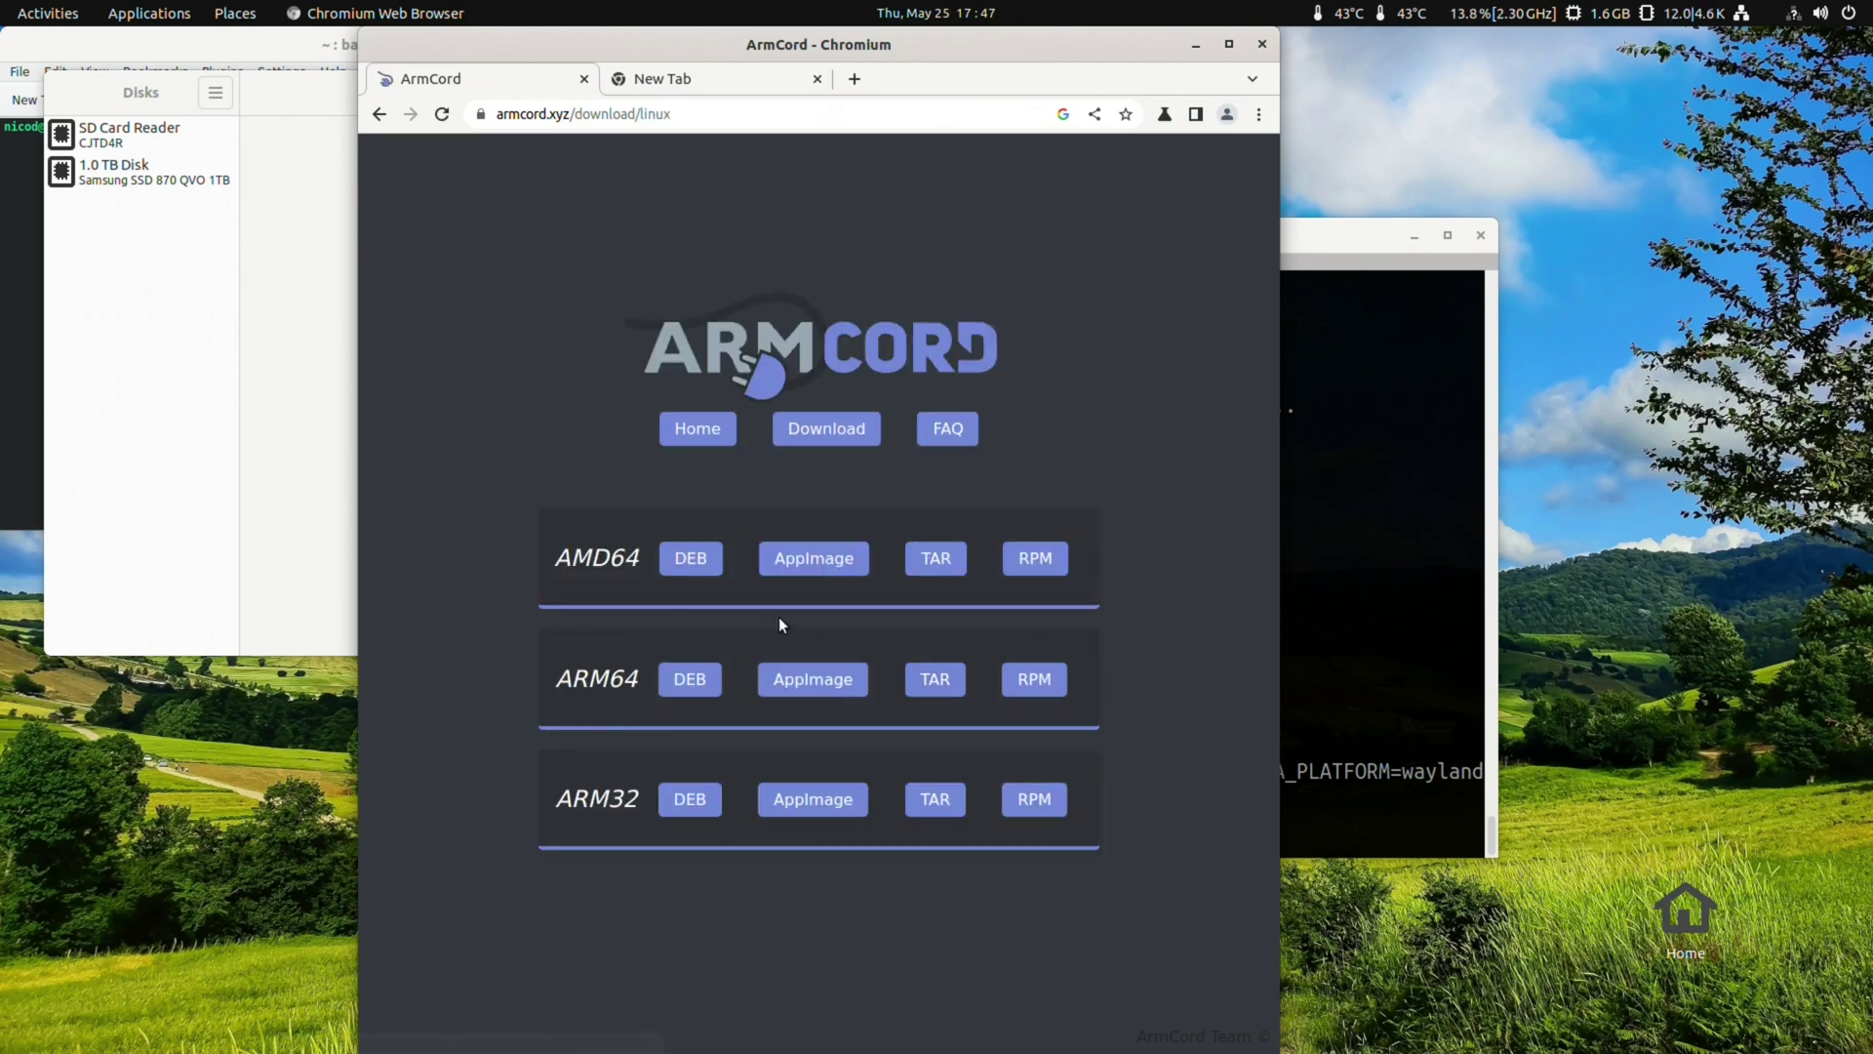
{"action": "left_click", "coordinate": [699, 681]}
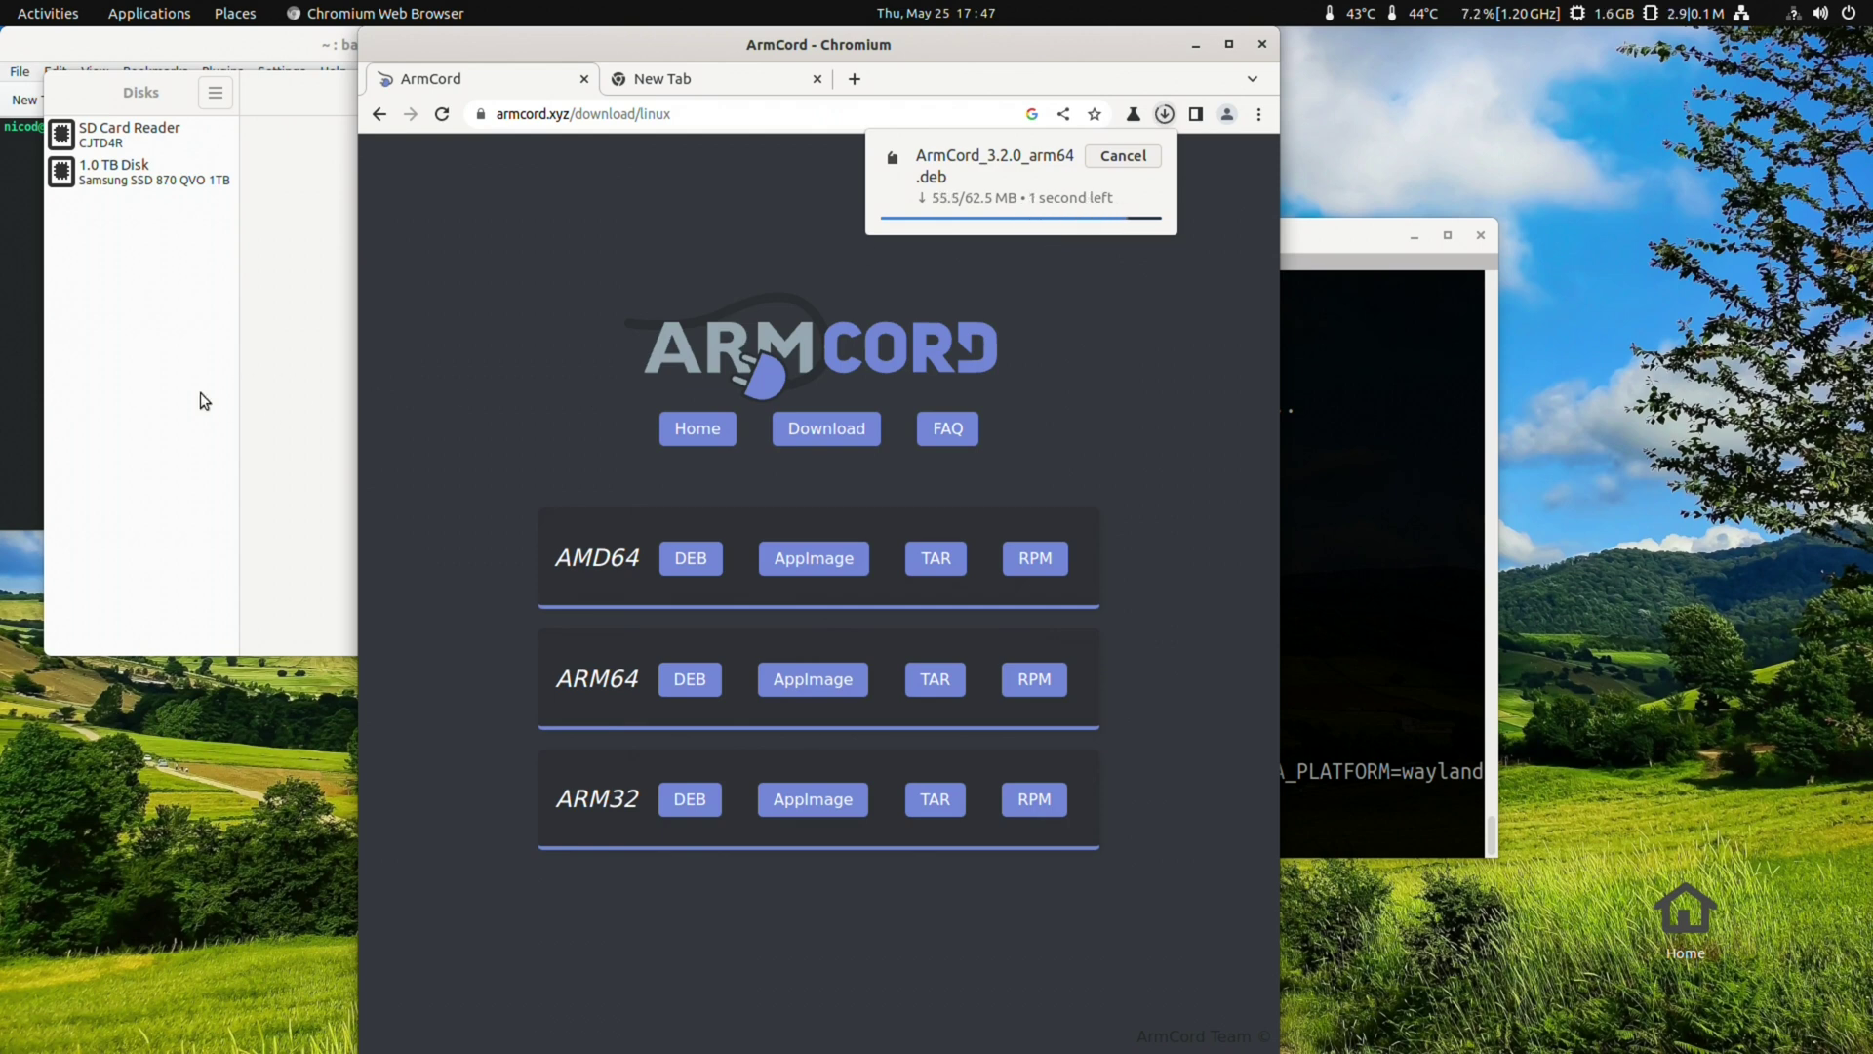
In an enlarged Konsole, change into the Downloads folder and list its files
{"action": "key", "text": "alt+Tab"}
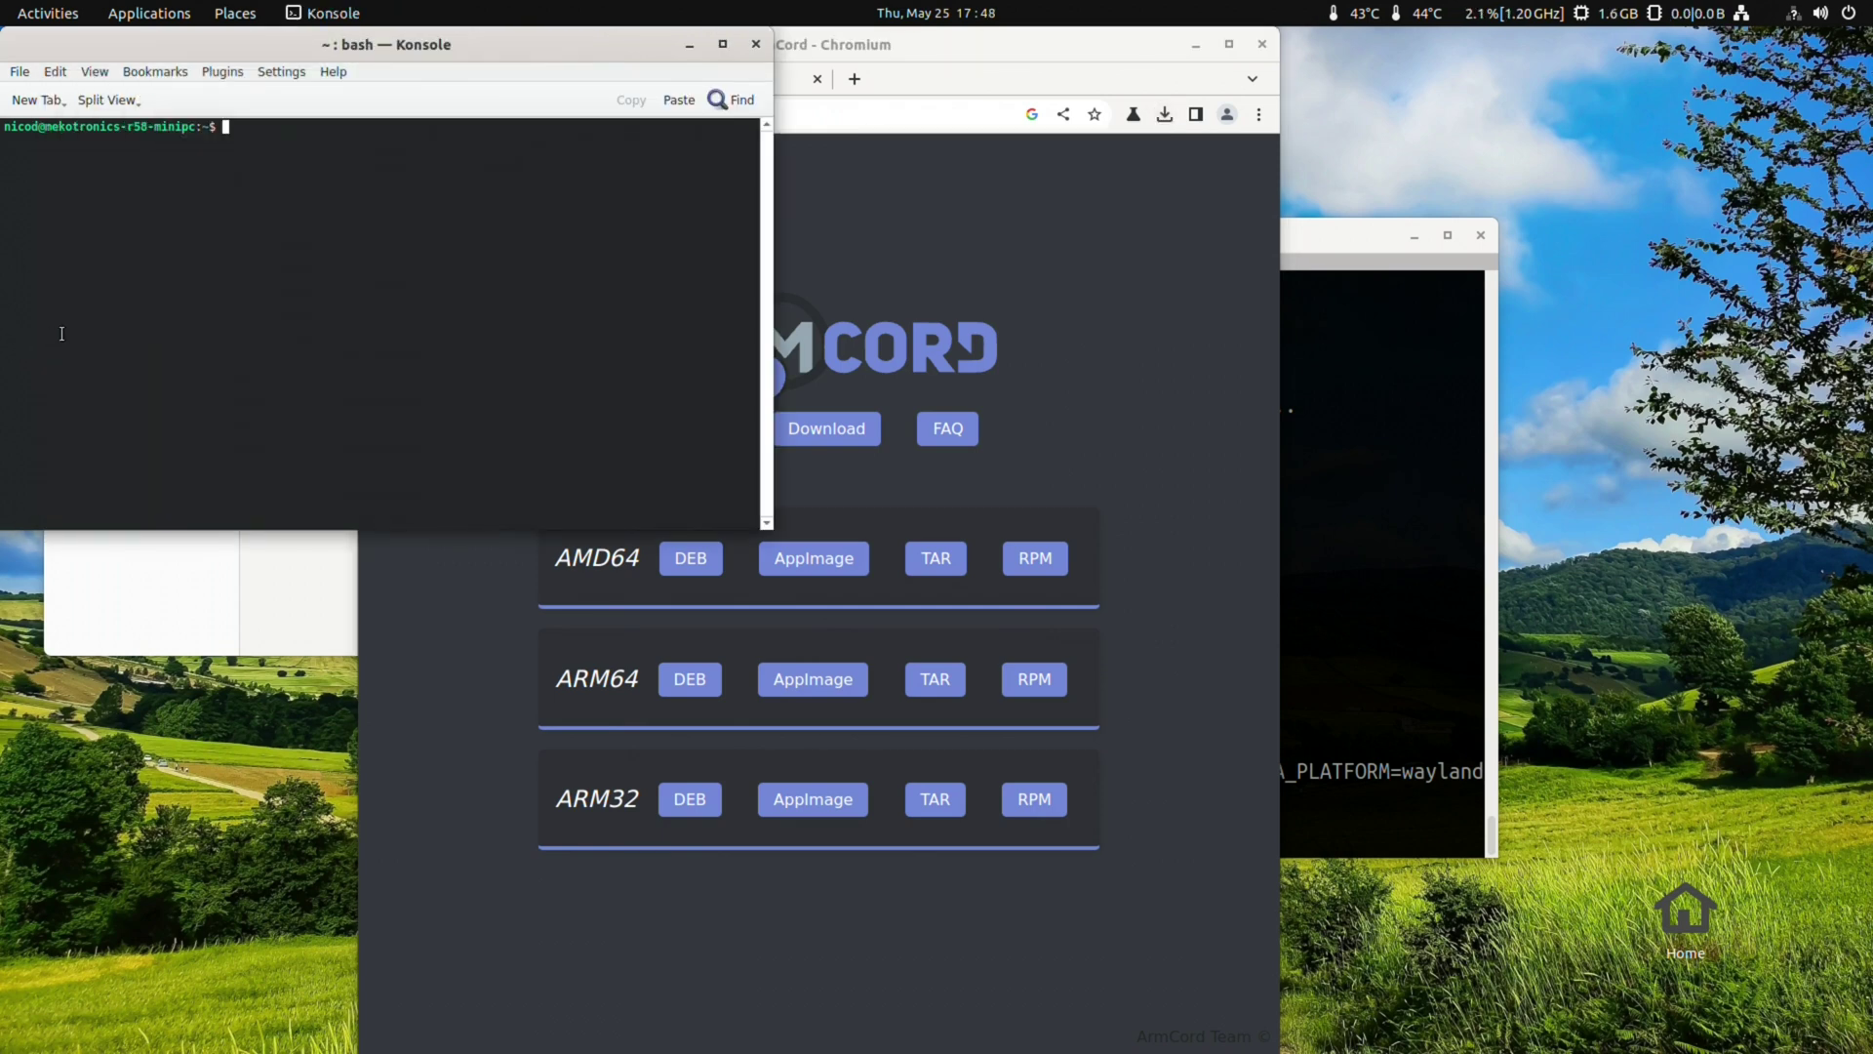
{"action": "key", "text": "ctrl+plus"}
{"action": "key", "text": "ctrl+plus"}
{"action": "type", "text": "cd Dozn"}
{"action": "key", "text": "BackSpace"}
{"action": "key", "text": "BackSpace"}
{"action": "type", "text": "wn"}
{"action": "key", "text": "Tab"}
{"action": "key", "text": "Return"}
{"action": "type", "text": "ls"}
{"action": "key", "text": "Return"}
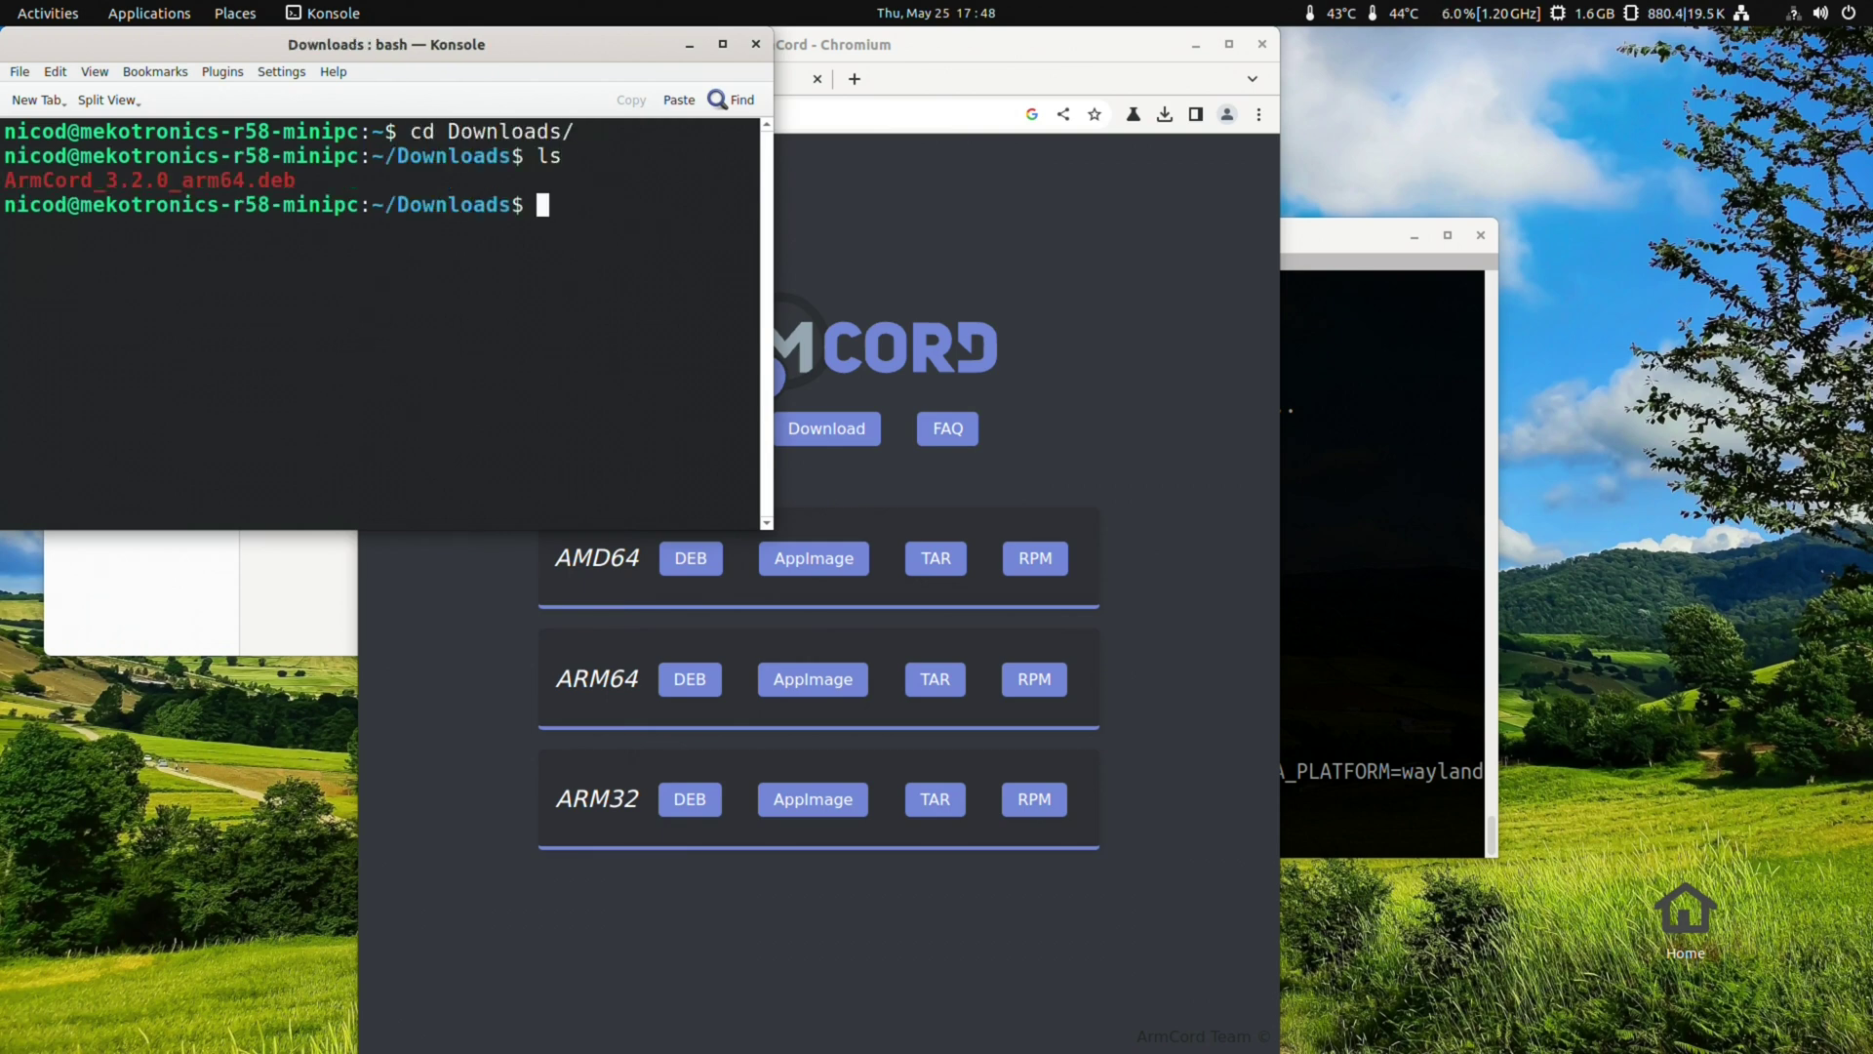
Install ArmCord_3.2.0_arm64.deb with sudo dpkg -i, entering the sudo password
{"action": "type", "text": "sudo dpkg -i A"}
{"action": "key", "text": "Tab"}
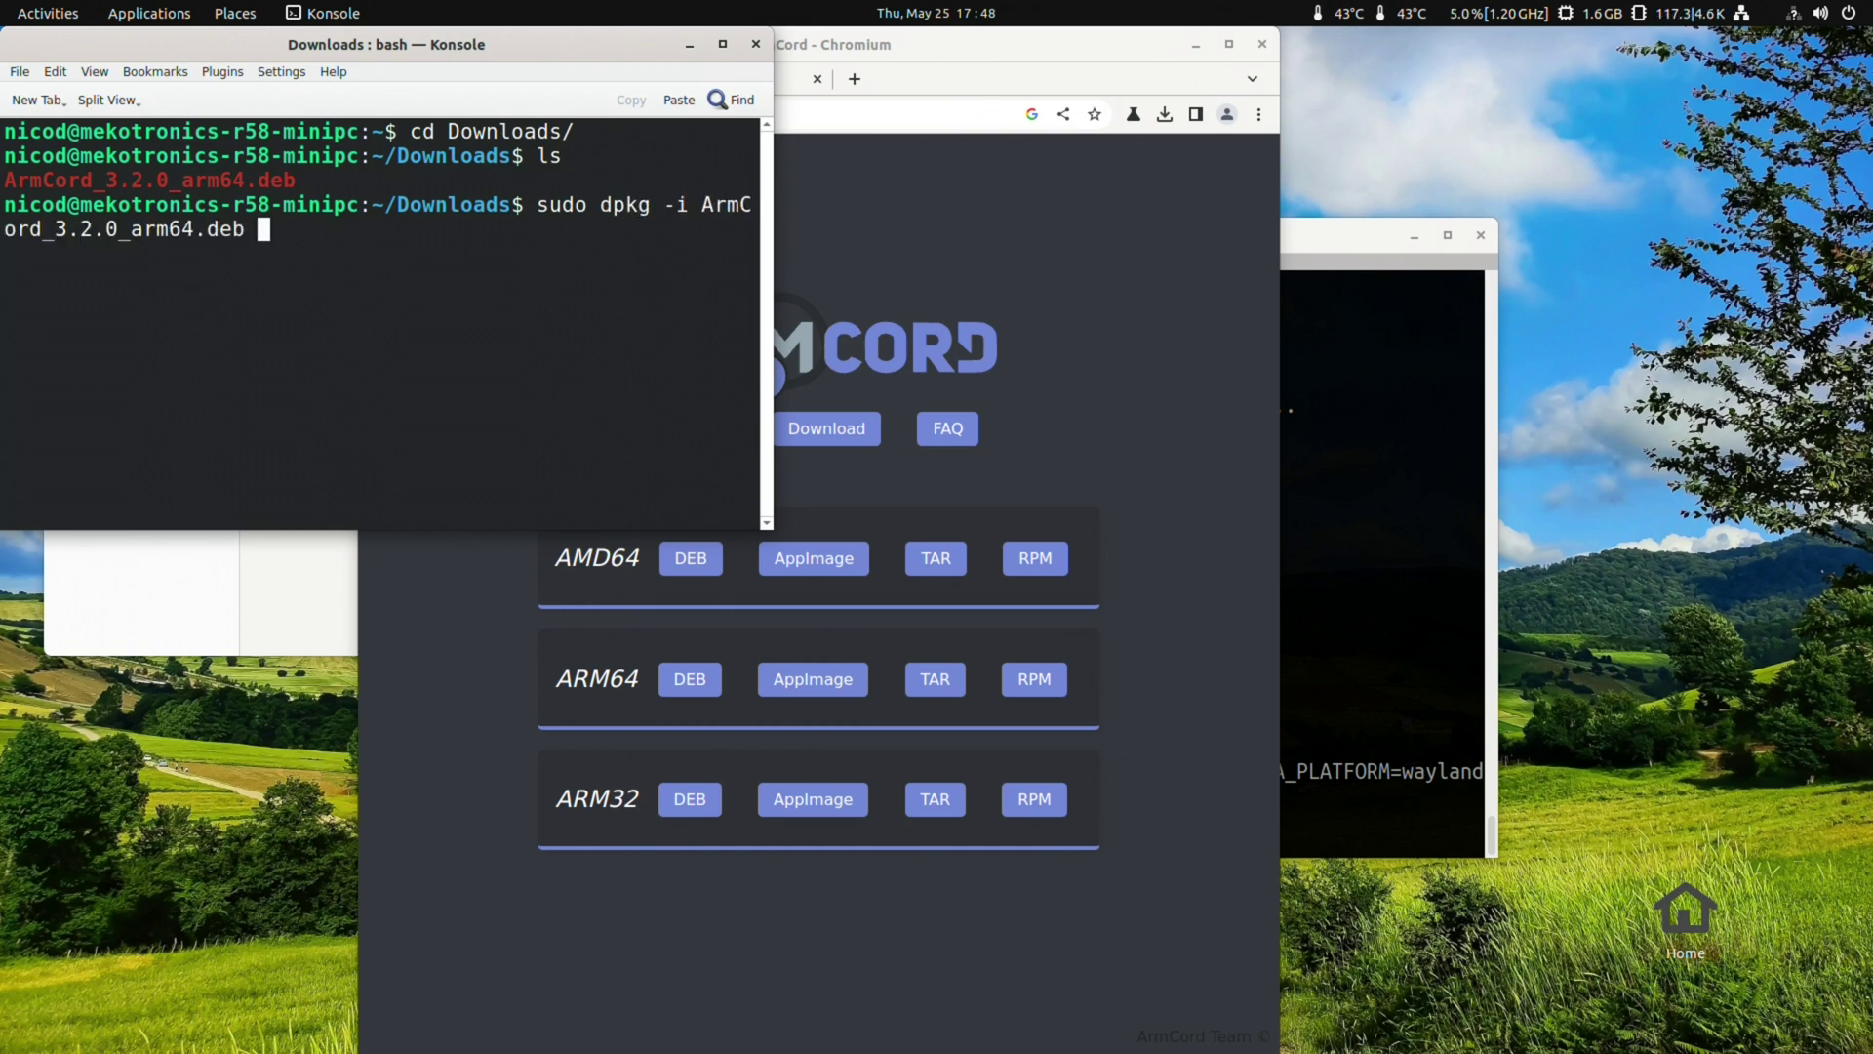
{"action": "key", "text": "Return"}
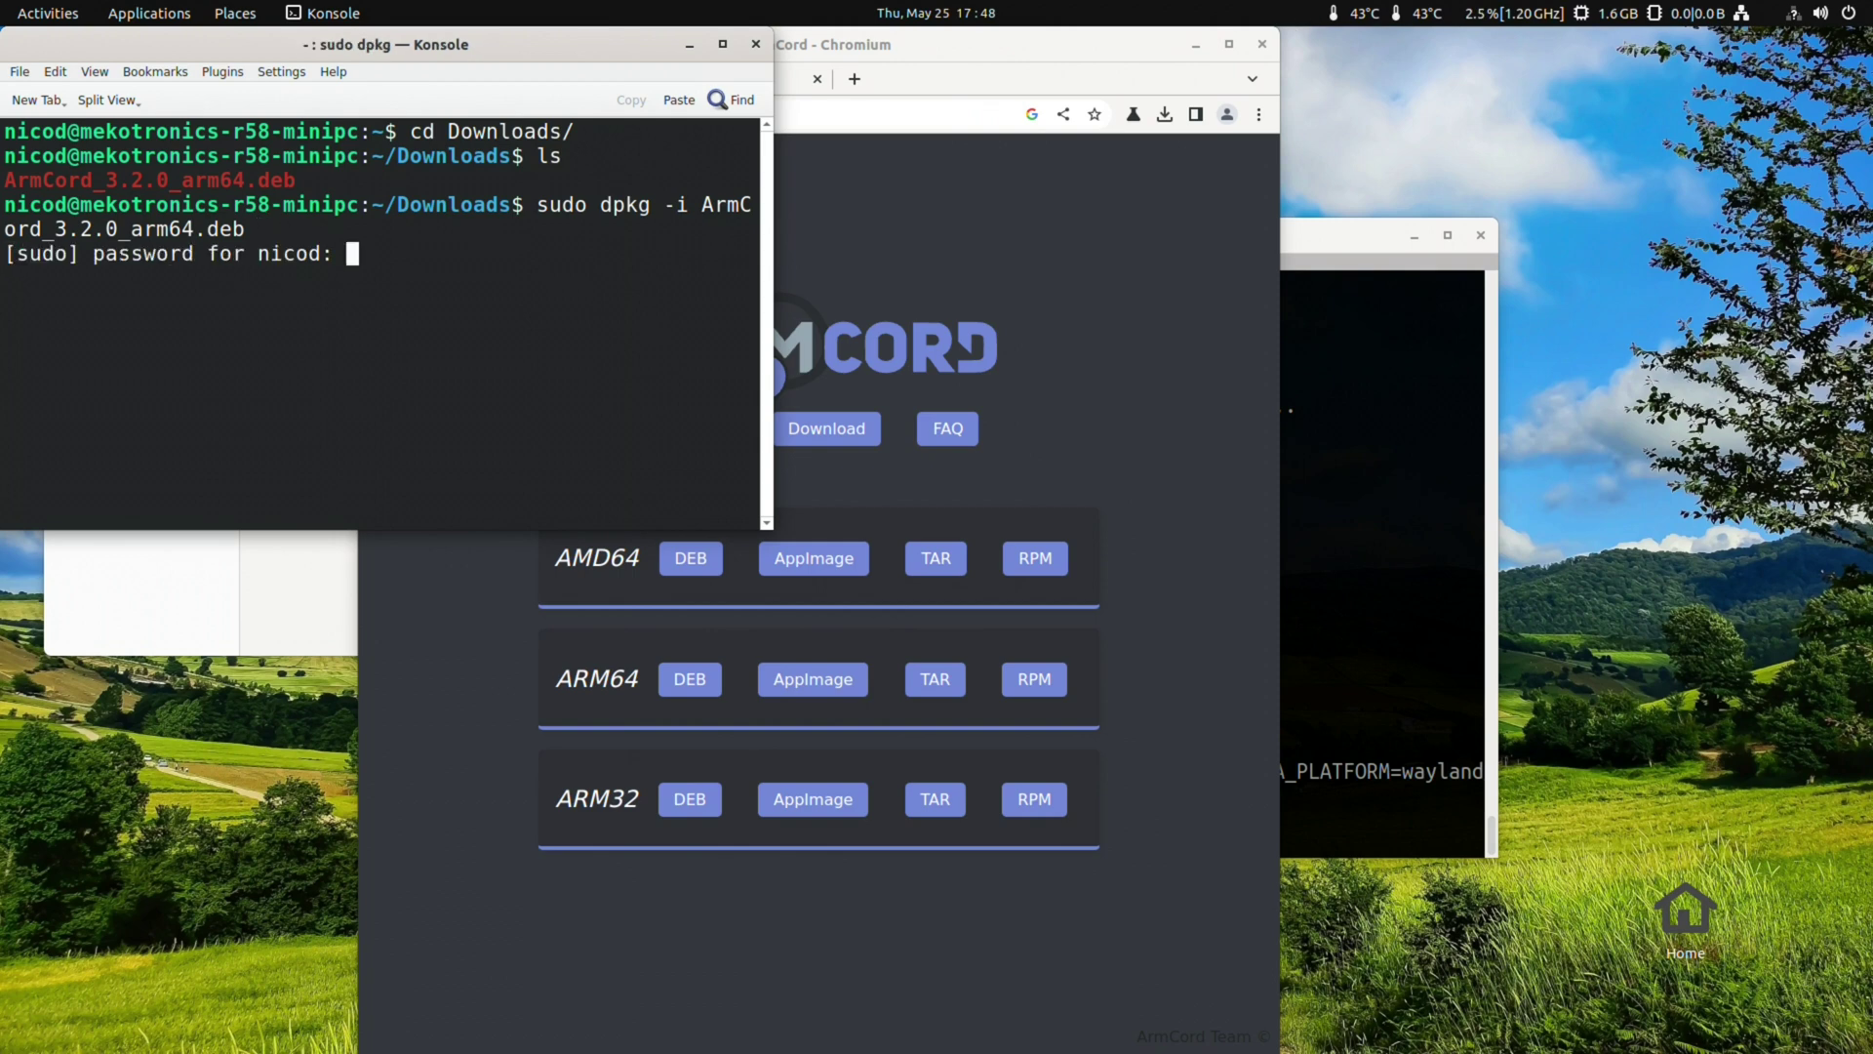
{"action": "key", "text": "Return"}
Launch ArmCord and complete its setup with the Stable channel and Vencord client mods
{"action": "left_click", "coordinate": [149, 13]}
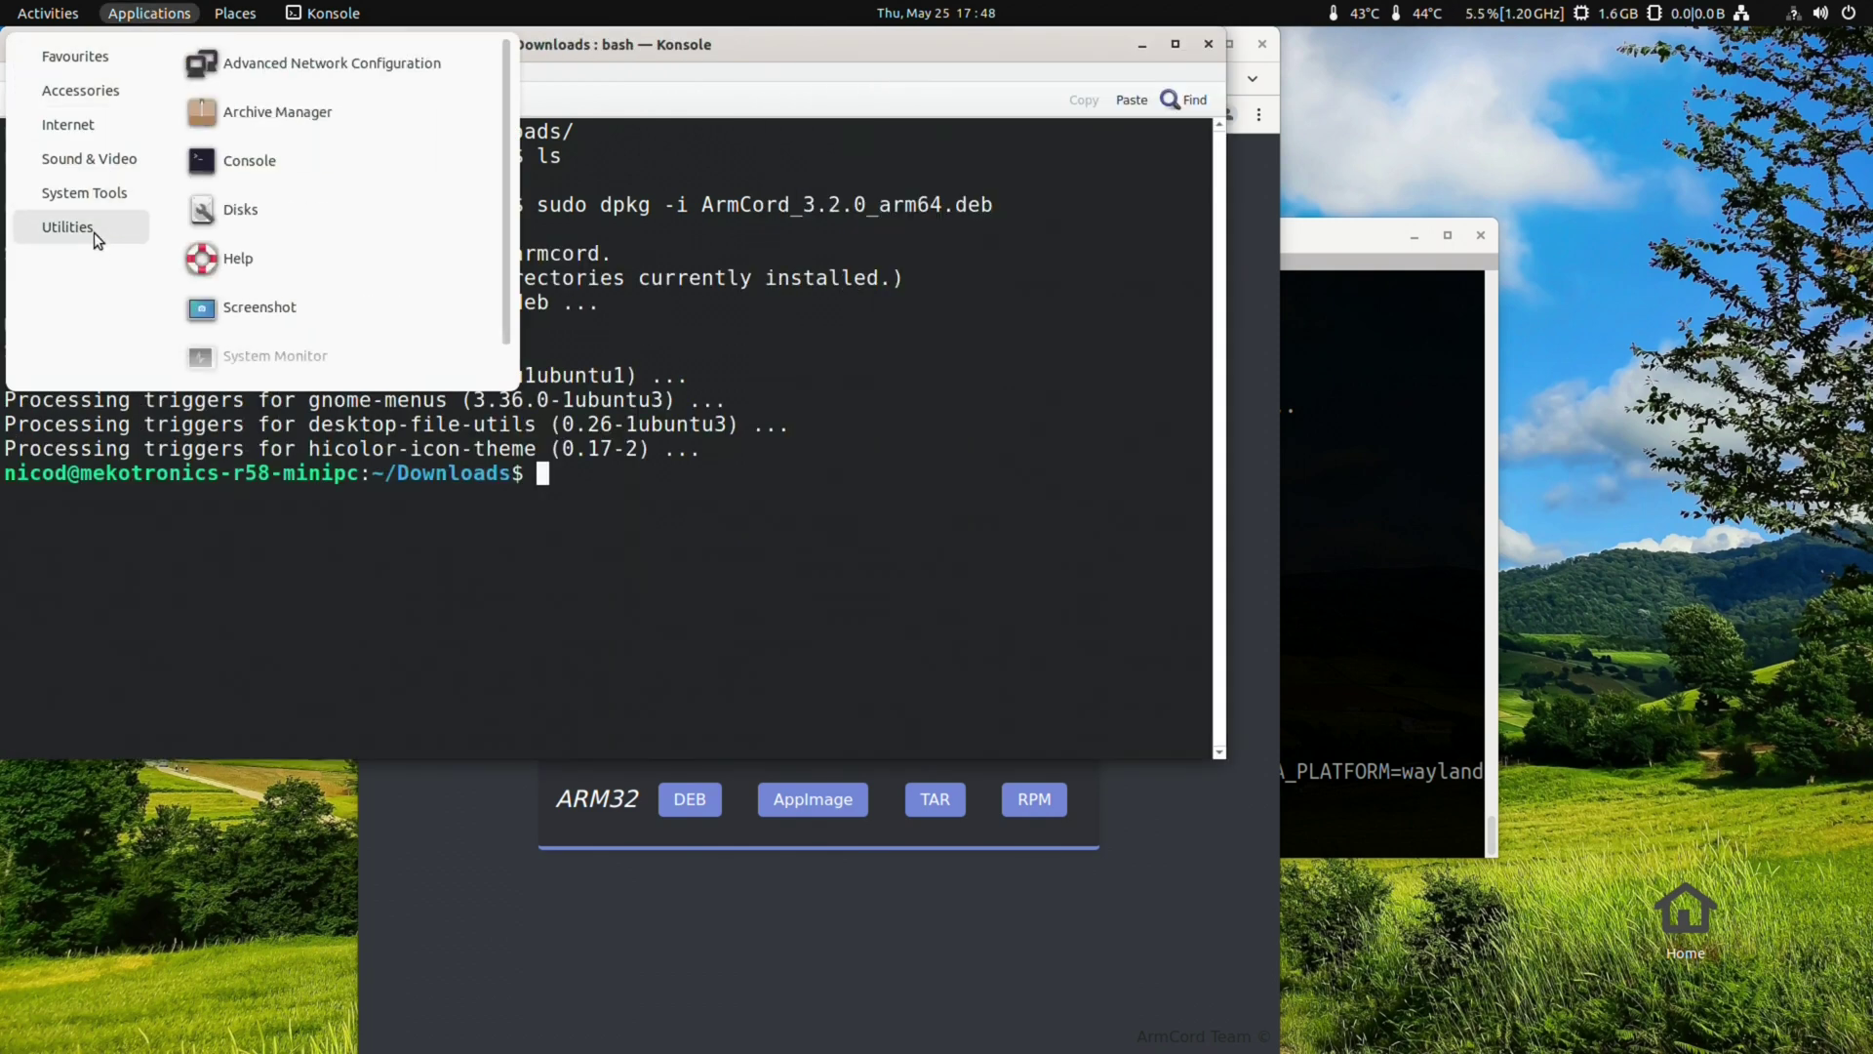
{"action": "mouse_move", "coordinate": [113, 130]}
{"action": "left_click", "coordinate": [279, 66]}
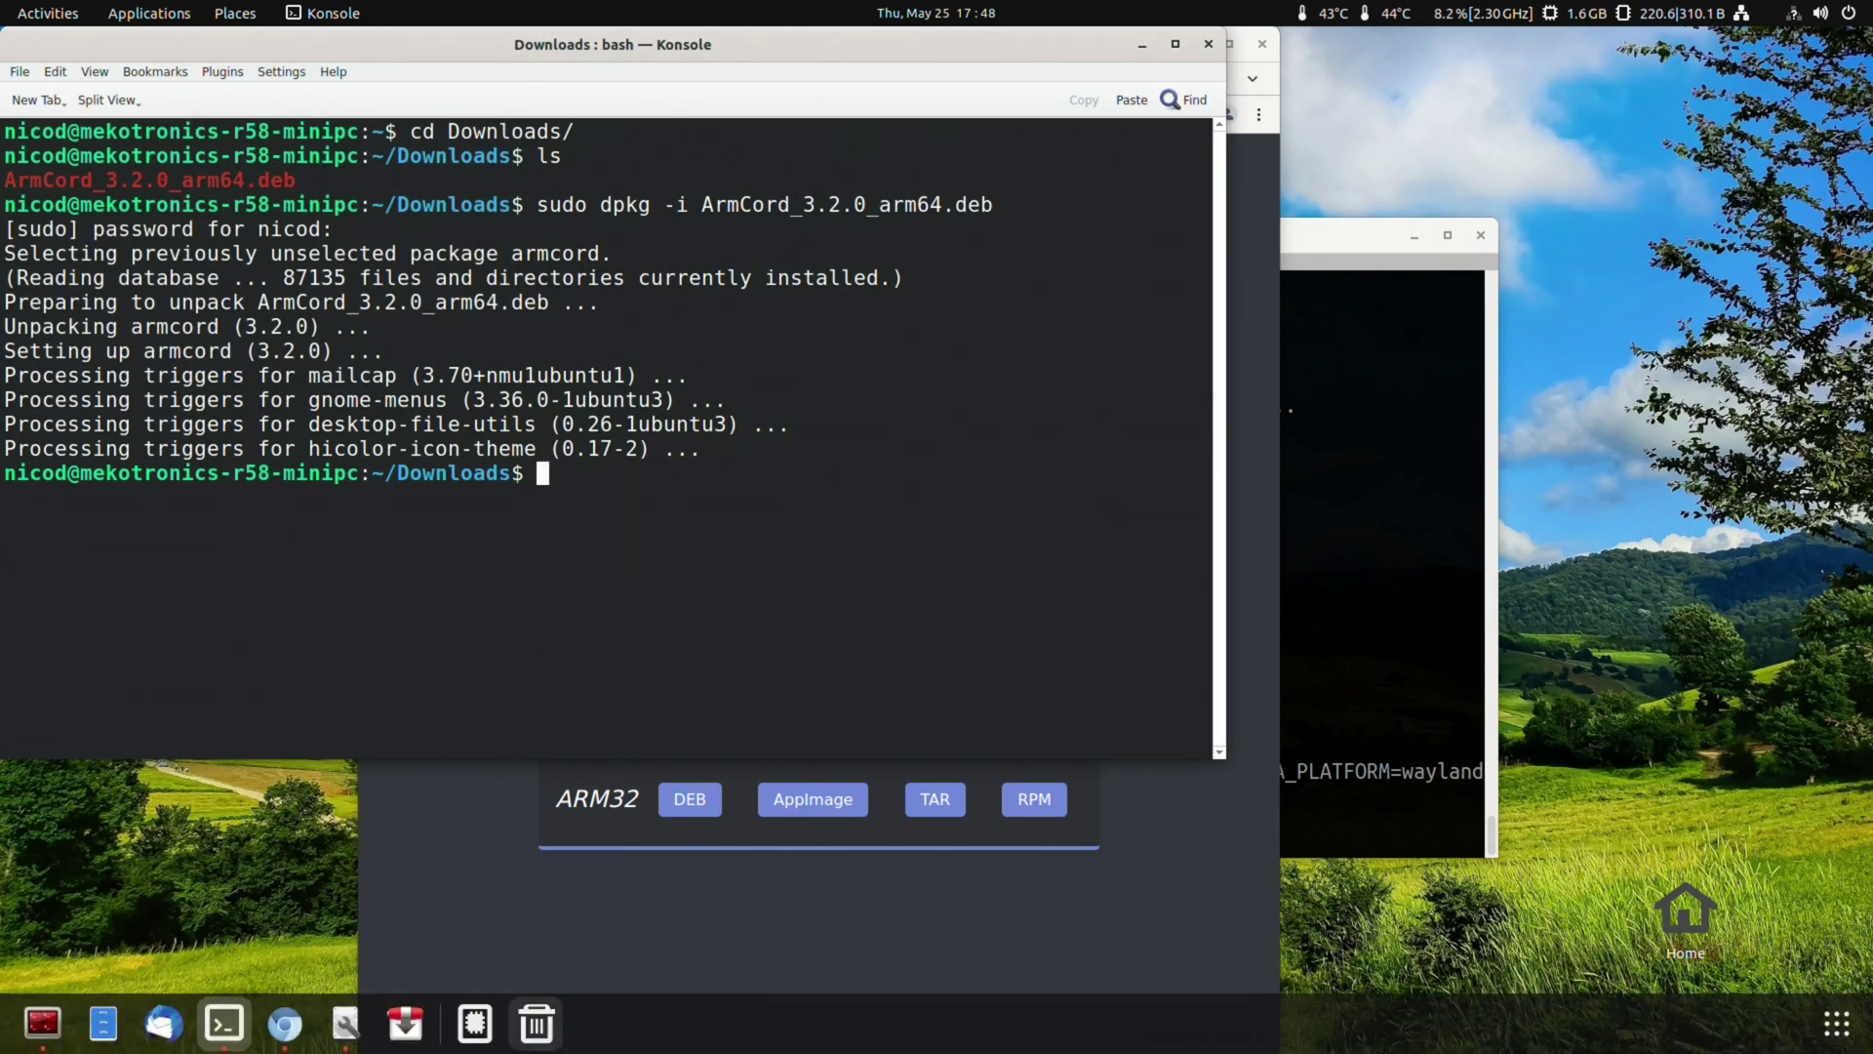
{"action": "left_click", "coordinate": [1045, 676]}
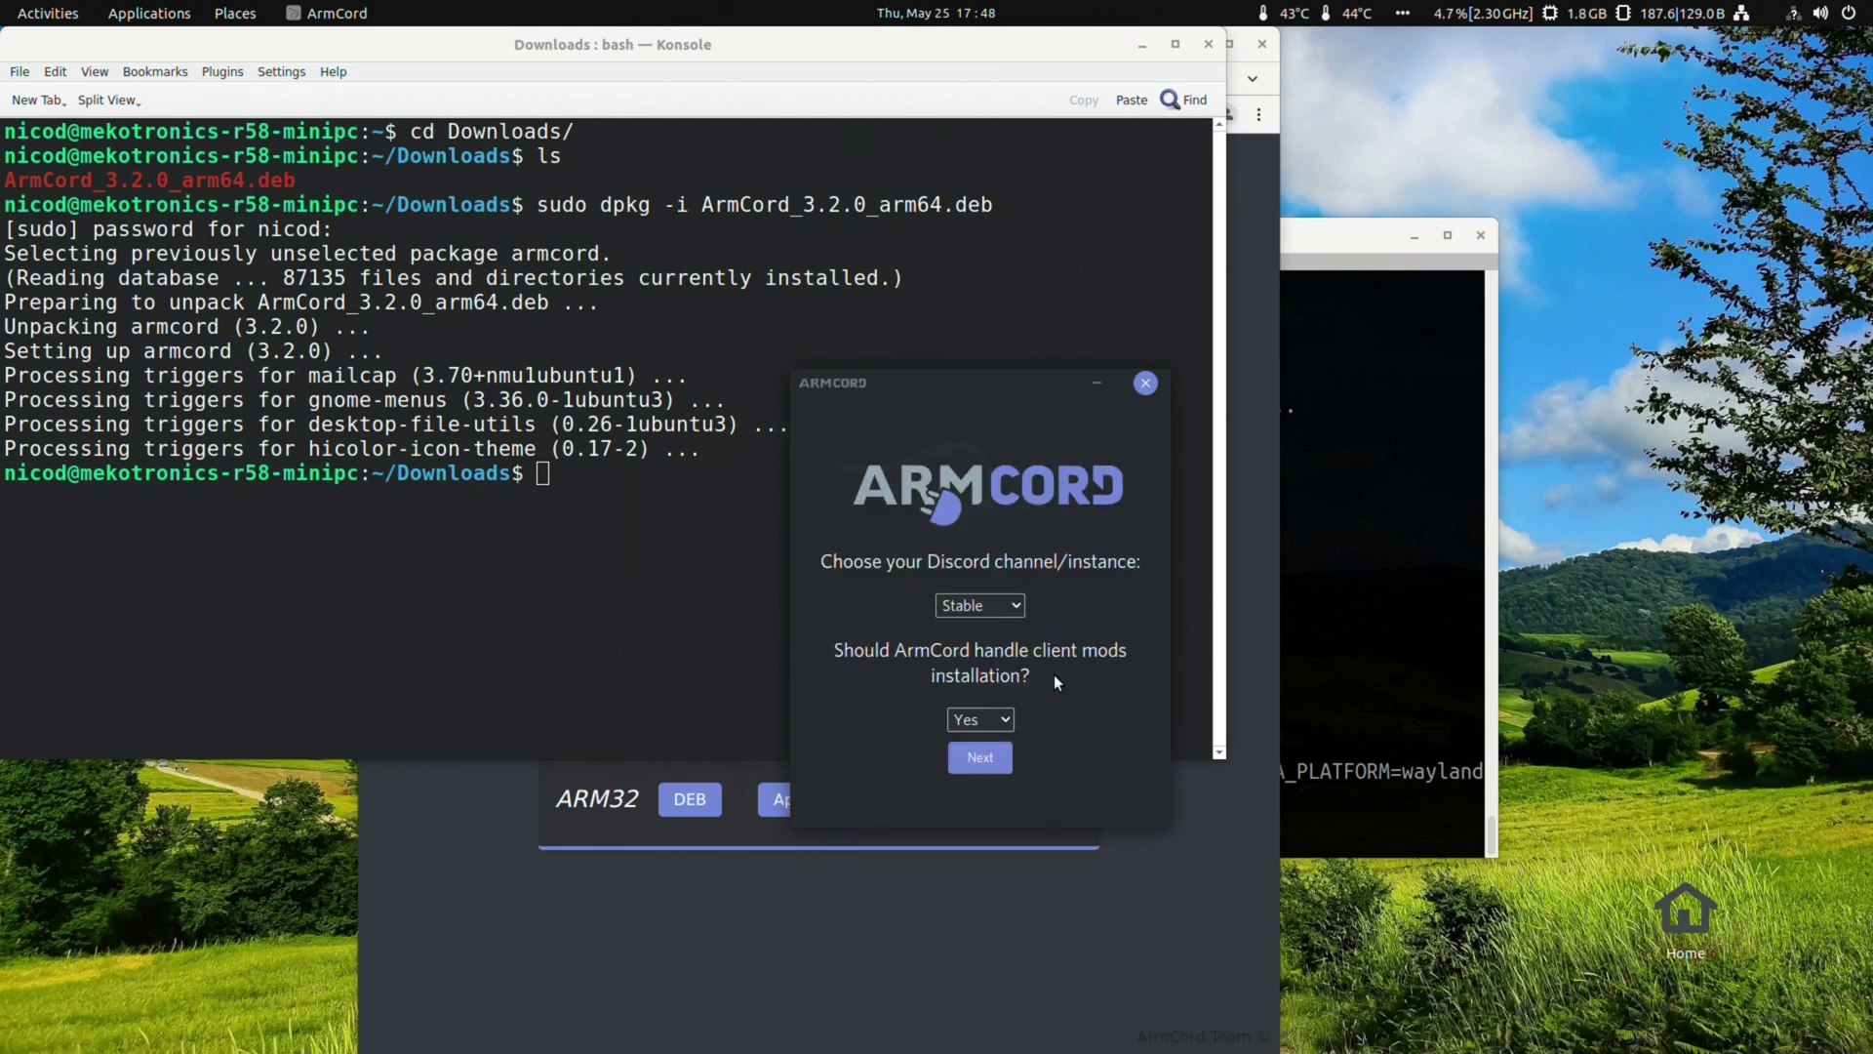
{"action": "left_click", "coordinate": [973, 749]}
{"action": "left_click", "coordinate": [974, 751]}
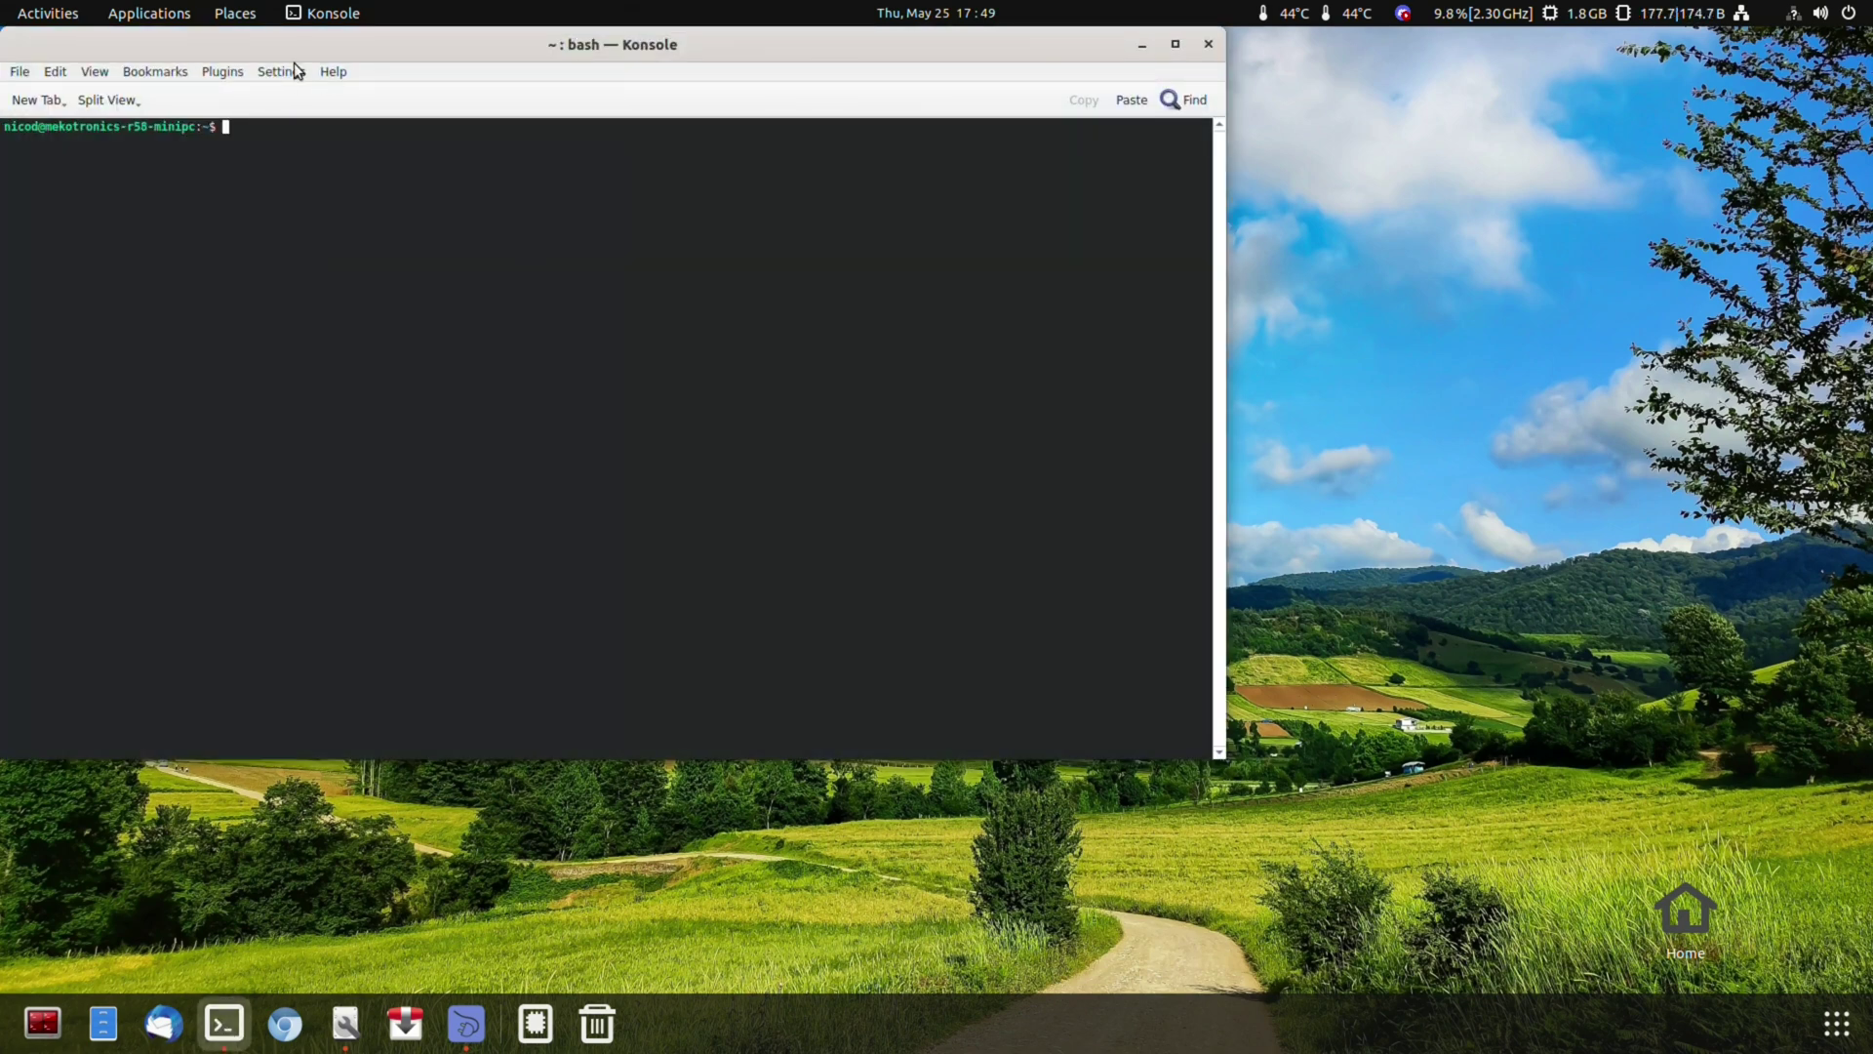
Create a new custom-named default Konsole profile using a 14 pt font
{"action": "left_click", "coordinate": [282, 71]}
{"action": "left_click", "coordinate": [340, 95]}
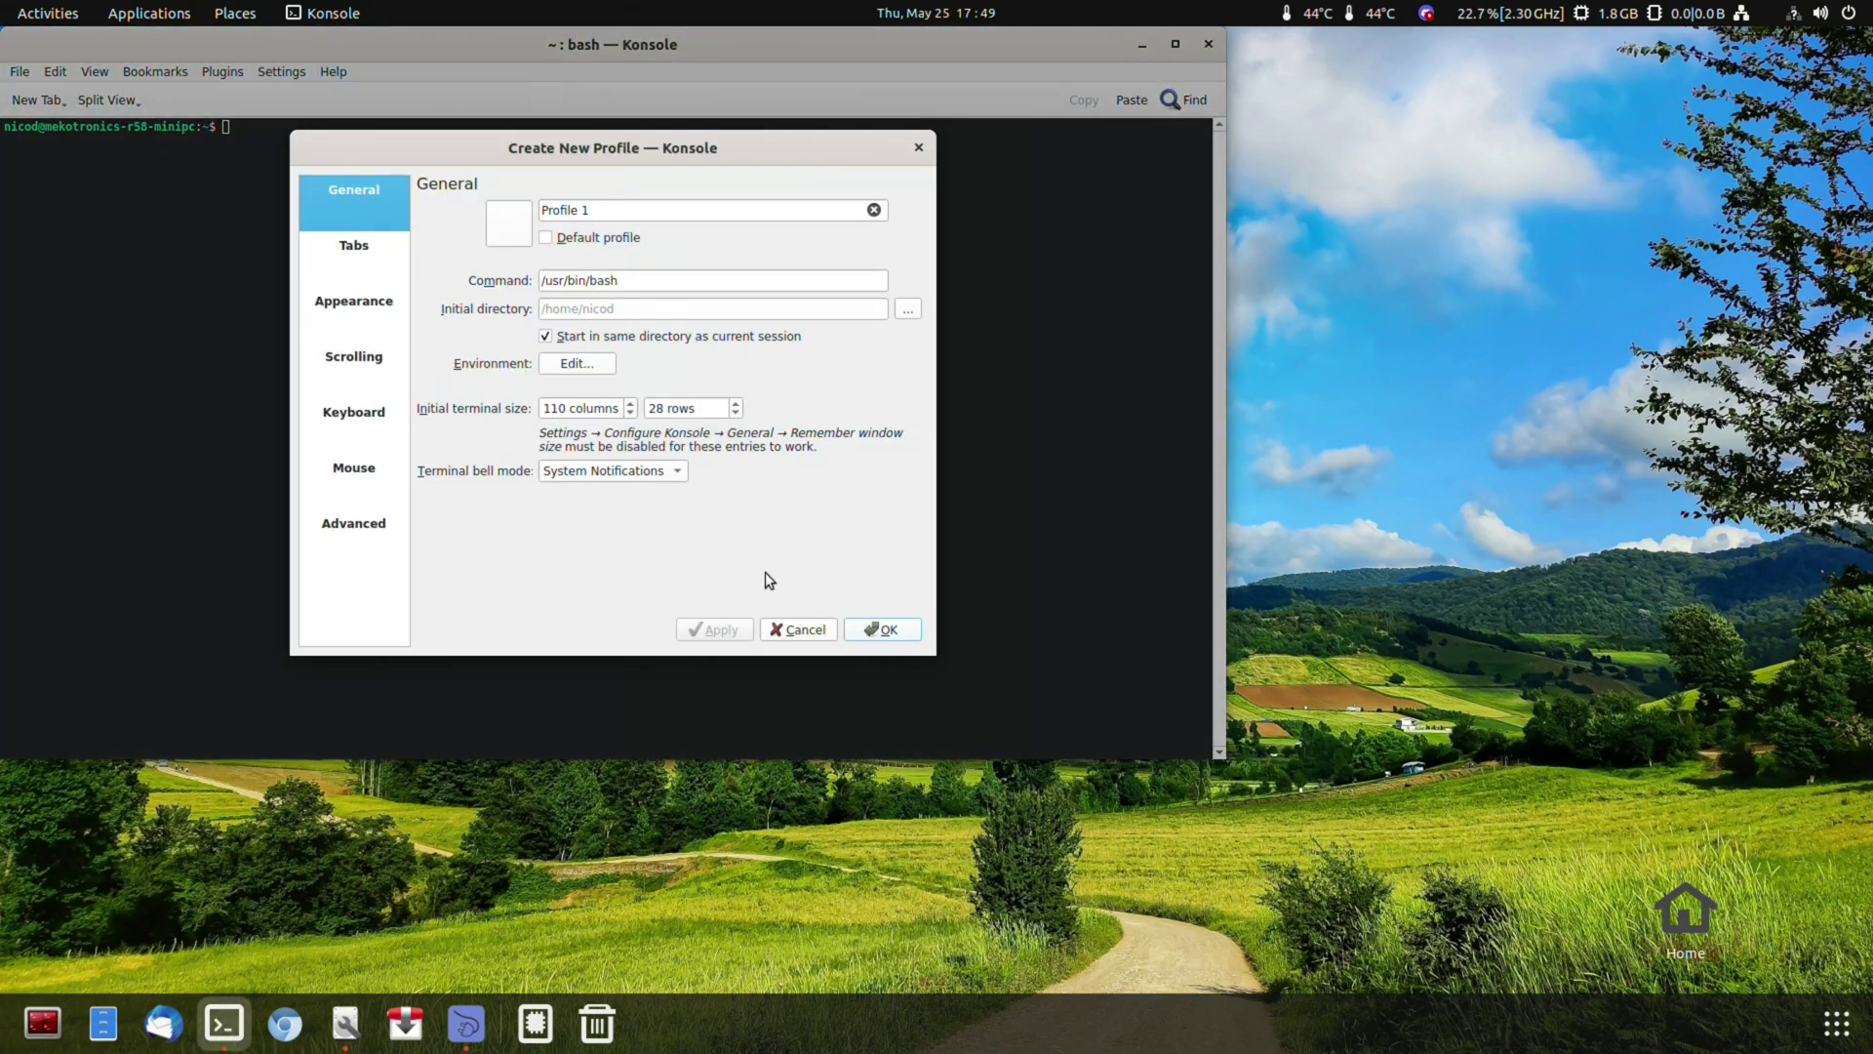
{"action": "triple_click", "coordinate": [621, 202]}
{"action": "type", "text": "NicoD"}
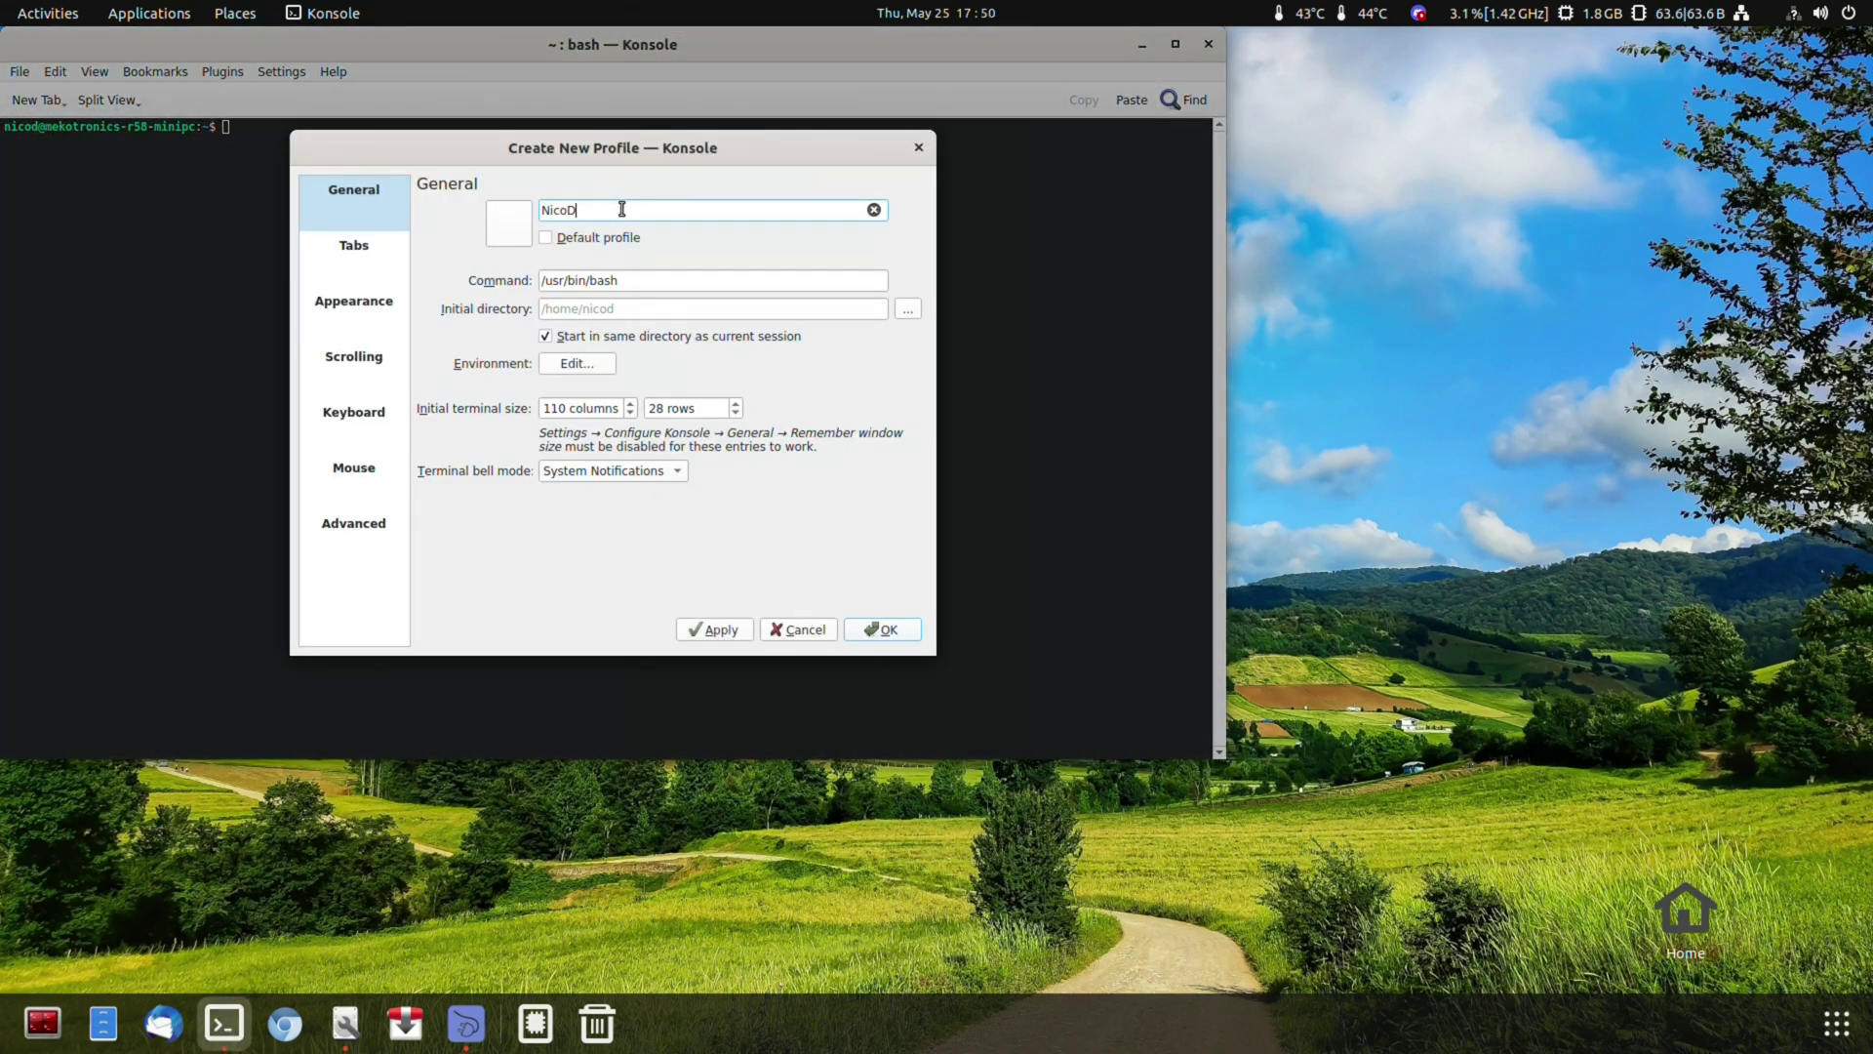
{"action": "left_click", "coordinate": [582, 239]}
{"action": "left_click", "coordinate": [720, 626]}
{"action": "left_click", "coordinate": [353, 303]}
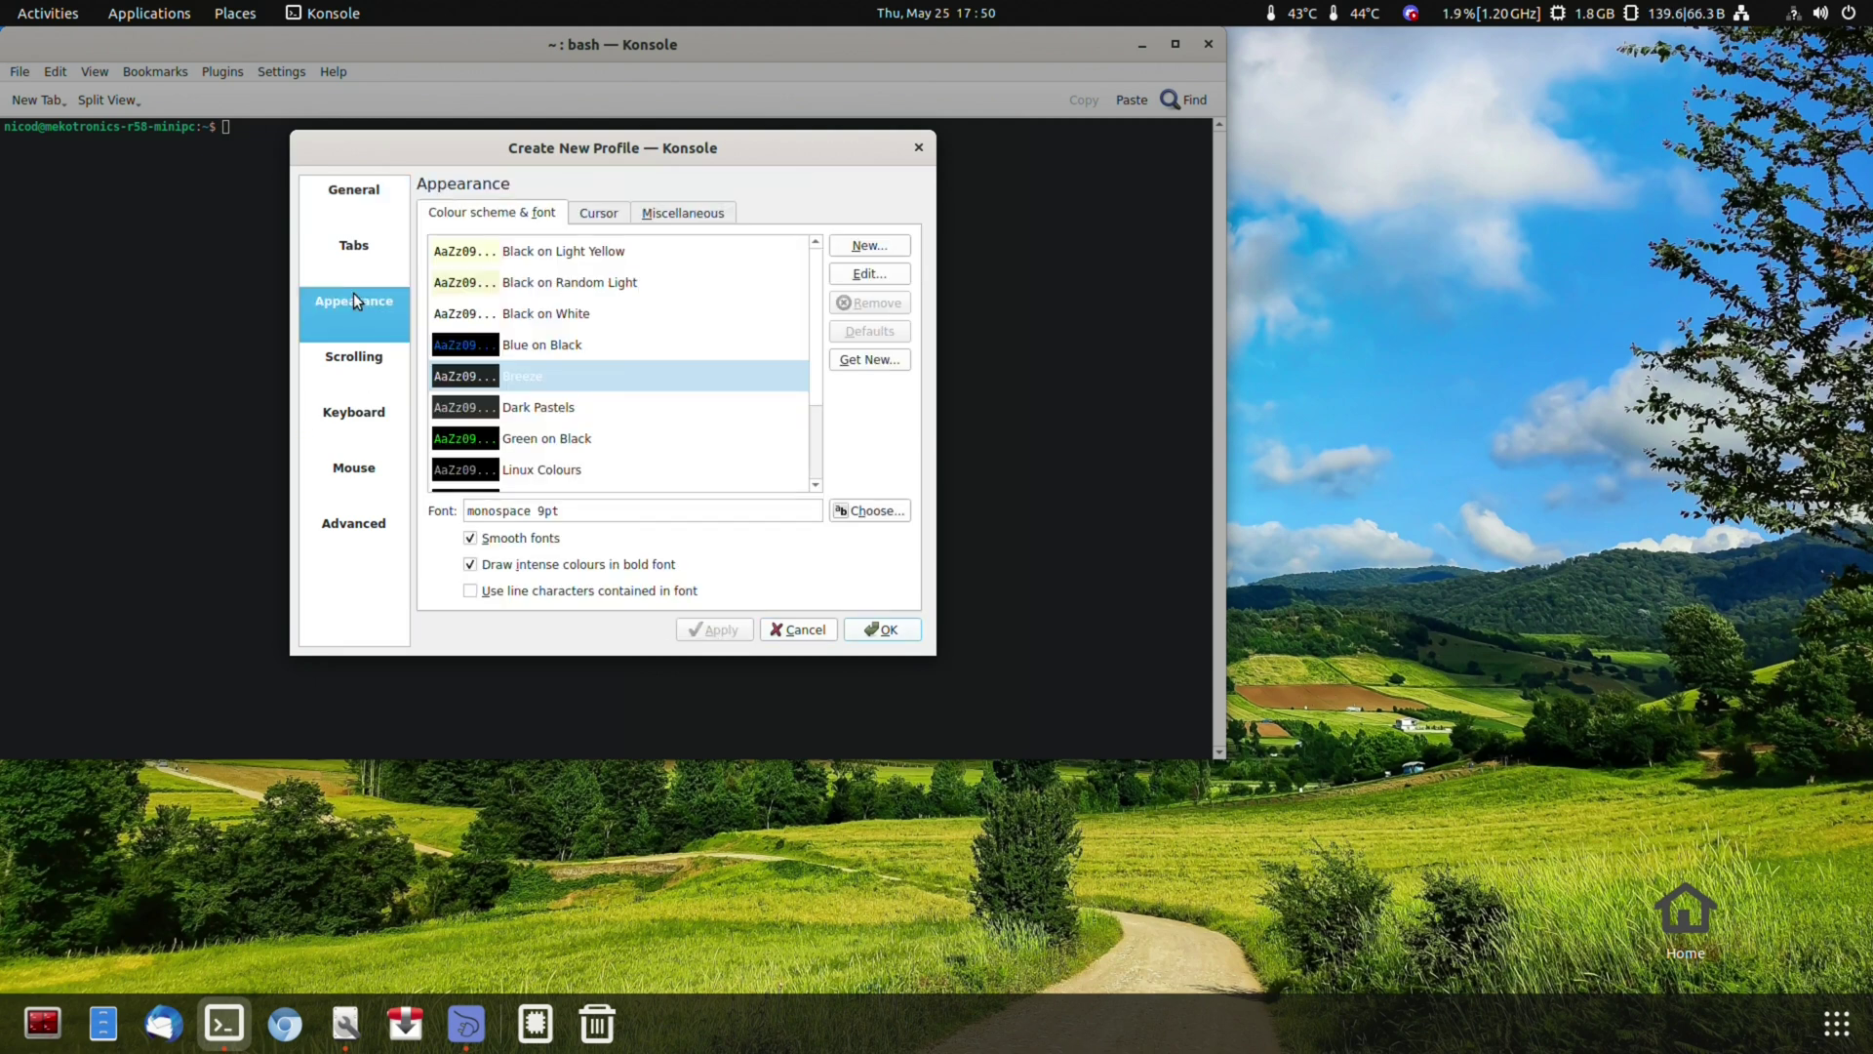
{"action": "left_click", "coordinate": [859, 515]}
{"action": "scroll", "coordinate": [736, 361], "scroll_direction": "down", "scroll_amount": 1}
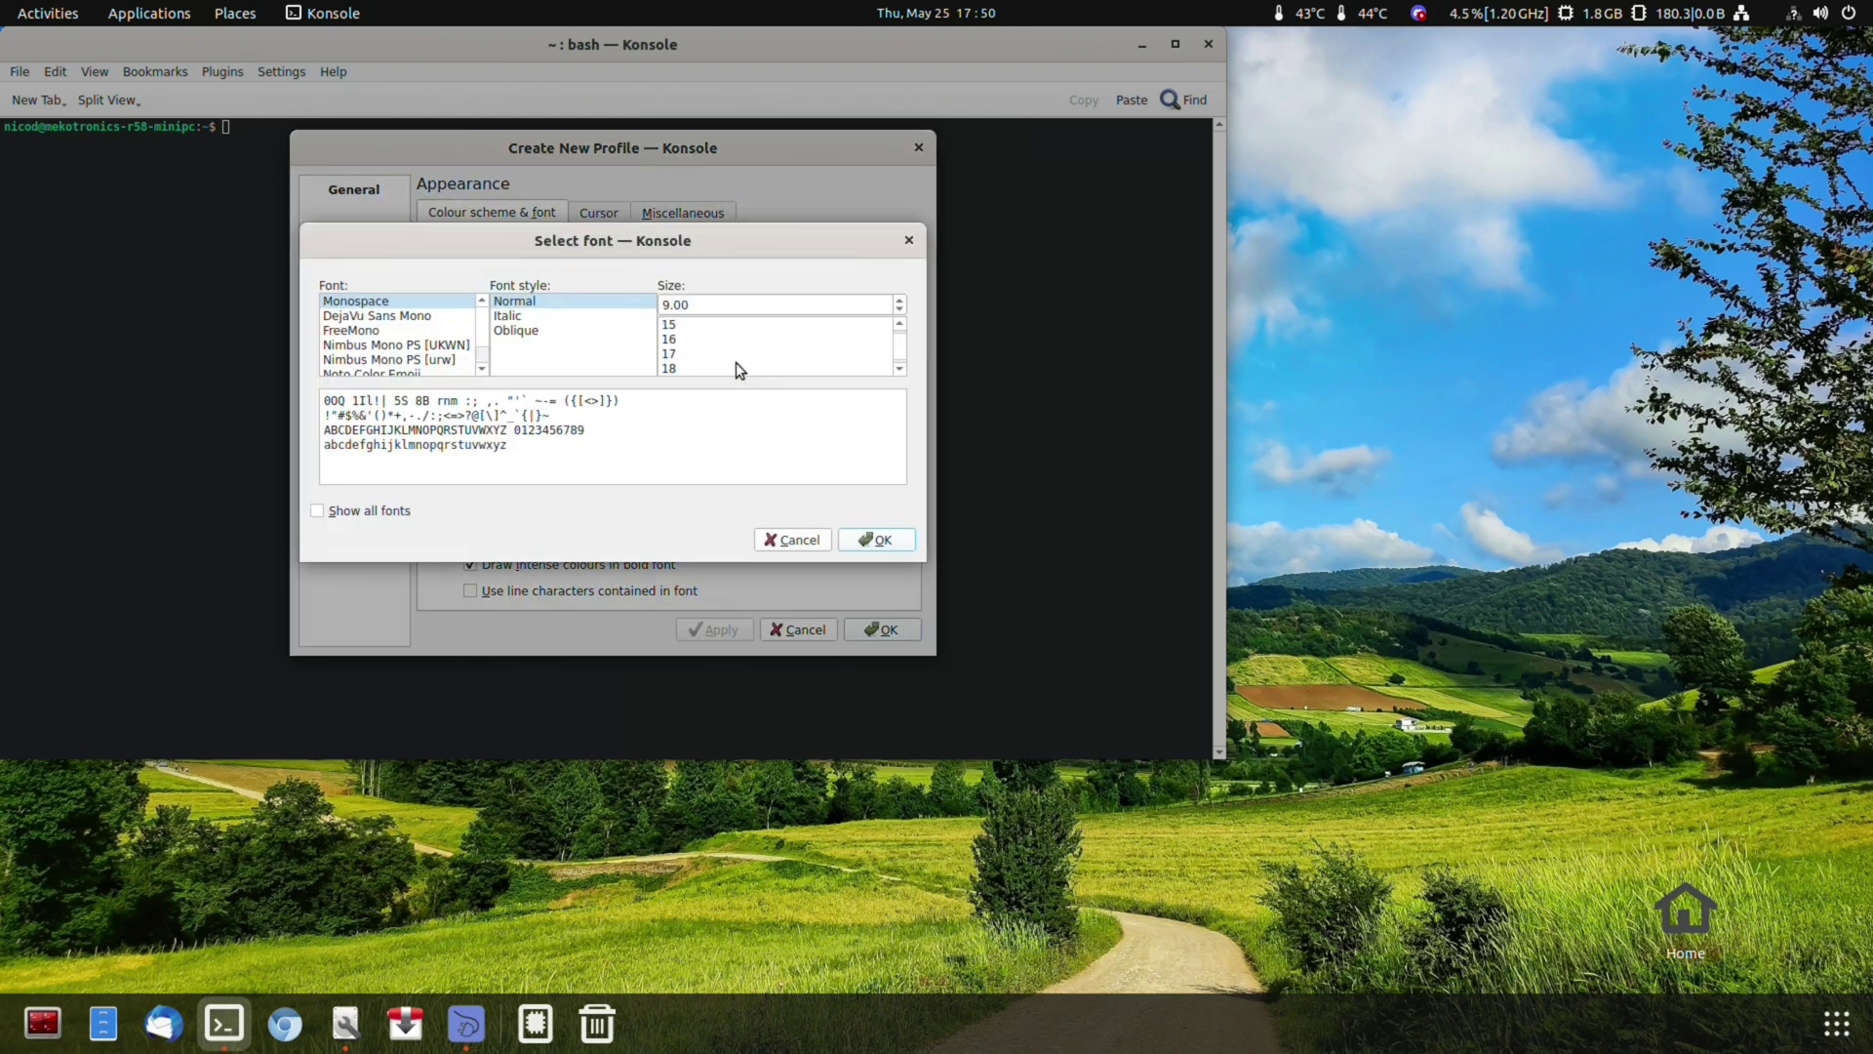
{"action": "left_click", "coordinate": [683, 354]}
{"action": "left_click", "coordinate": [882, 539]}
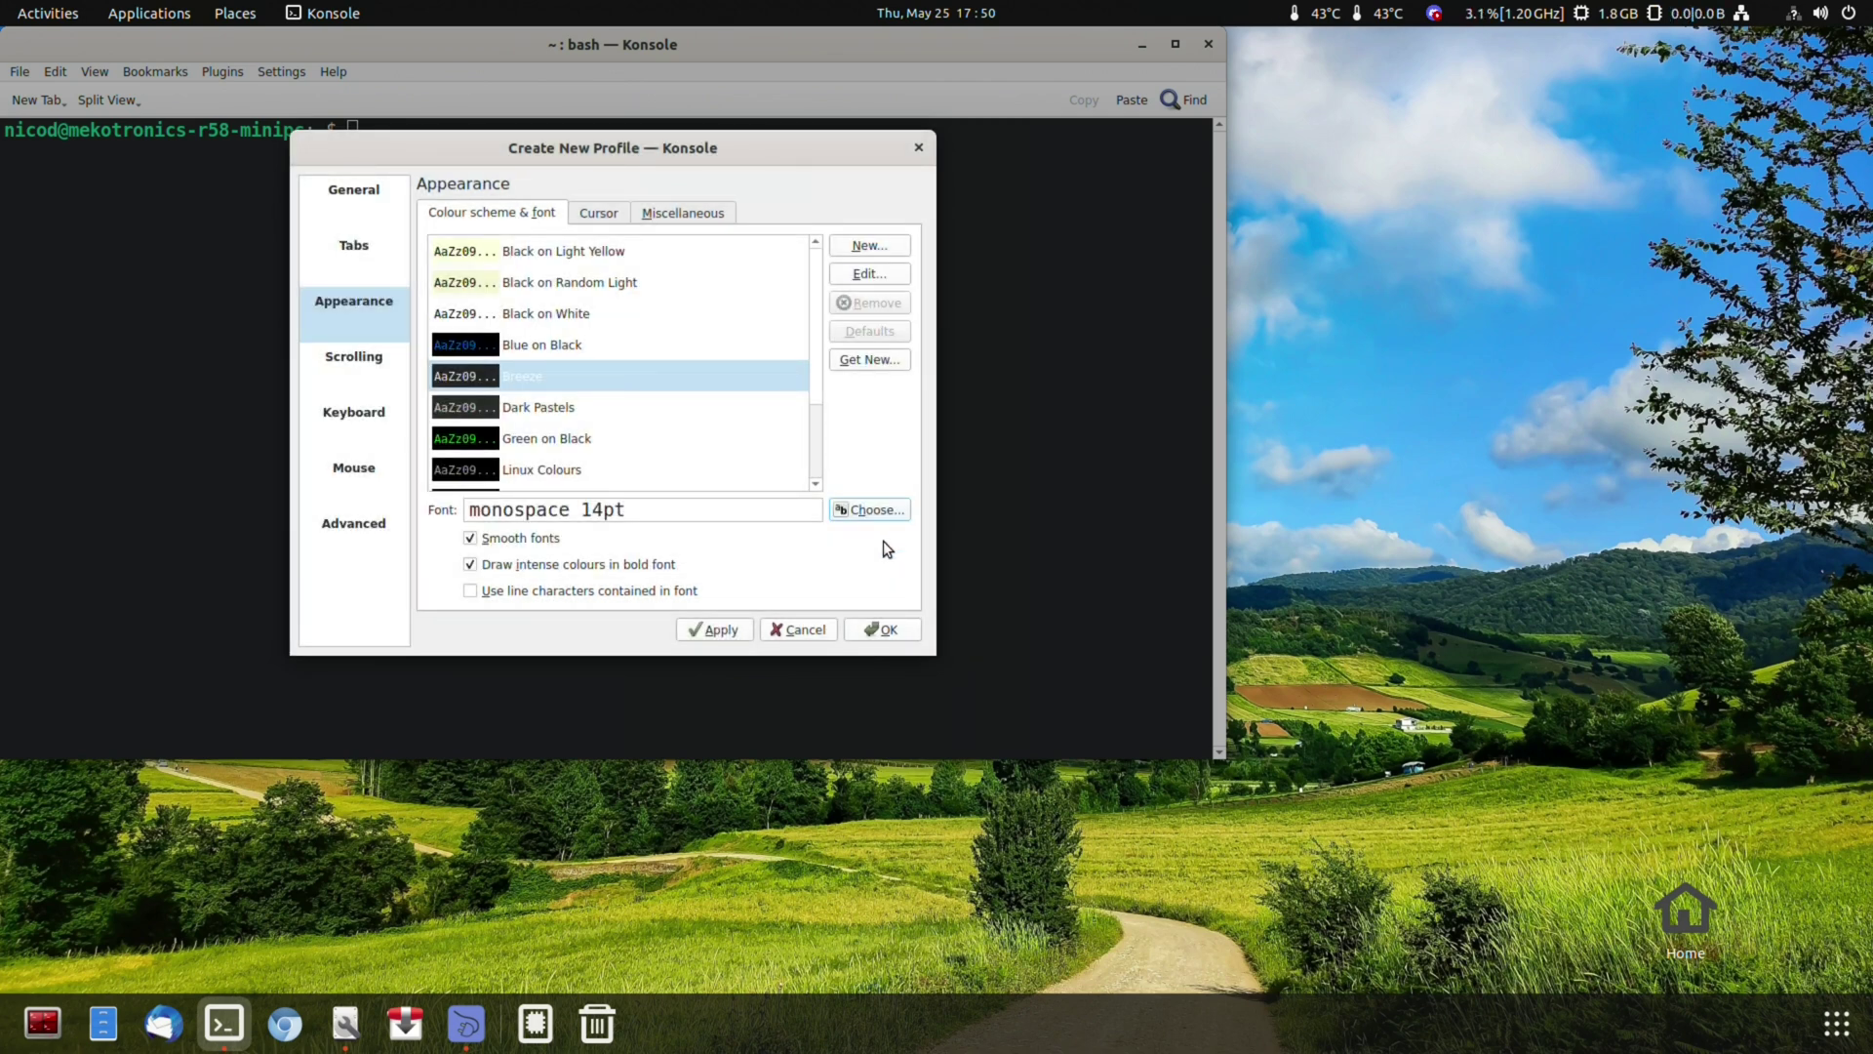
{"action": "left_click", "coordinate": [813, 631]}
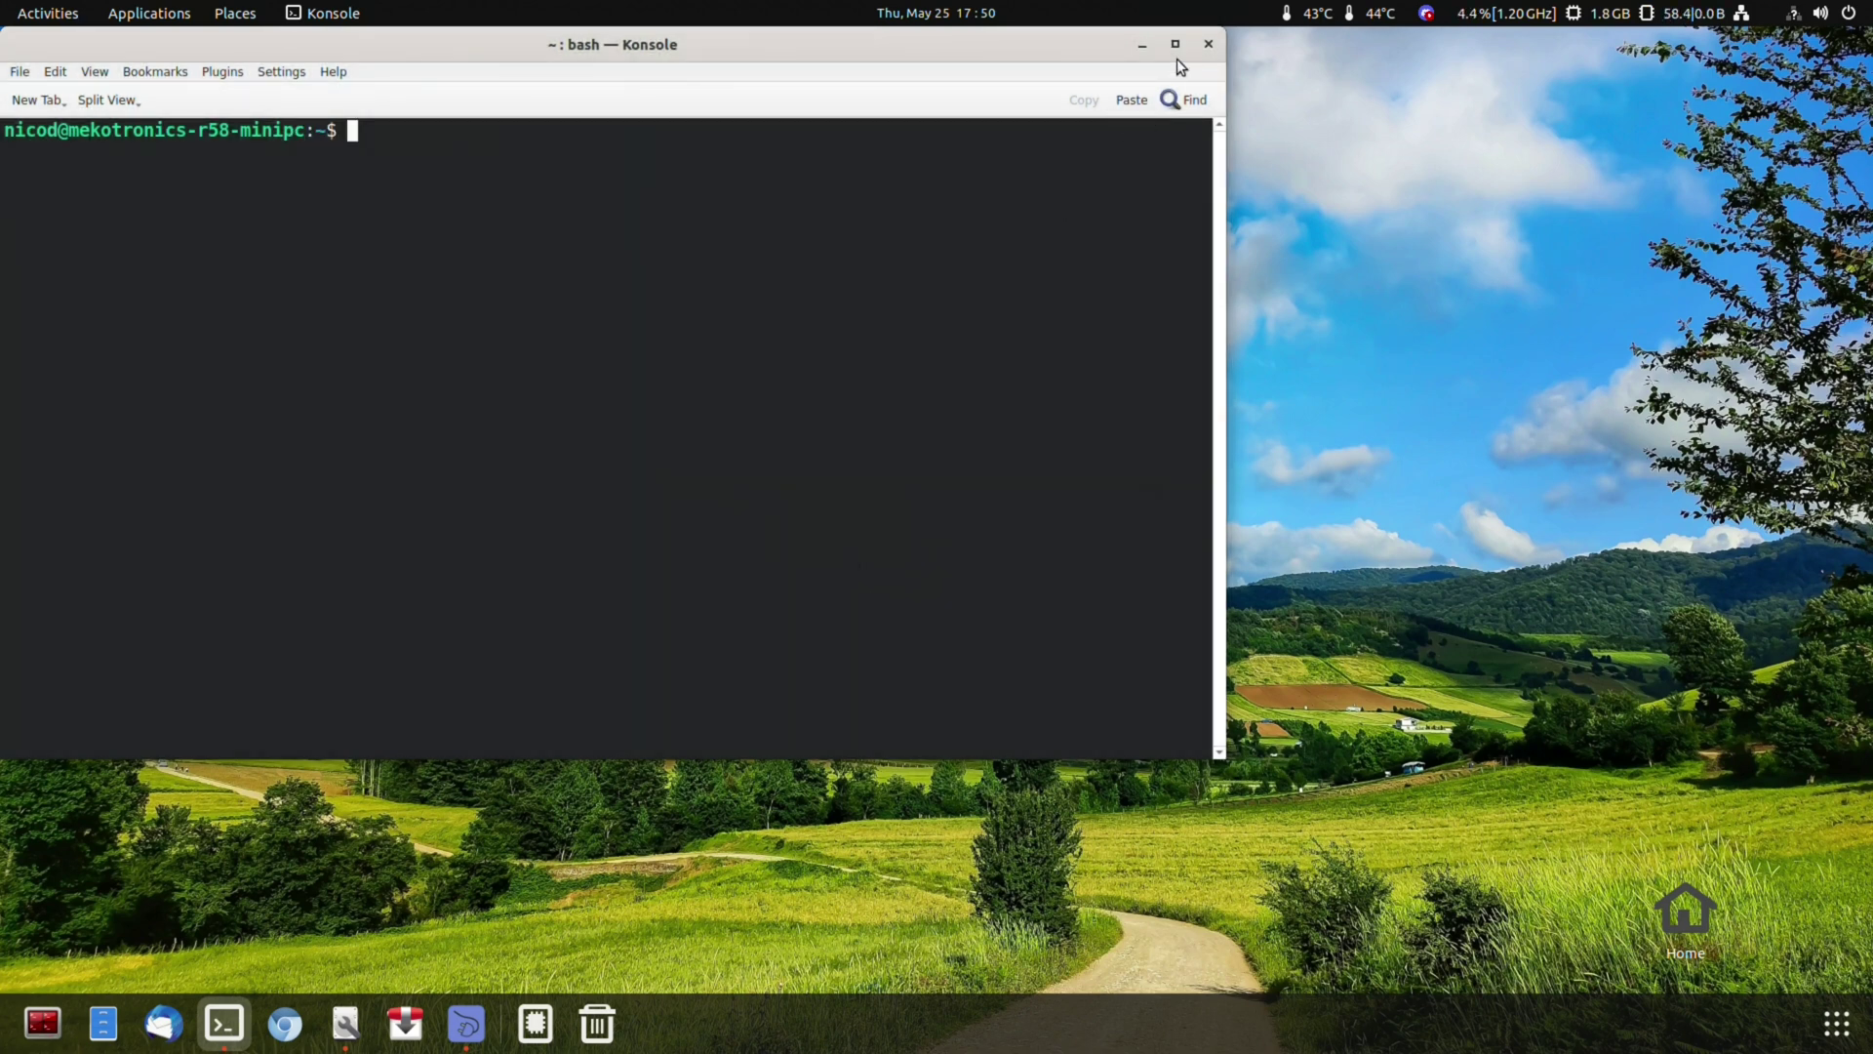
Switch the terminal to the newly created profile
{"action": "left_click", "coordinate": [281, 71]}
{"action": "mouse_move", "coordinate": [359, 160]}
{"action": "mouse_move", "coordinate": [390, 119]}
{"action": "left_click", "coordinate": [651, 146]}
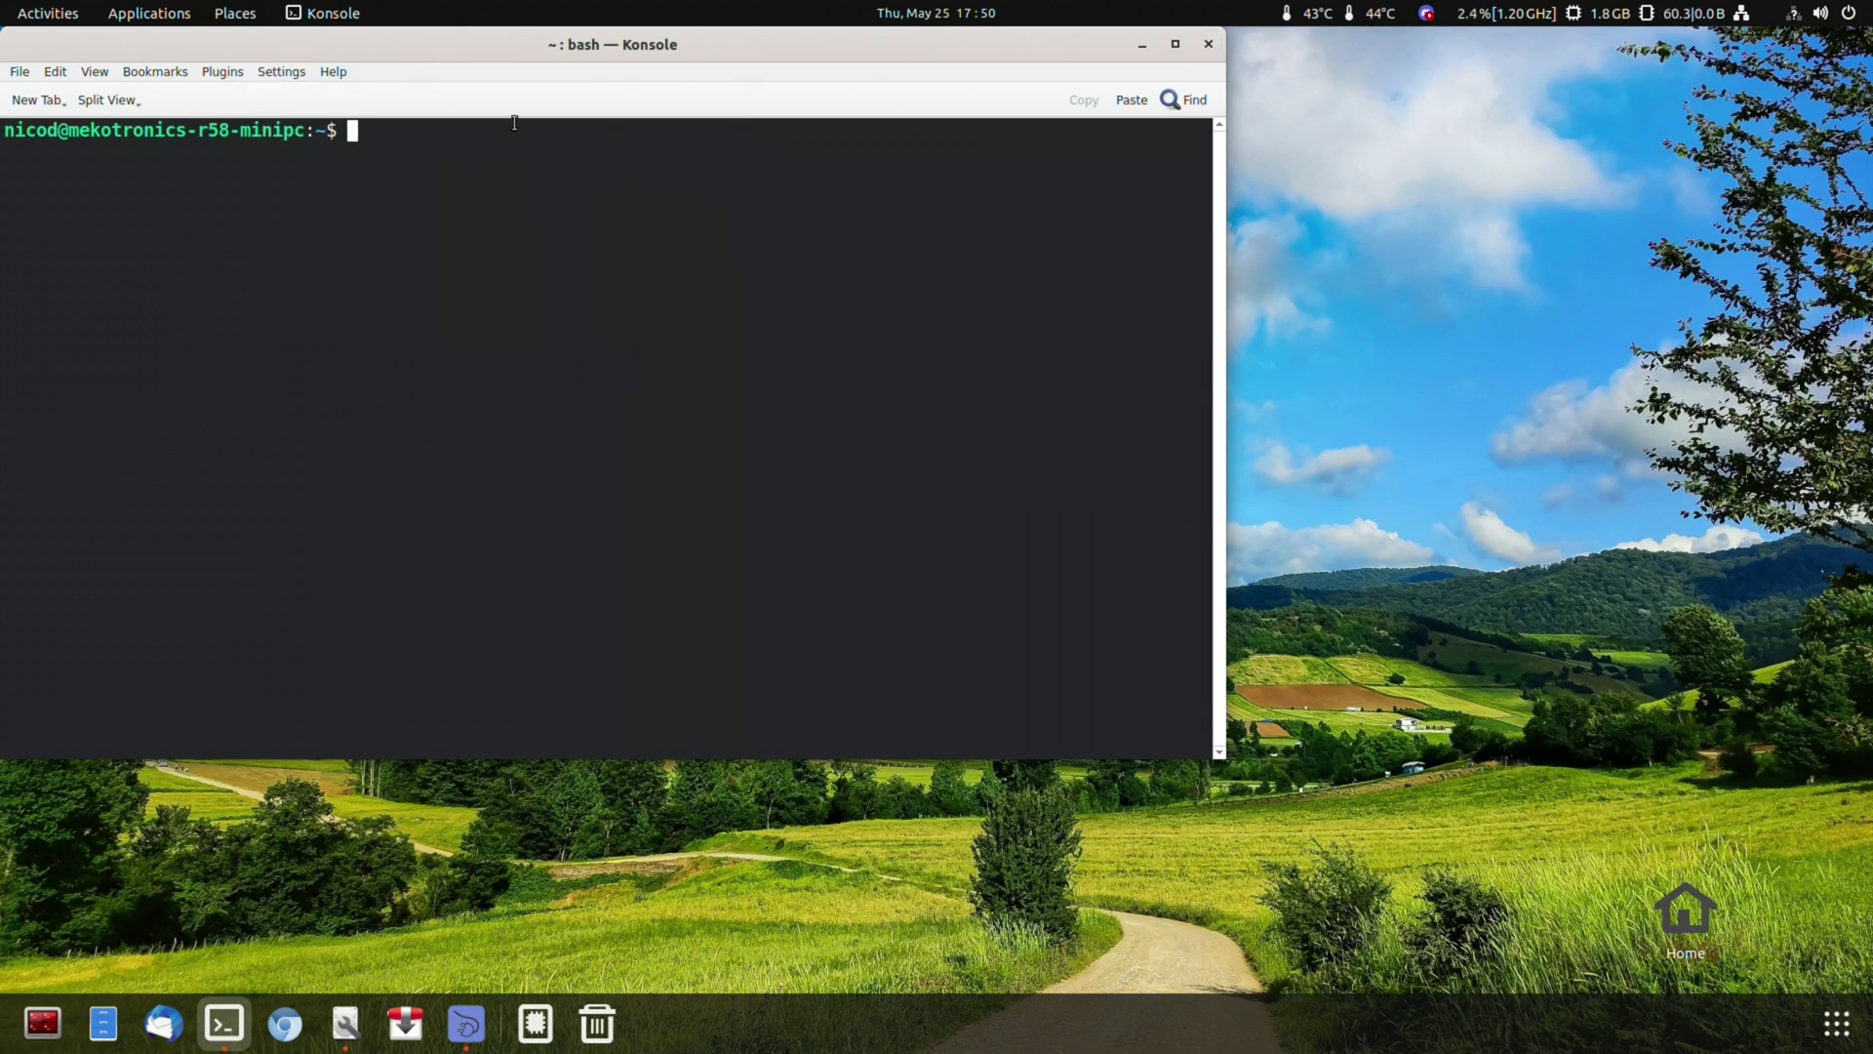
In a fresh Konsole, run nicod-armbian-gaming to install Box64, then choose Box86
{"action": "left_click", "coordinate": [1208, 44]}
{"action": "key", "text": "ctrl+alt+t"}
{"action": "key", "text": "ctrl+plus"}
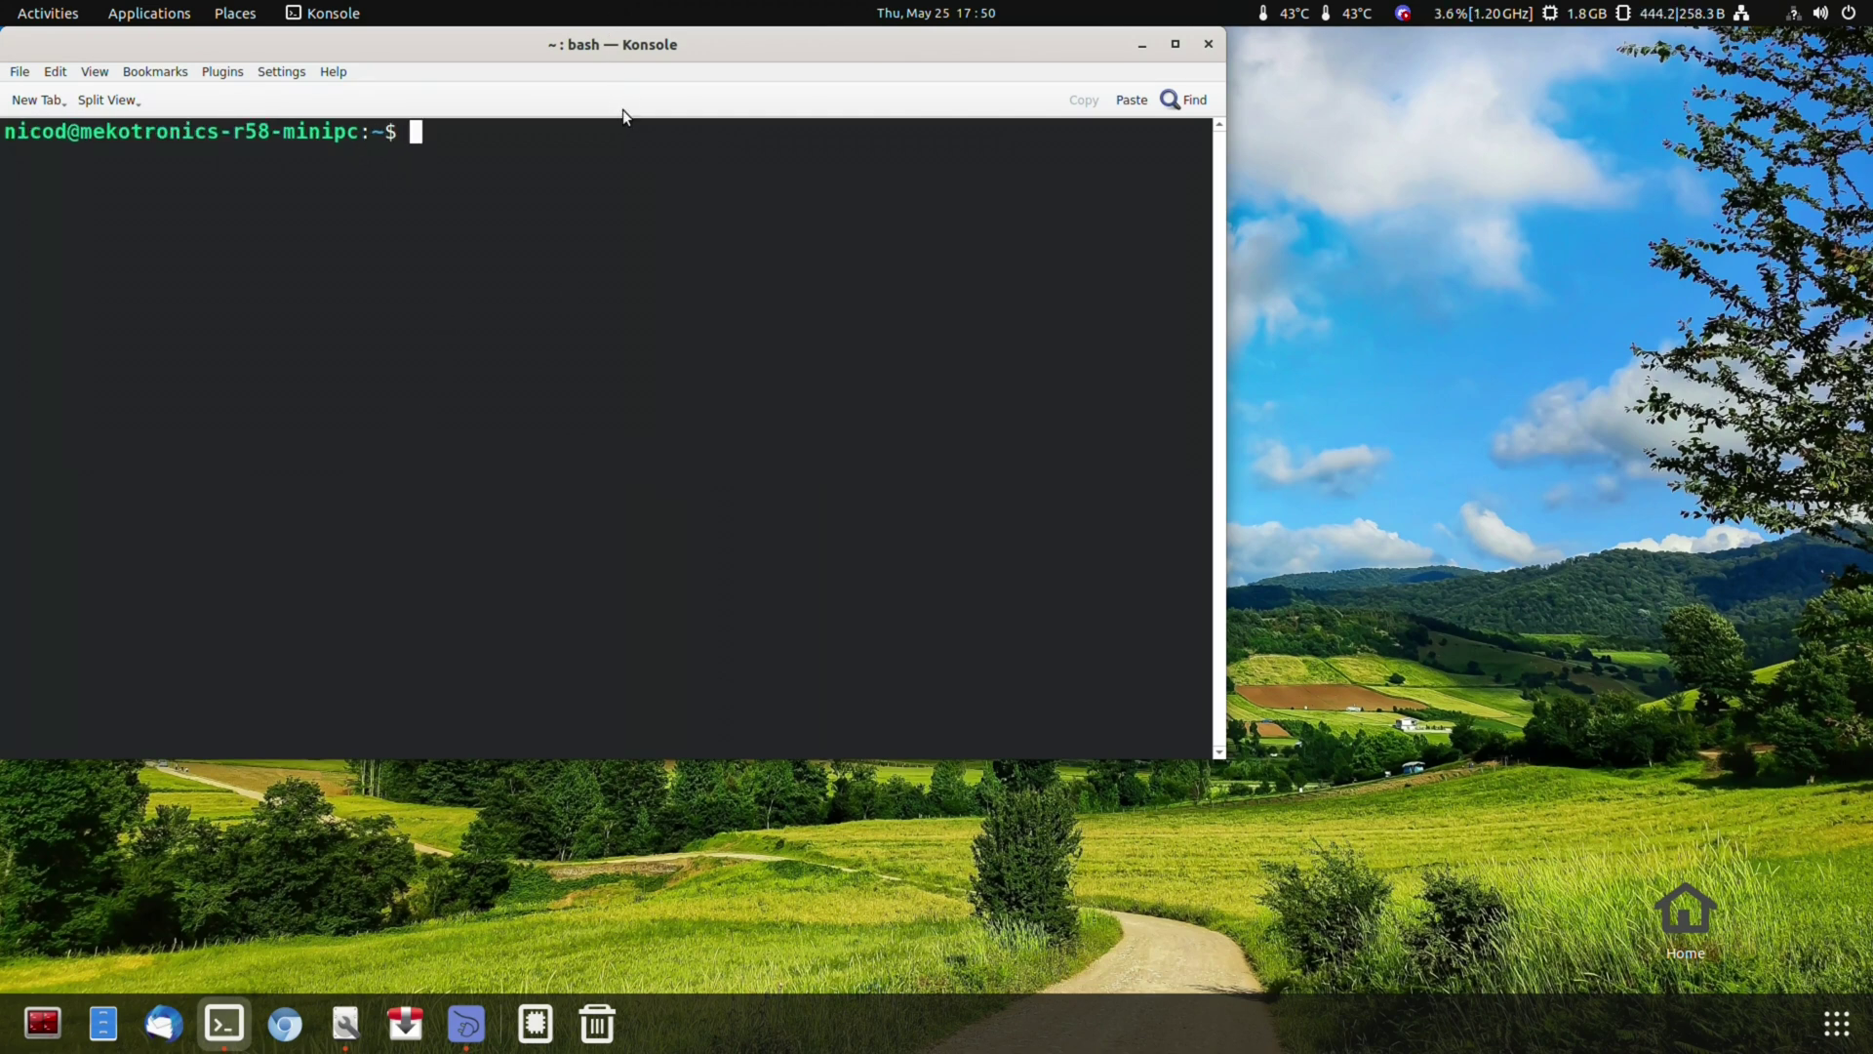
{"action": "type", "text": "nicod-armbian-gaming"}
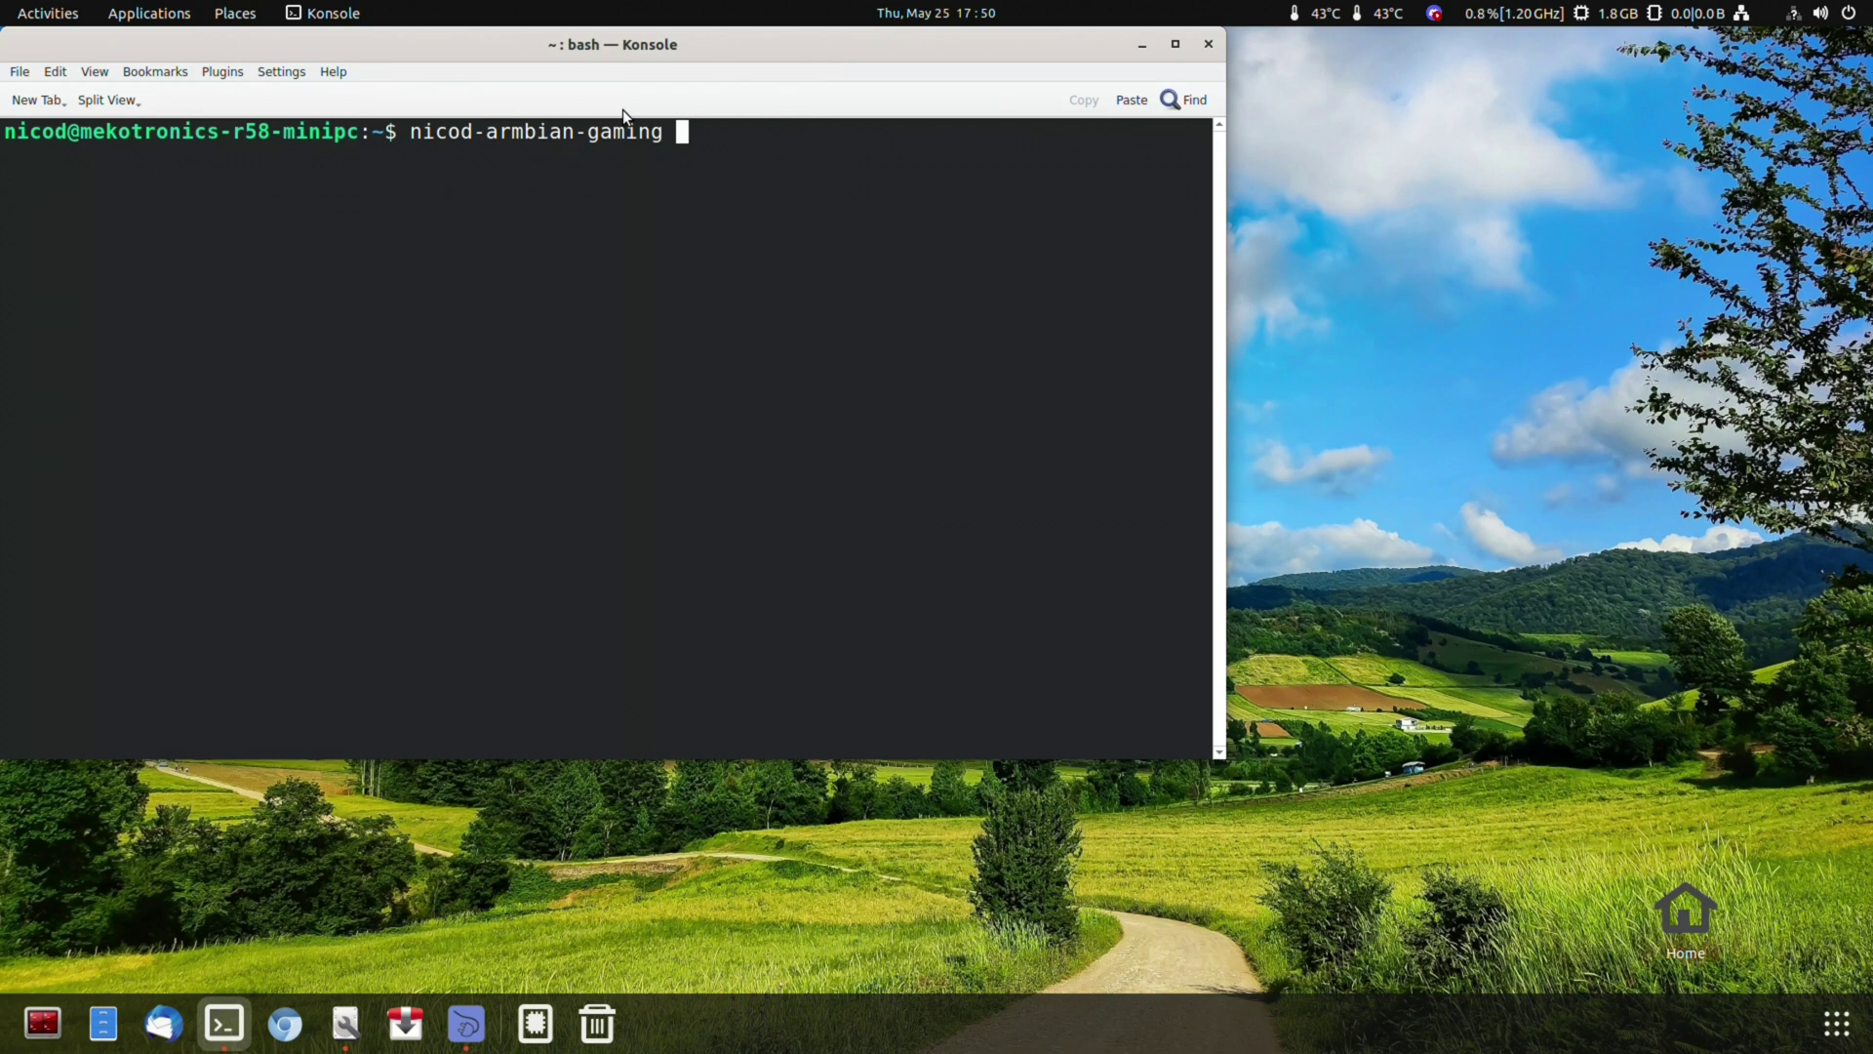
{"action": "key", "text": "Return"}
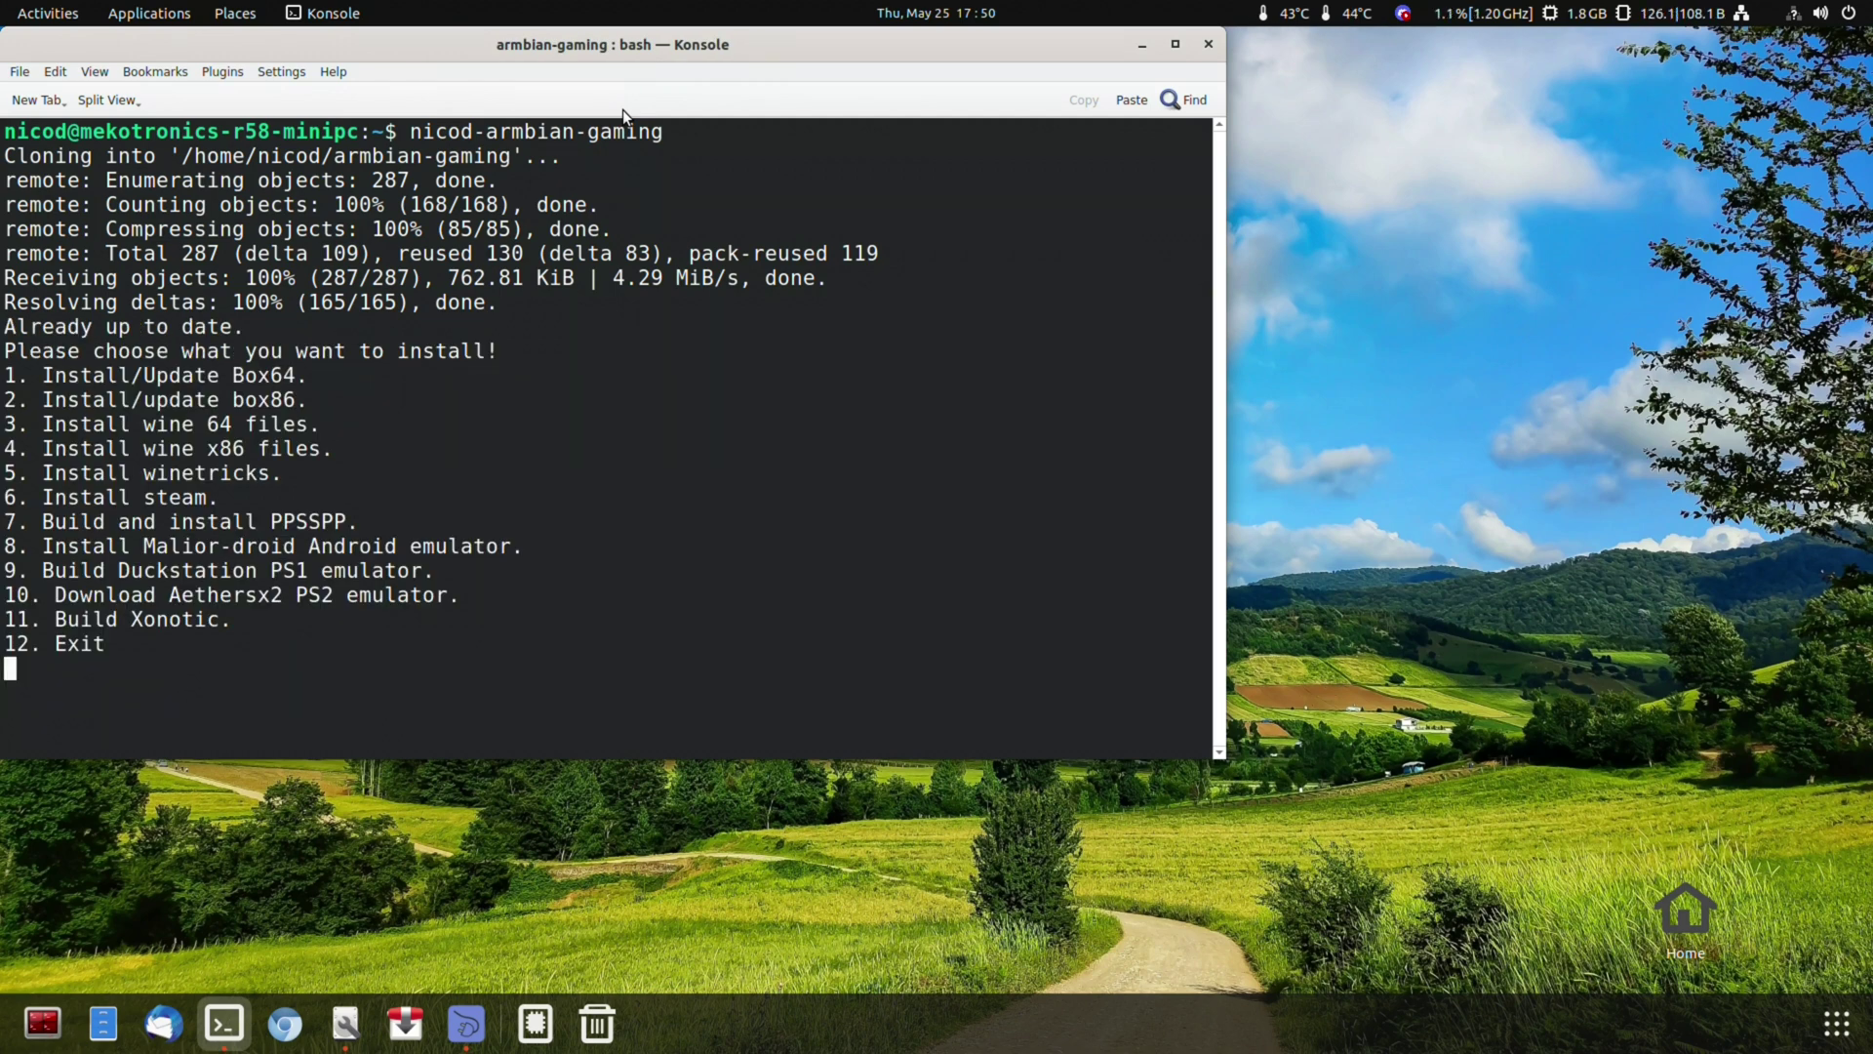
{"action": "key", "text": "Return"}
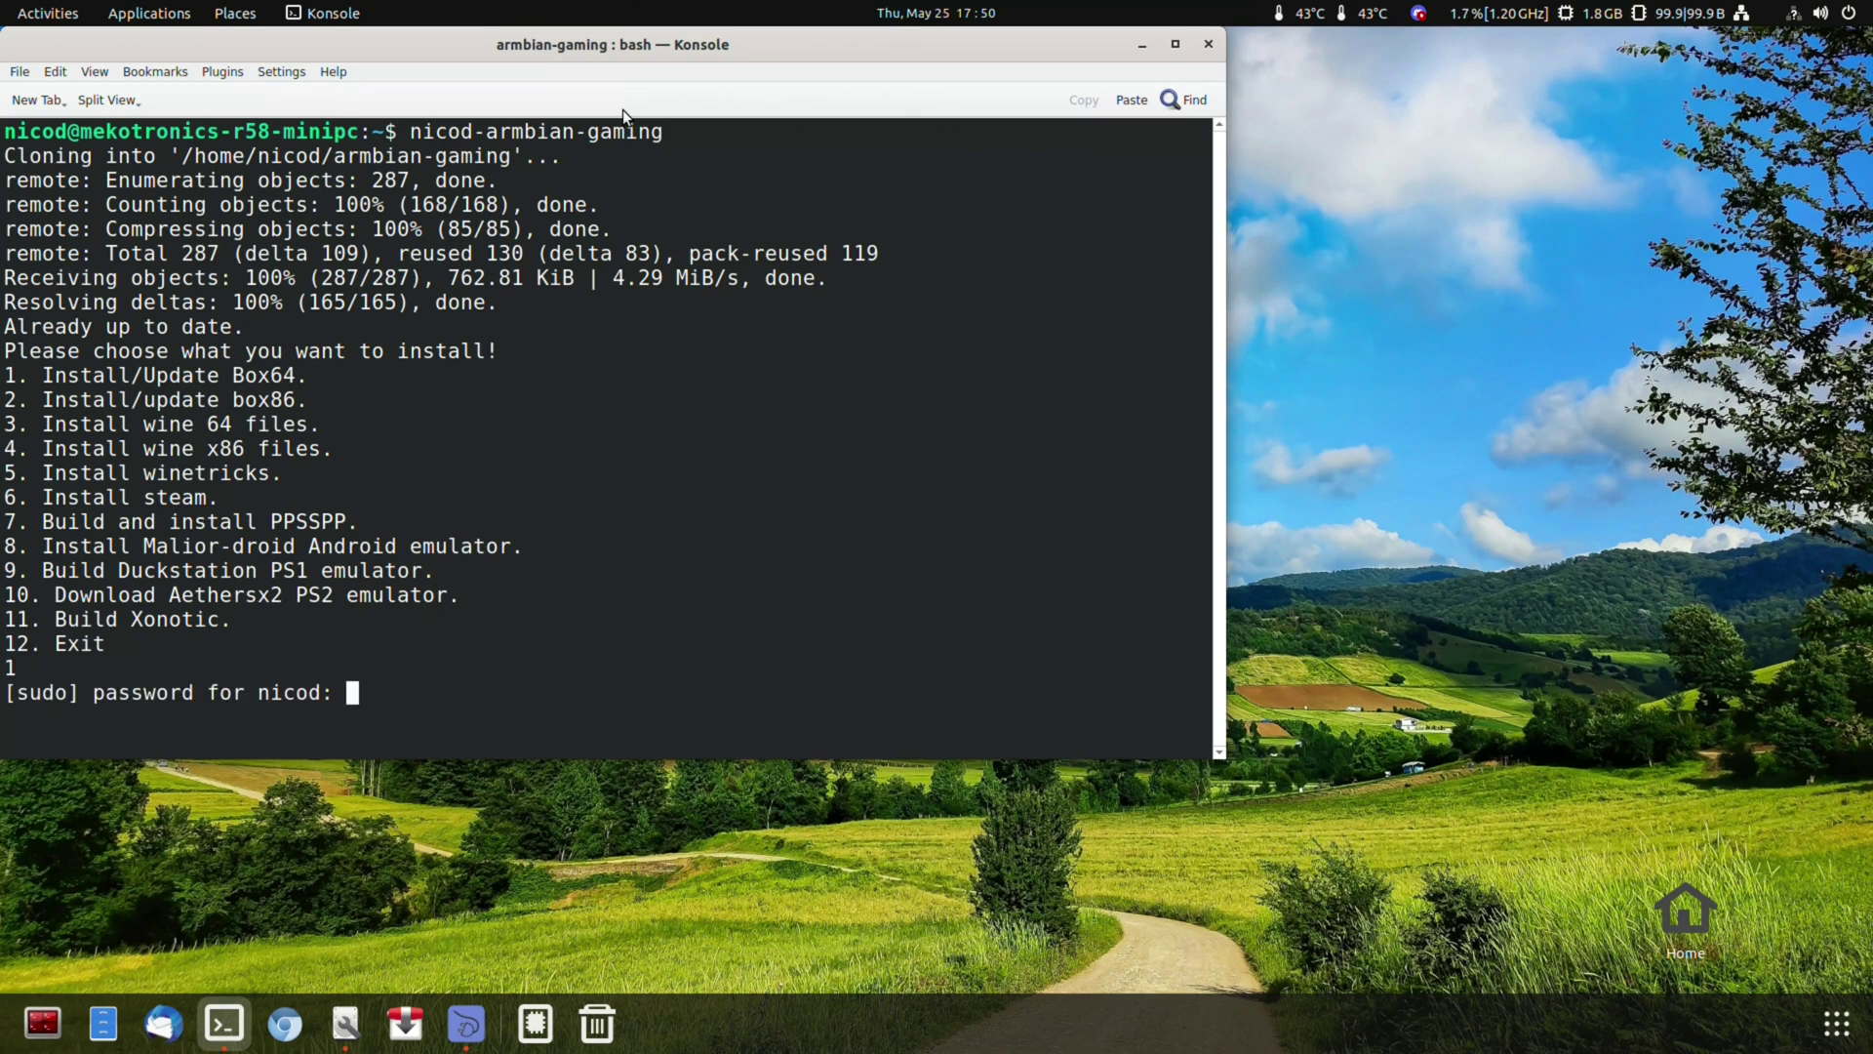
{"action": "key", "text": "Return"}
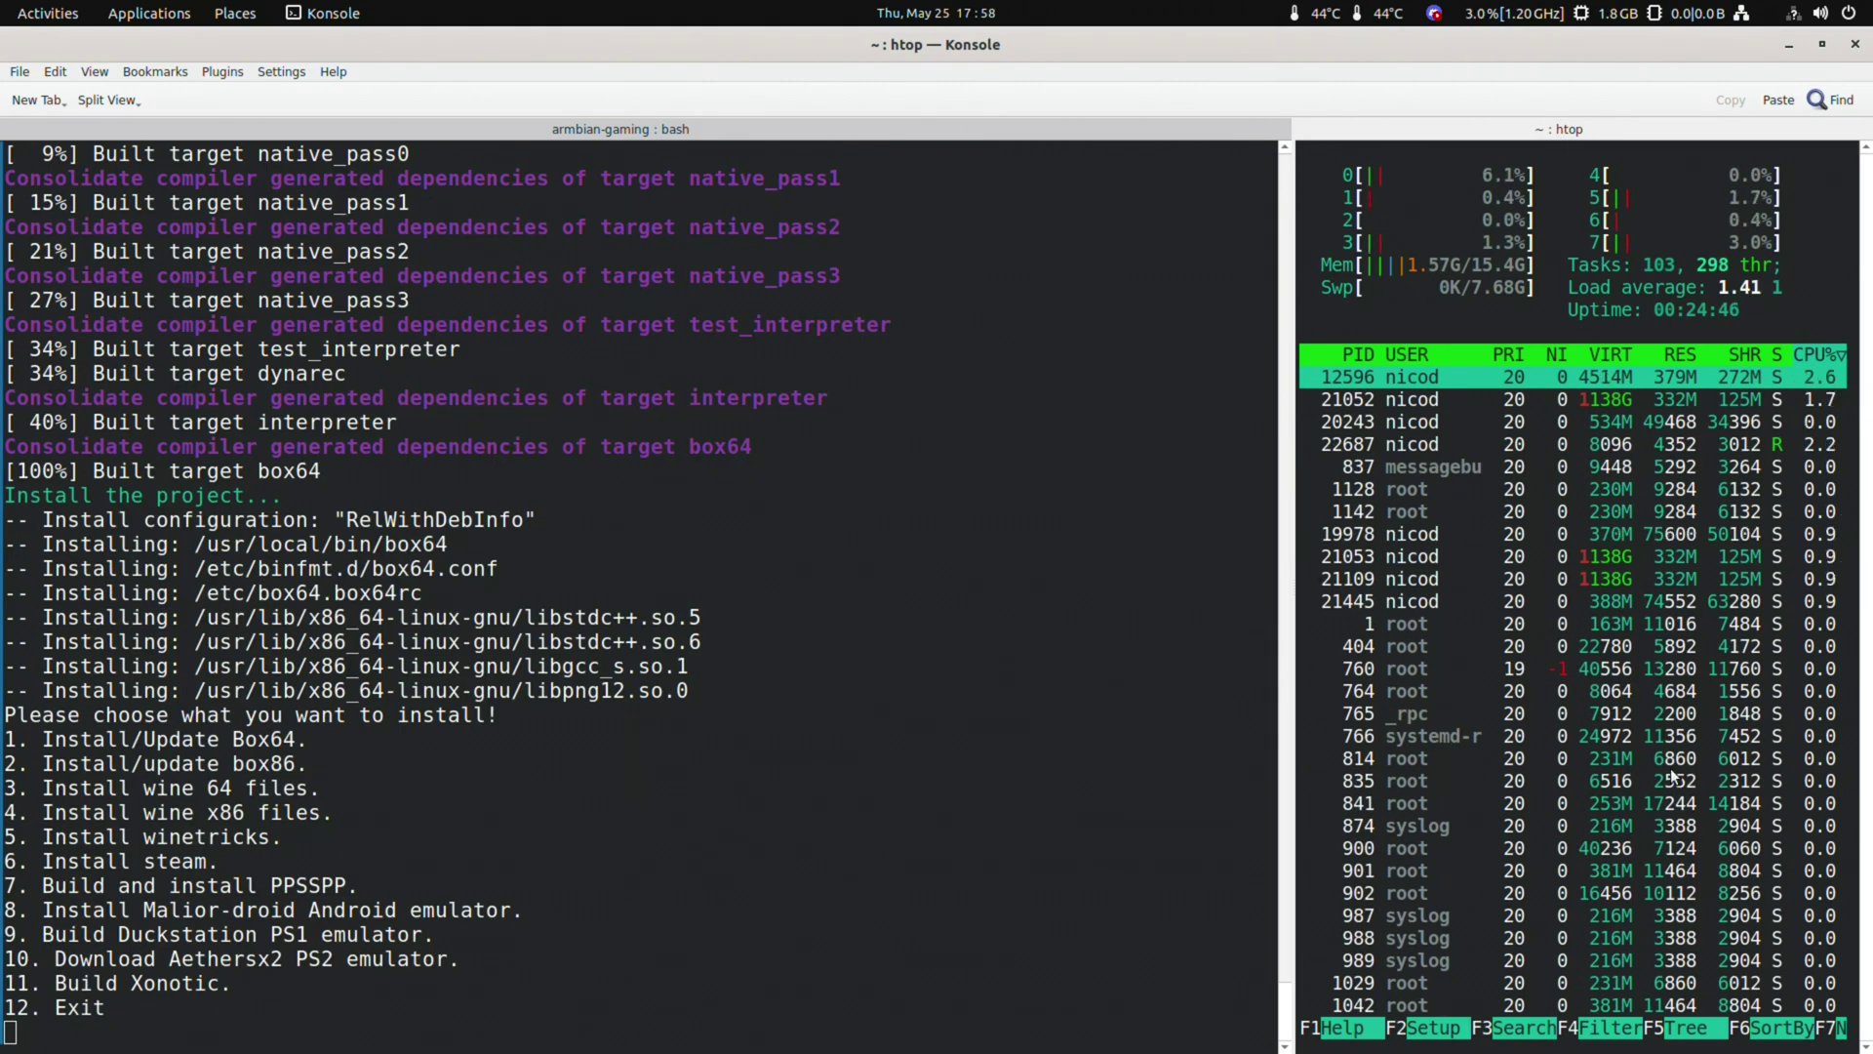
{"action": "left_click", "coordinate": [1082, 909]}
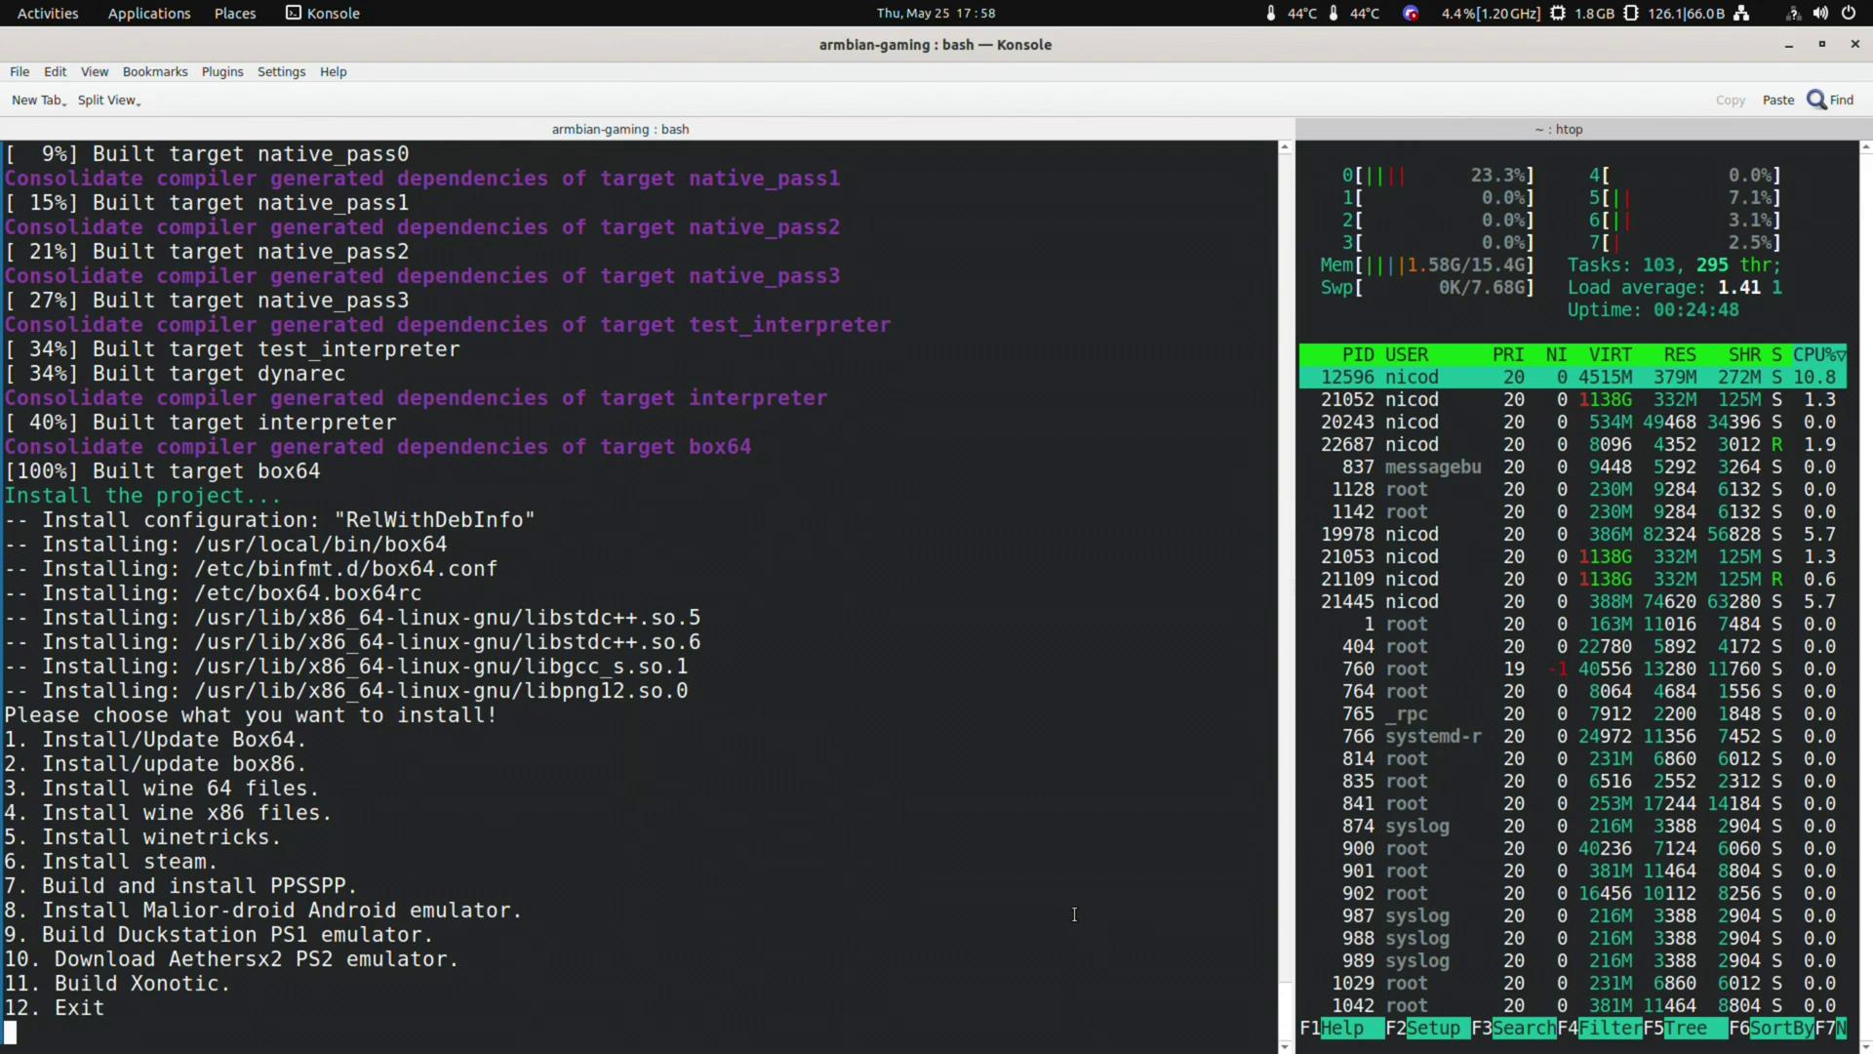
{"action": "key", "text": "Return"}
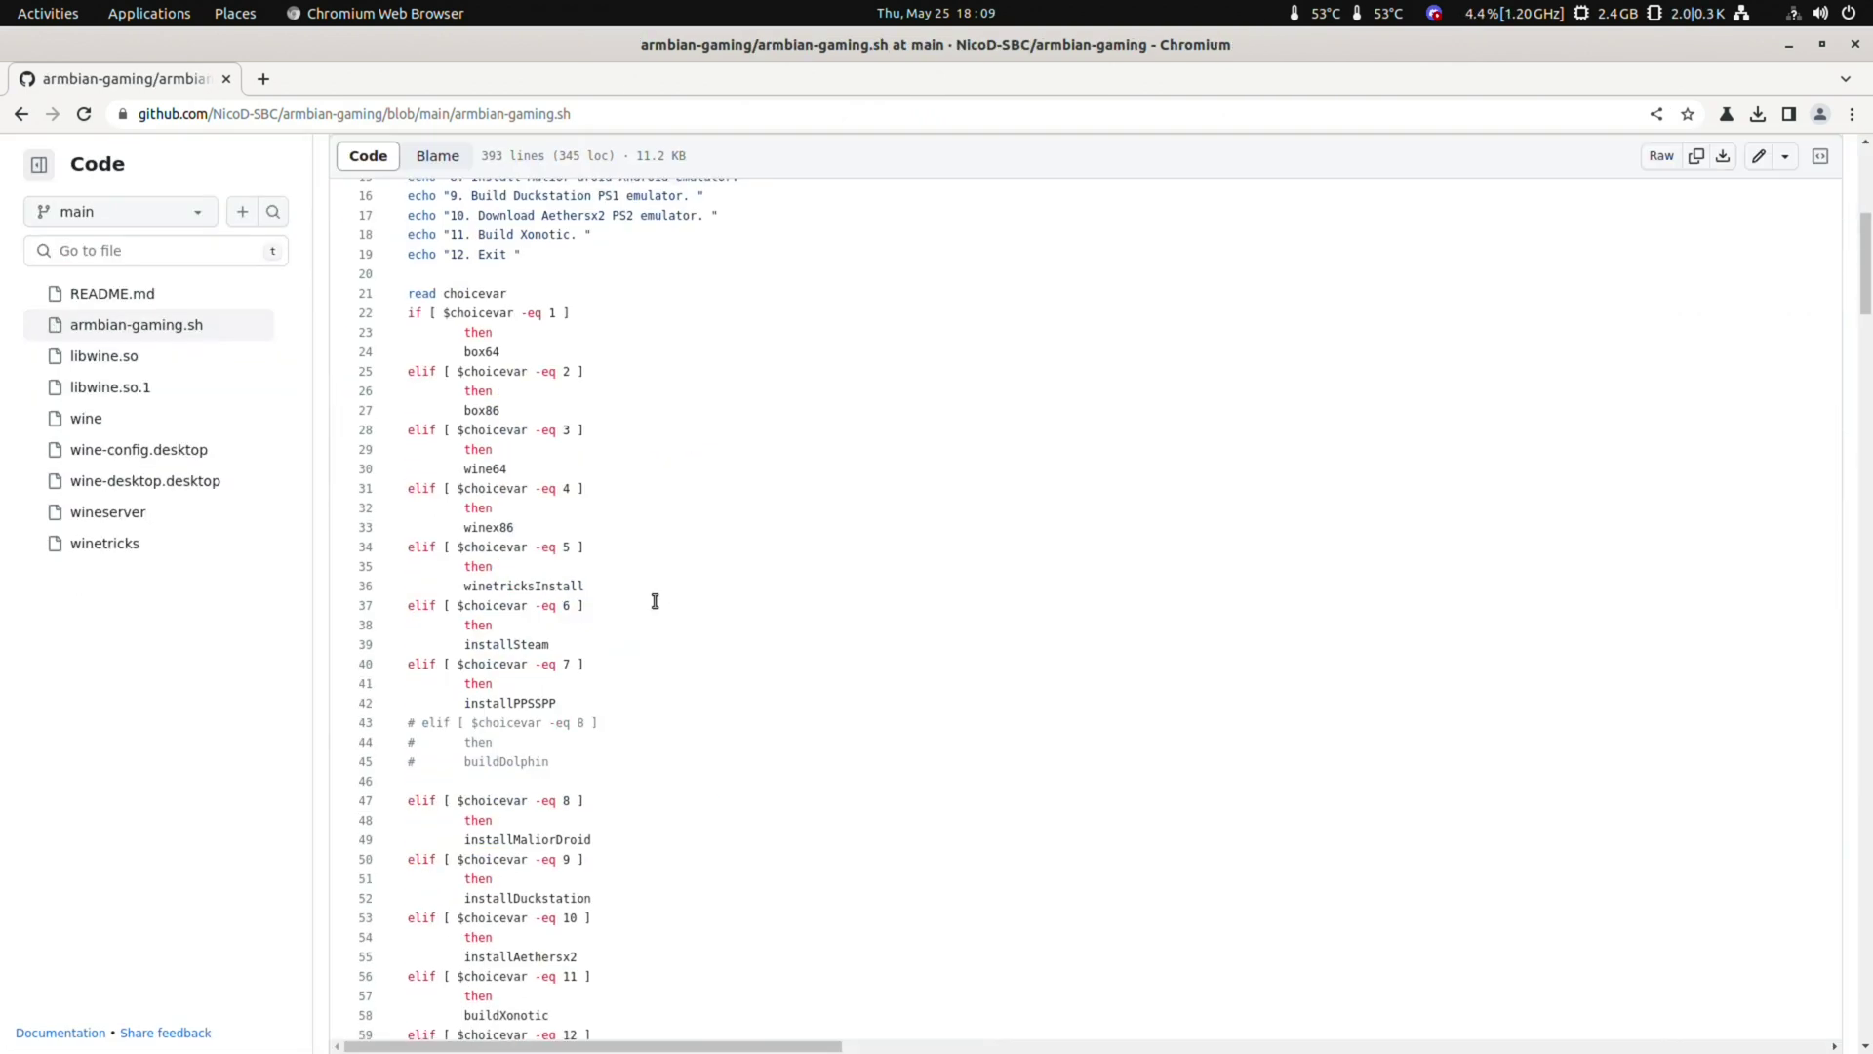
Add 'winetricks galliumnine' and 'wine ninewinecfg' lines before menuJammy in armbian-gaming.sh
{"action": "key", "text": "e"}
{"action": "scroll", "coordinate": [958, 551], "scroll_direction": "down", "scroll_amount": 20}
{"action": "left_click", "coordinate": [797, 851]}
{"action": "key", "text": "Return"}
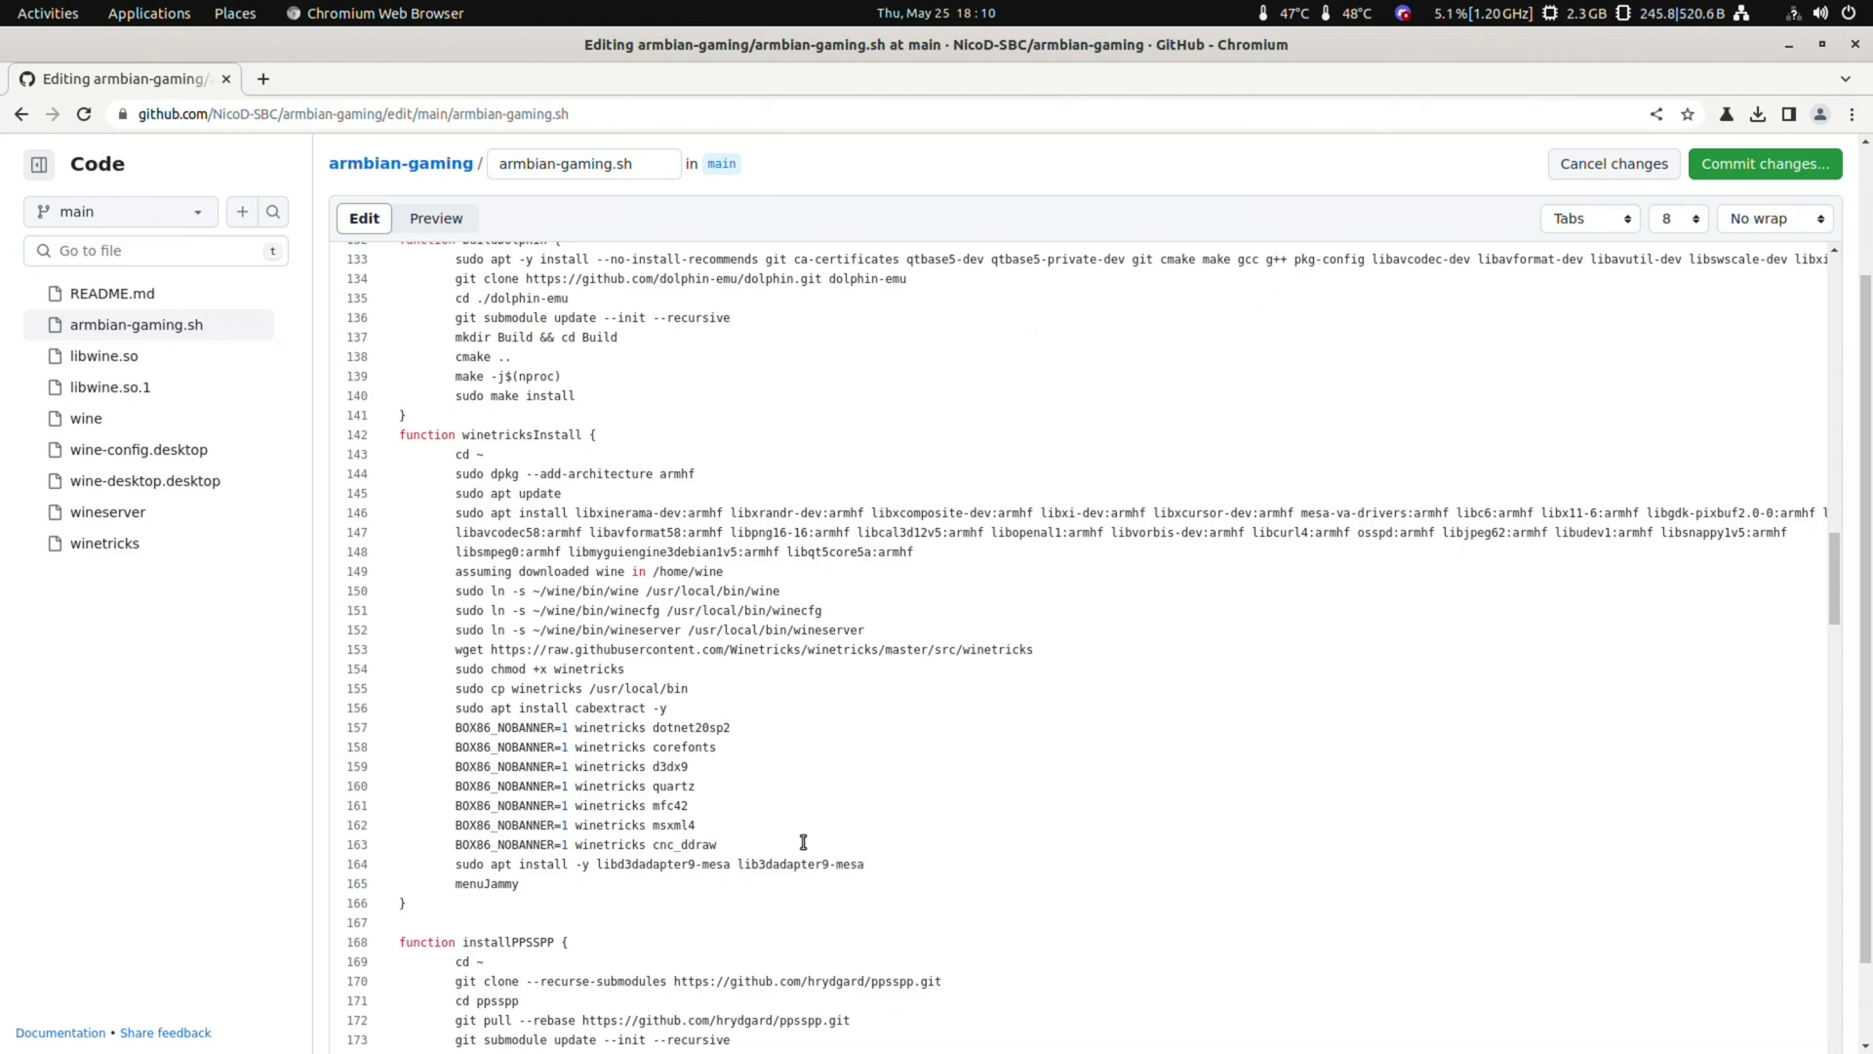
{"action": "key", "text": "Return"}
{"action": "type", "text": "winetricks galliumnine"}
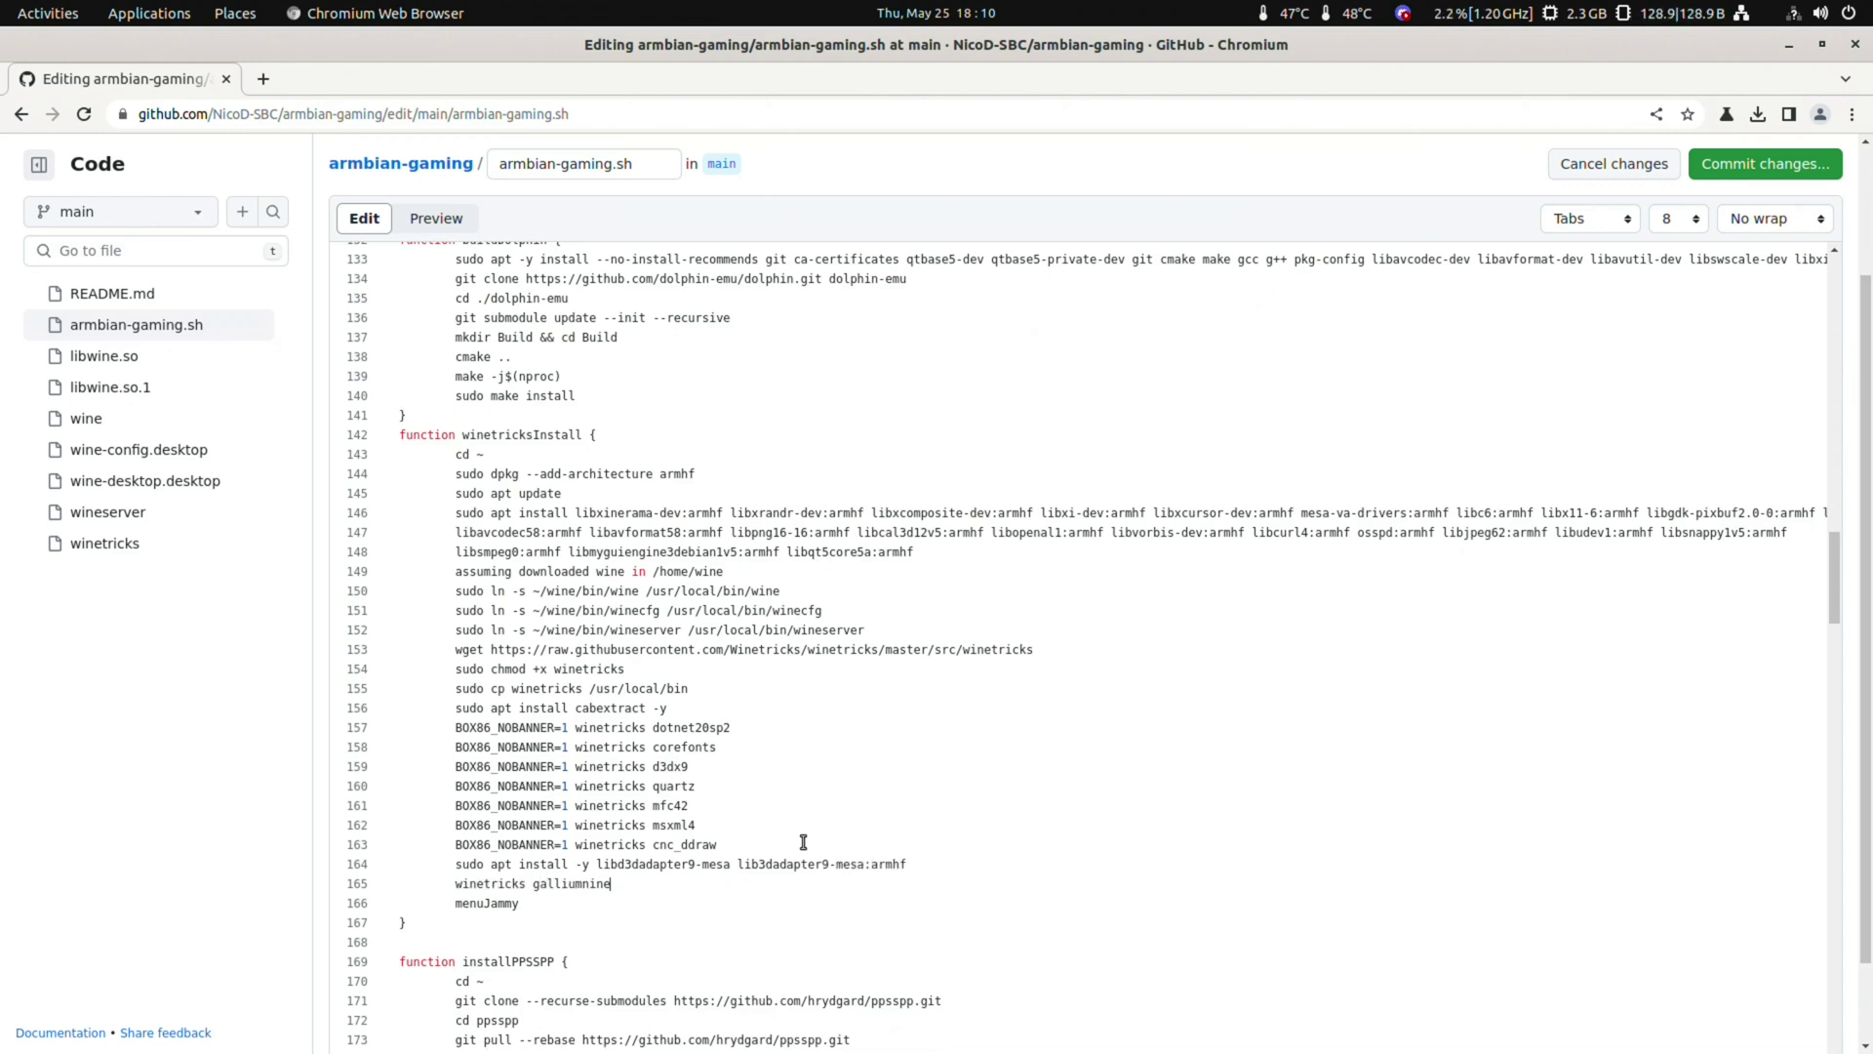
{"action": "key", "text": "Return"}
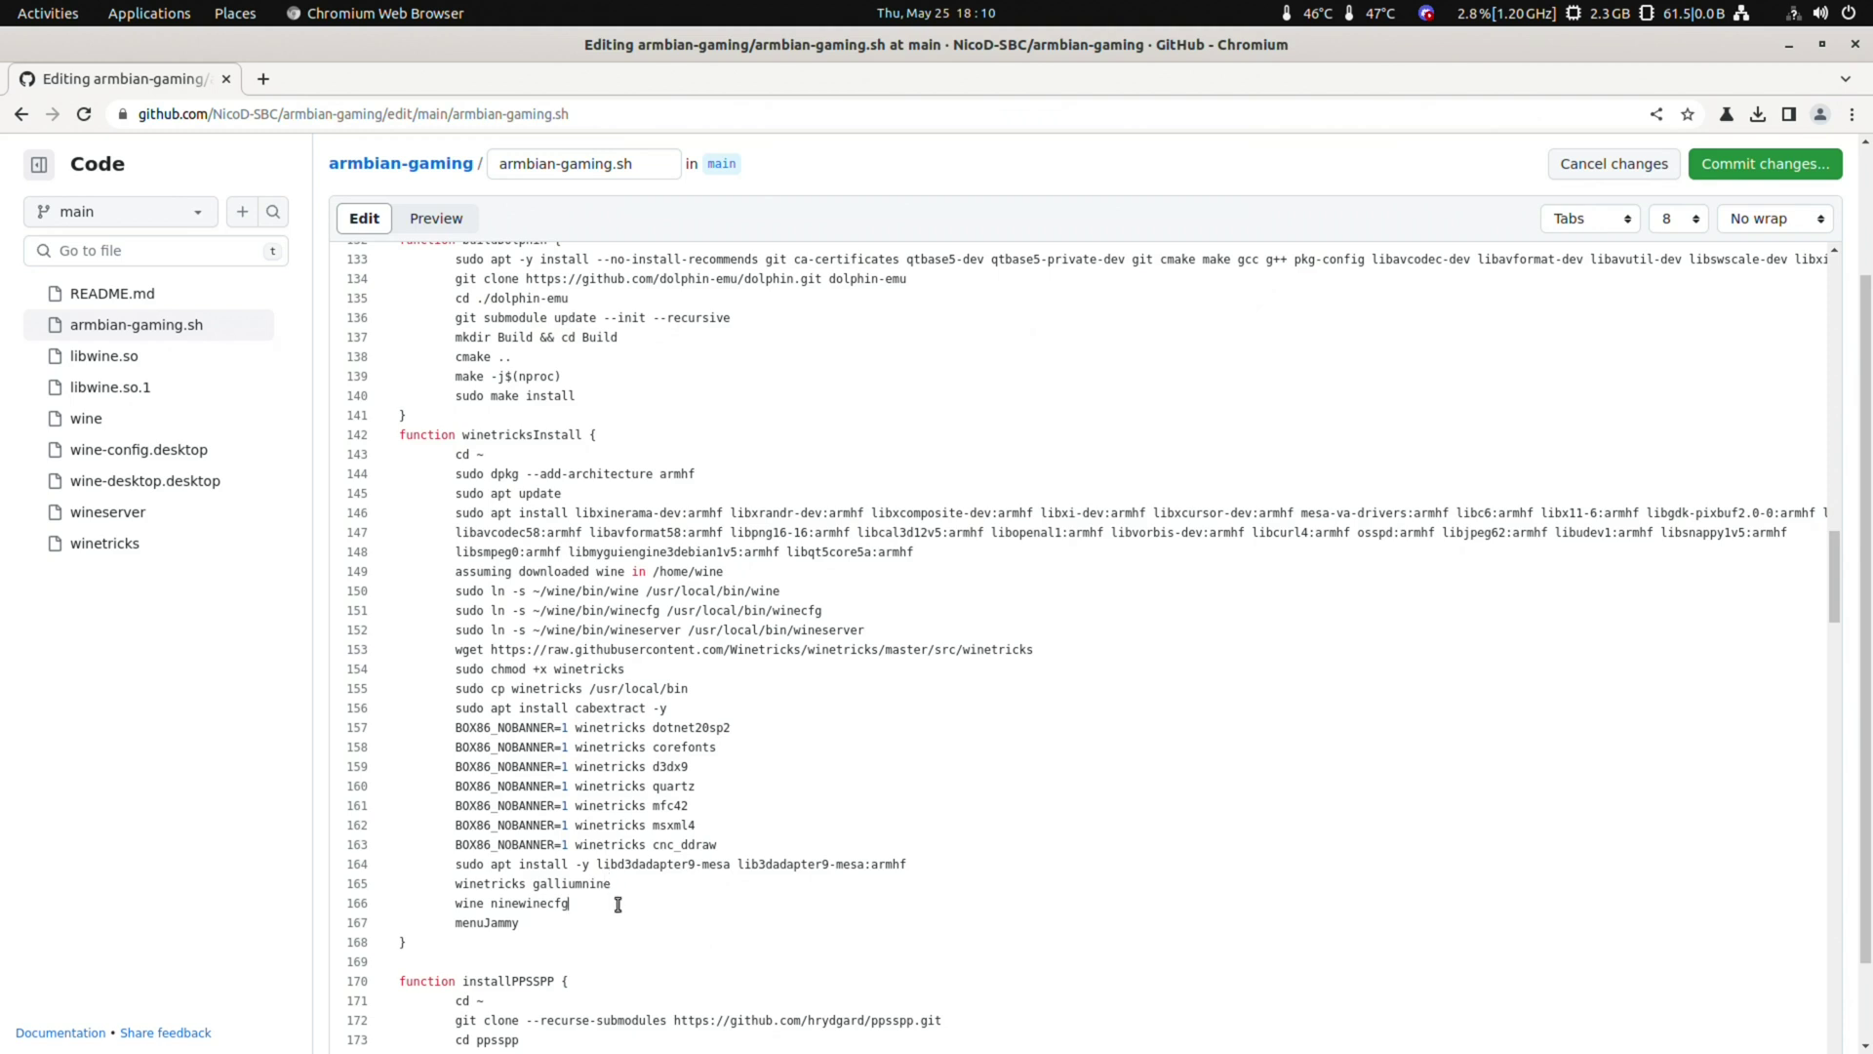
{"action": "left_click", "coordinate": [617, 905]}
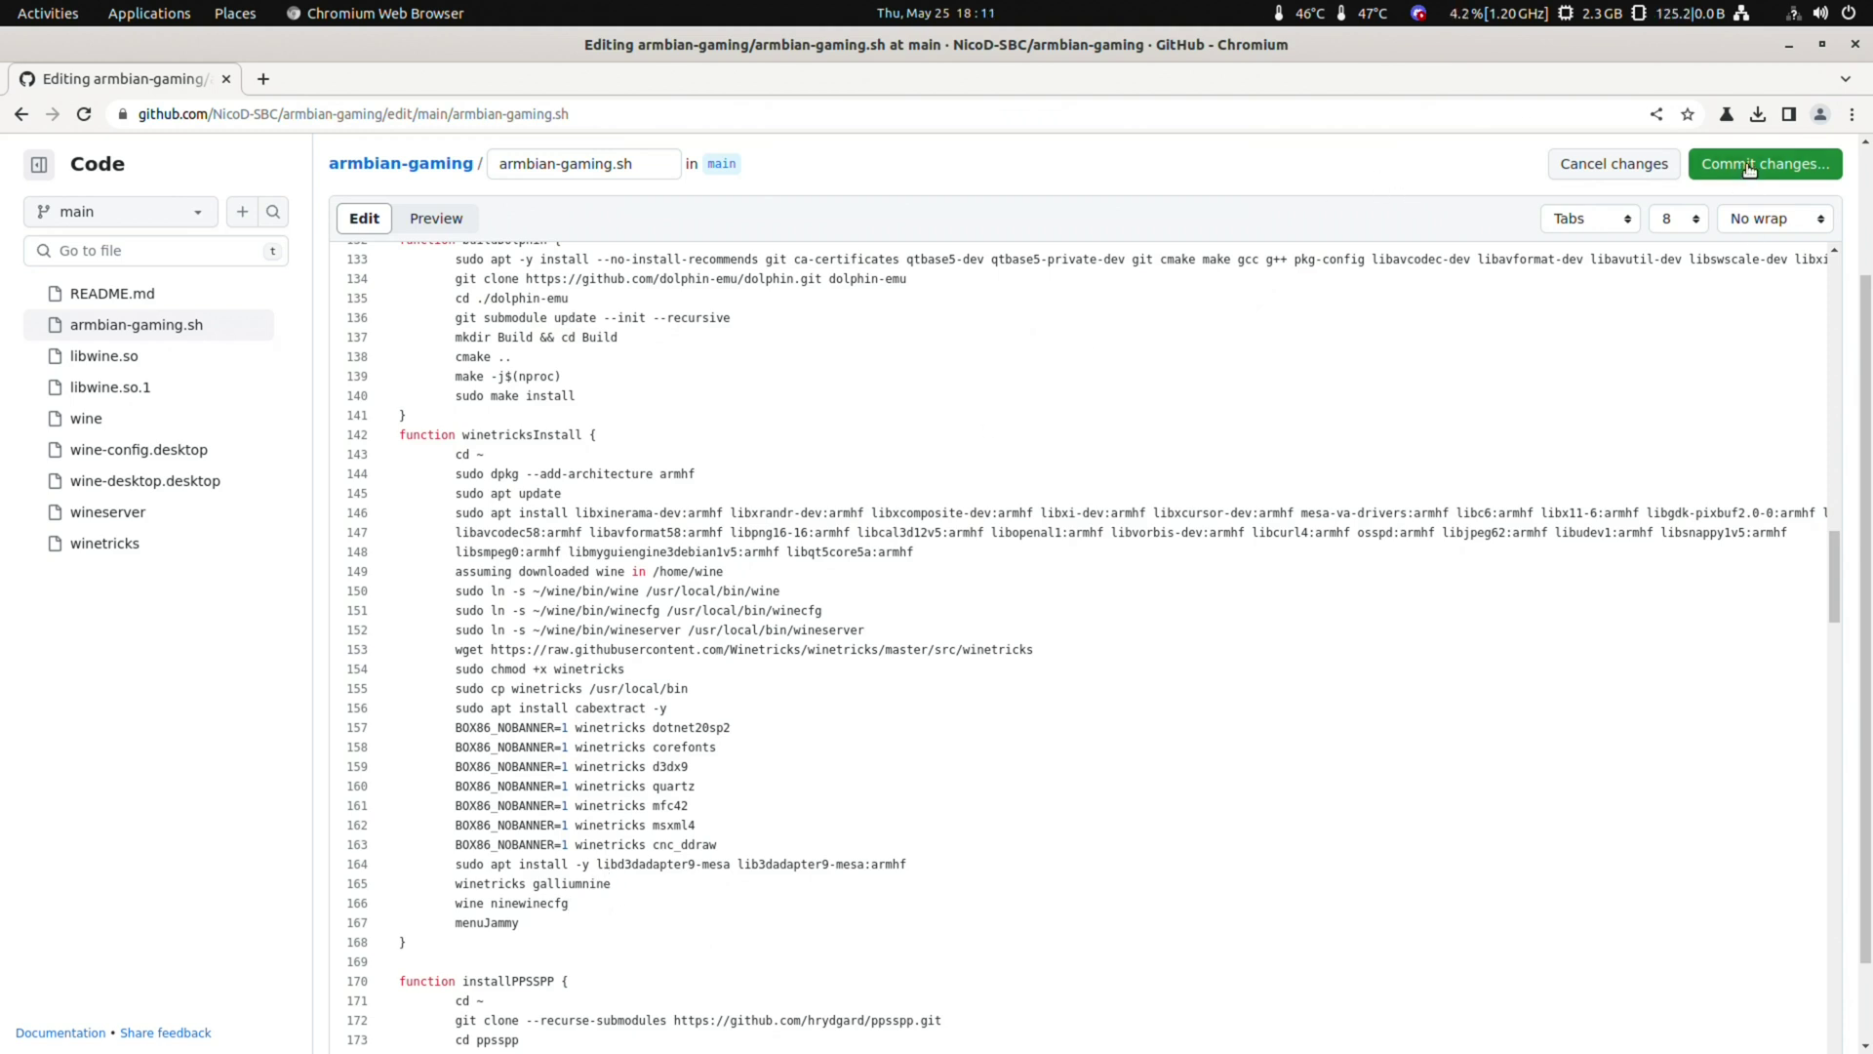
Return to the terminal and enter the nicod-armbian-gaming command name
{"action": "key", "text": "alt+Tab"}
{"action": "type", "text": "ni"}
{"action": "key", "text": "Tab"}
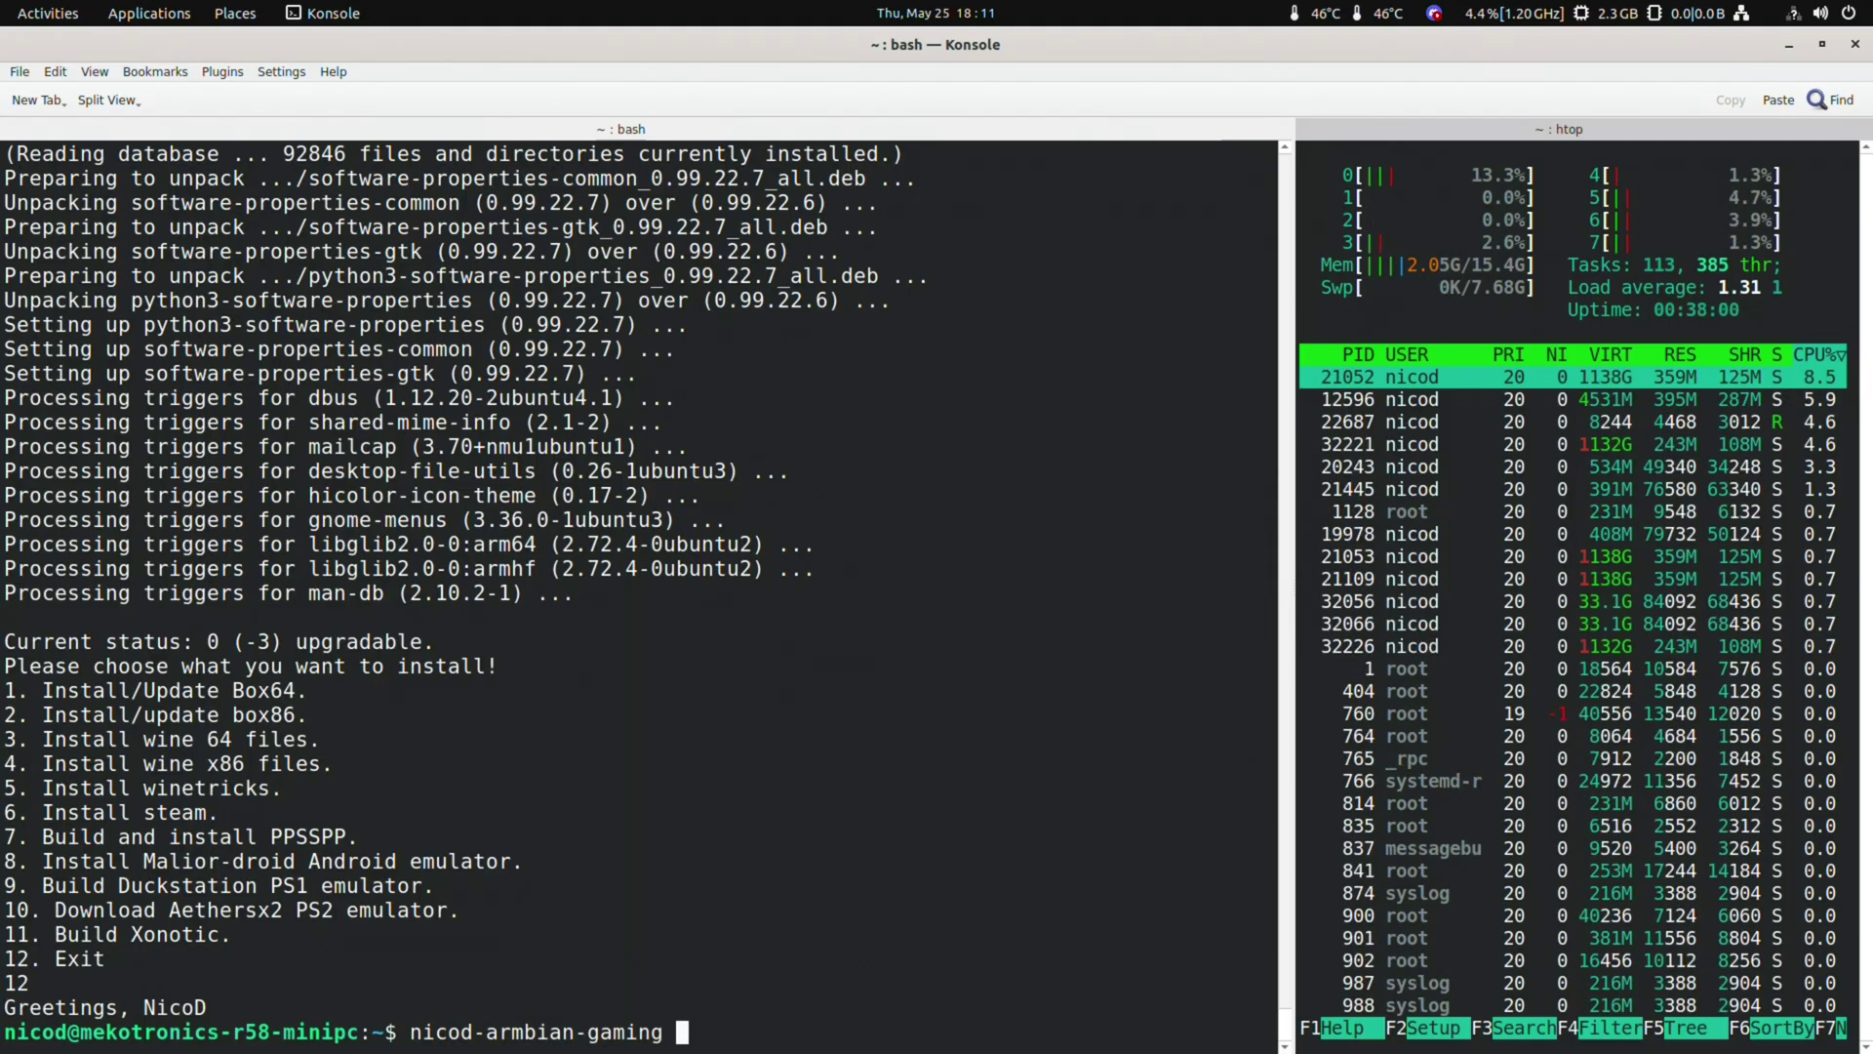
Run the armbian-gaming script, then run 'wine winecfg' to create the wine configuration
{"action": "key", "text": "Return"}
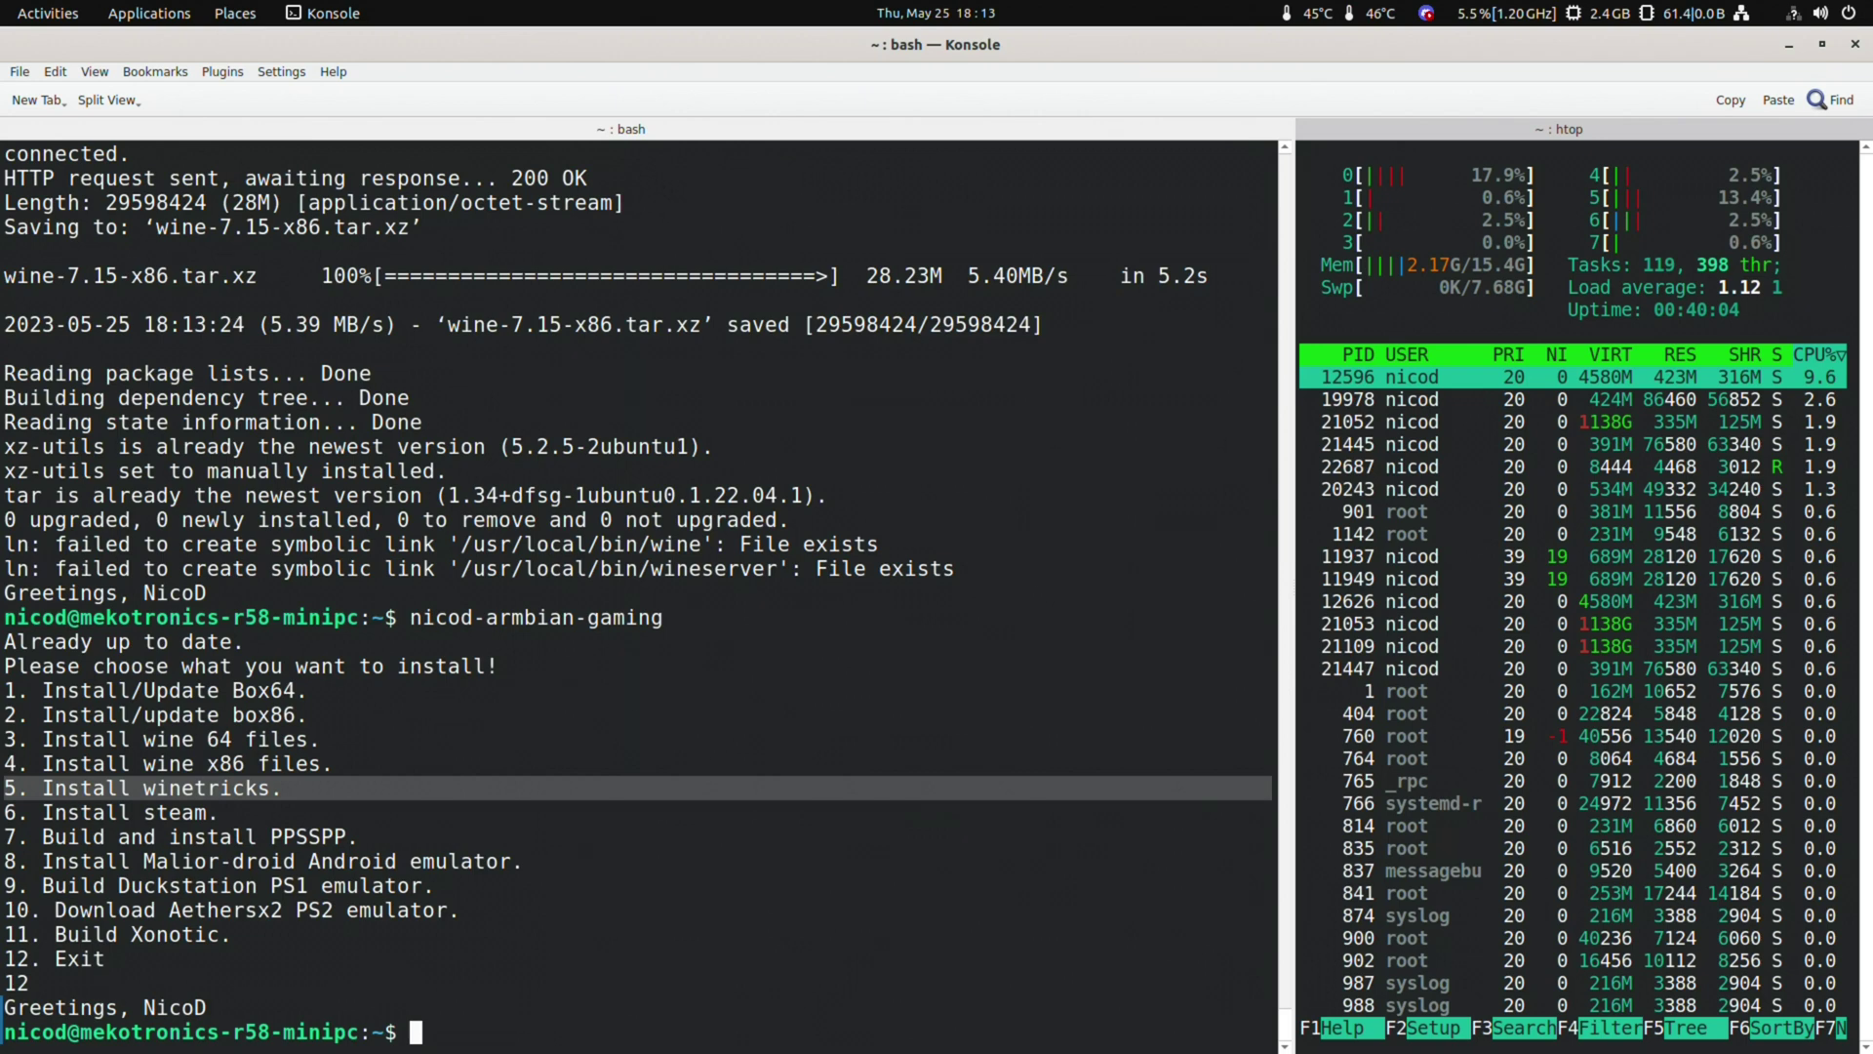
{"action": "type", "text": "wine winec"}
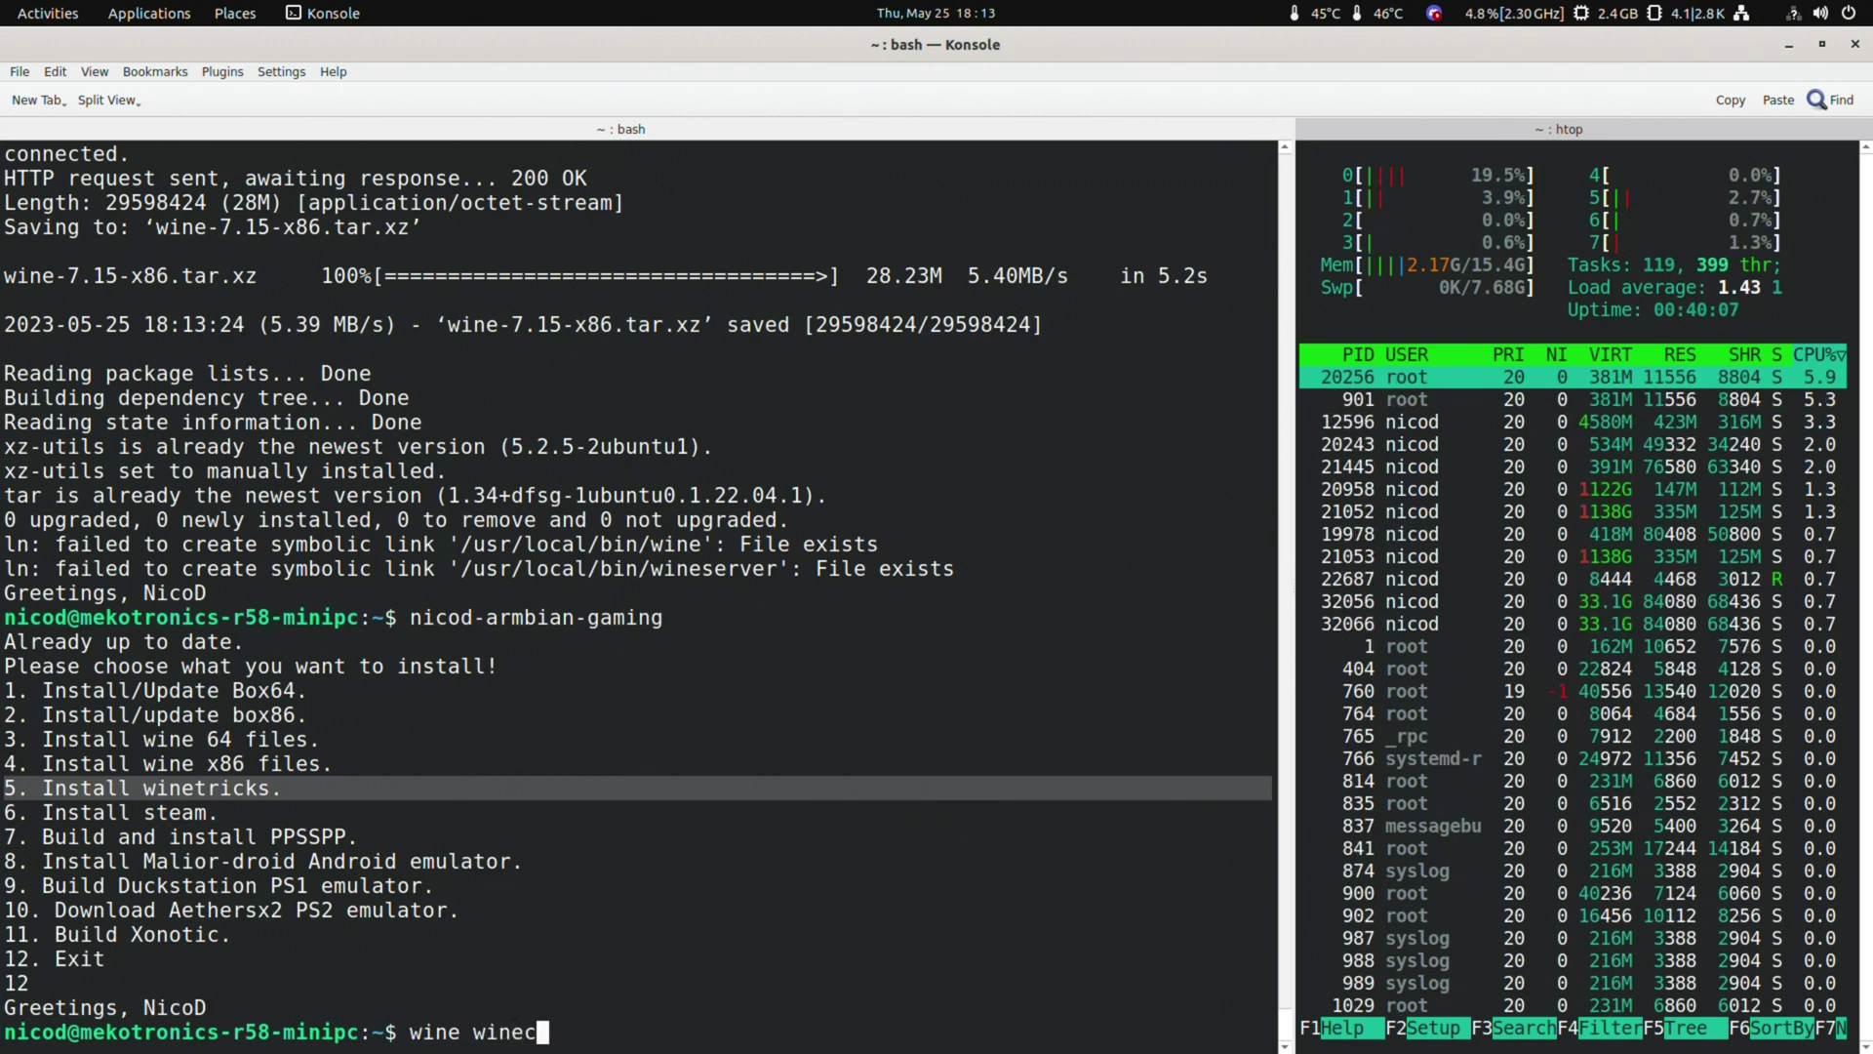
{"action": "type", "text": "fg"}
{"action": "key", "text": "Return"}
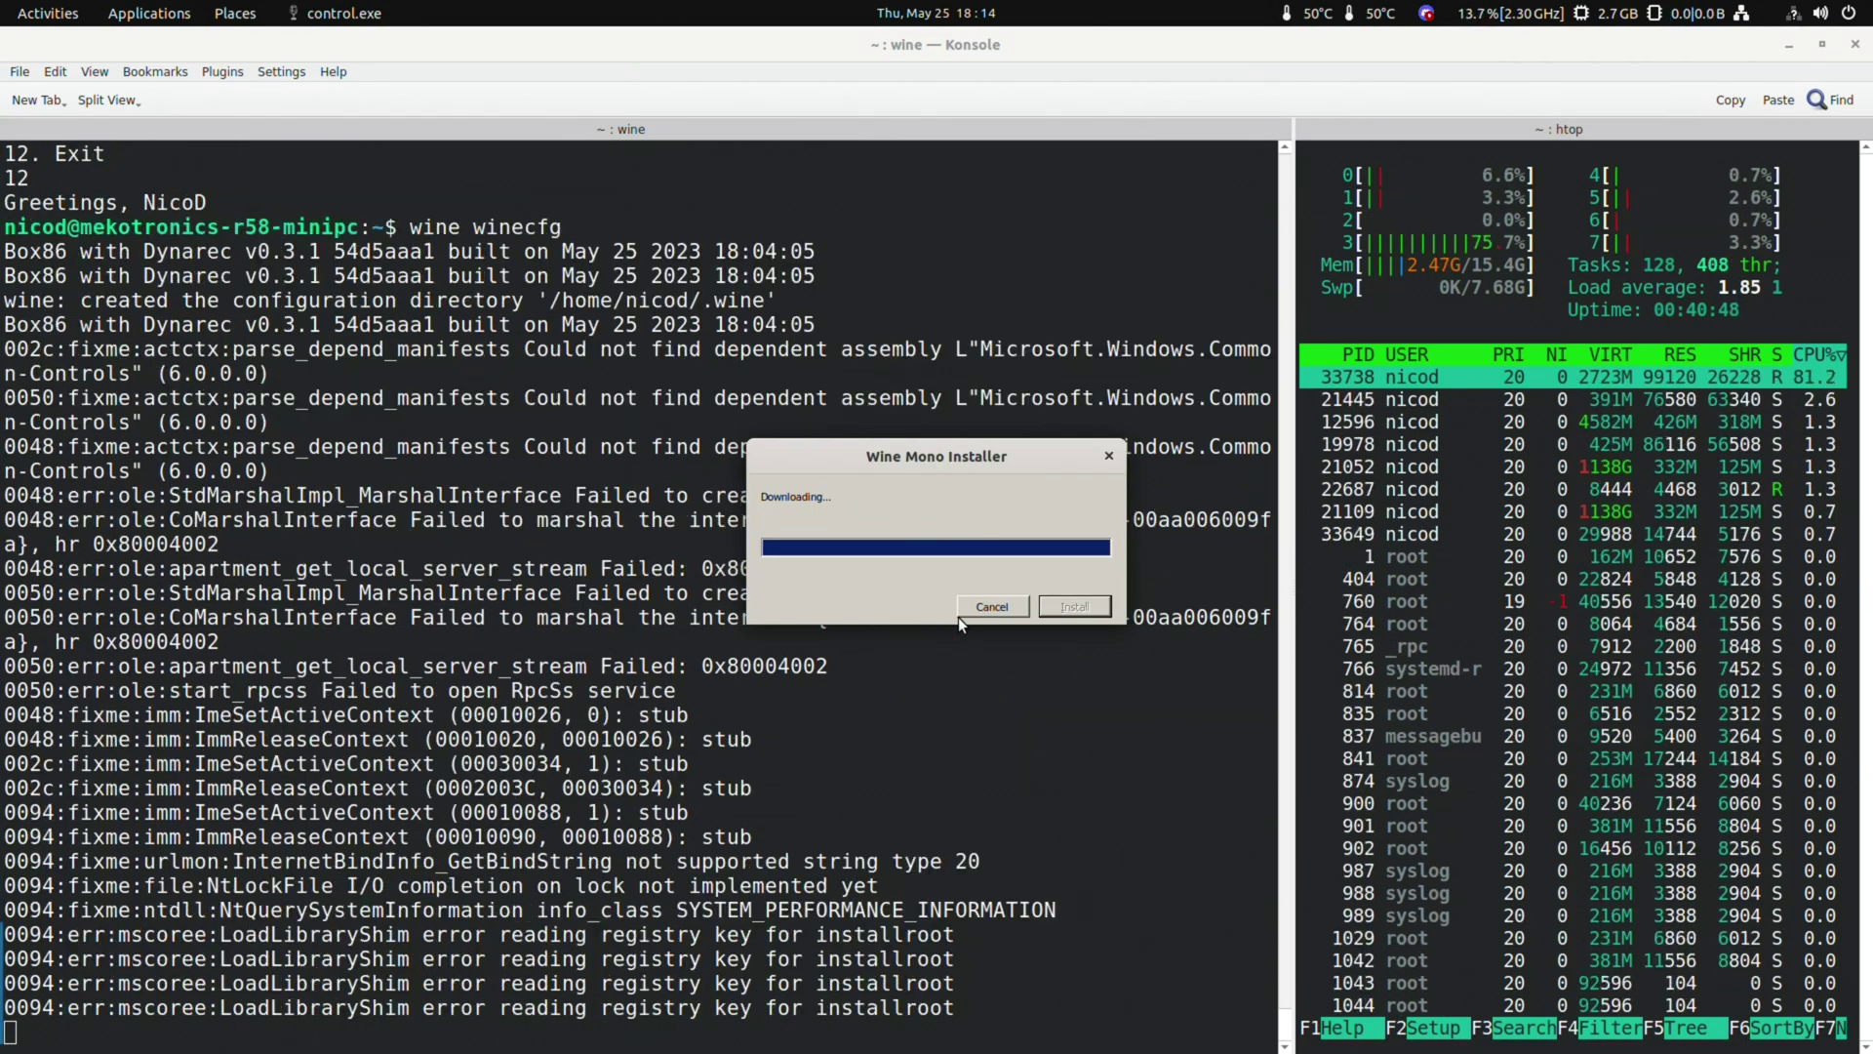
Rerun the script, choose option 5 and answer y to install winetricks
{"action": "key", "text": "Up"}
{"action": "key", "text": "Up"}
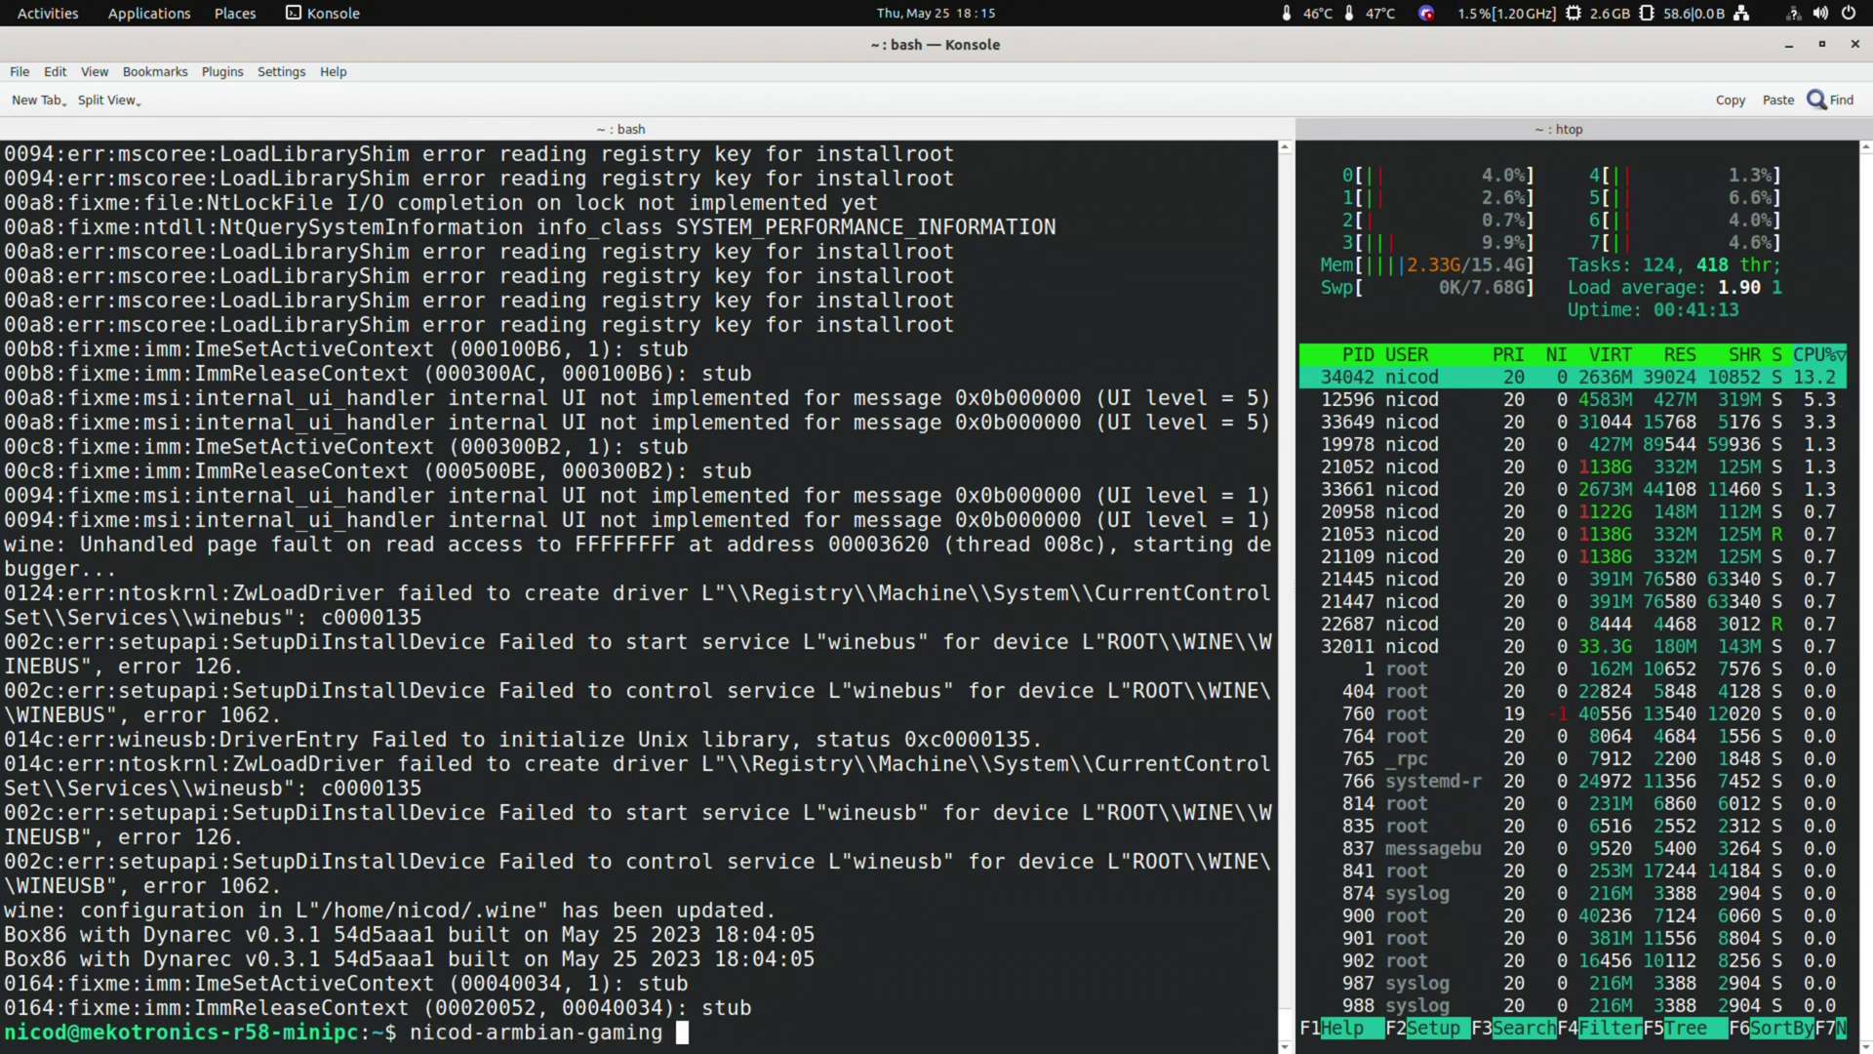
{"action": "key", "text": "Return"}
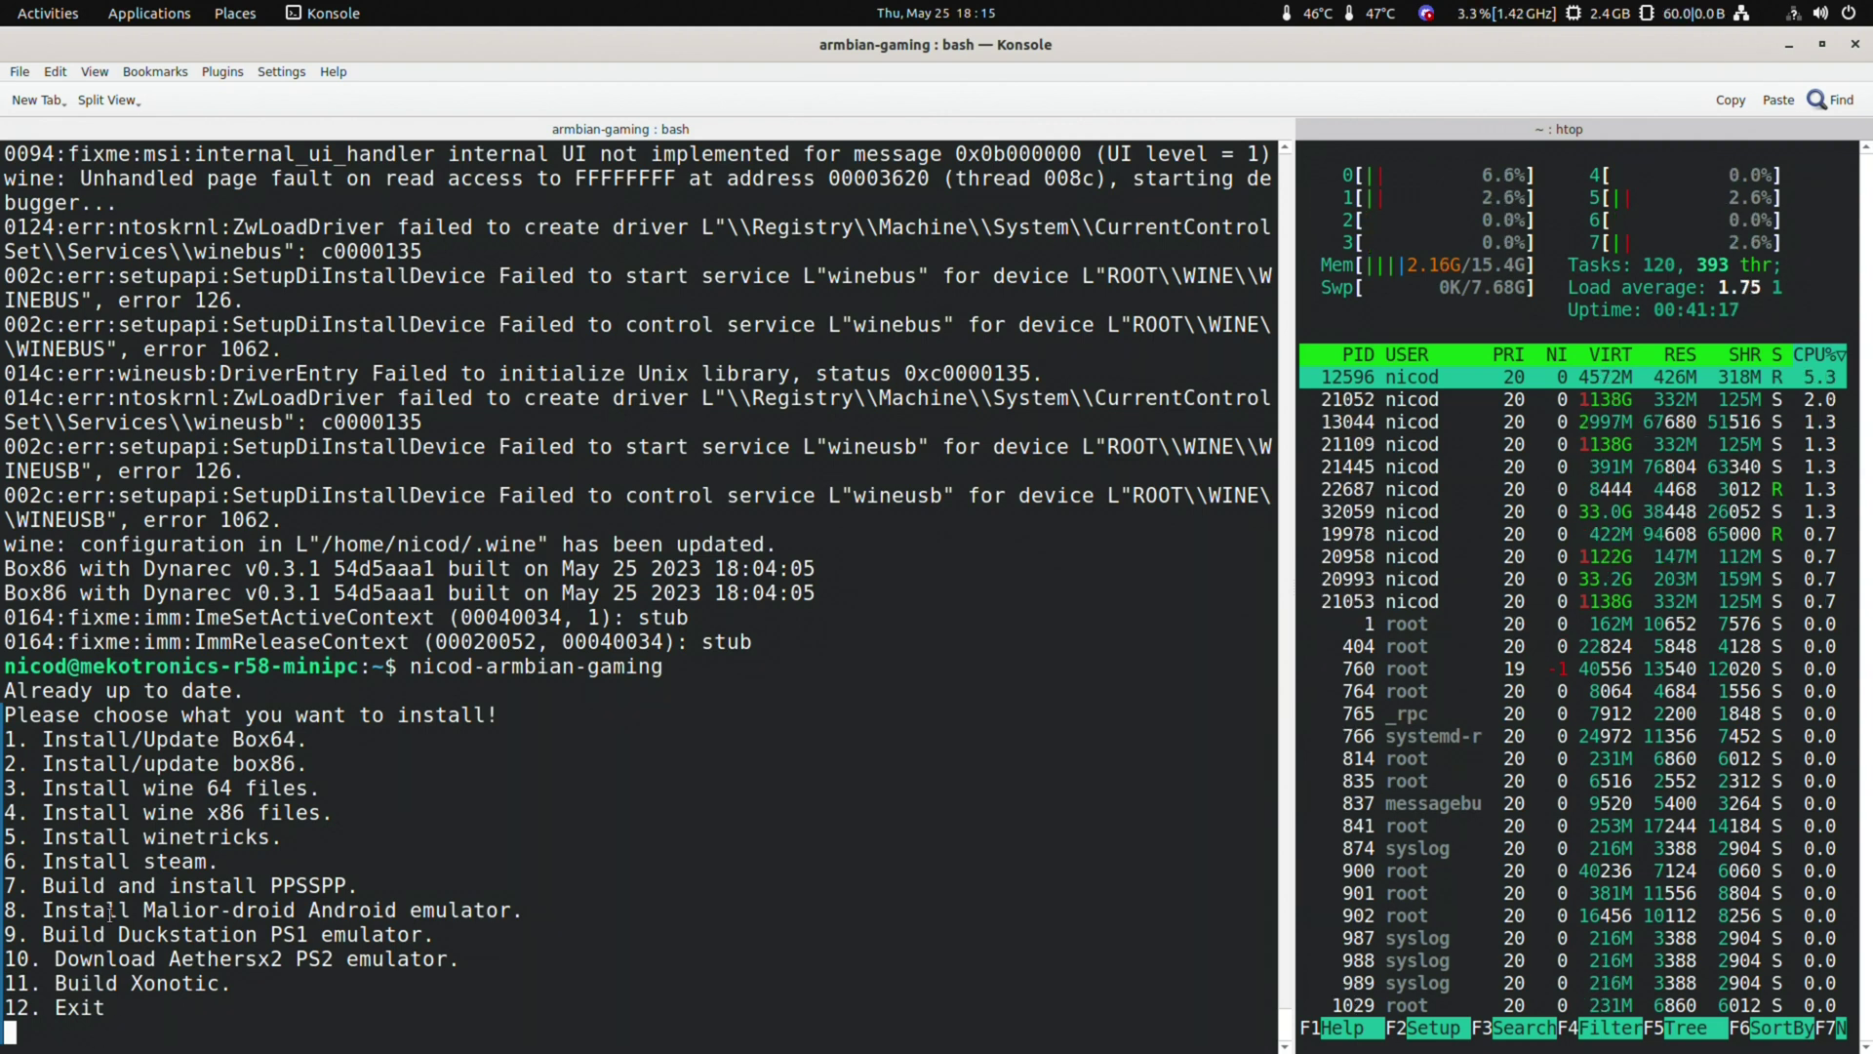
{"action": "triple_click", "coordinate": [149, 837]}
{"action": "type", "text": "5"}
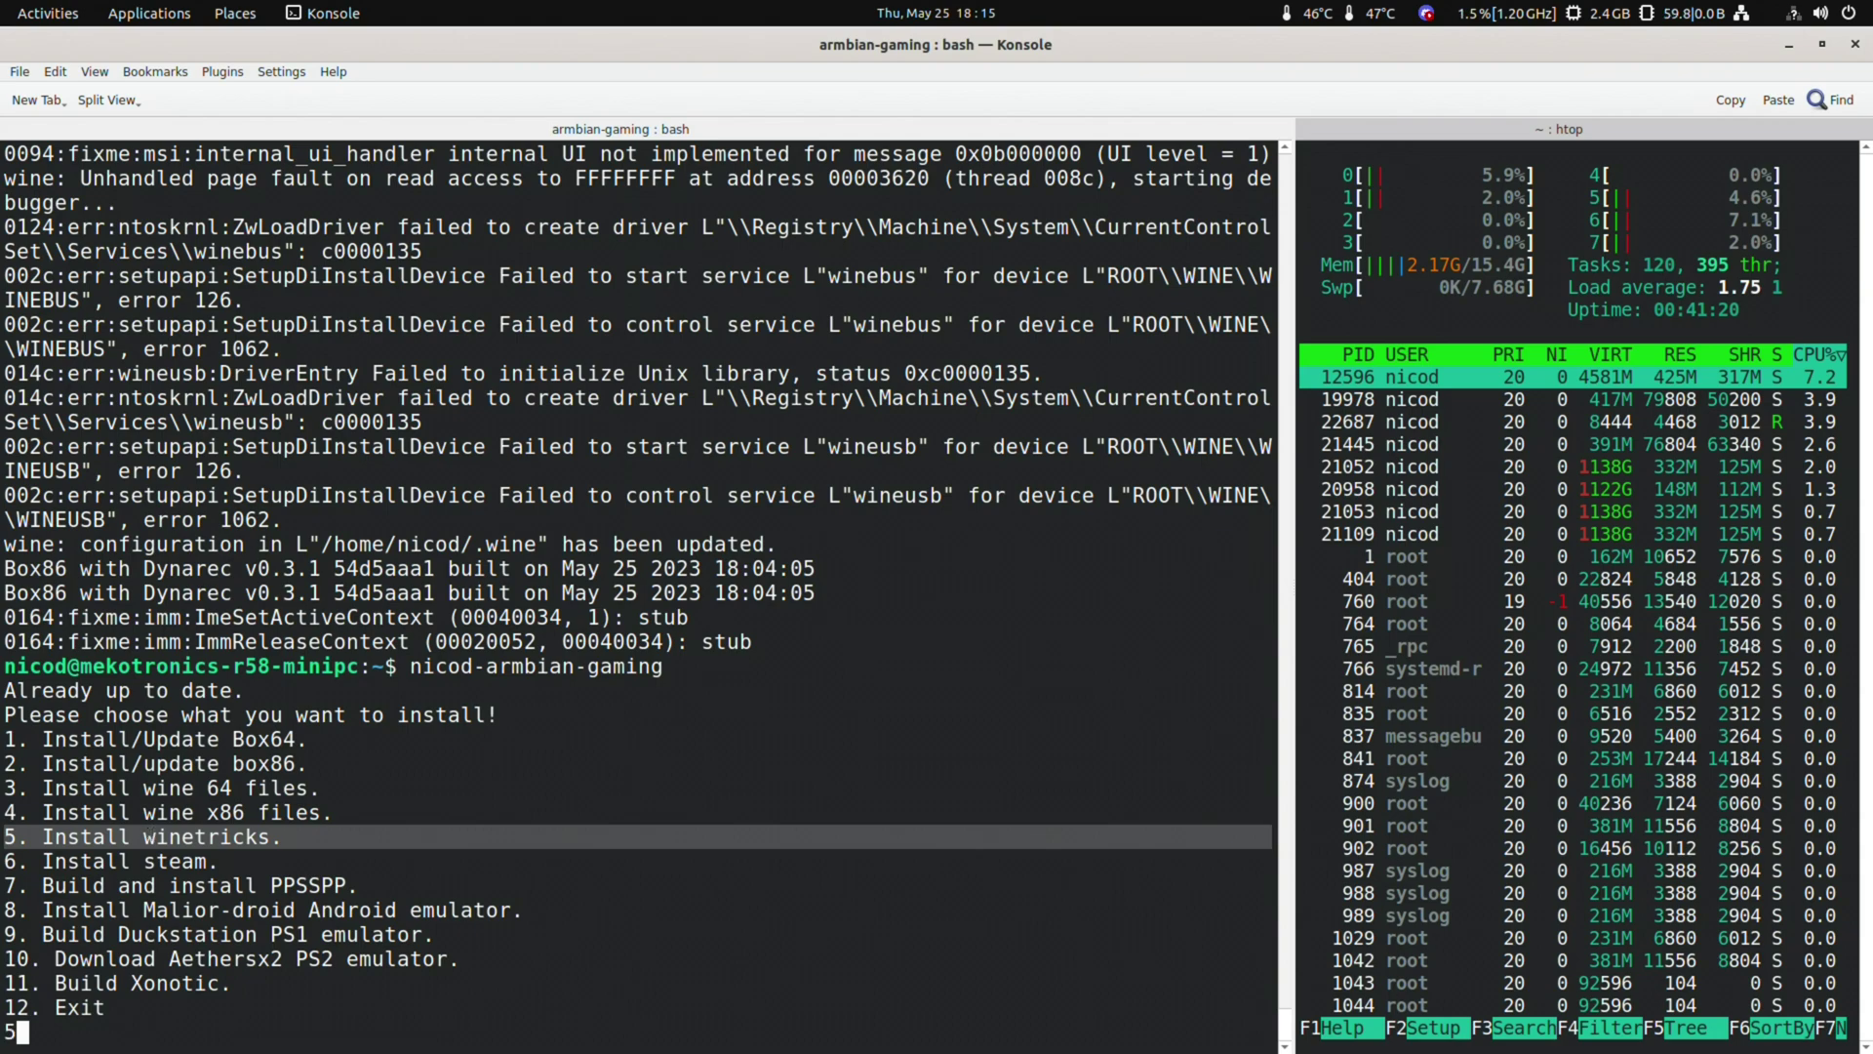
{"action": "key", "text": "Return"}
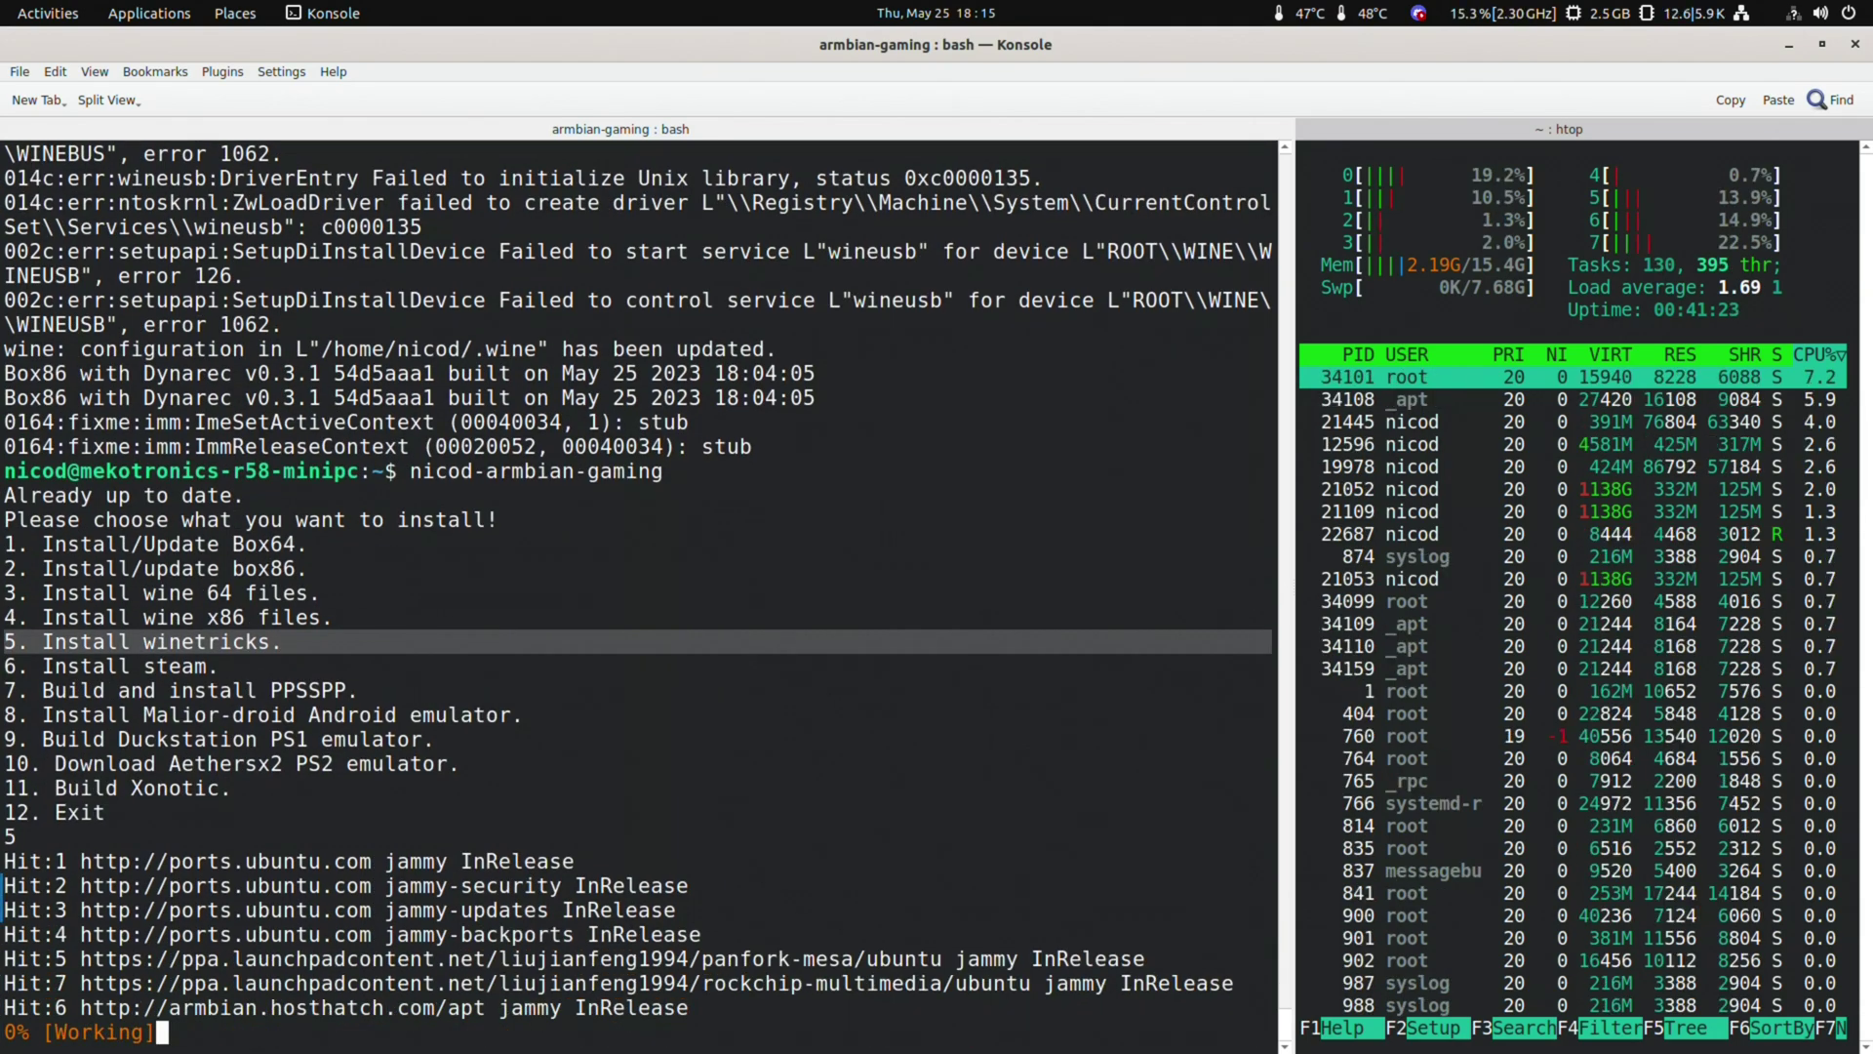
{"action": "type", "text": "y"}
{"action": "key", "text": "Return"}
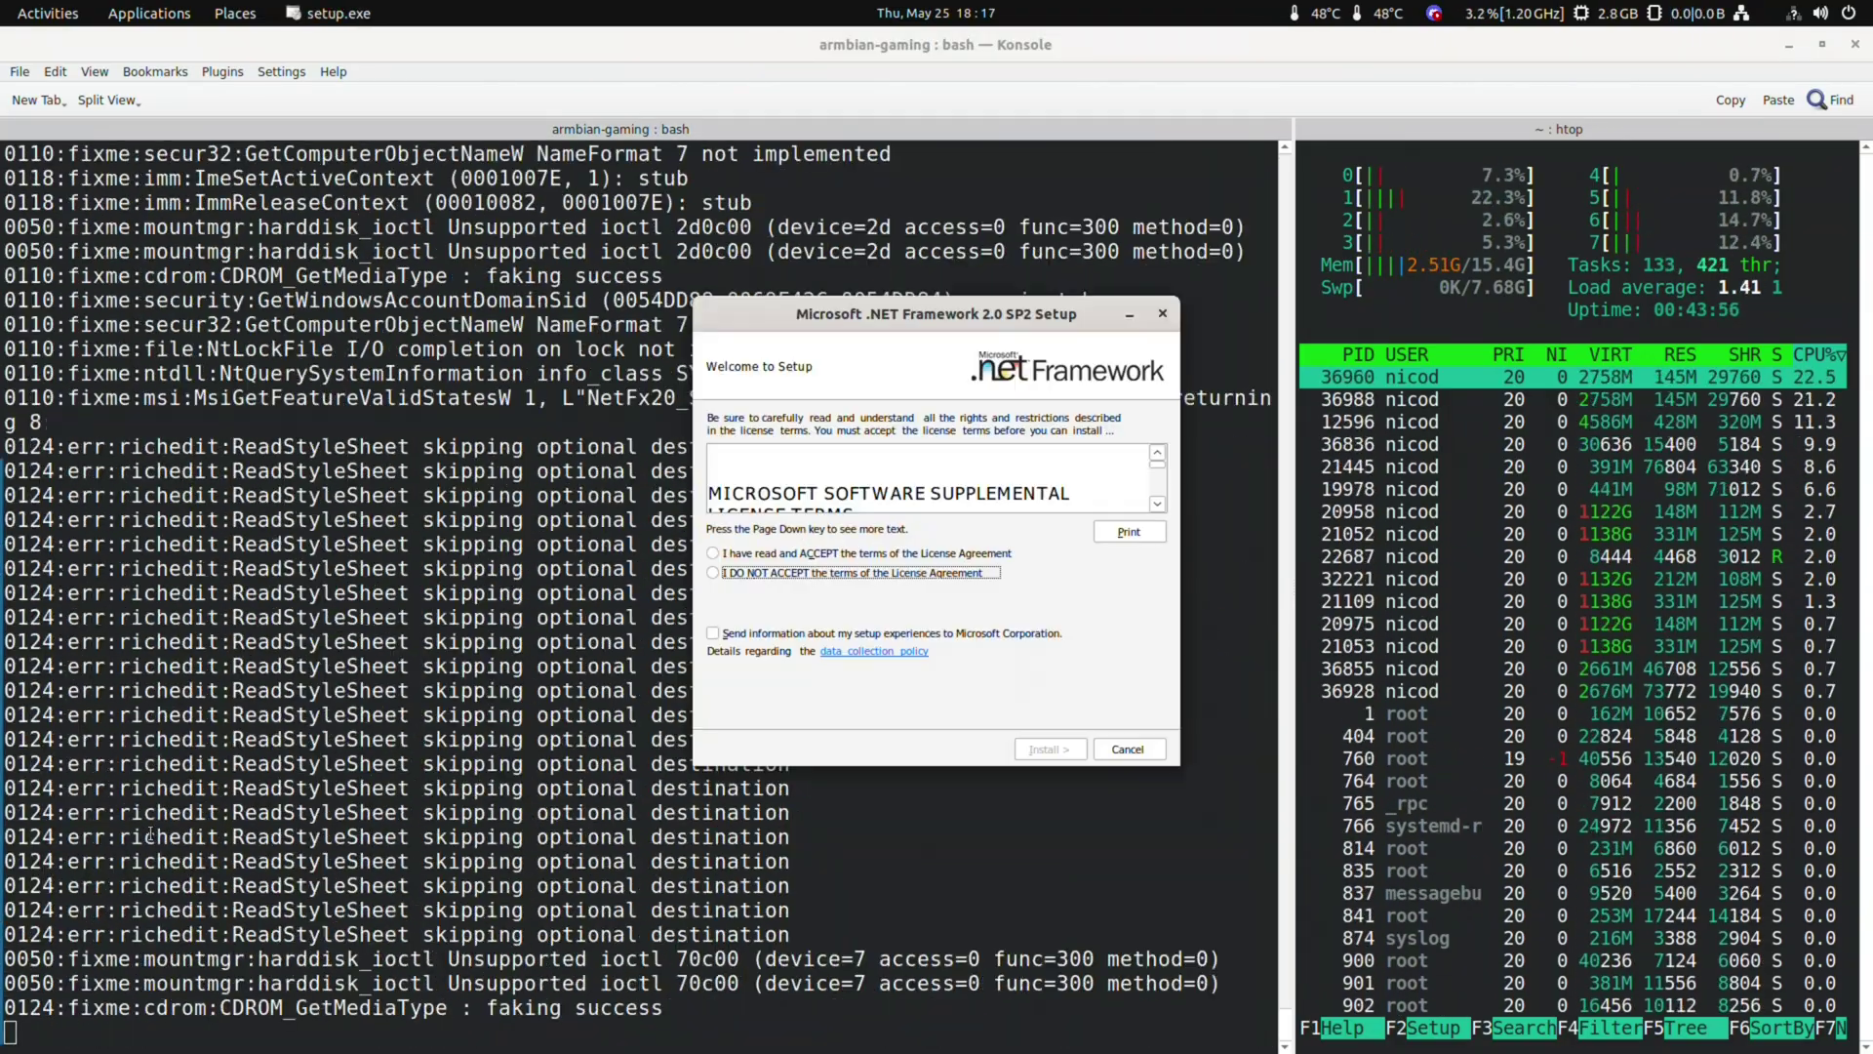
Advance the .NET 2.0 SP2 setup, copy 'wineserver -k' from README.md, and restore Geany's window
{"action": "left_click", "coordinate": [1110, 706]}
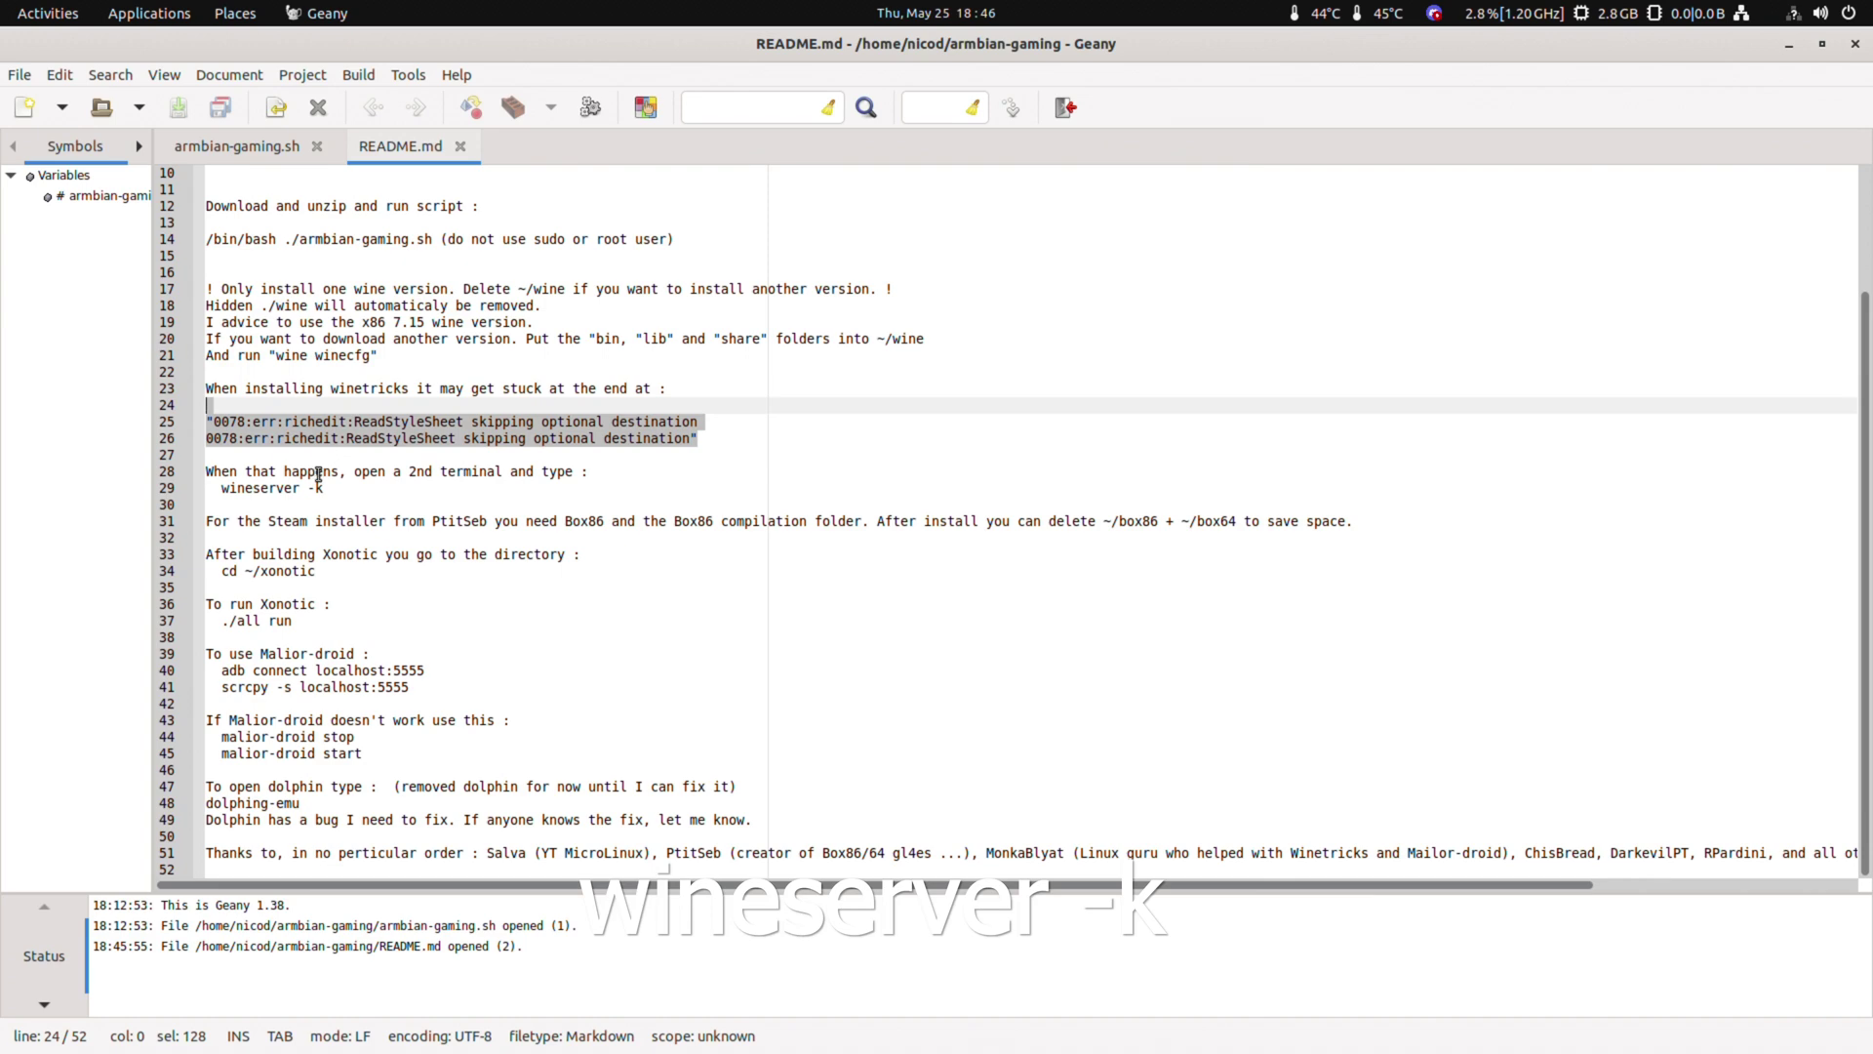
{"action": "triple_click", "coordinate": [288, 493]}
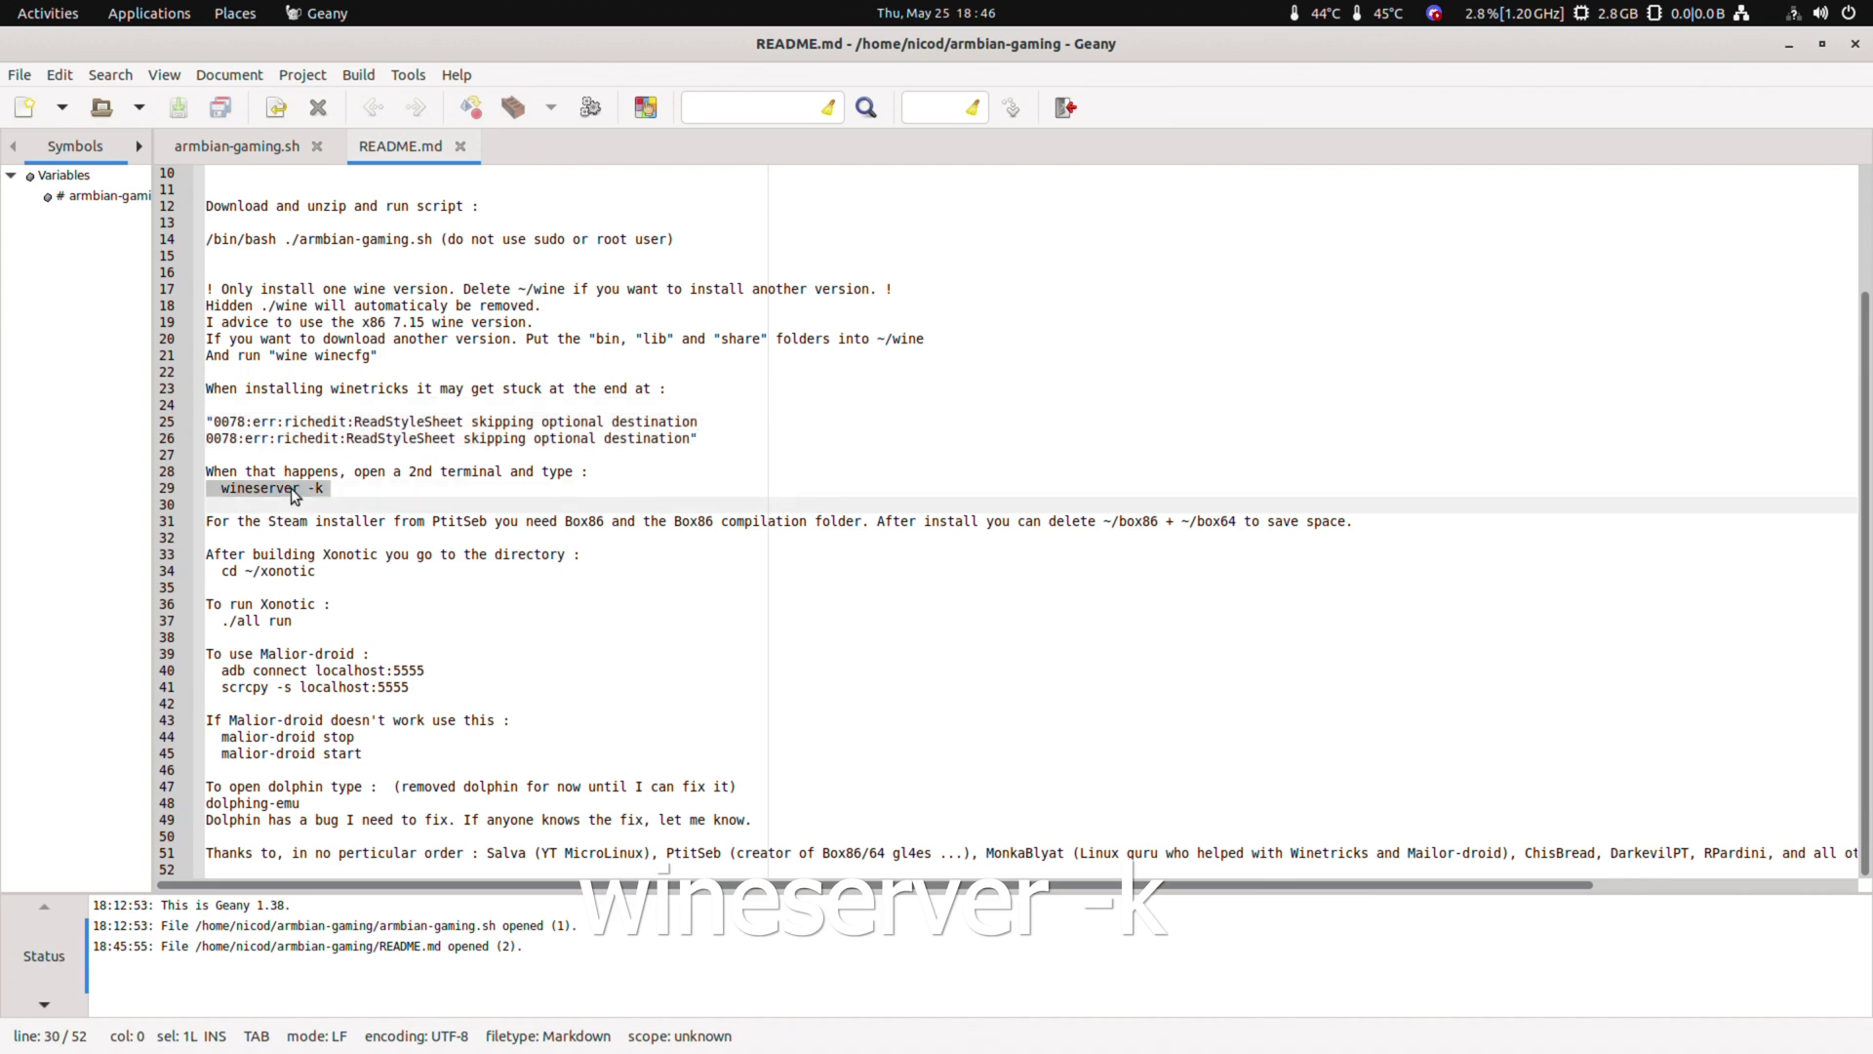
{"action": "right_click", "coordinate": [292, 493]}
{"action": "left_click", "coordinate": [410, 582]}
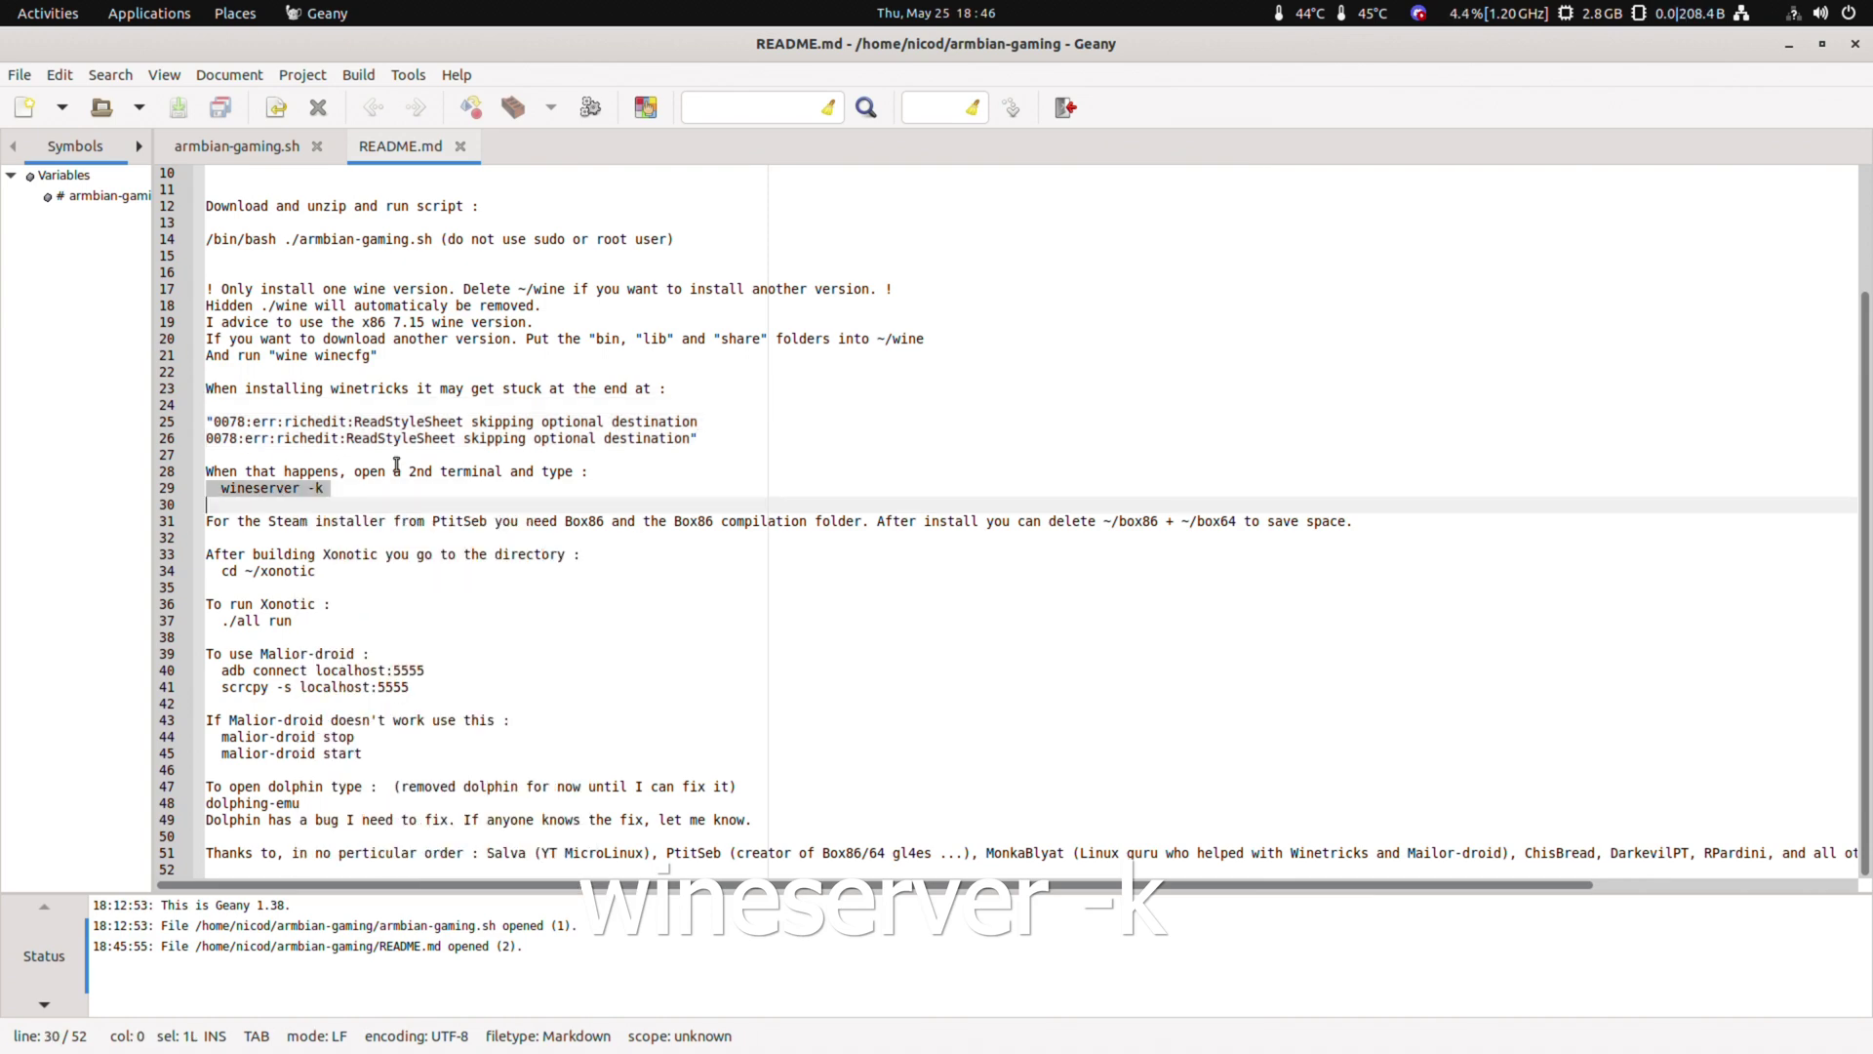
{"action": "double_click", "coordinate": [537, 37]}
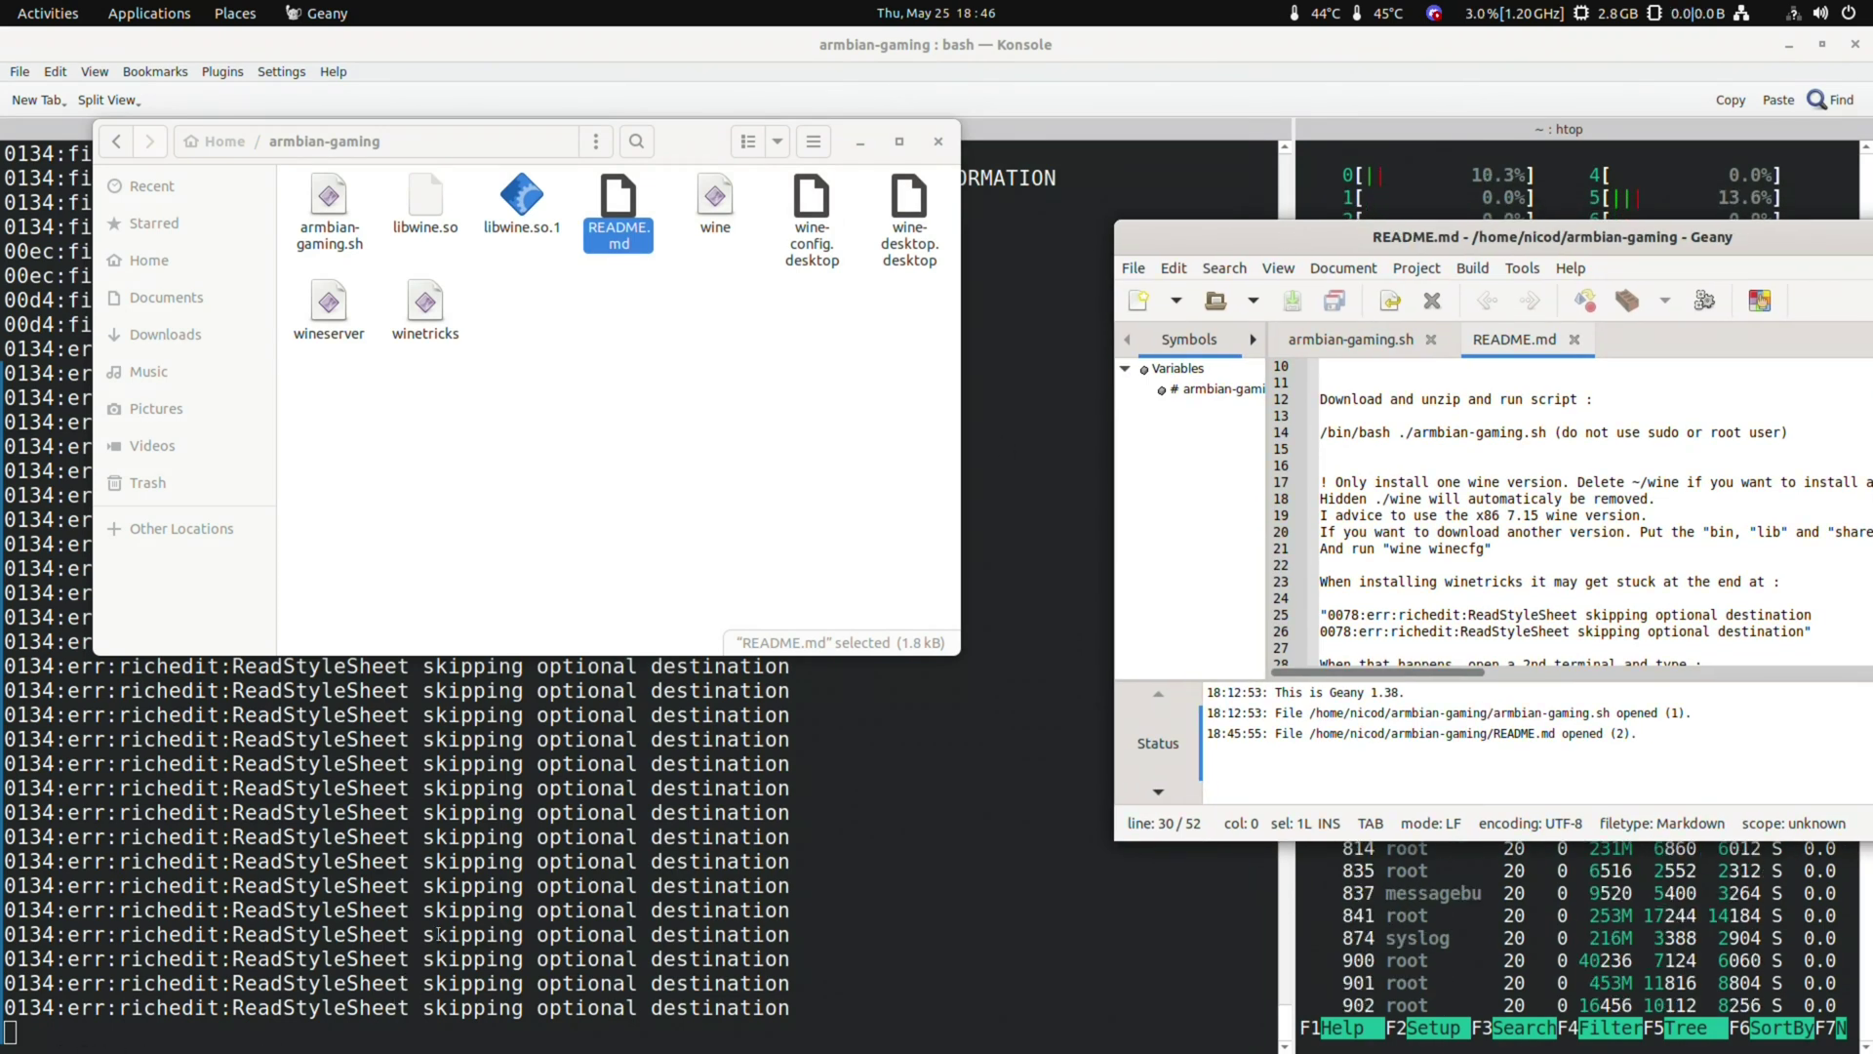
Run wineserver -k in a second Terminator window to unstick the winetricks msxml install
{"action": "mouse_move", "coordinate": [458, 1049]}
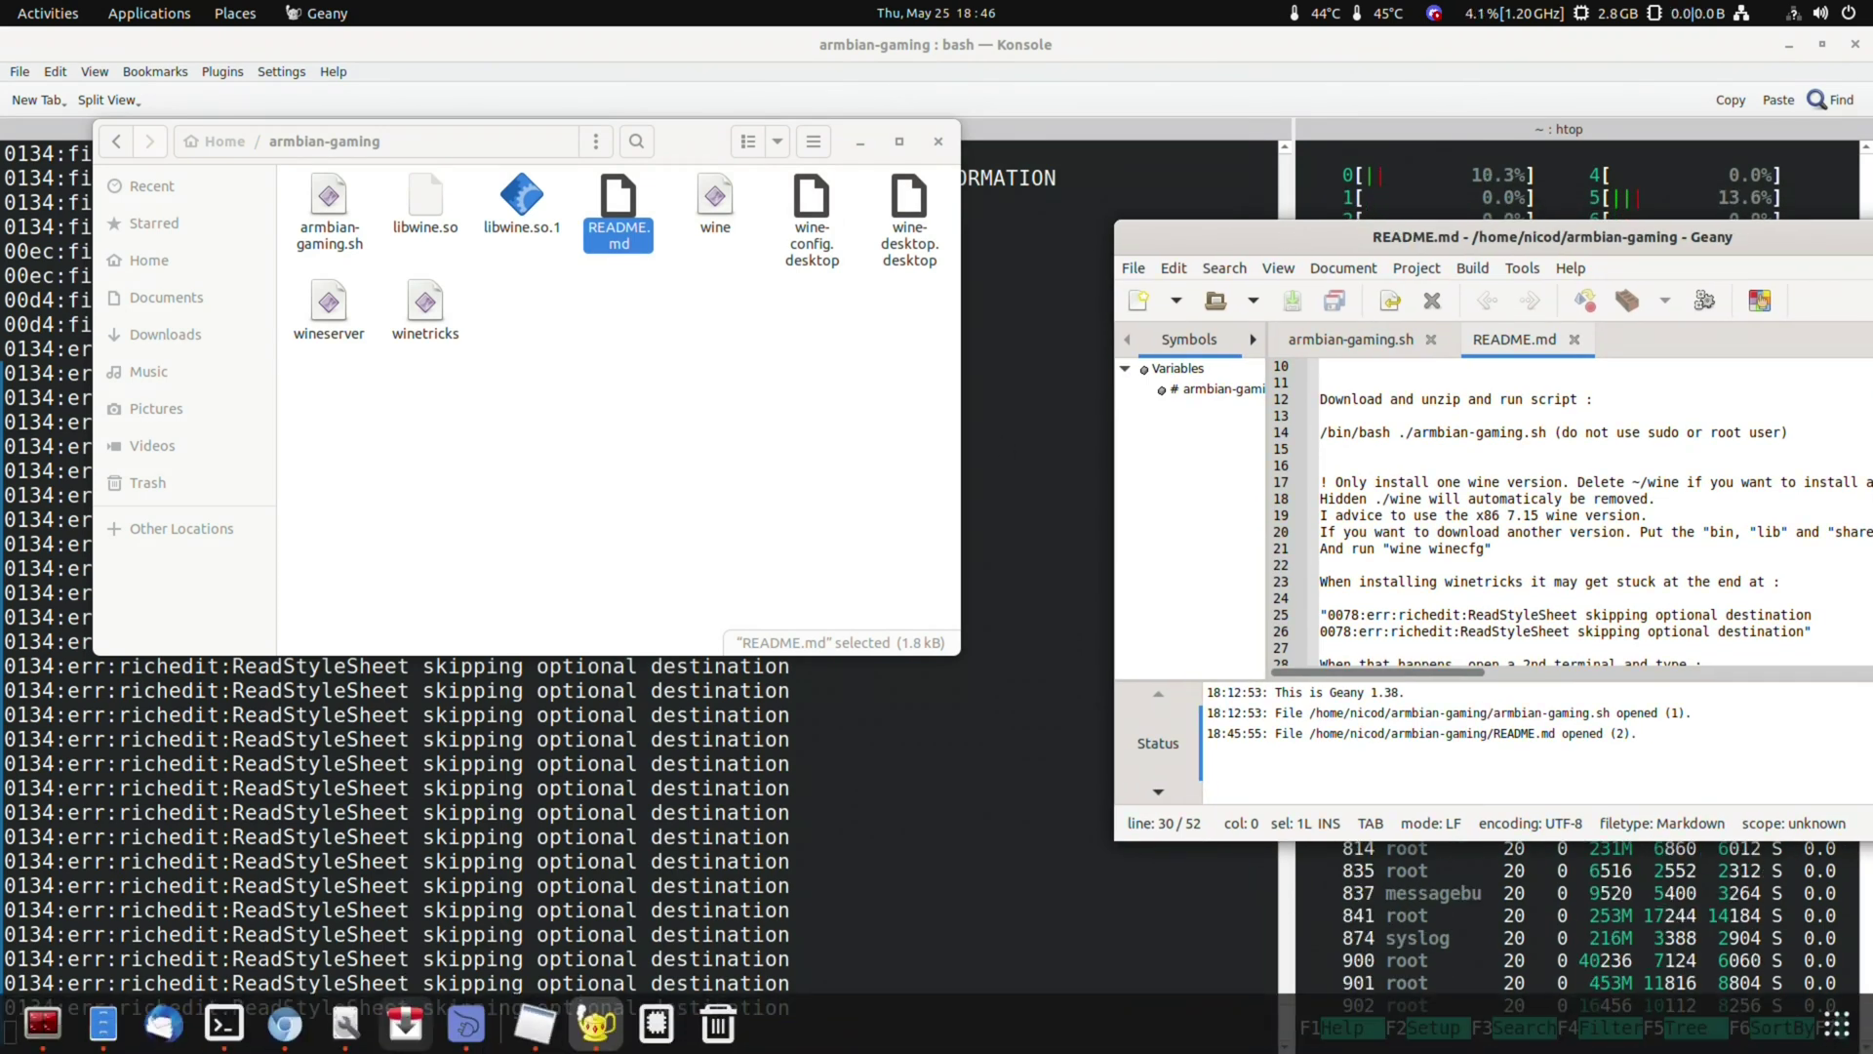
{"action": "left_click", "coordinate": [32, 1042]}
{"action": "right_click", "coordinate": [514, 452]}
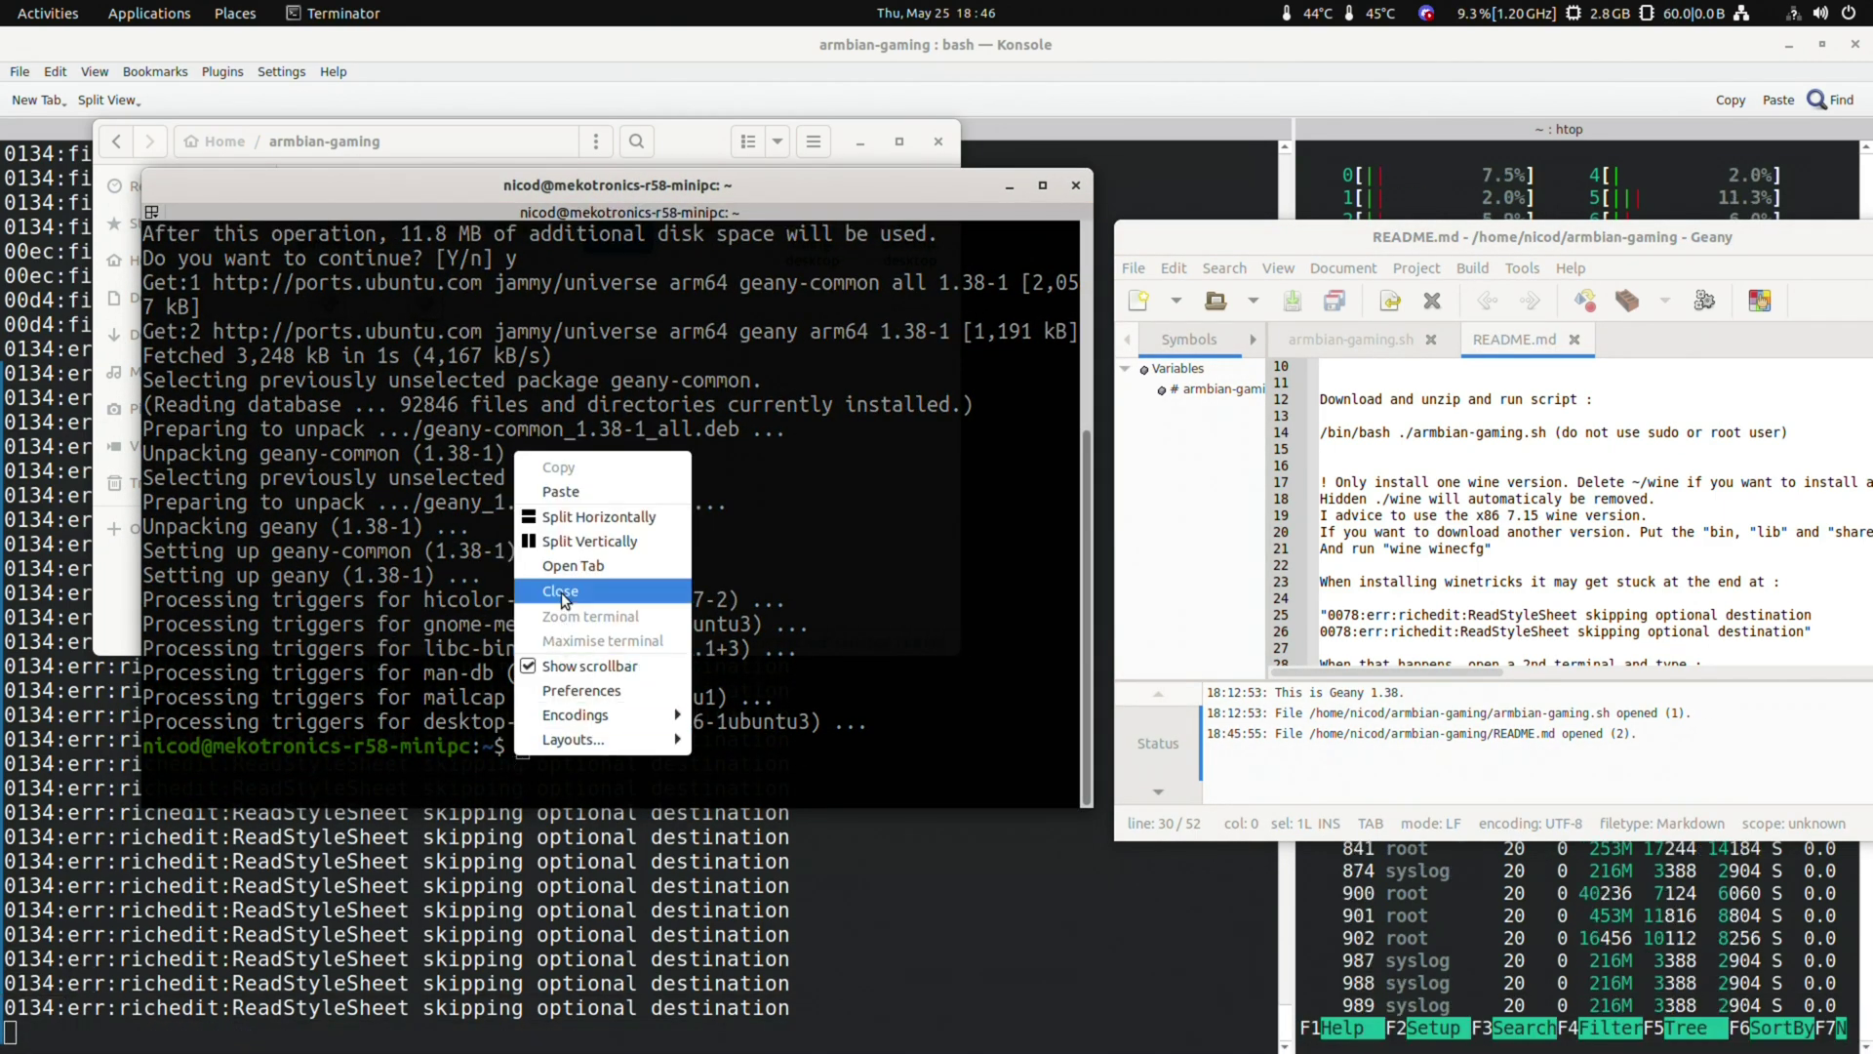
{"action": "left_click", "coordinate": [625, 490]}
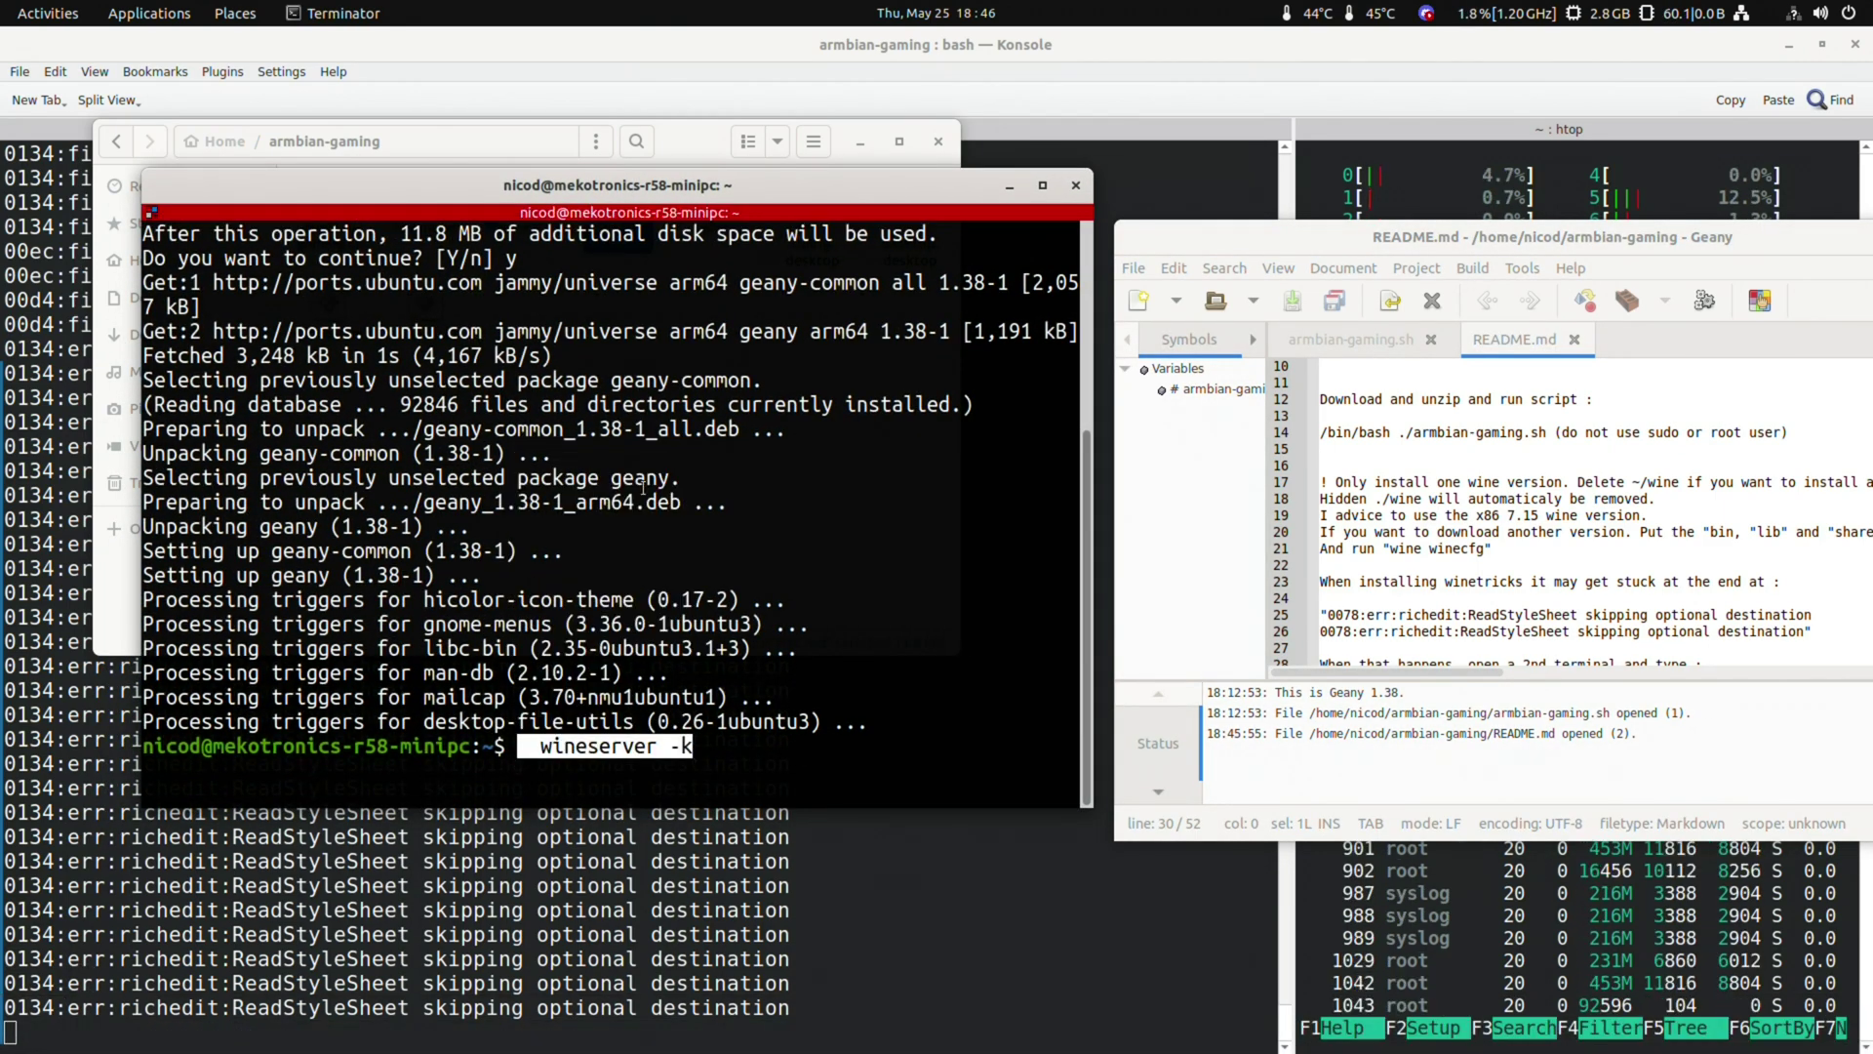
{"action": "key", "text": "Return"}
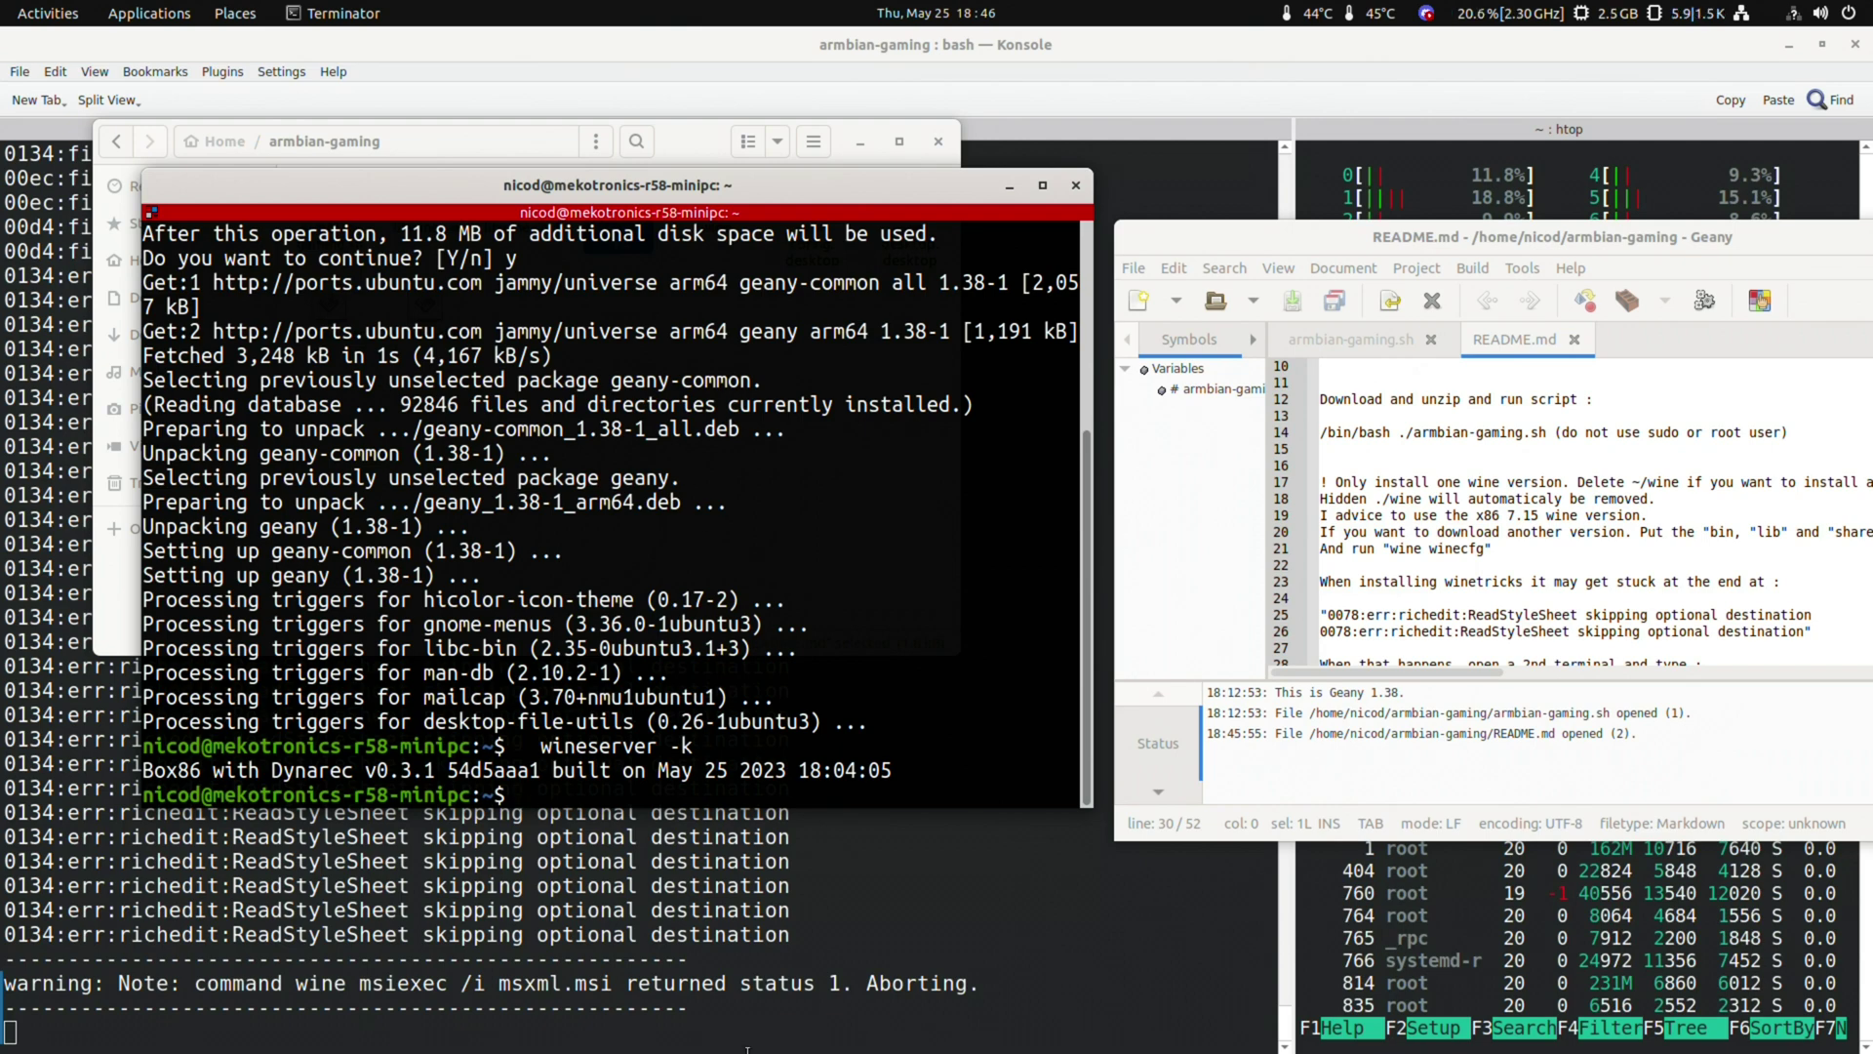
{"action": "left_click", "coordinate": [795, 1014]}
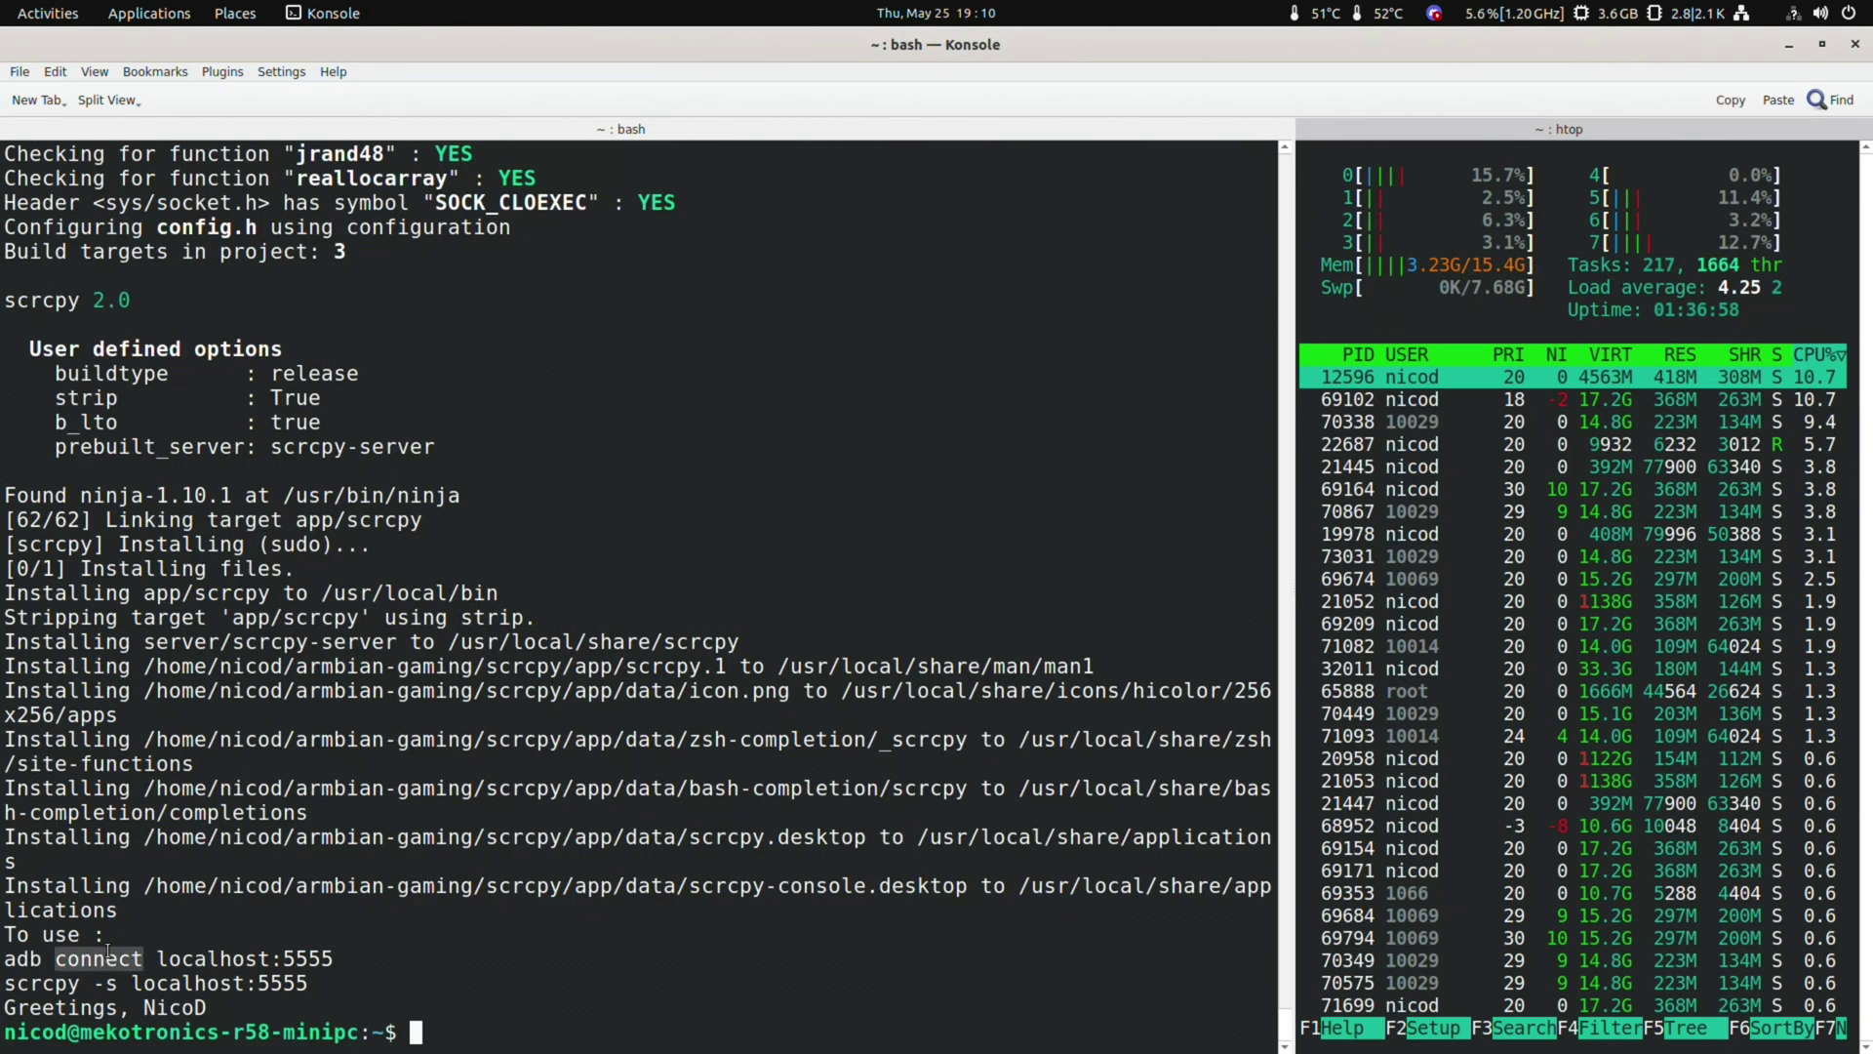
Copy the adb connect localhost:5555 command and paste it at the prompt
{"action": "right_click", "coordinate": [244, 958]}
{"action": "left_click", "coordinate": [293, 732]}
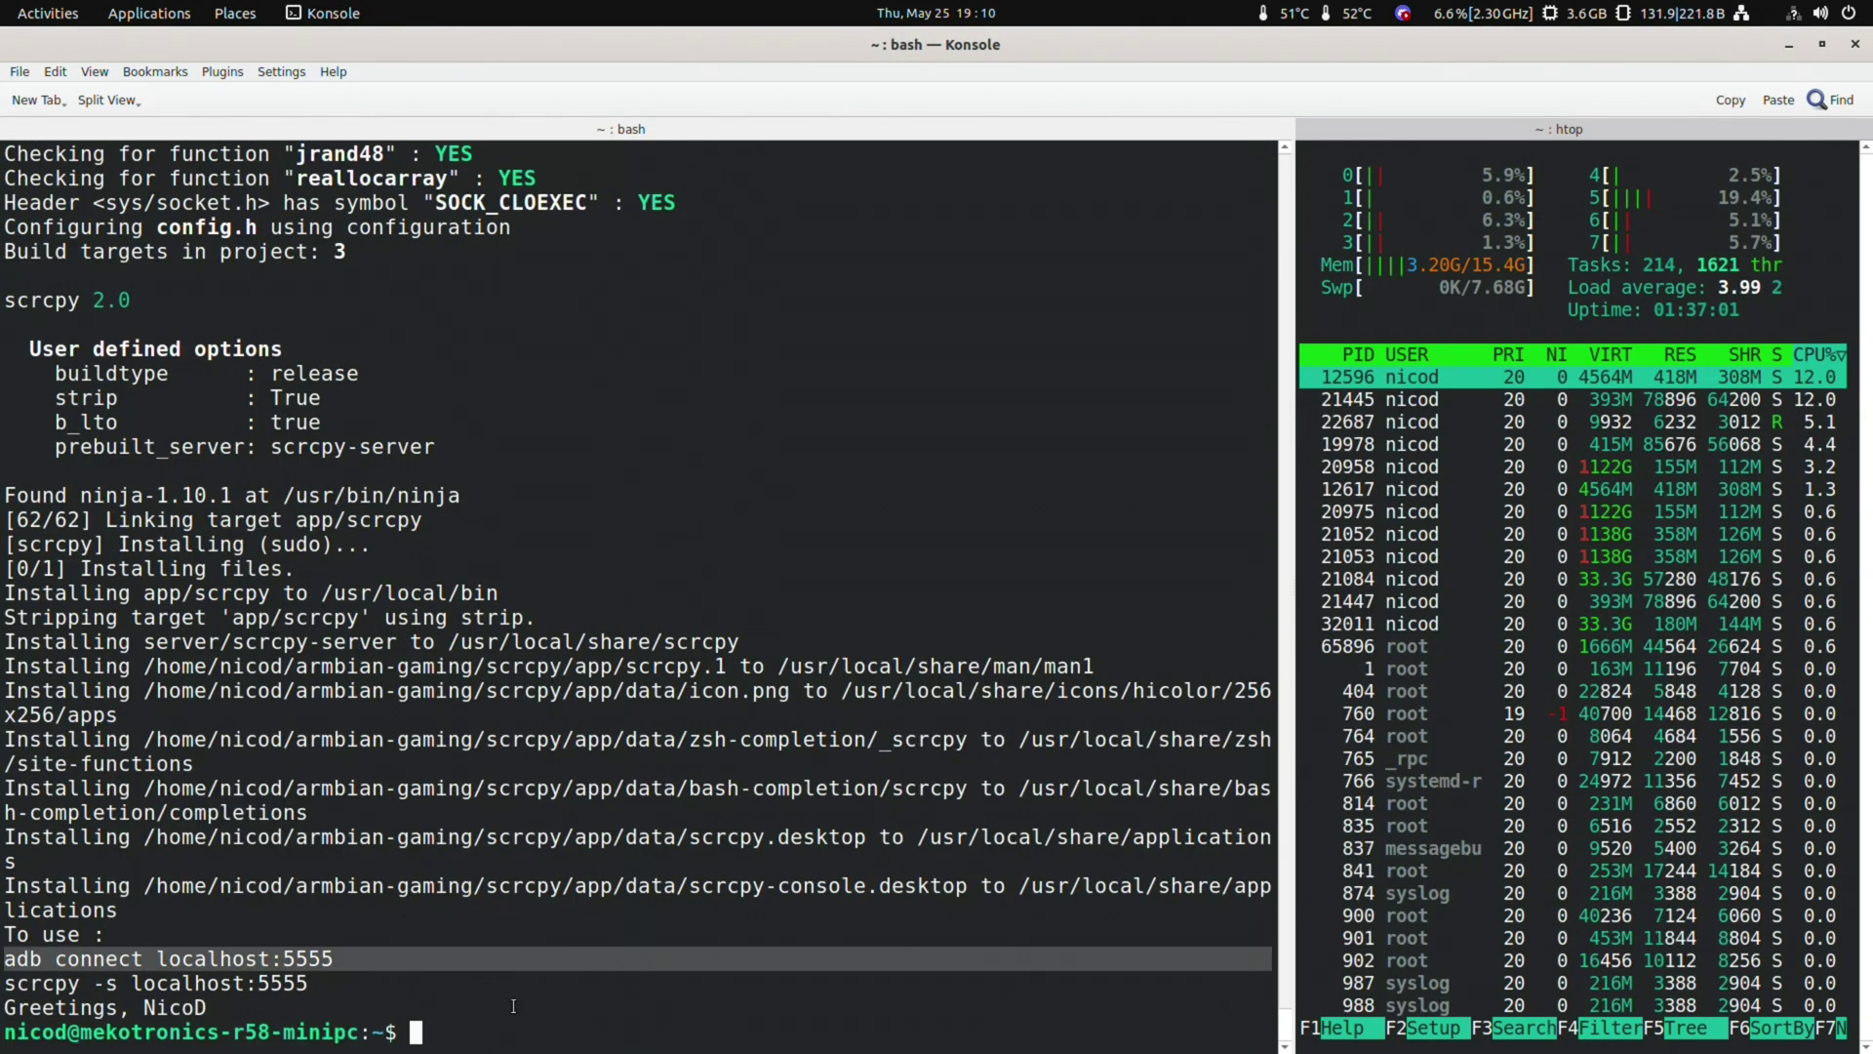
{"action": "right_click", "coordinate": [529, 1012]}
{"action": "left_click", "coordinate": [581, 837]}
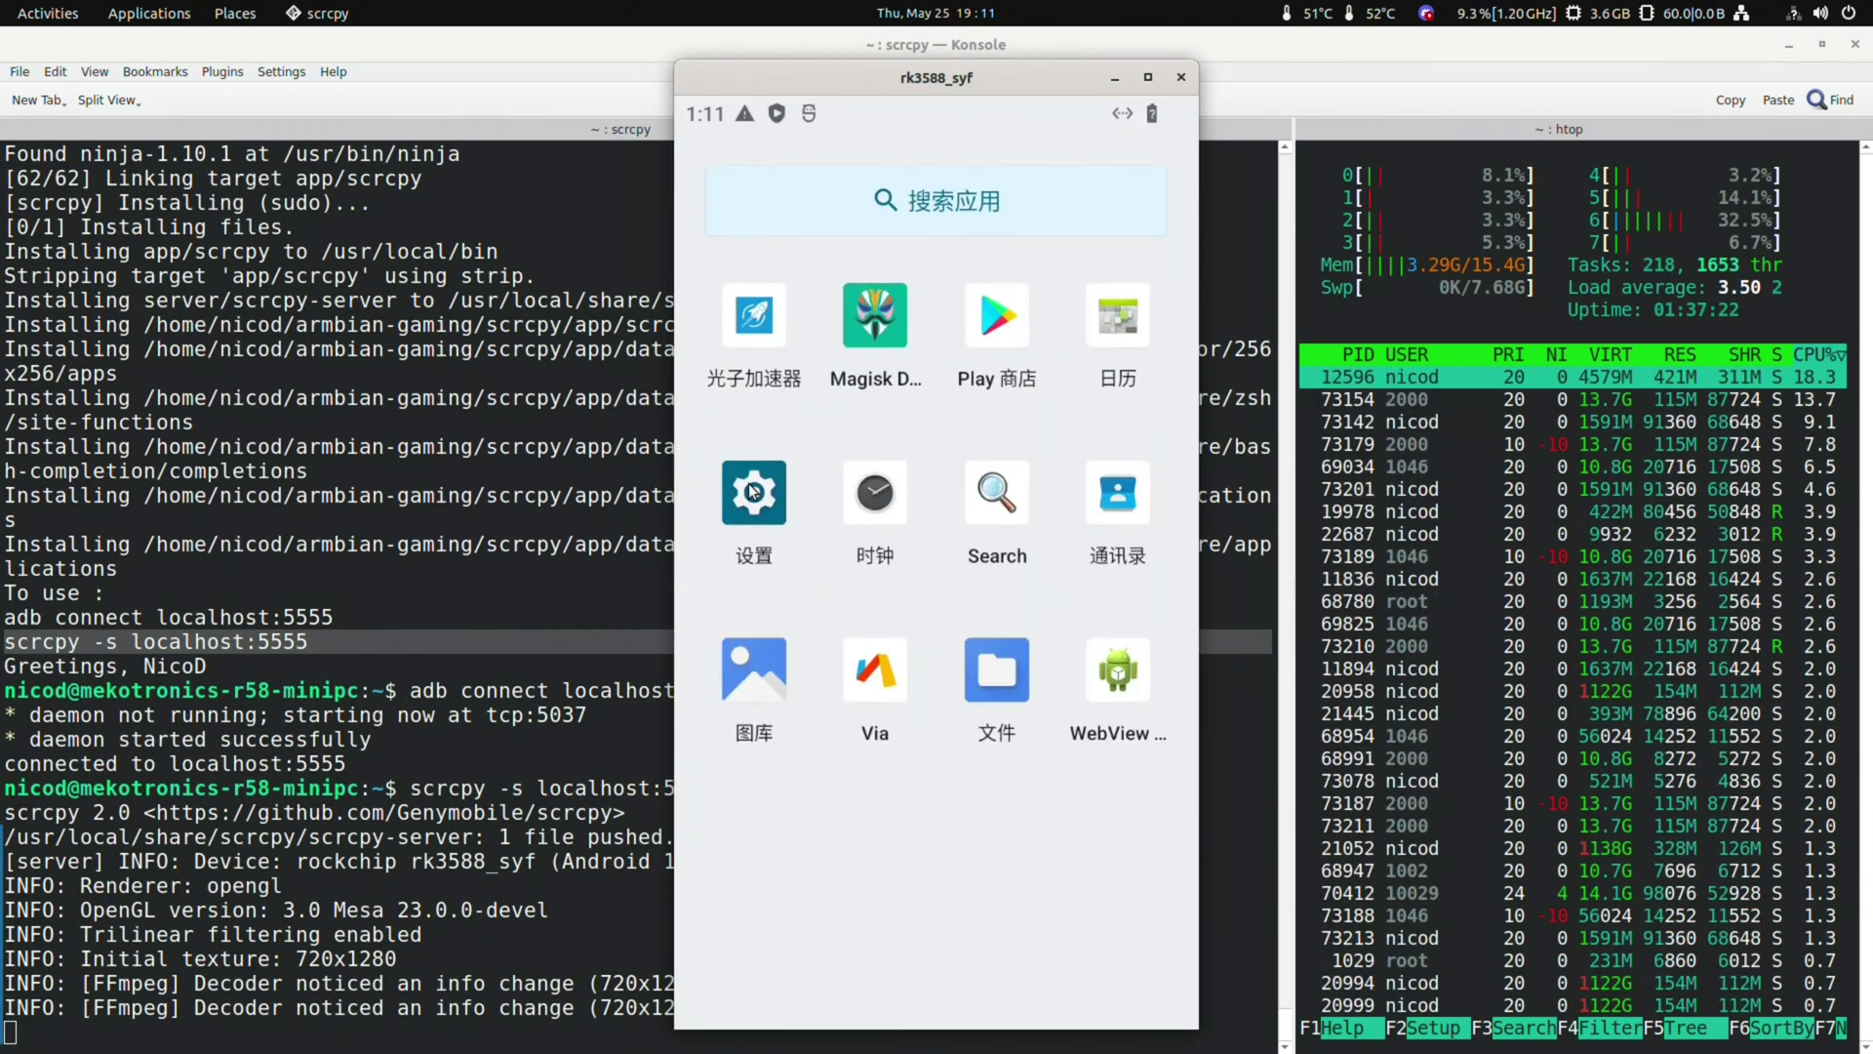
Go to the Android Settings system page, language and input, then the device languages list
{"action": "left_click", "coordinate": [753, 491]}
{"action": "scroll", "coordinate": [858, 734], "scroll_direction": "down", "scroll_amount": 5}
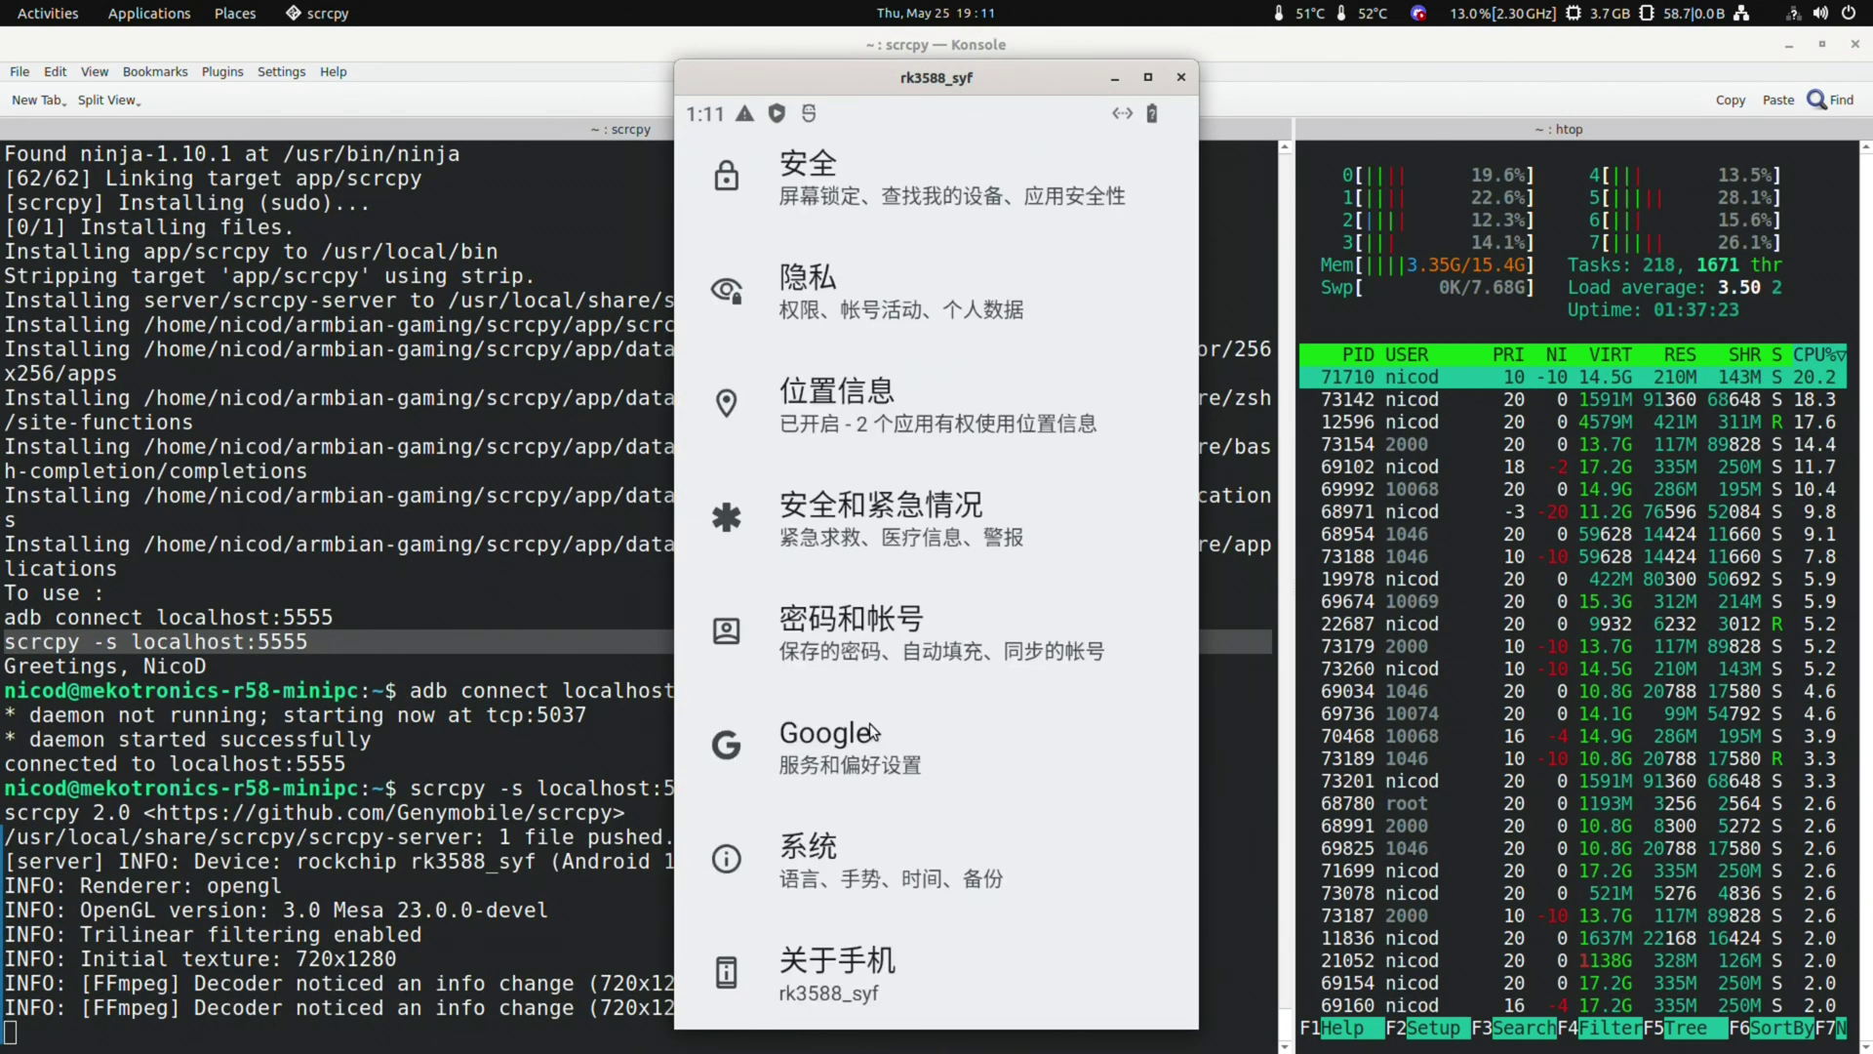
{"action": "left_click", "coordinate": [720, 869]}
{"action": "left_click", "coordinate": [805, 437]}
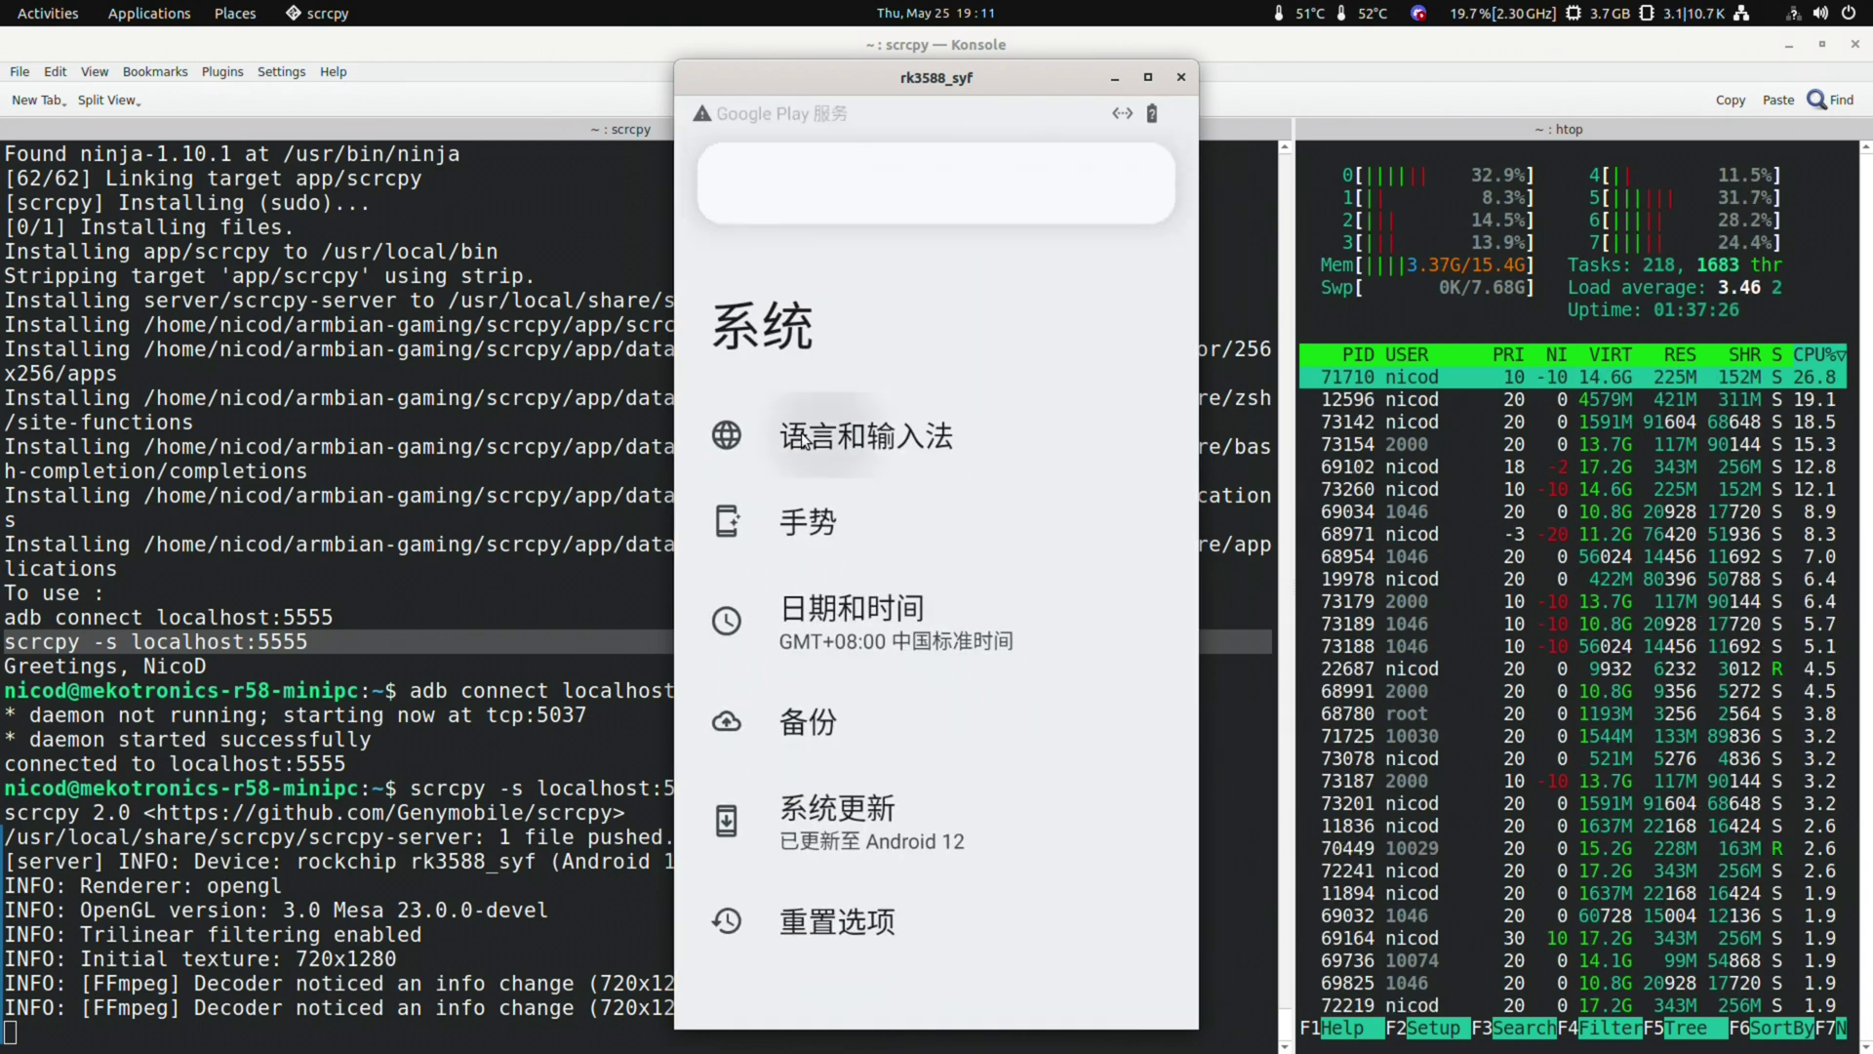
{"action": "left_click", "coordinate": [743, 454]}
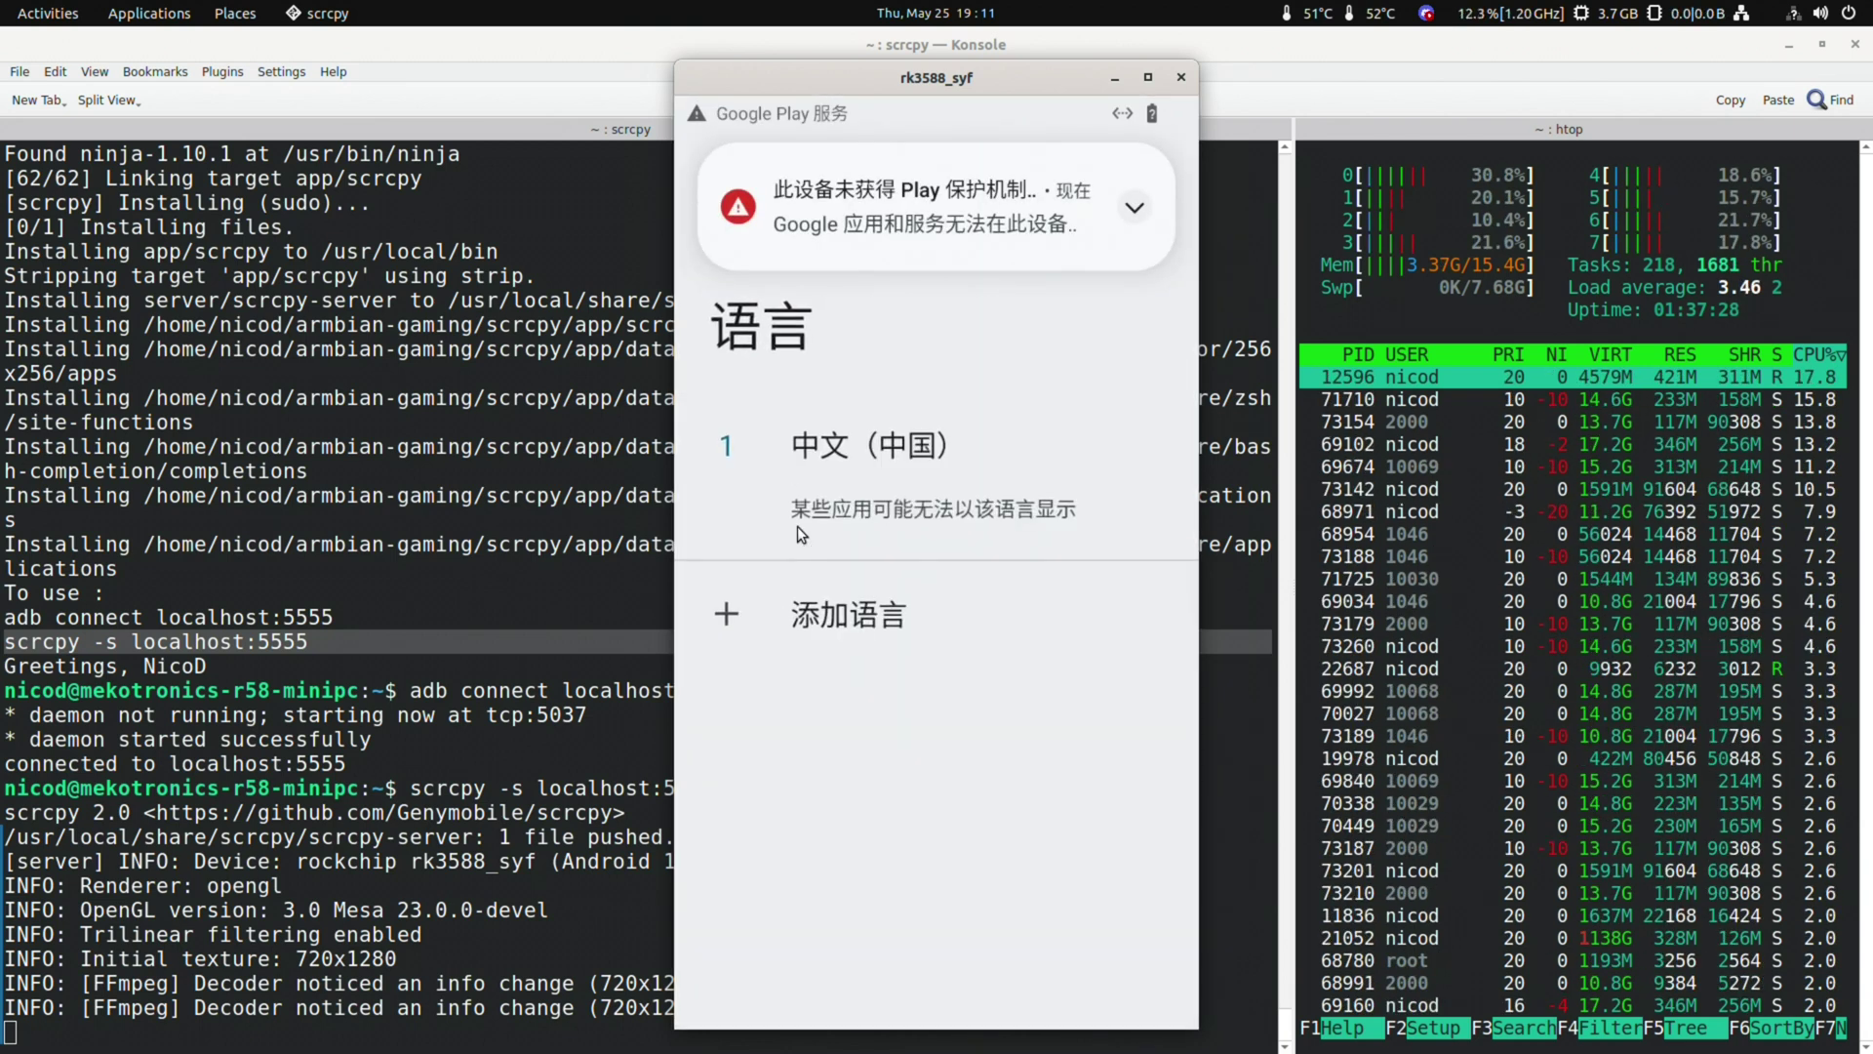
Add English (United Kingdom) and drag it above Chinese as the first language
{"action": "left_click", "coordinate": [727, 620]}
{"action": "scroll", "coordinate": [841, 621], "scroll_direction": "down", "scroll_amount": 5}
{"action": "scroll", "coordinate": [841, 623], "scroll_direction": "down", "scroll_amount": 15}
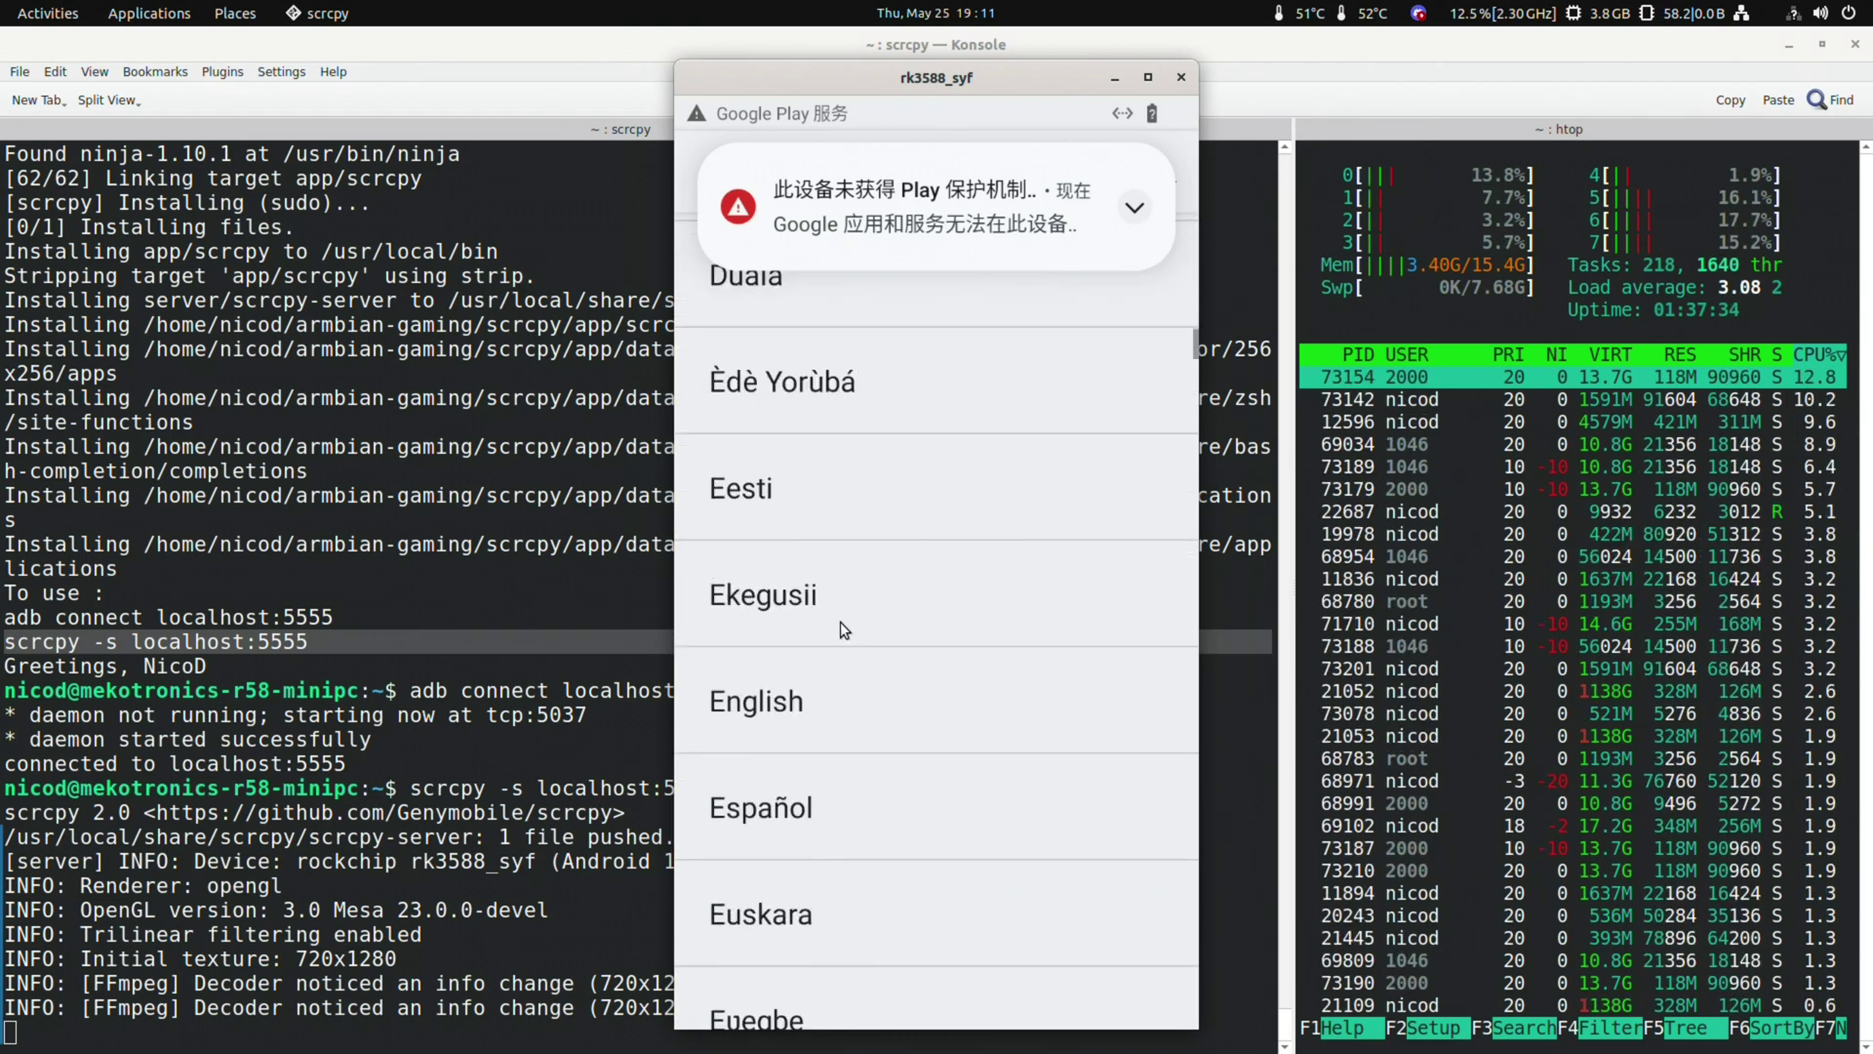
{"action": "left_click", "coordinate": [792, 517]}
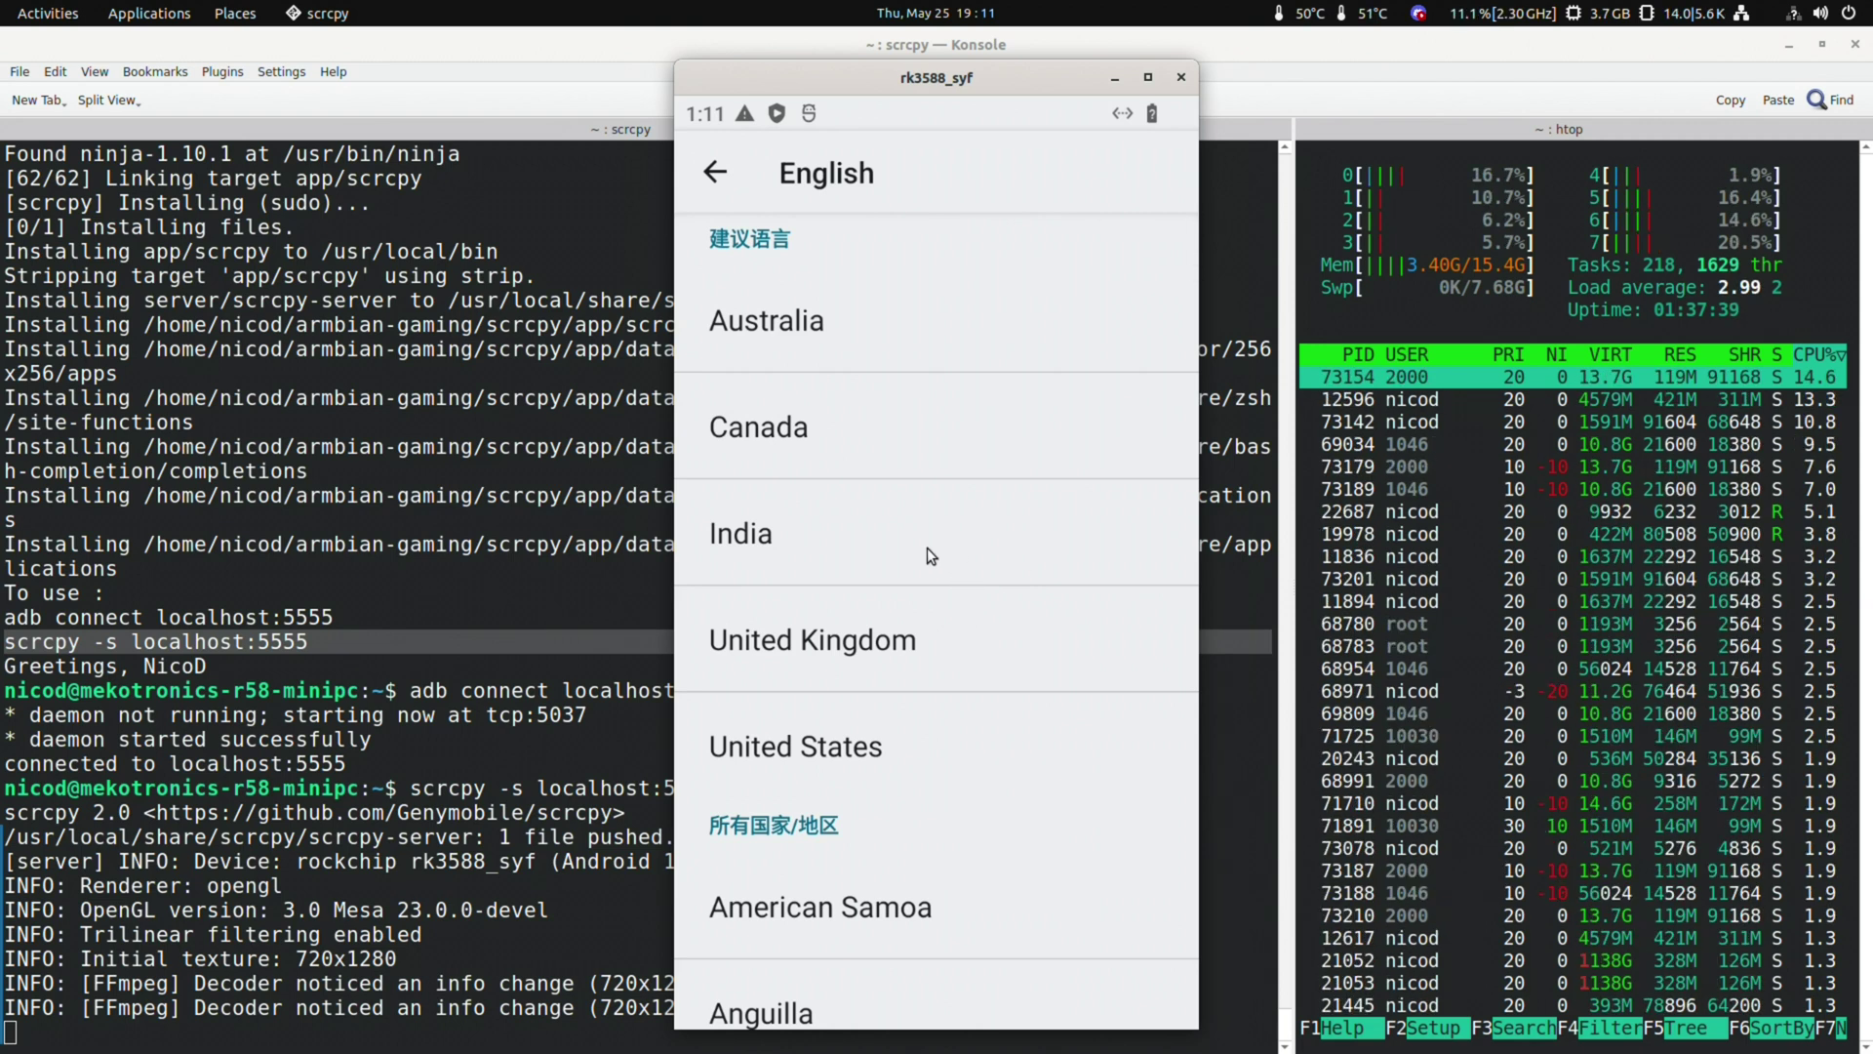
{"action": "left_click", "coordinate": [845, 642]}
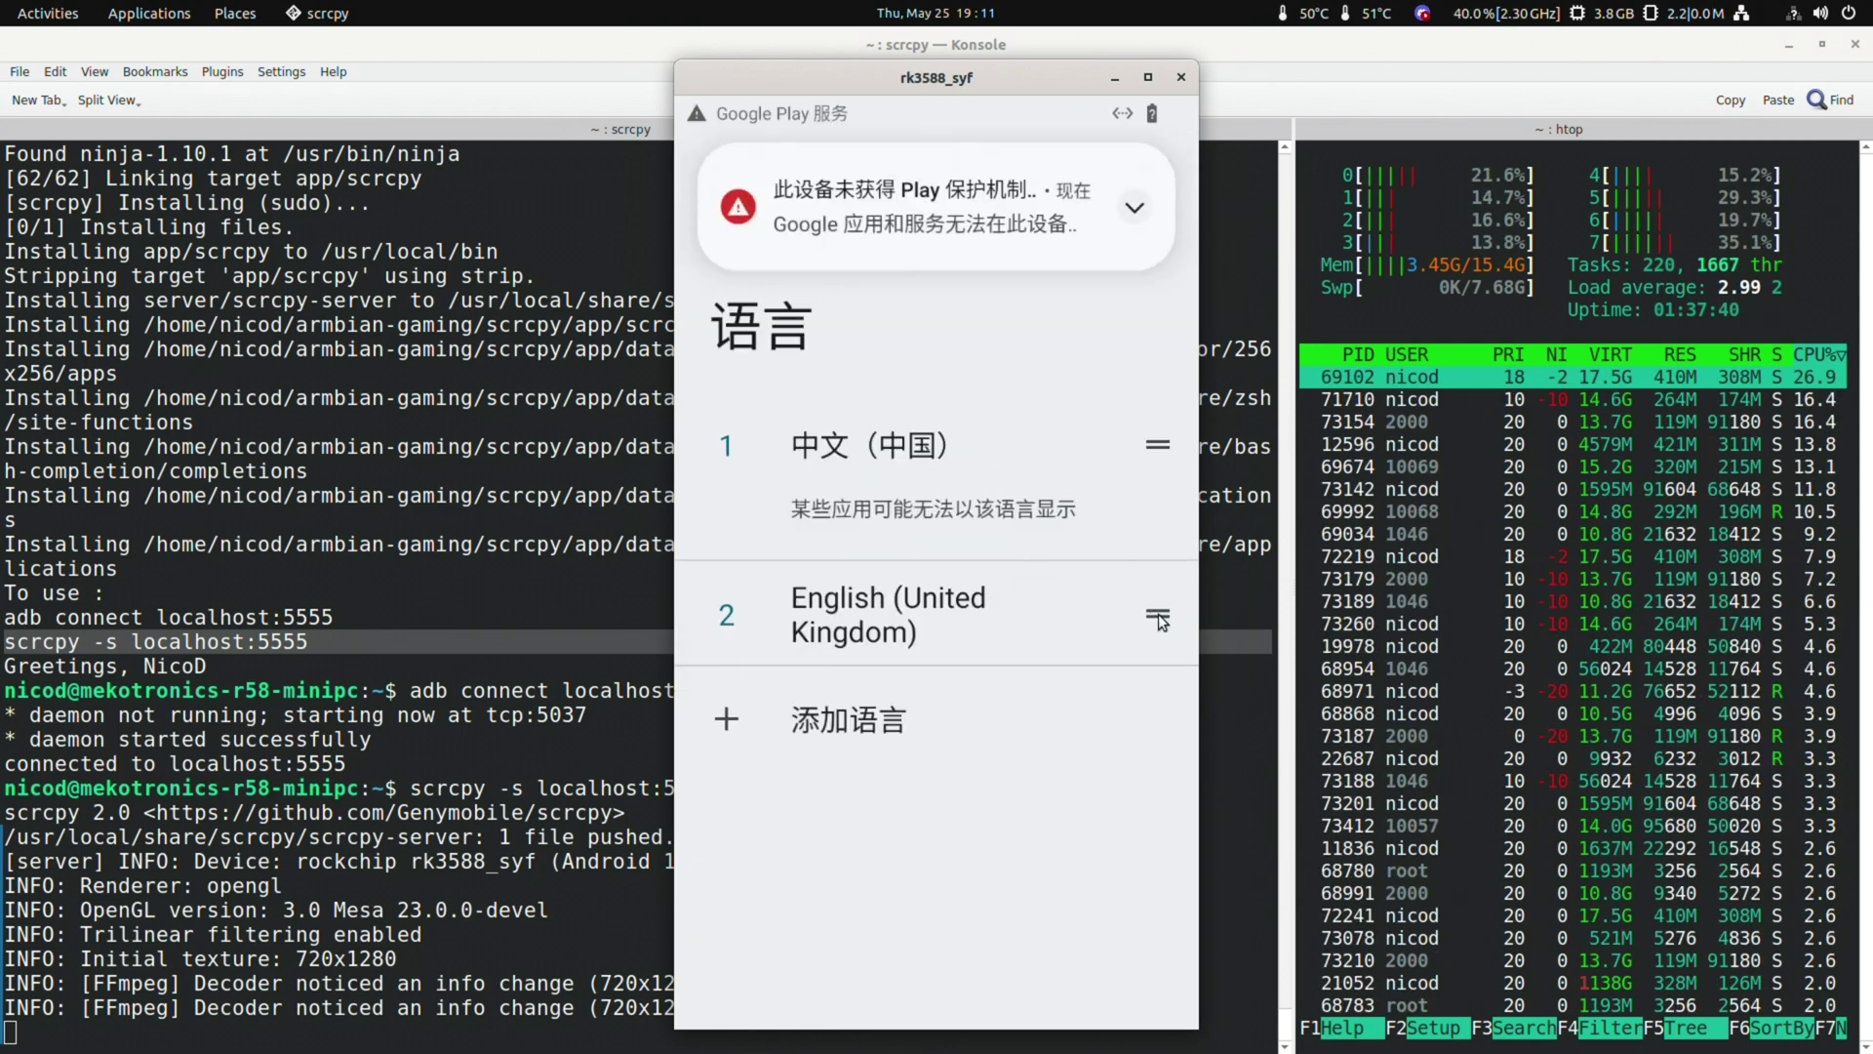
{"action": "left_click_drag", "start_coordinate": [1157, 613], "coordinate": [1135, 435]}
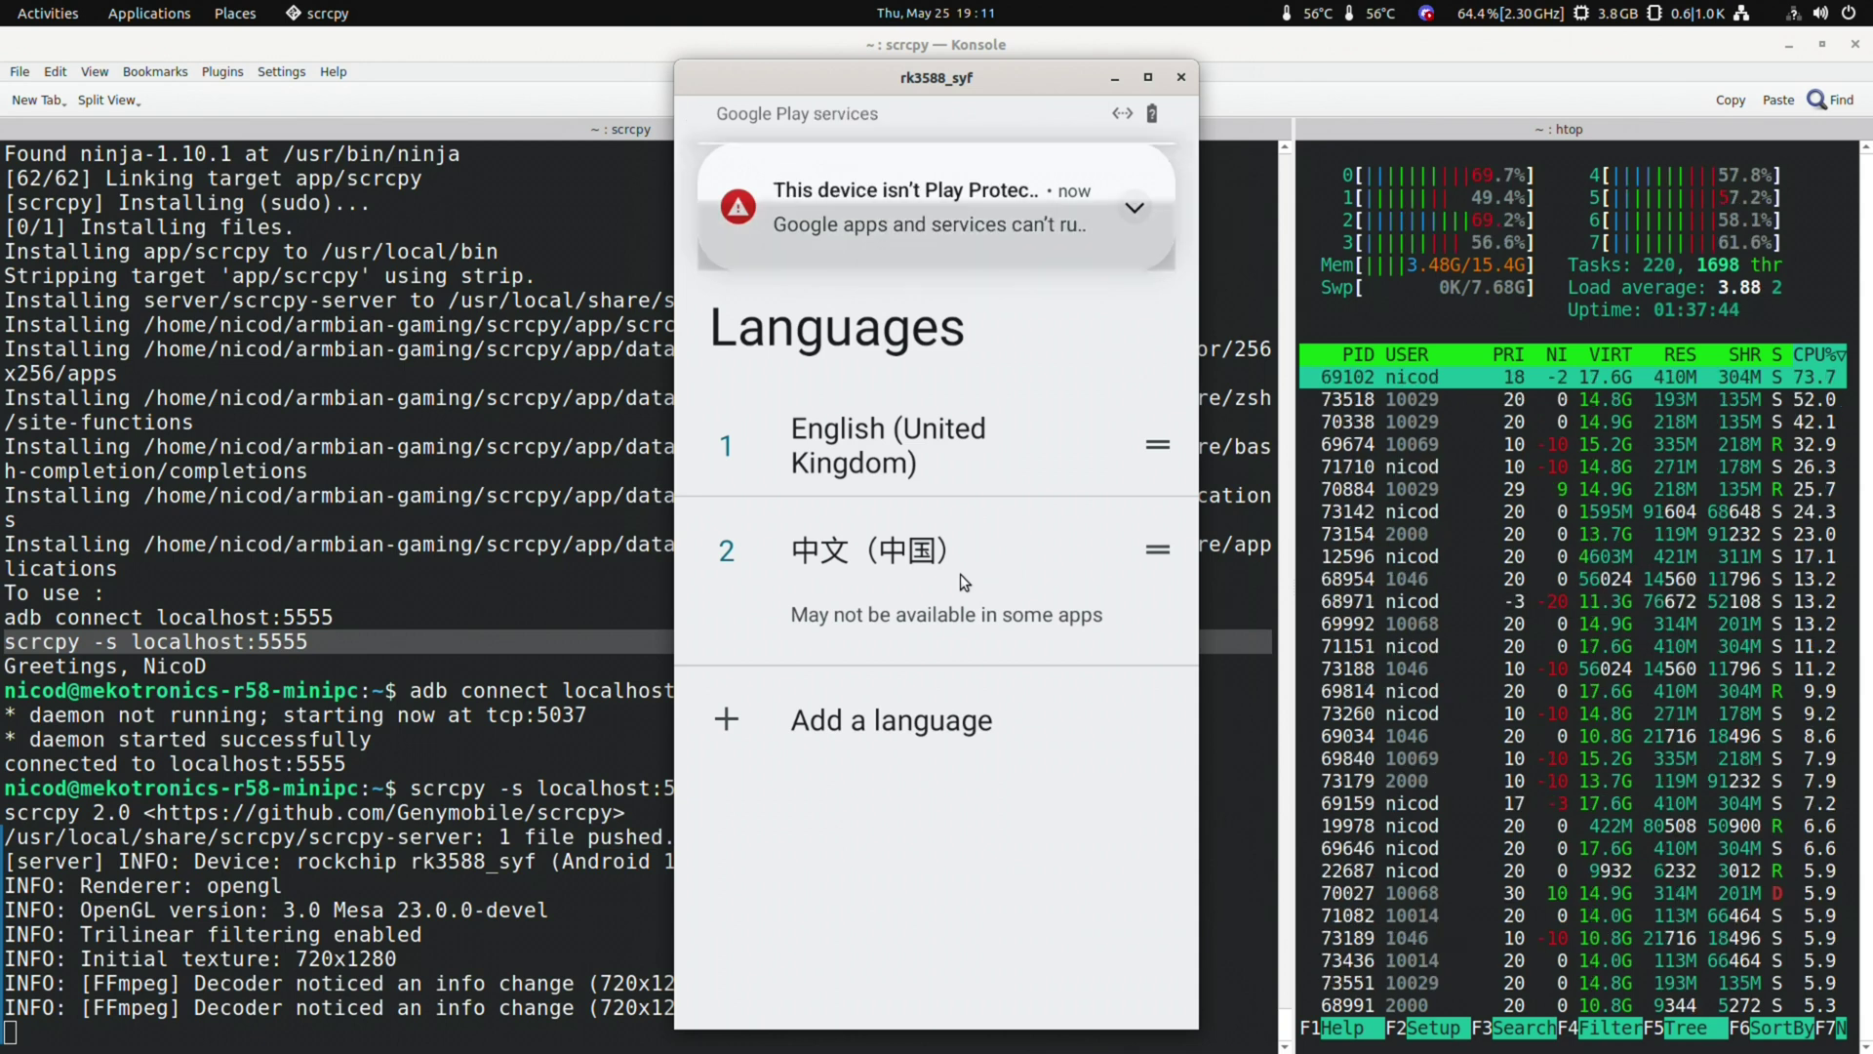
{"action": "right_click", "coordinate": [830, 838]}
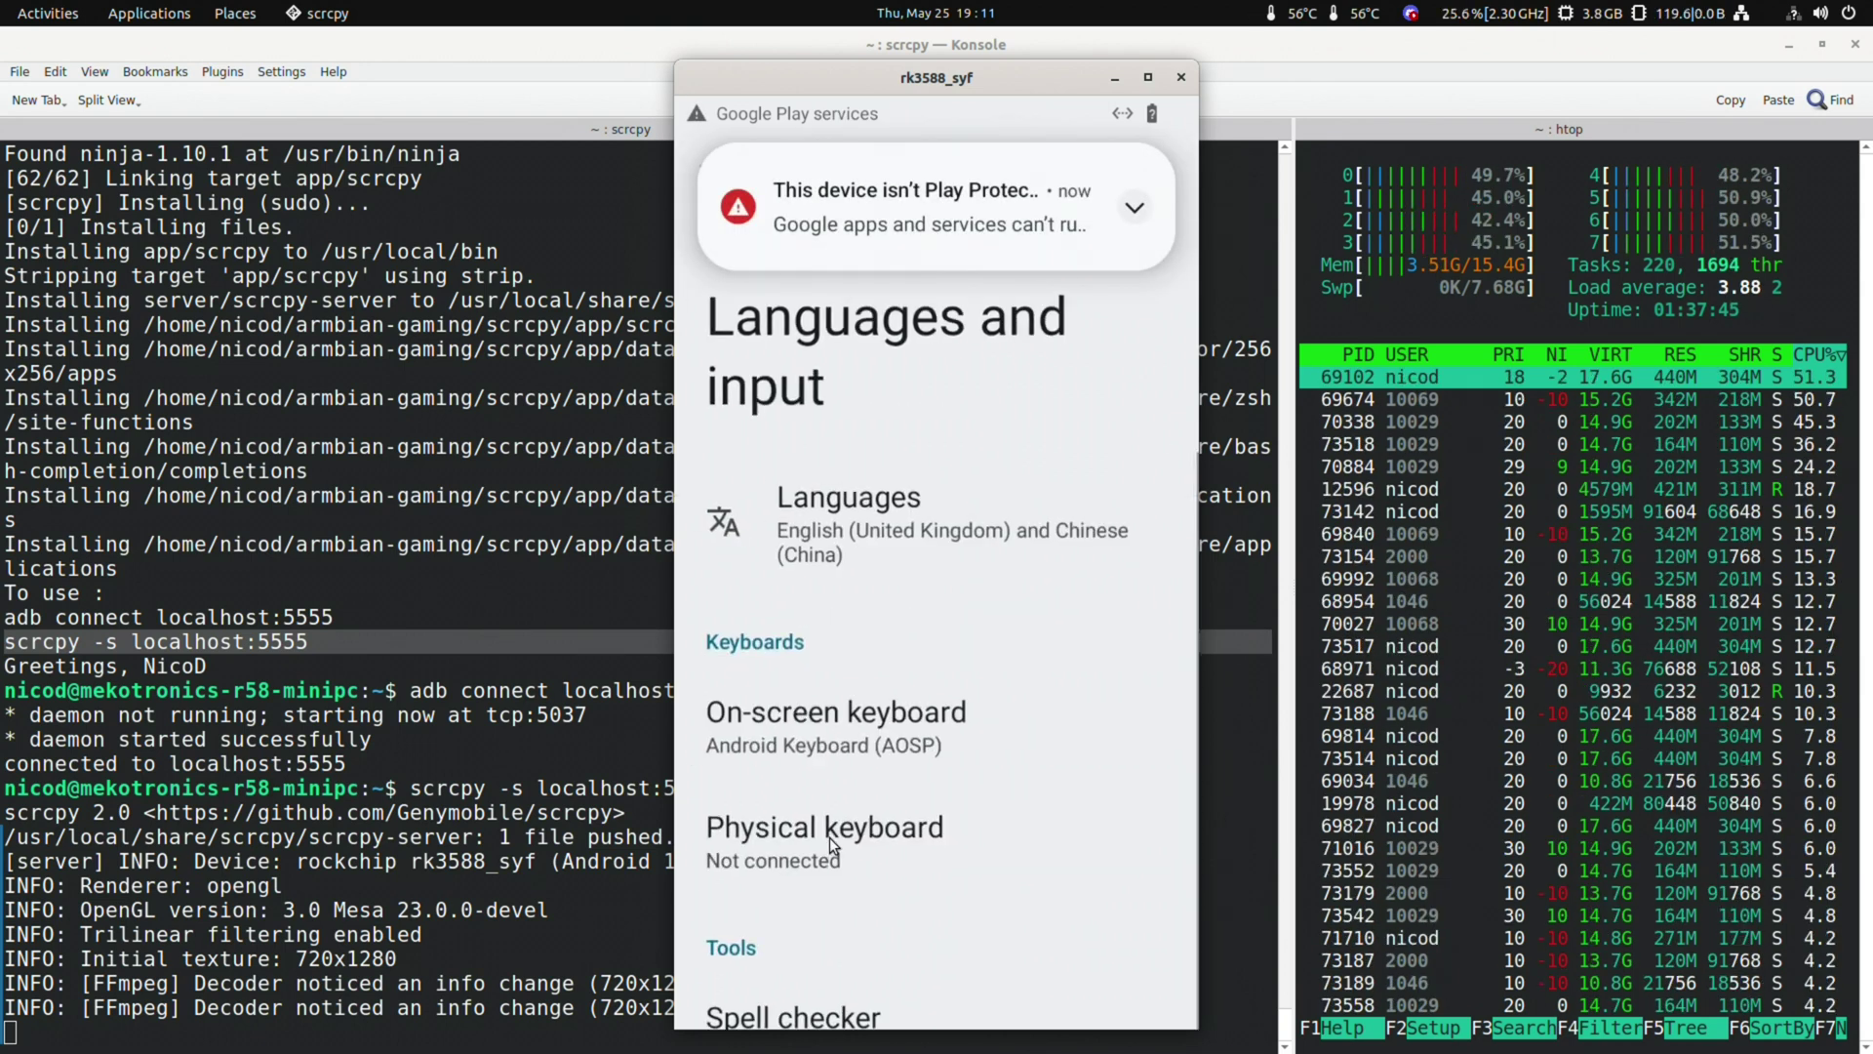
{"action": "right_click", "coordinate": [976, 771]}
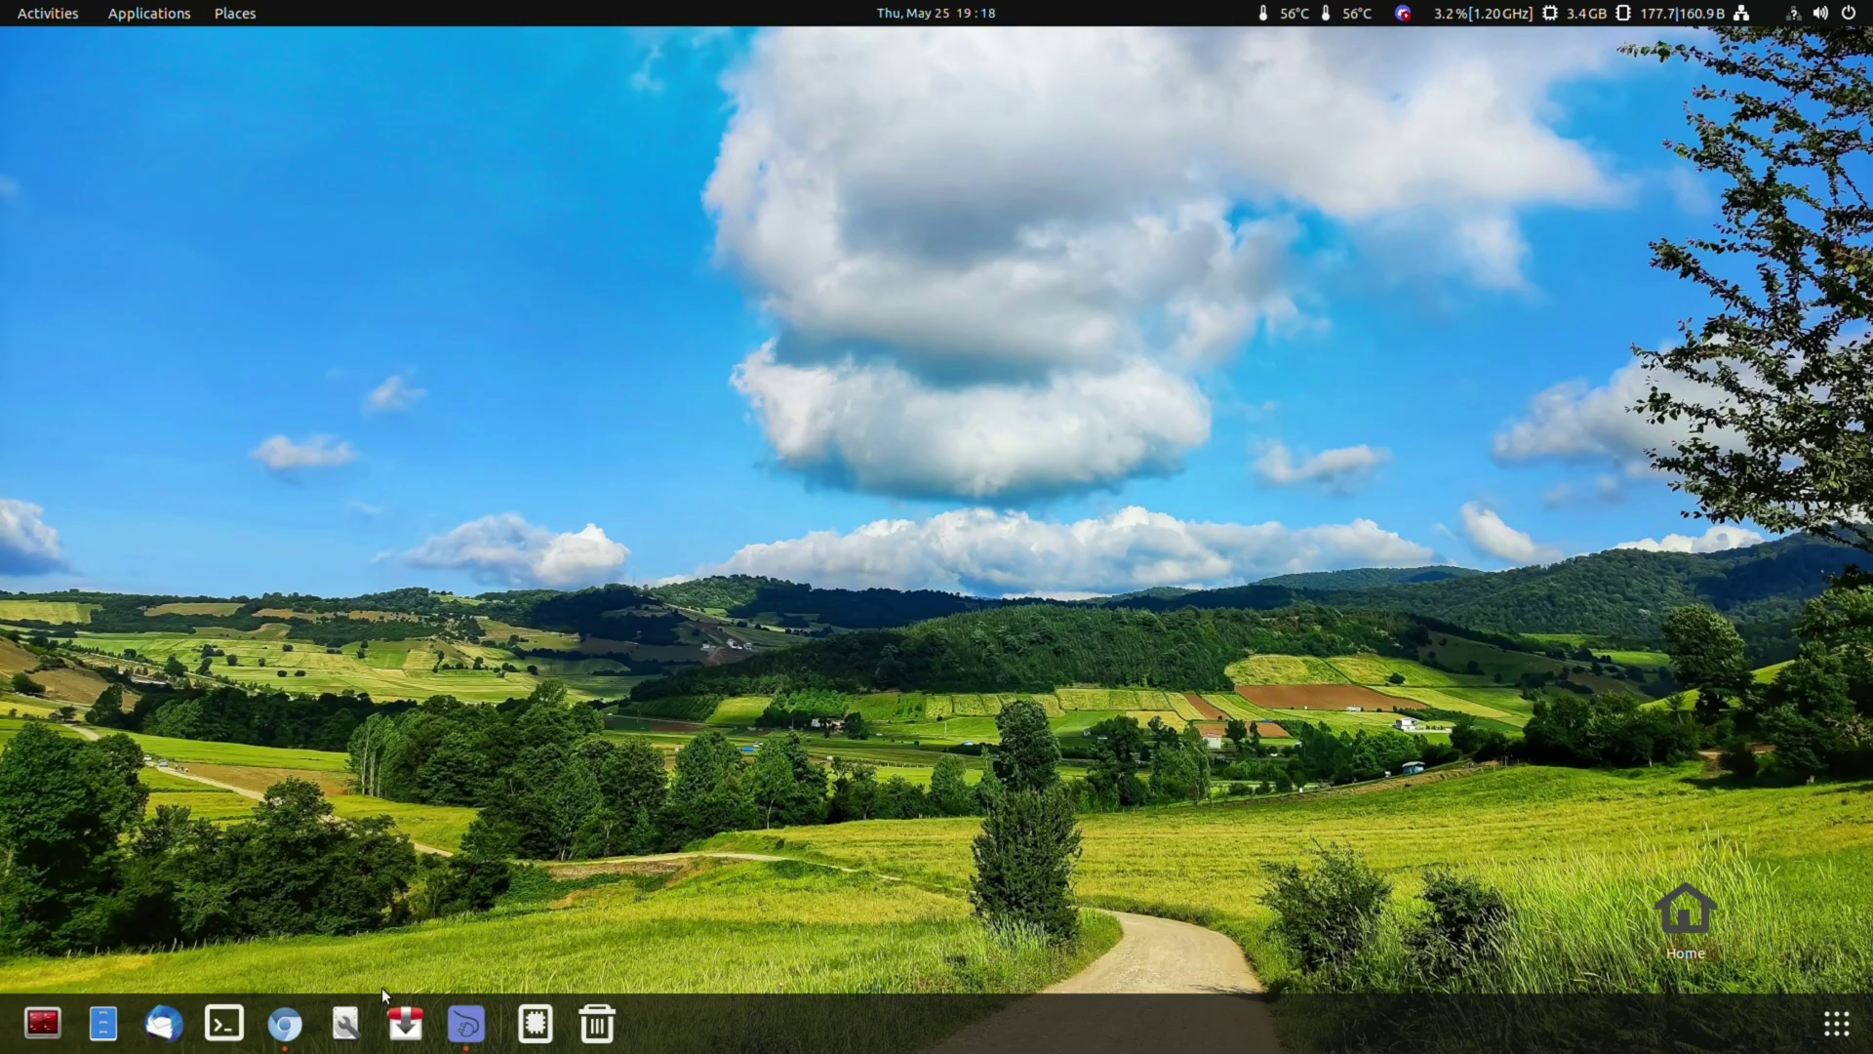
Open vrt.be in Chromium and accept its cookies
{"action": "left_click", "coordinate": [286, 1025]}
{"action": "left_click", "coordinate": [269, 115]}
{"action": "type", "text": "vr"}
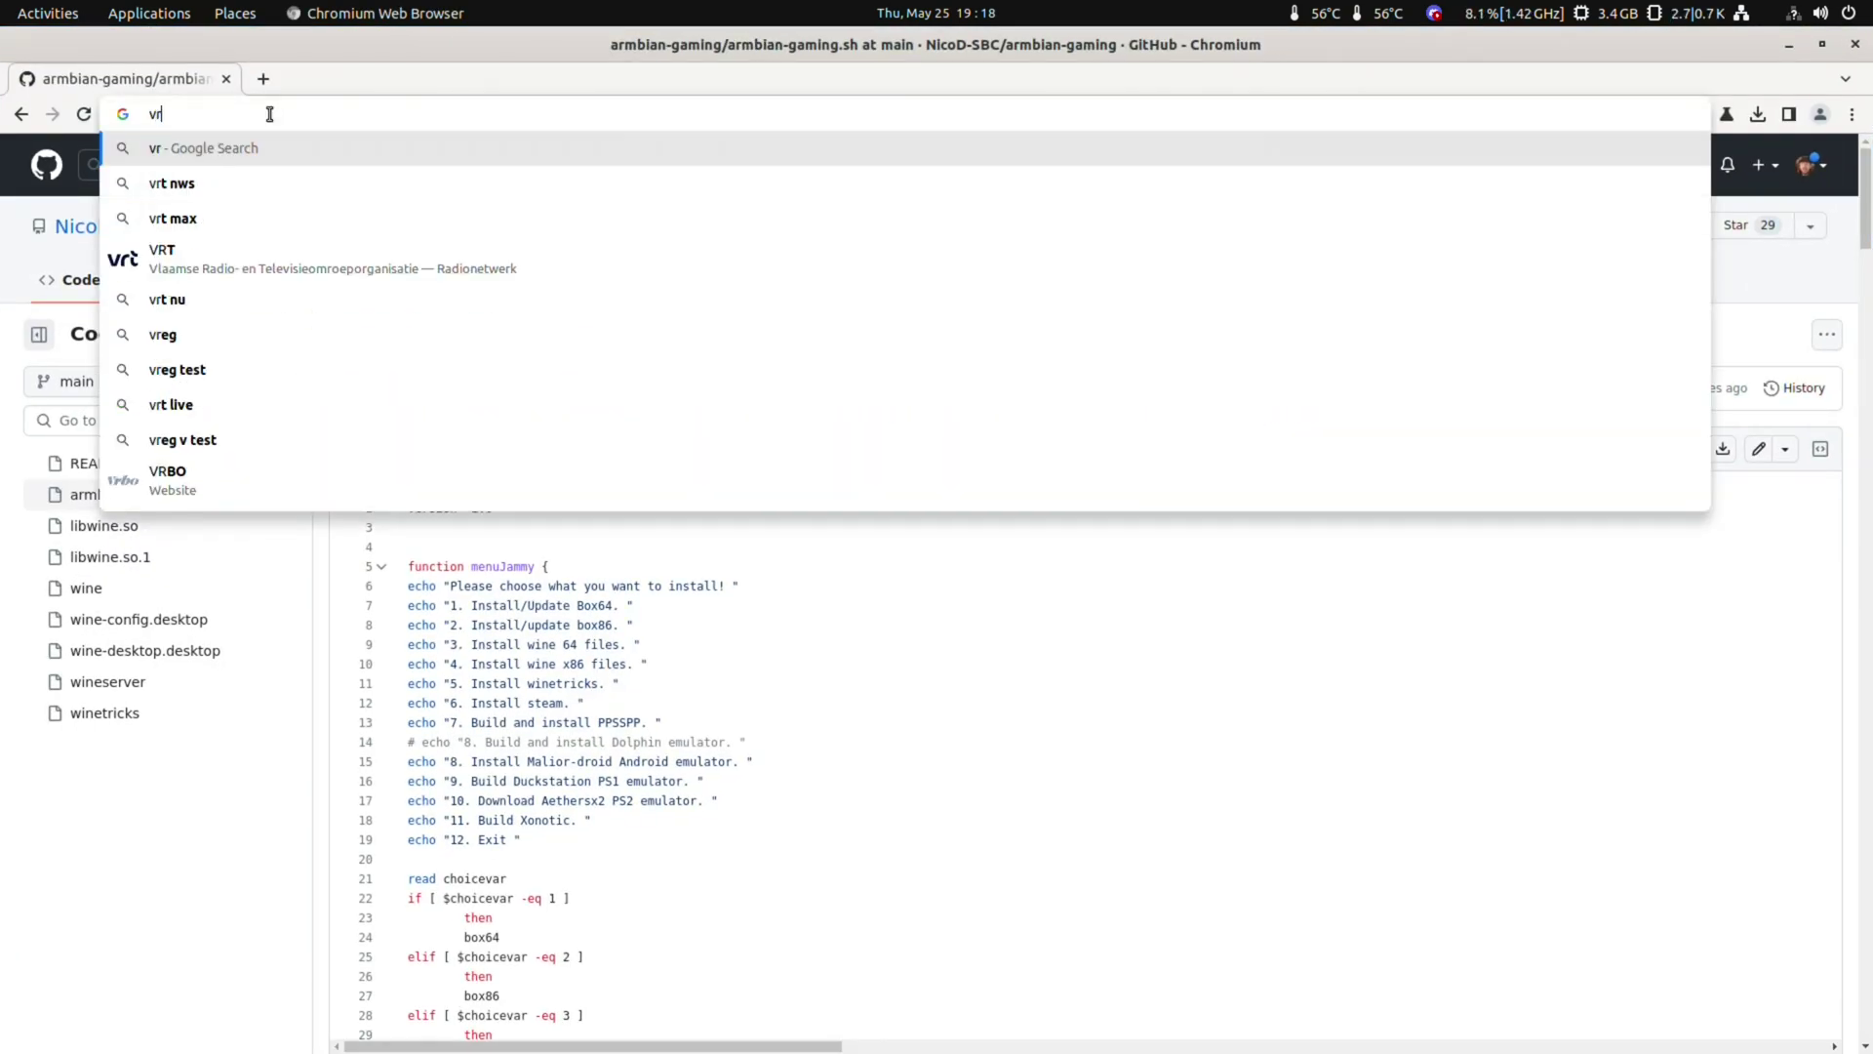
{"action": "type", "text": "t.be"}
{"action": "key", "text": "Return"}
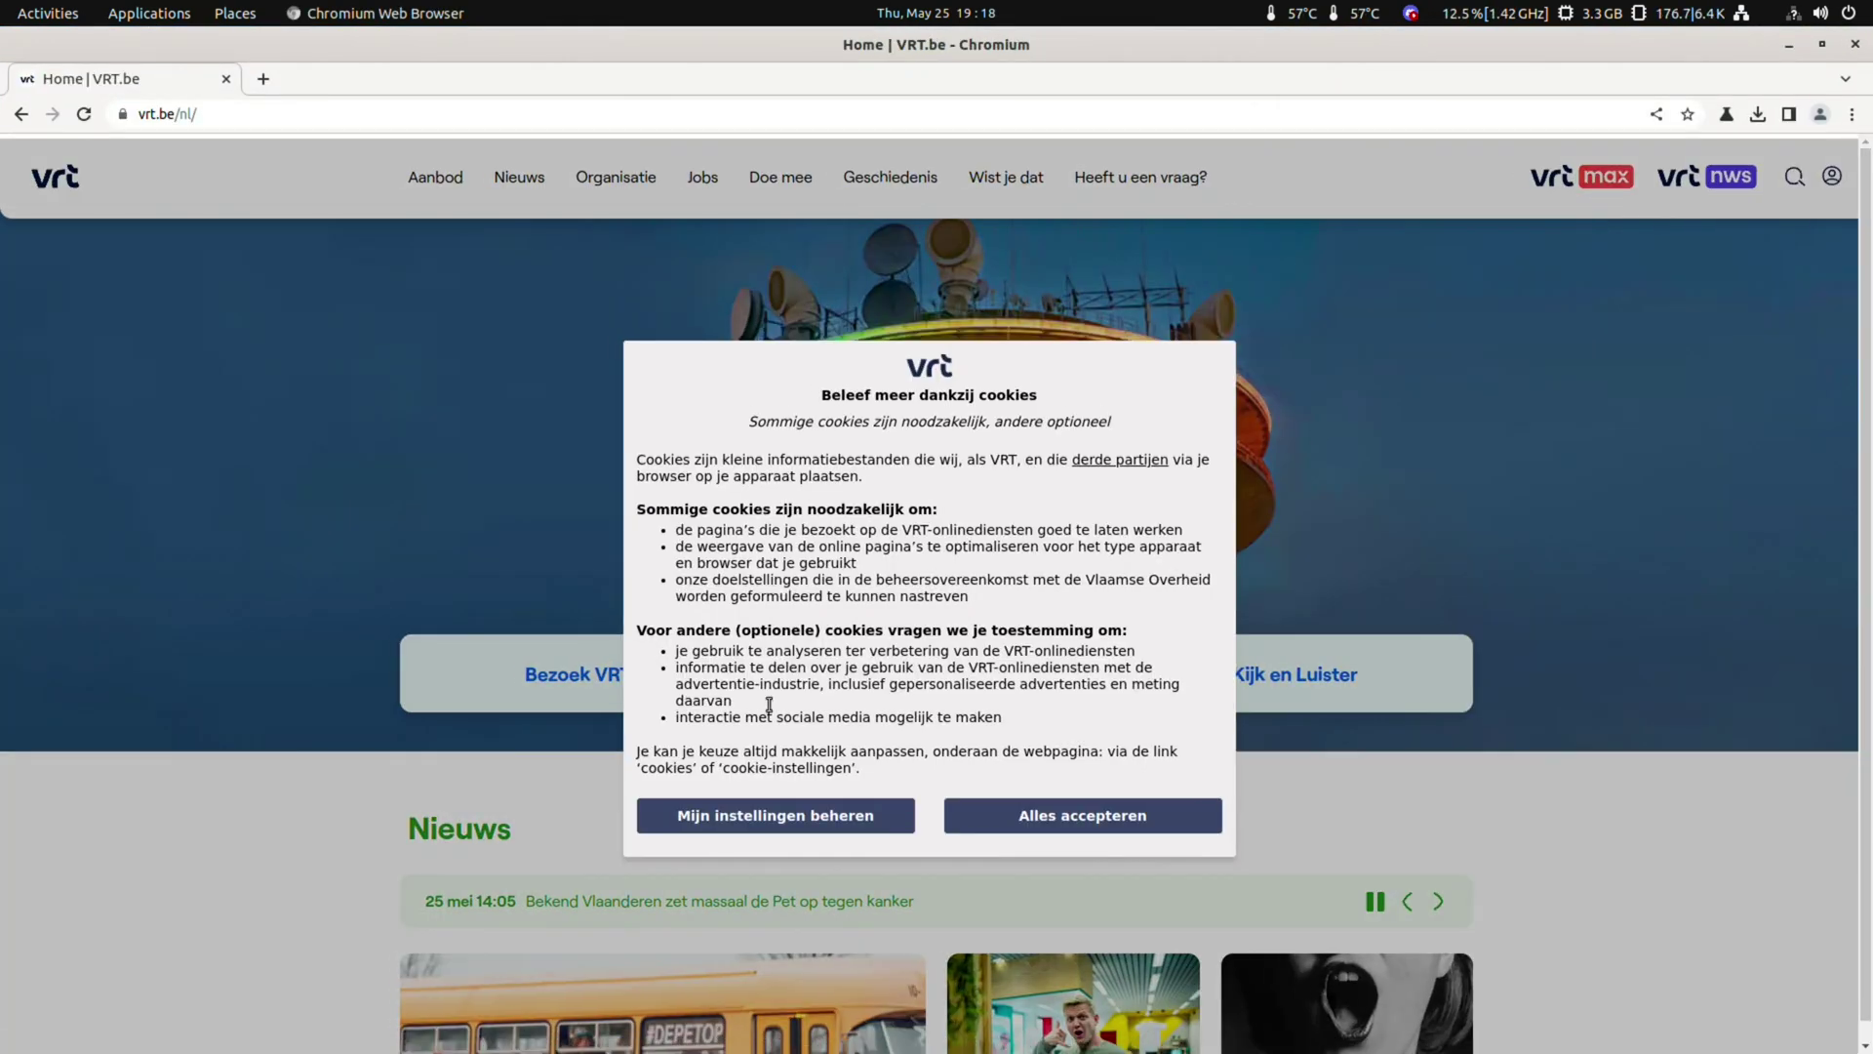
{"action": "left_click", "coordinate": [1024, 816]}
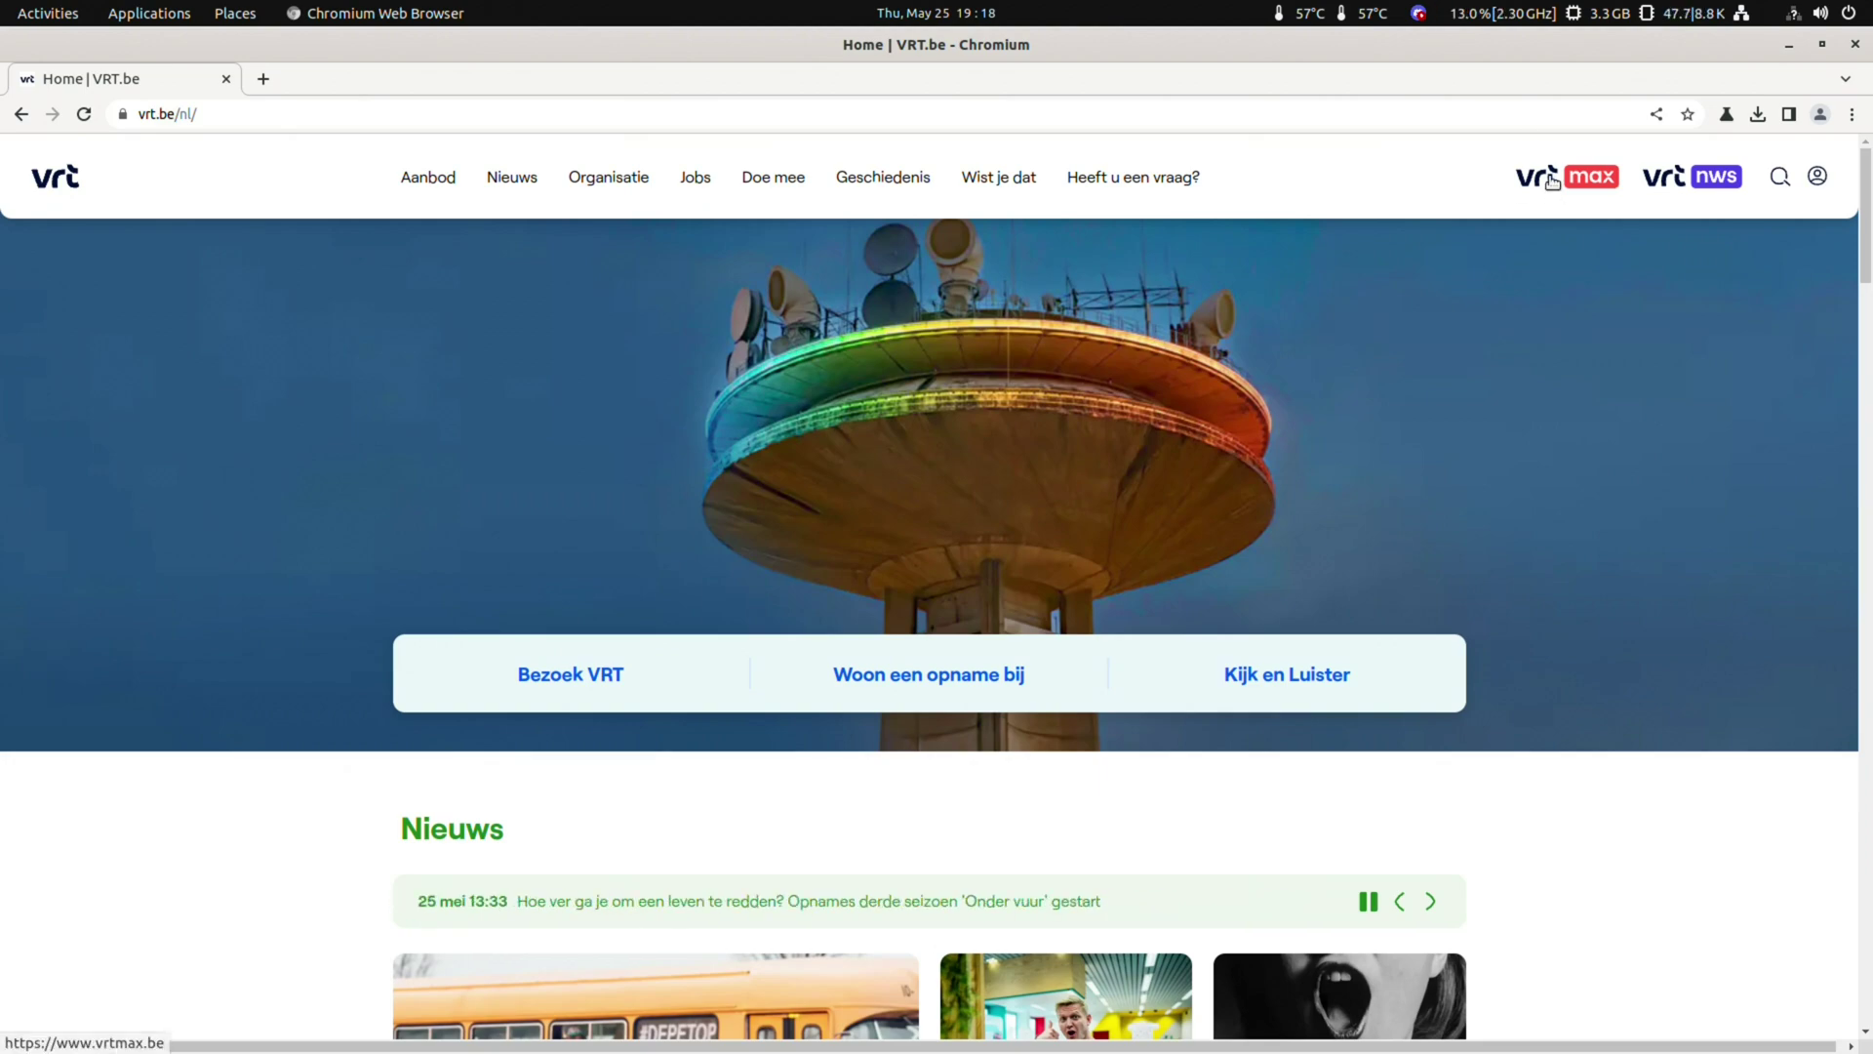
Try a Zonder afspraak episode on VRT MAX and view the error code 302 explanation
{"action": "left_click", "coordinate": [1581, 176]}
{"action": "scroll", "coordinate": [702, 619], "scroll_direction": "down", "scroll_amount": 6}
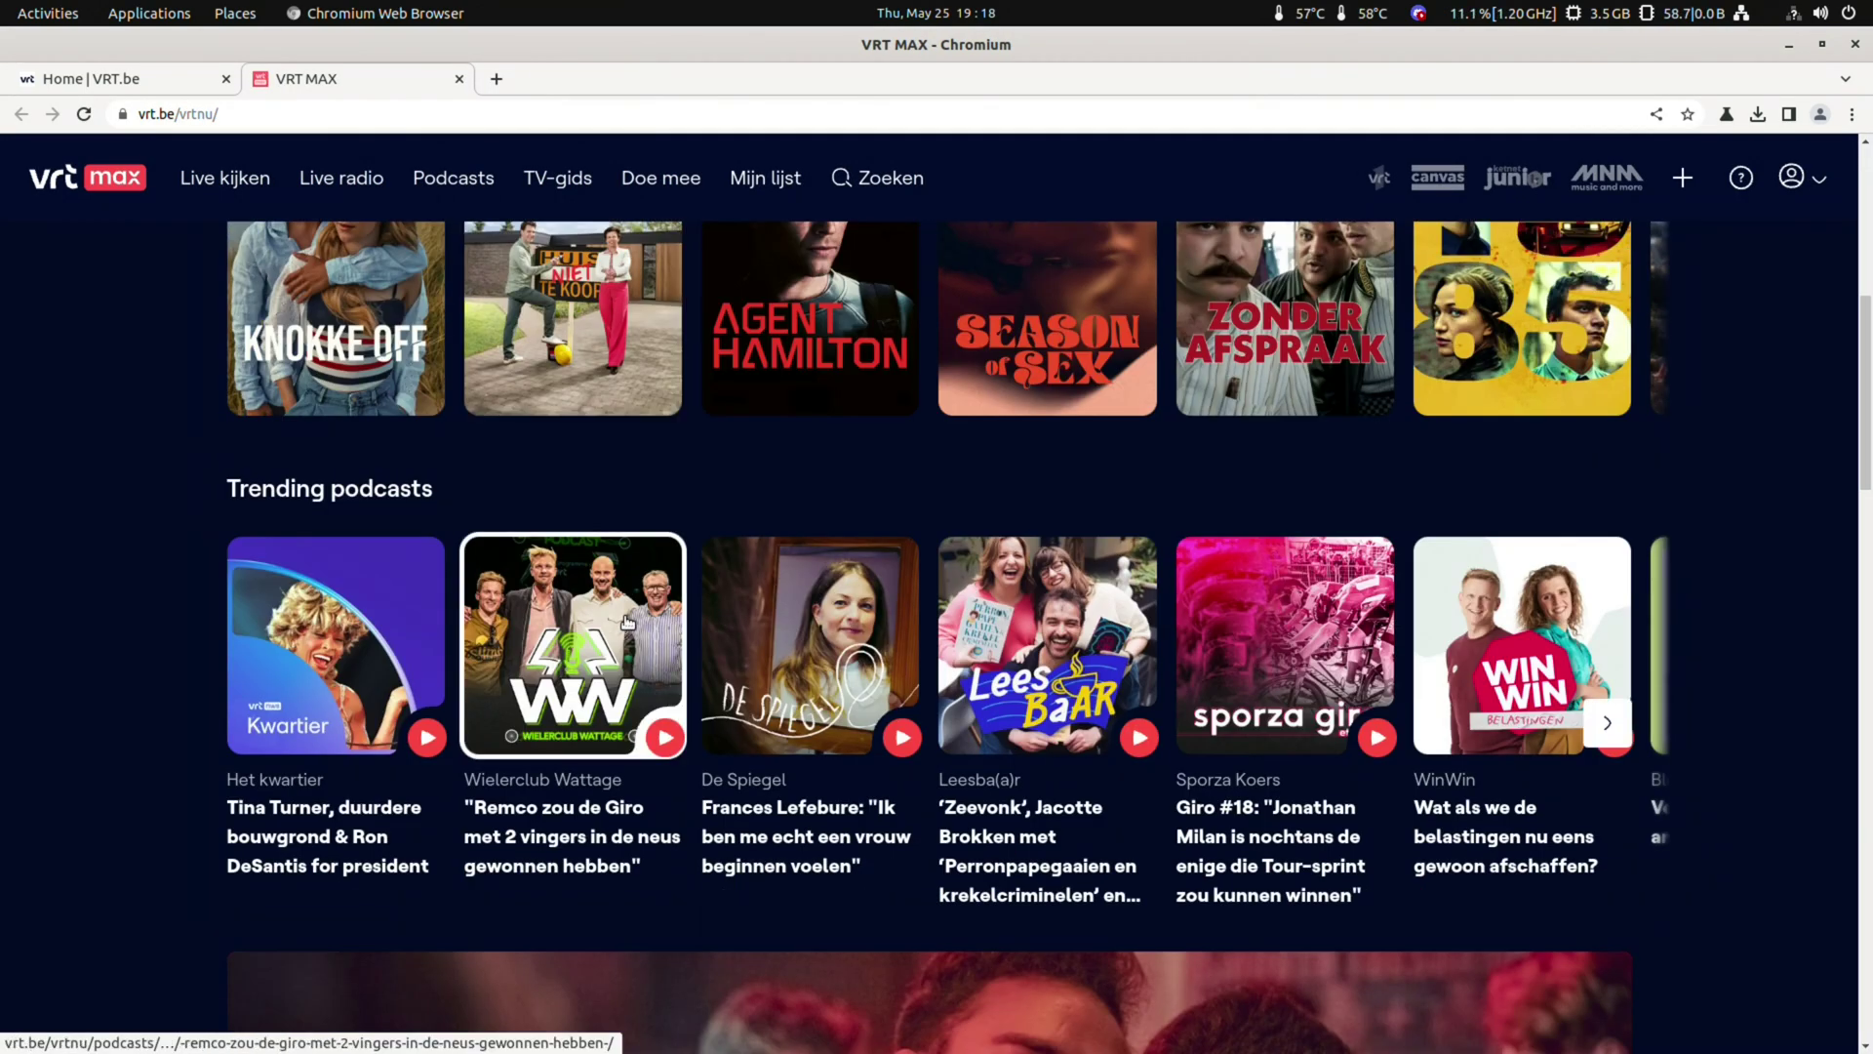
{"action": "scroll", "coordinate": [627, 622], "scroll_direction": "up", "scroll_amount": 3}
{"action": "left_click", "coordinate": [1288, 498]}
{"action": "left_click_drag", "start_coordinate": [976, 640], "coordinate": [641, 621]}
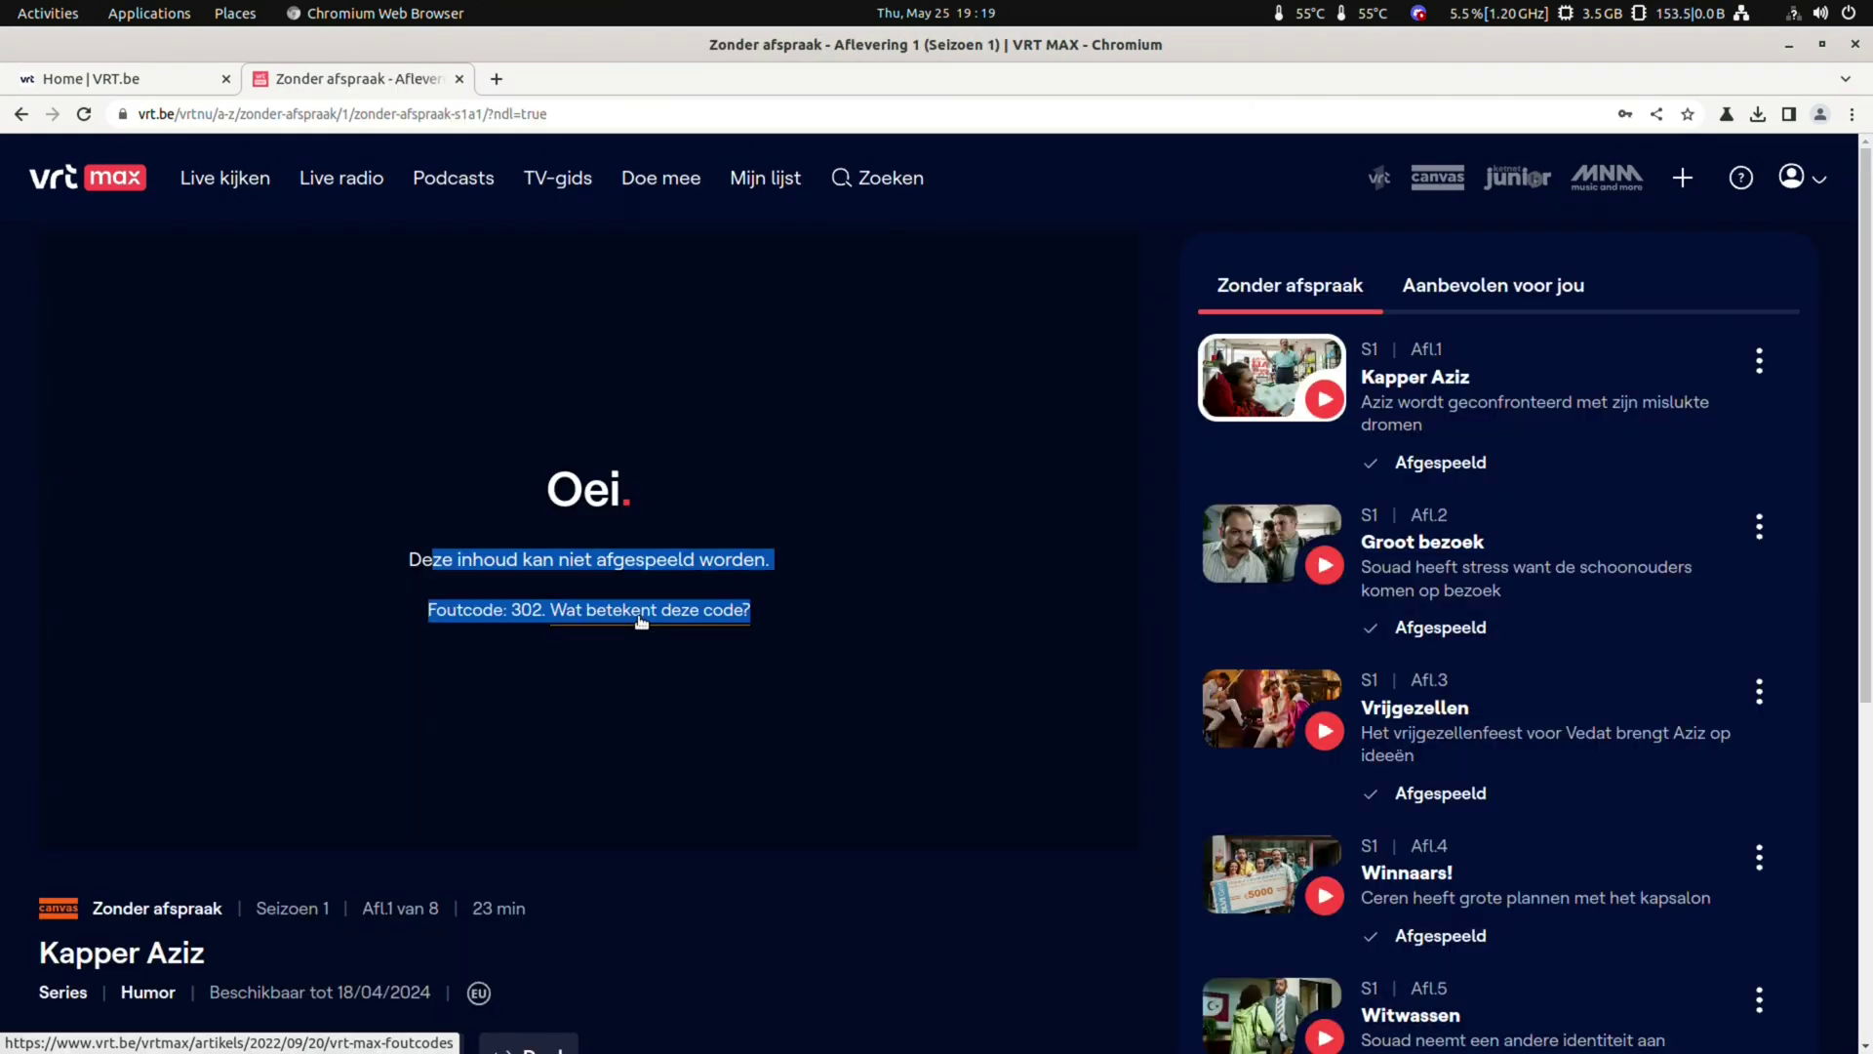
{"action": "middle_click", "coordinate": [641, 622]}
{"action": "left_click", "coordinate": [572, 85]}
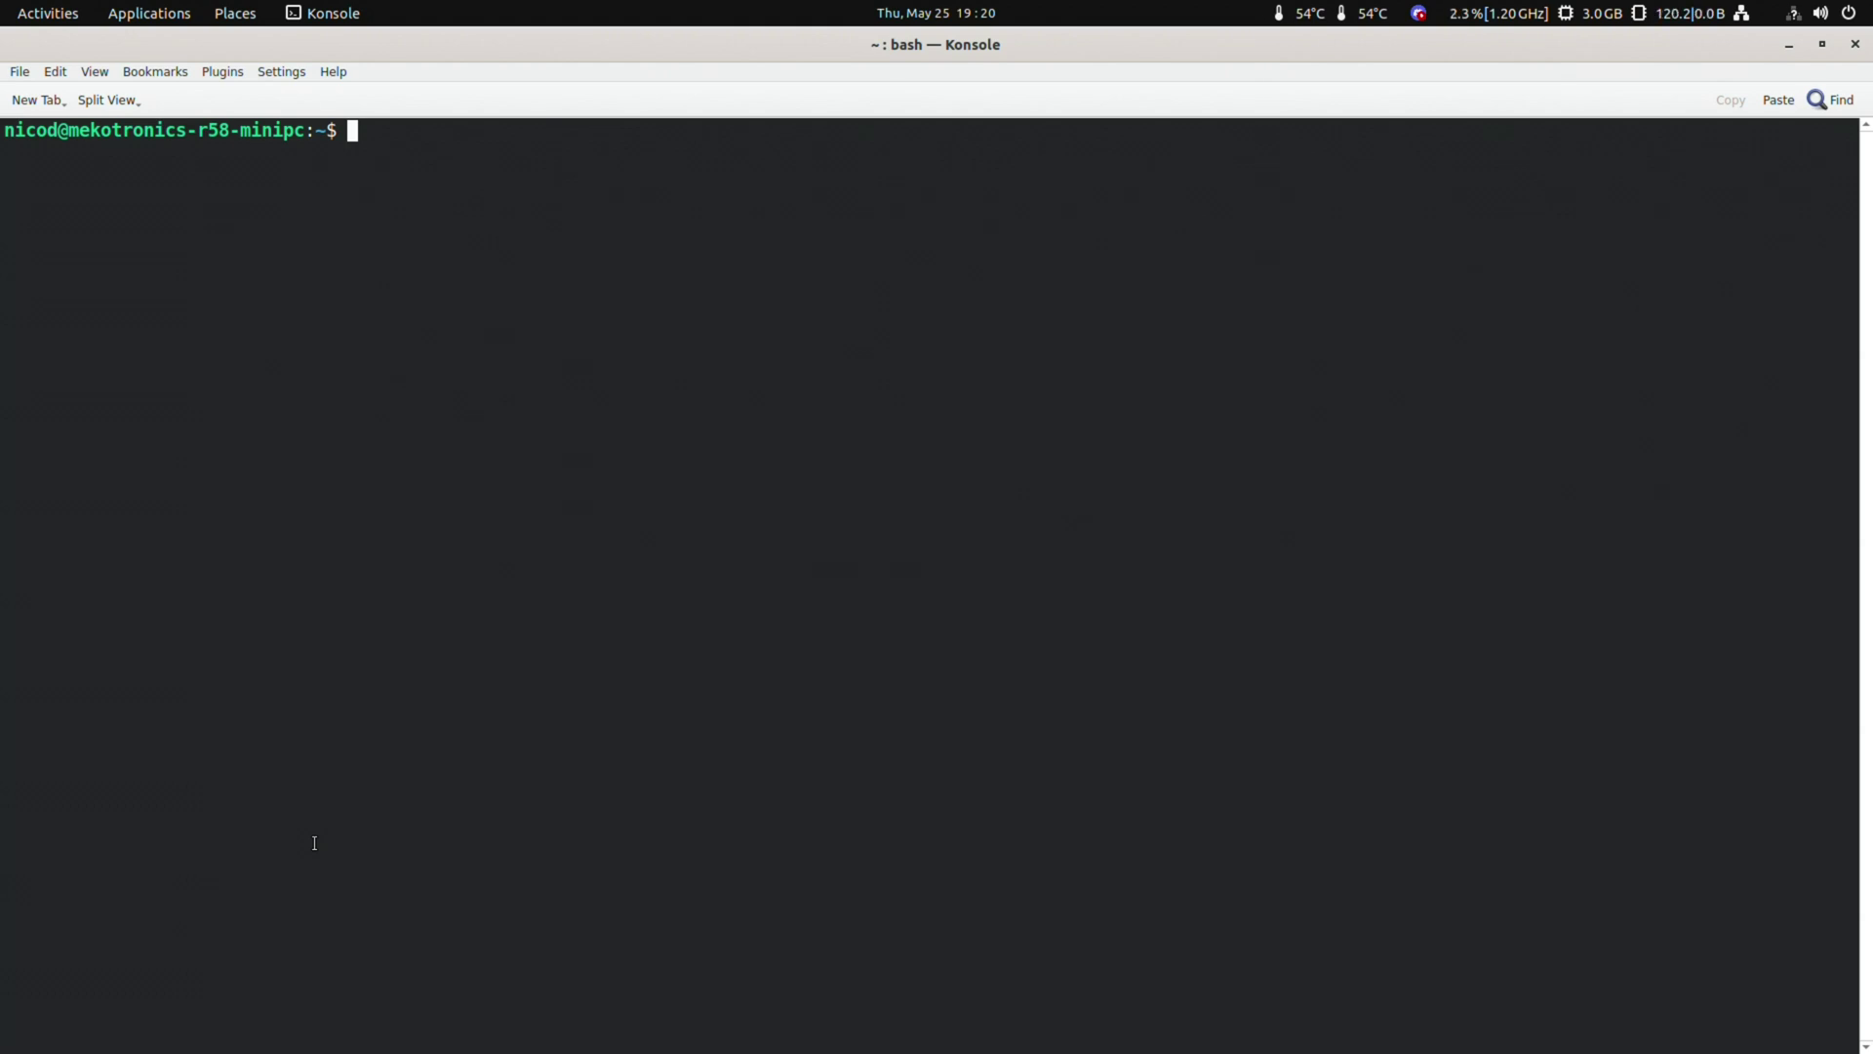
Install libwidevinecdm with sudo apt install, entering the sudo password
{"action": "type", "text": "sudo apt install "}
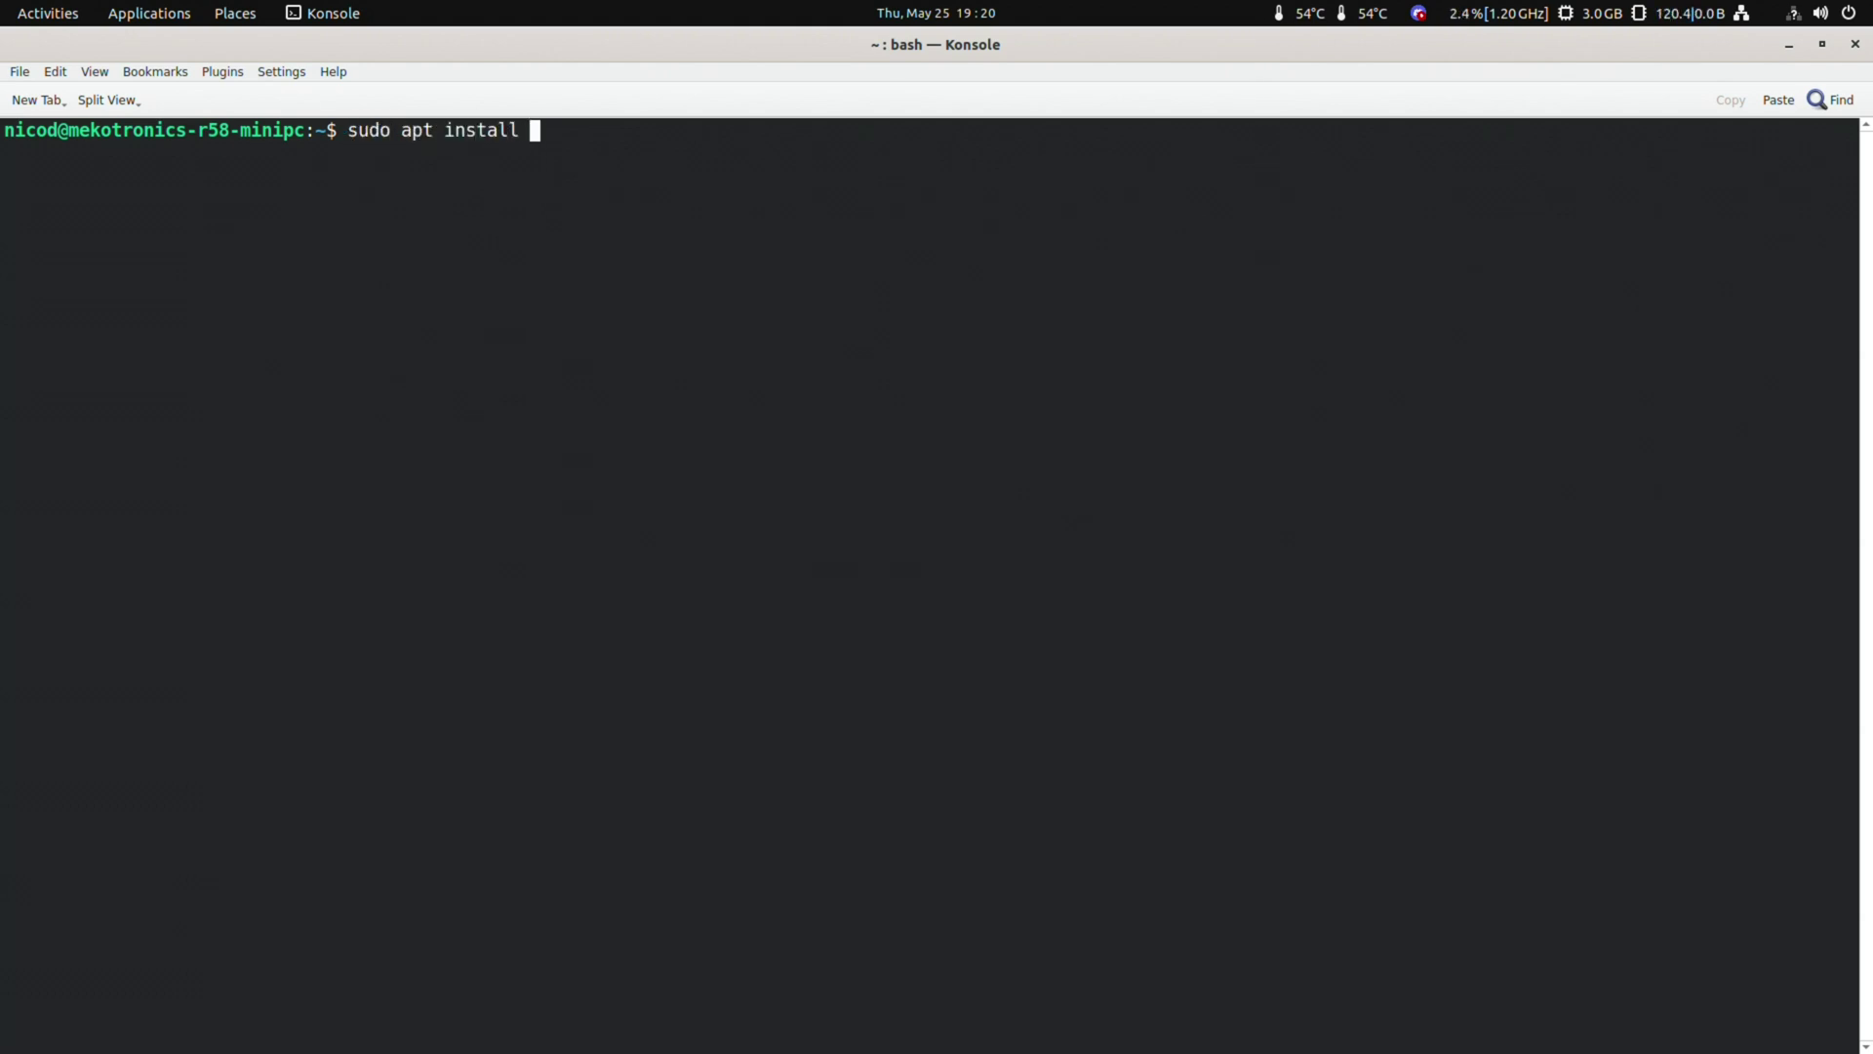
{"action": "type", "text": "libwid"}
{"action": "key", "text": "Tab"}
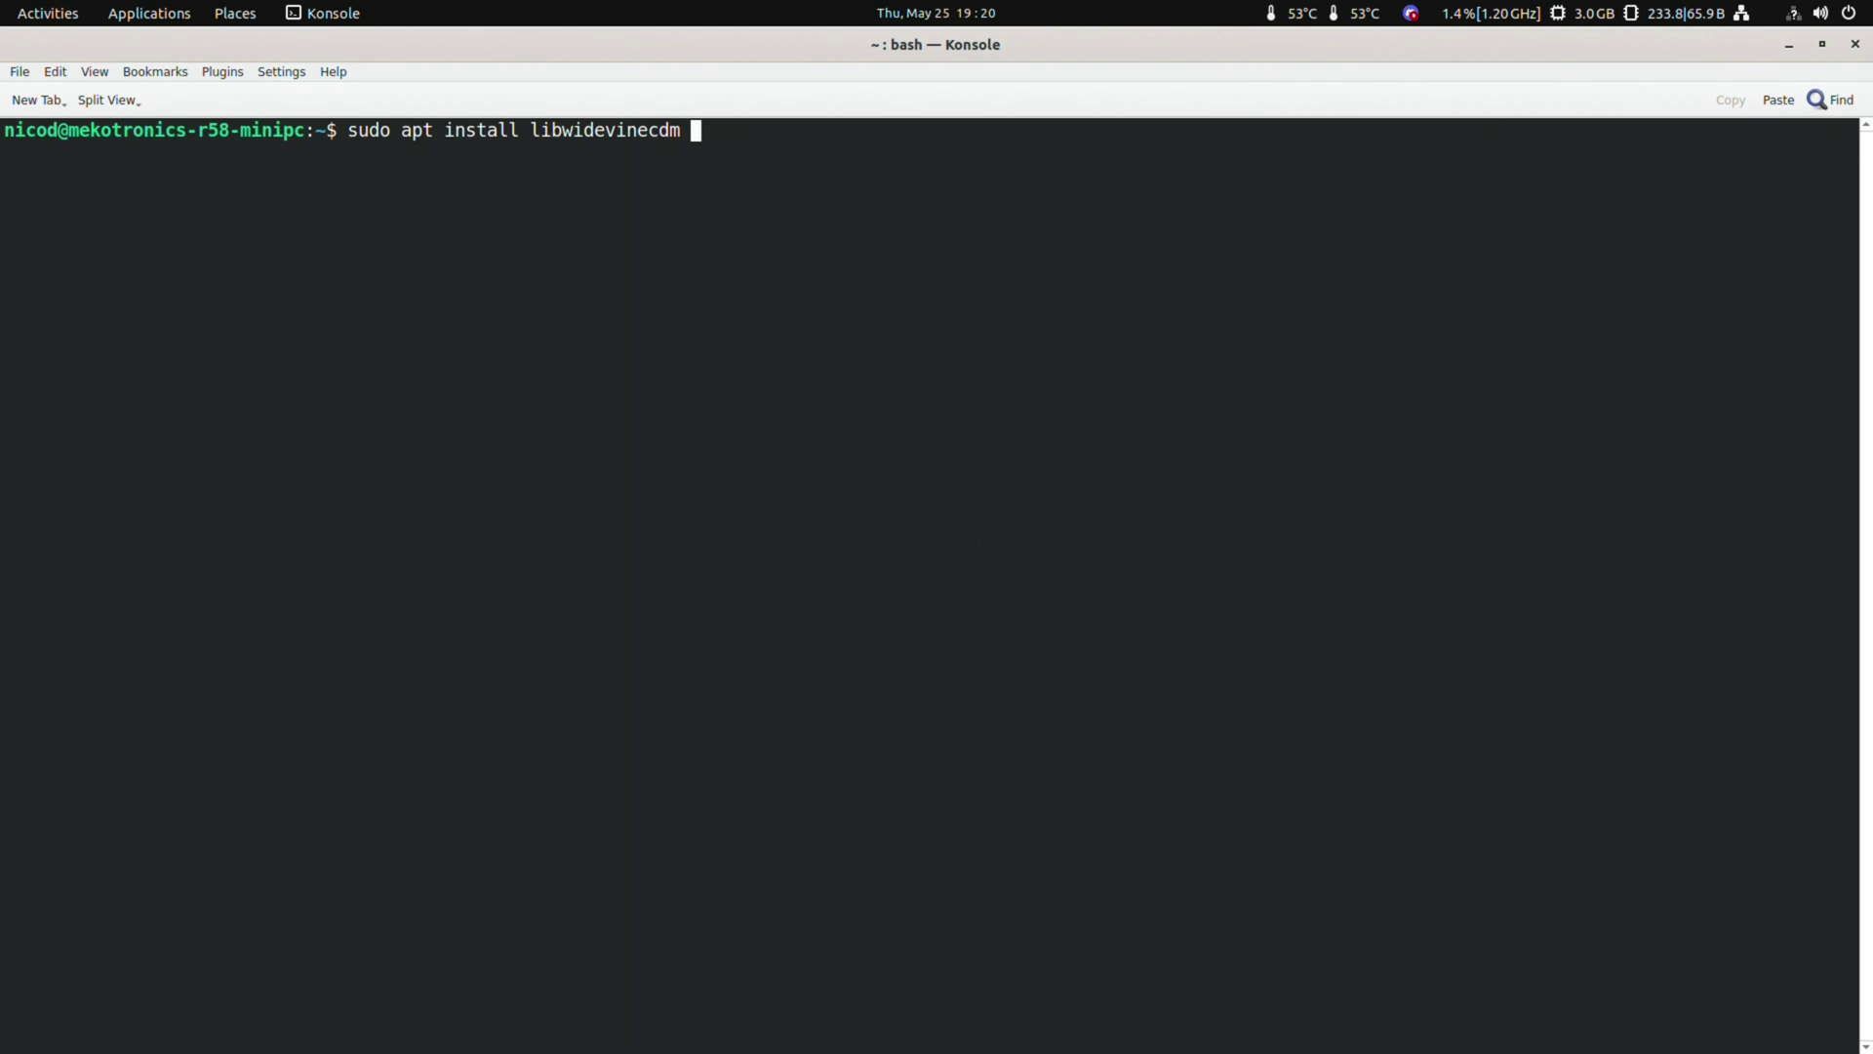
{"action": "key", "text": "Return"}
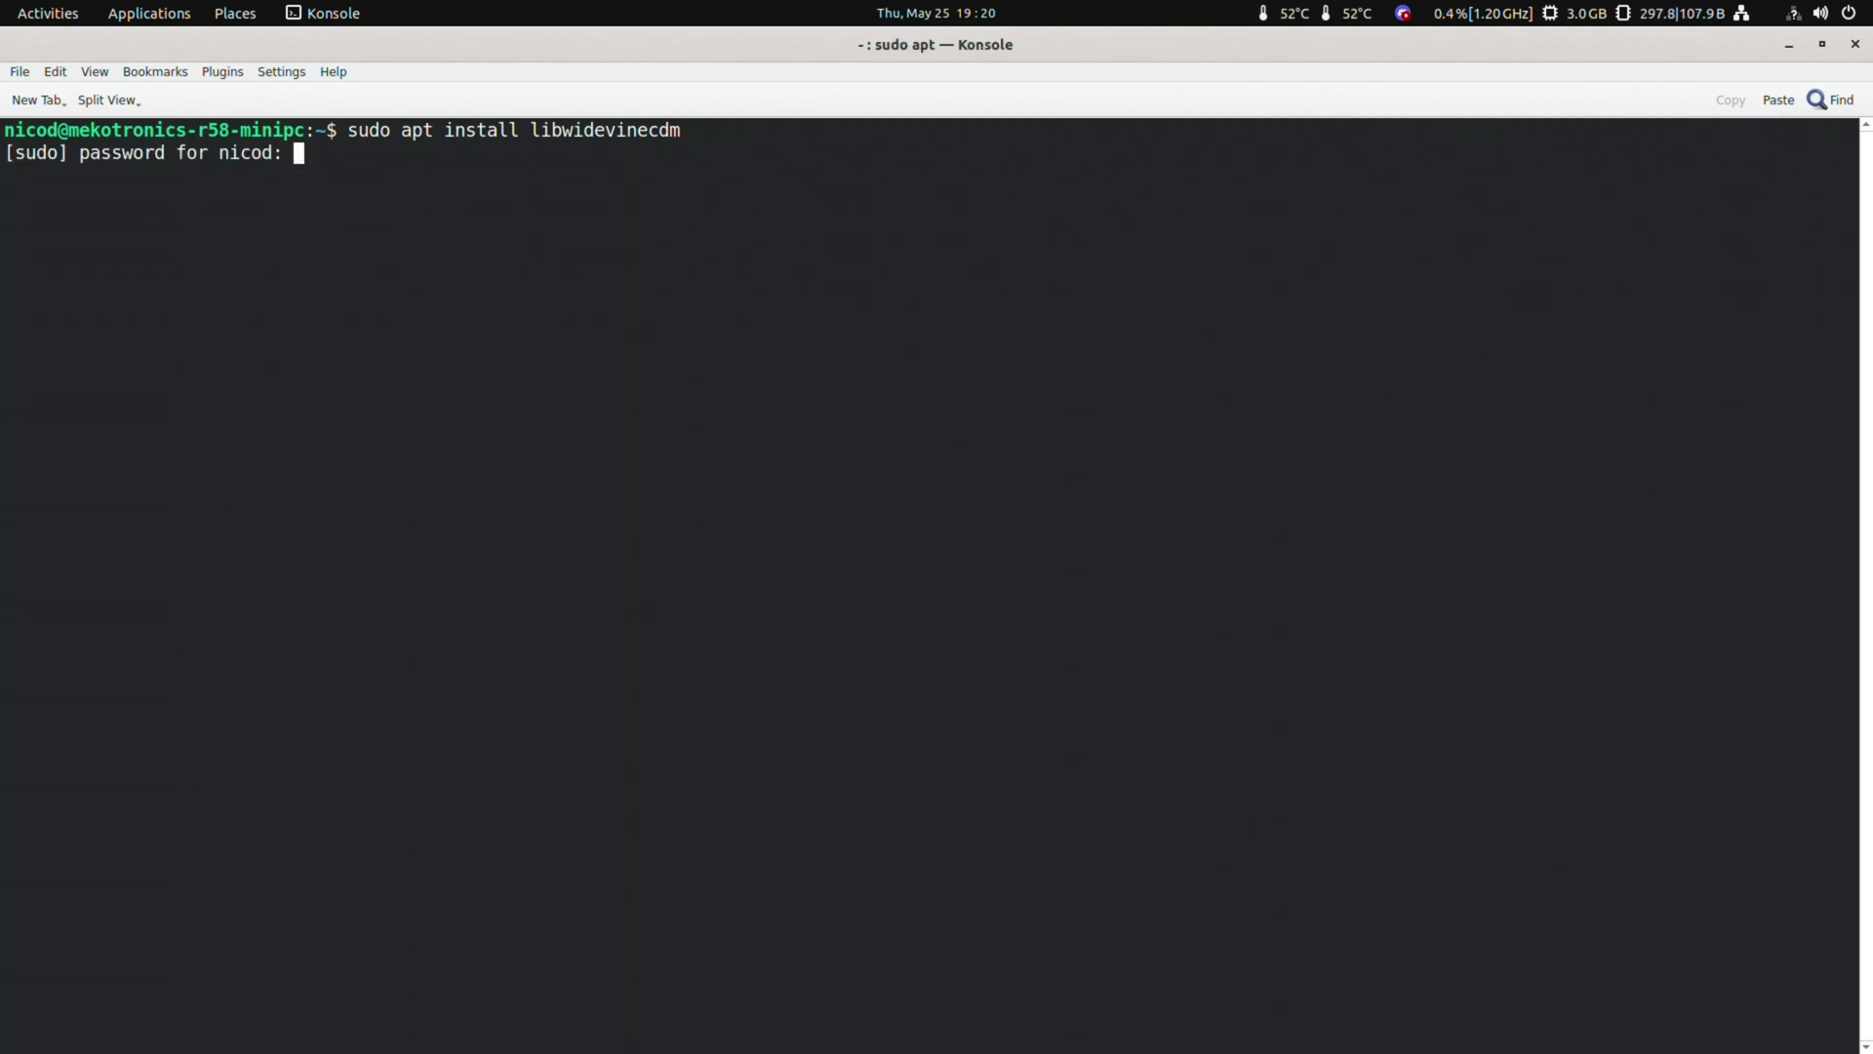
{"action": "key", "text": "Return"}
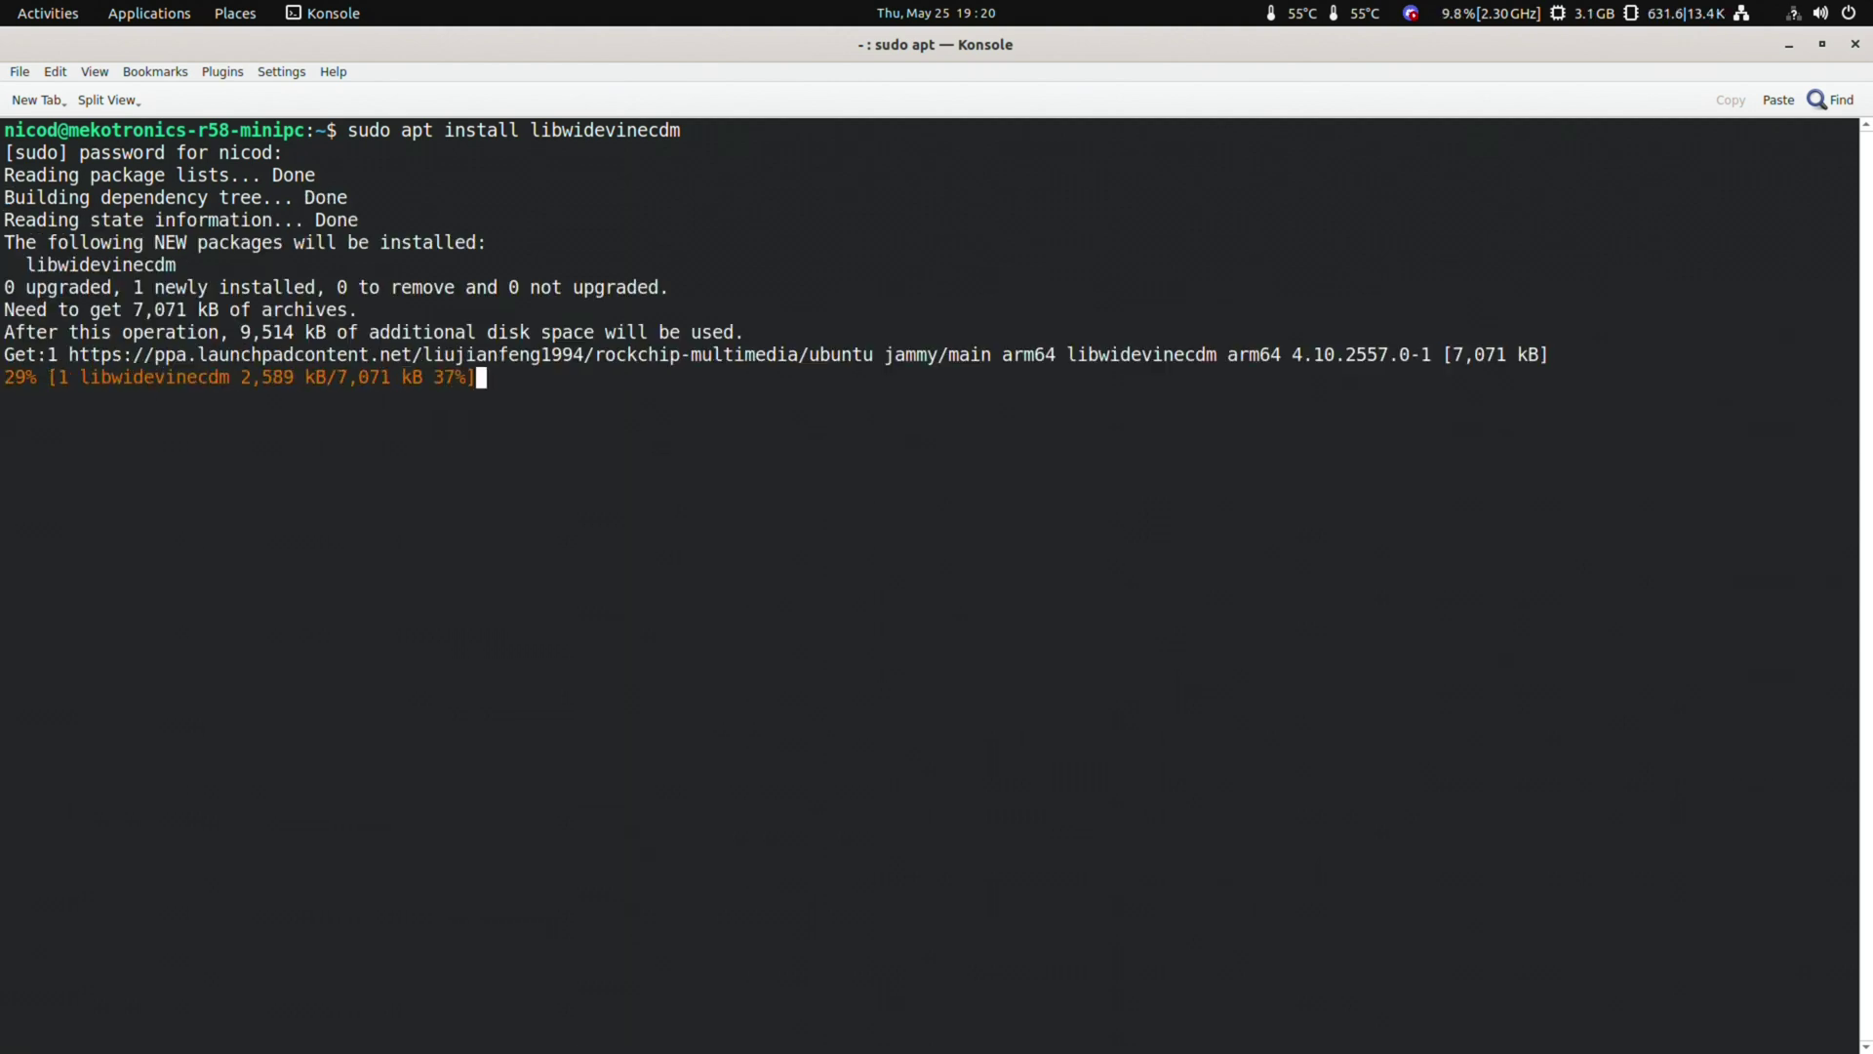
Restart Chromium so it picks up the Widevine module
{"action": "left_click", "coordinate": [164, 1044]}
{"action": "left_click", "coordinate": [1852, 45]}
{"action": "left_click", "coordinate": [224, 1022]}
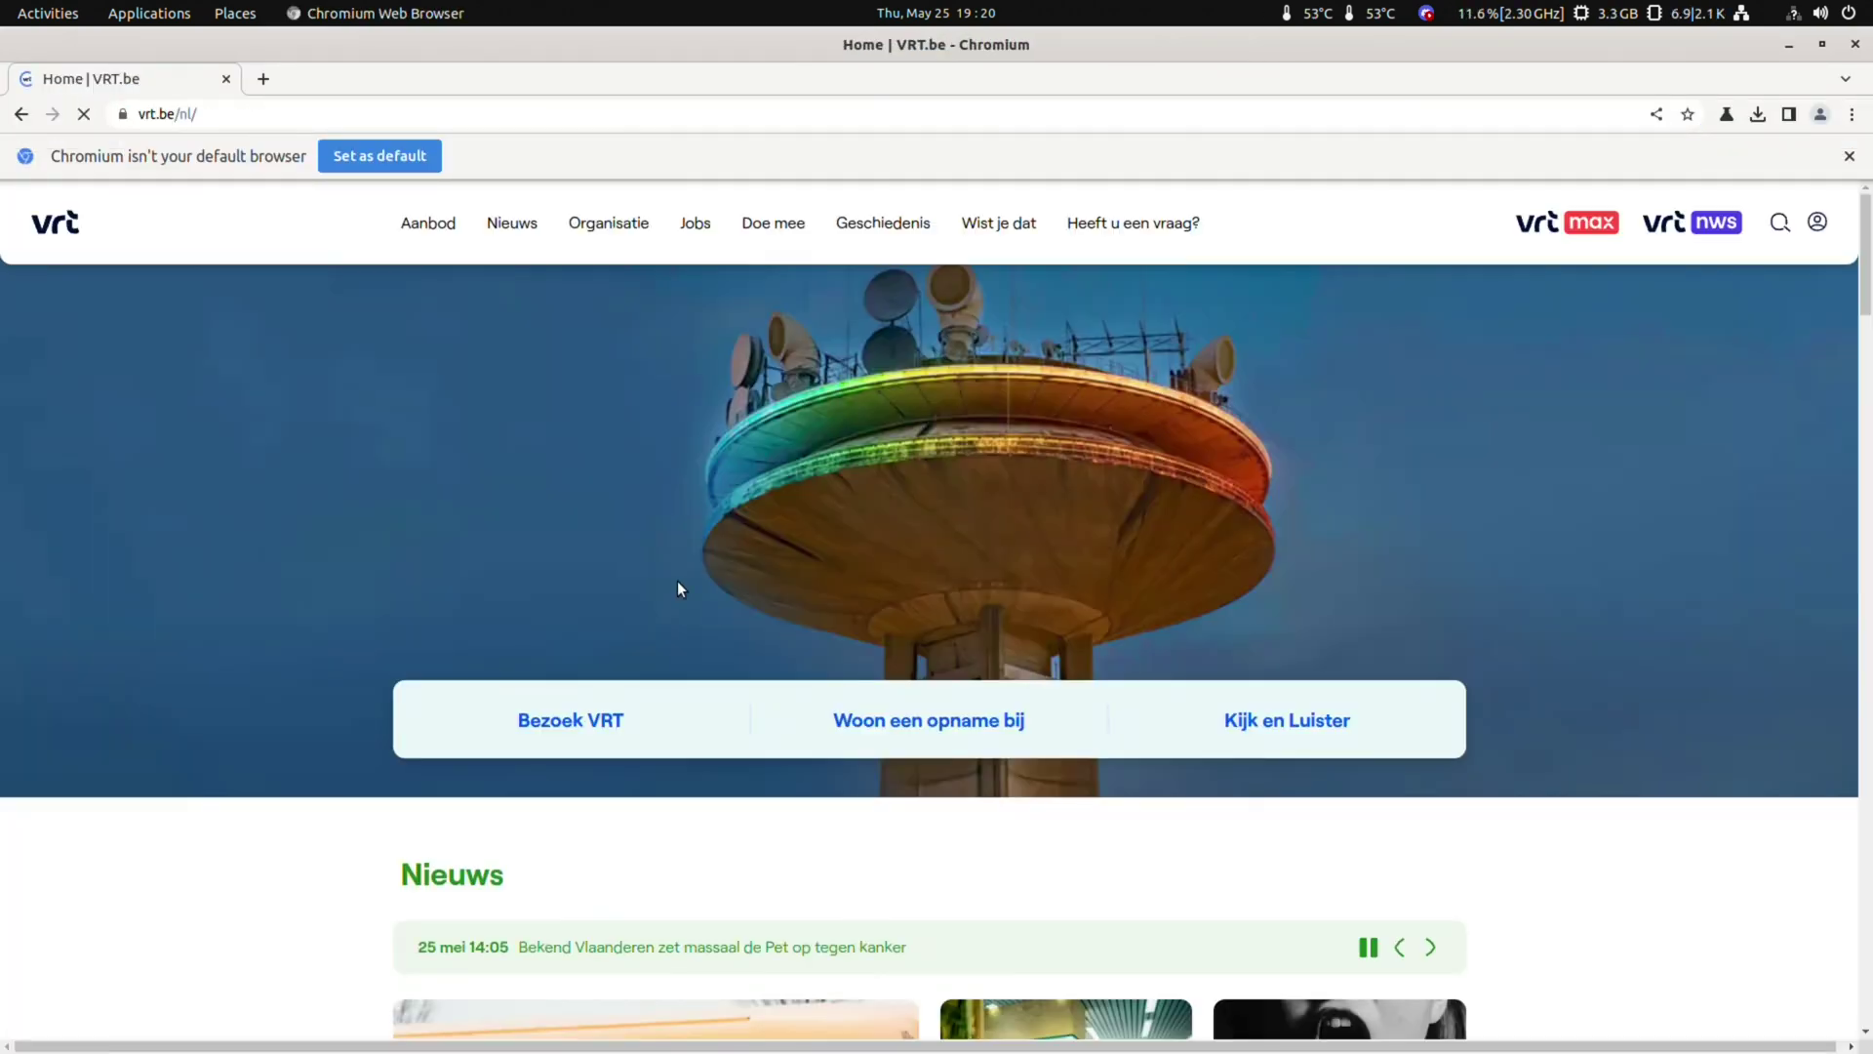
Open Zonder afspraak on VRT MAX, play the Kapper Aziz episode, then pause it
{"action": "left_click", "coordinate": [1576, 218]}
{"action": "scroll", "coordinate": [1266, 654], "scroll_direction": "down", "scroll_amount": 3}
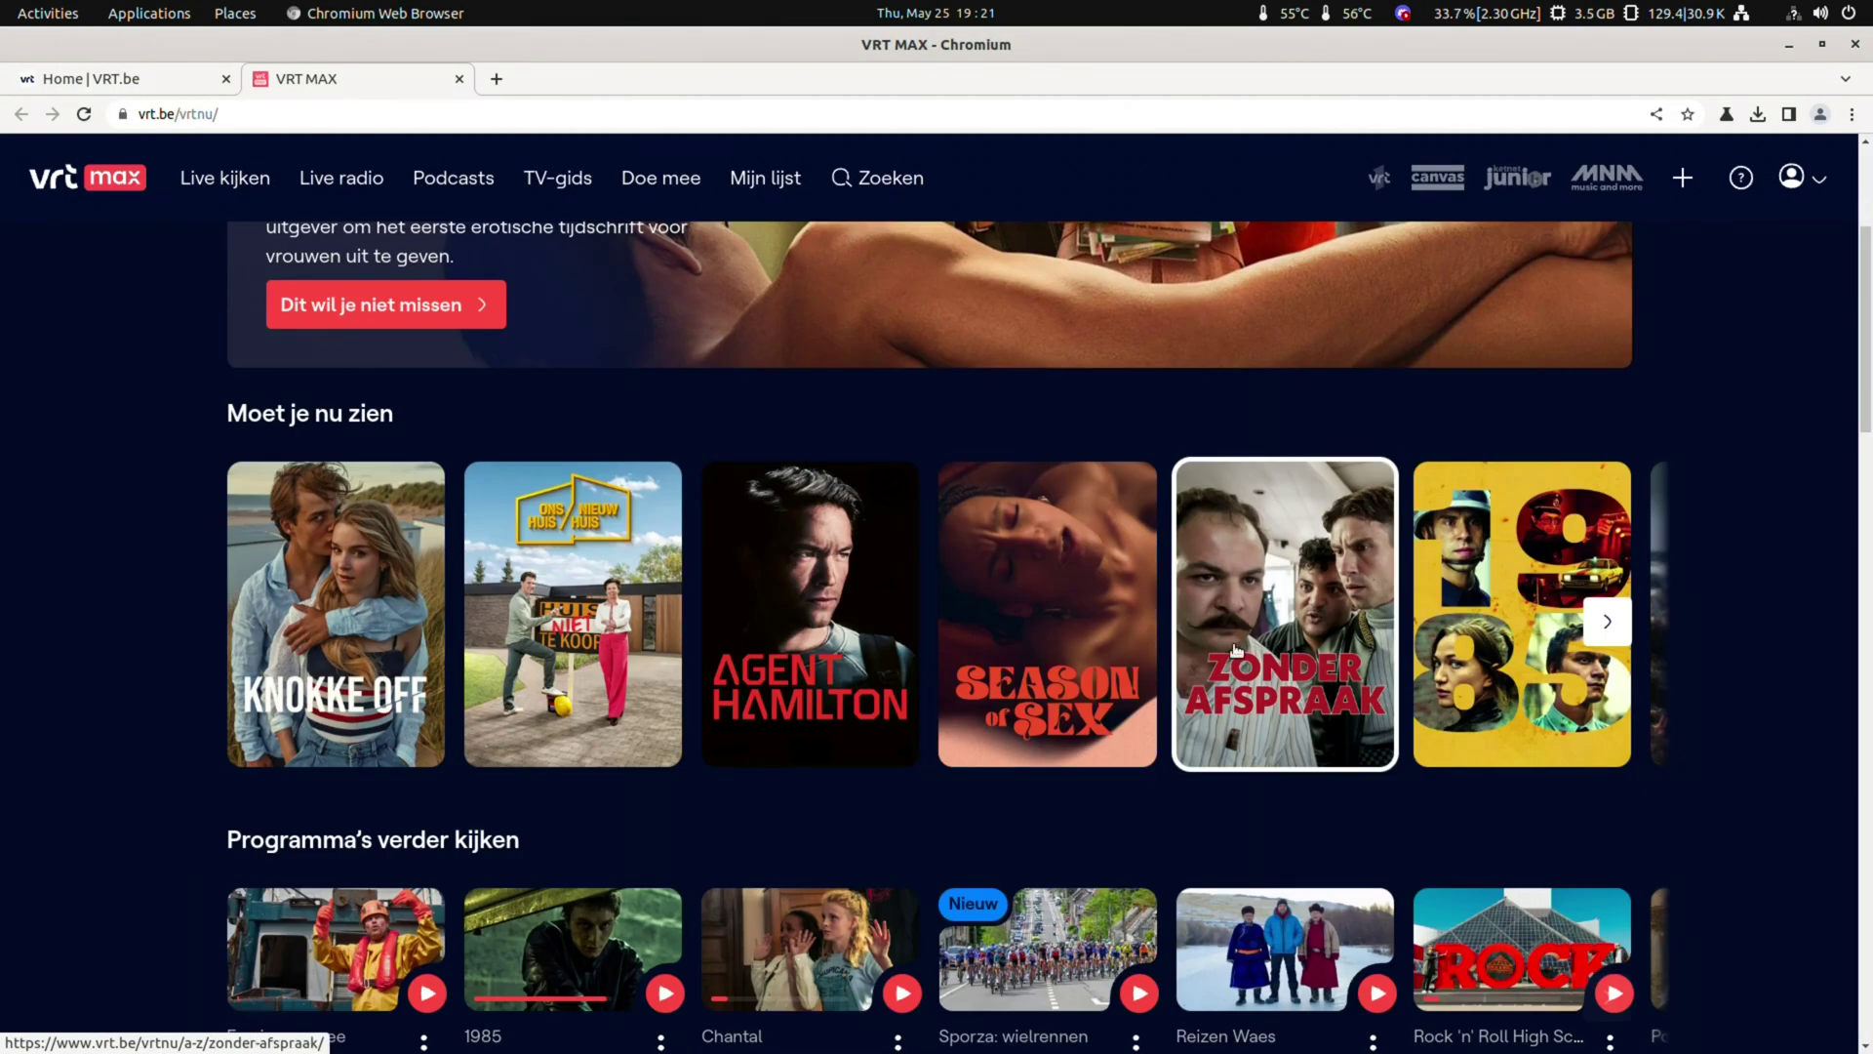
{"action": "left_click", "coordinate": [1267, 654]}
{"action": "scroll", "coordinate": [820, 566], "scroll_direction": "down", "scroll_amount": 1}
{"action": "left_click", "coordinate": [698, 756]}
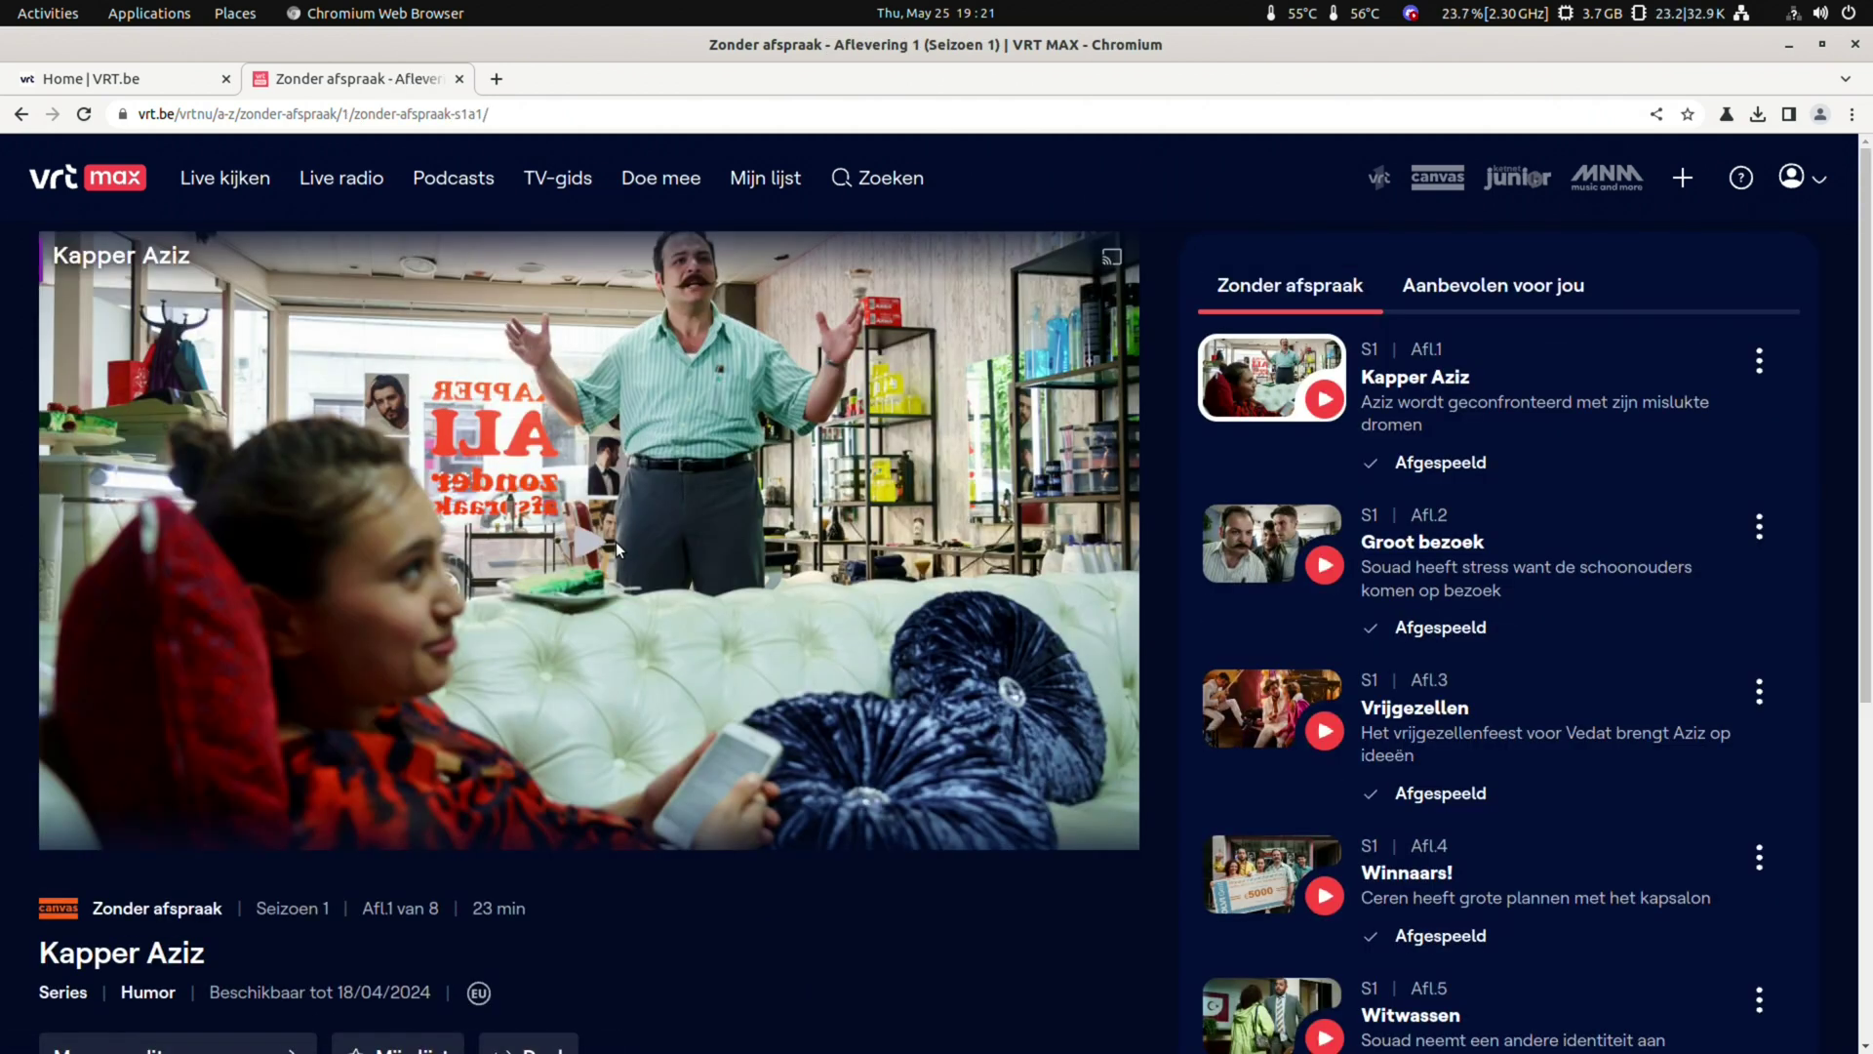
{"action": "left_click", "coordinate": [617, 542]}
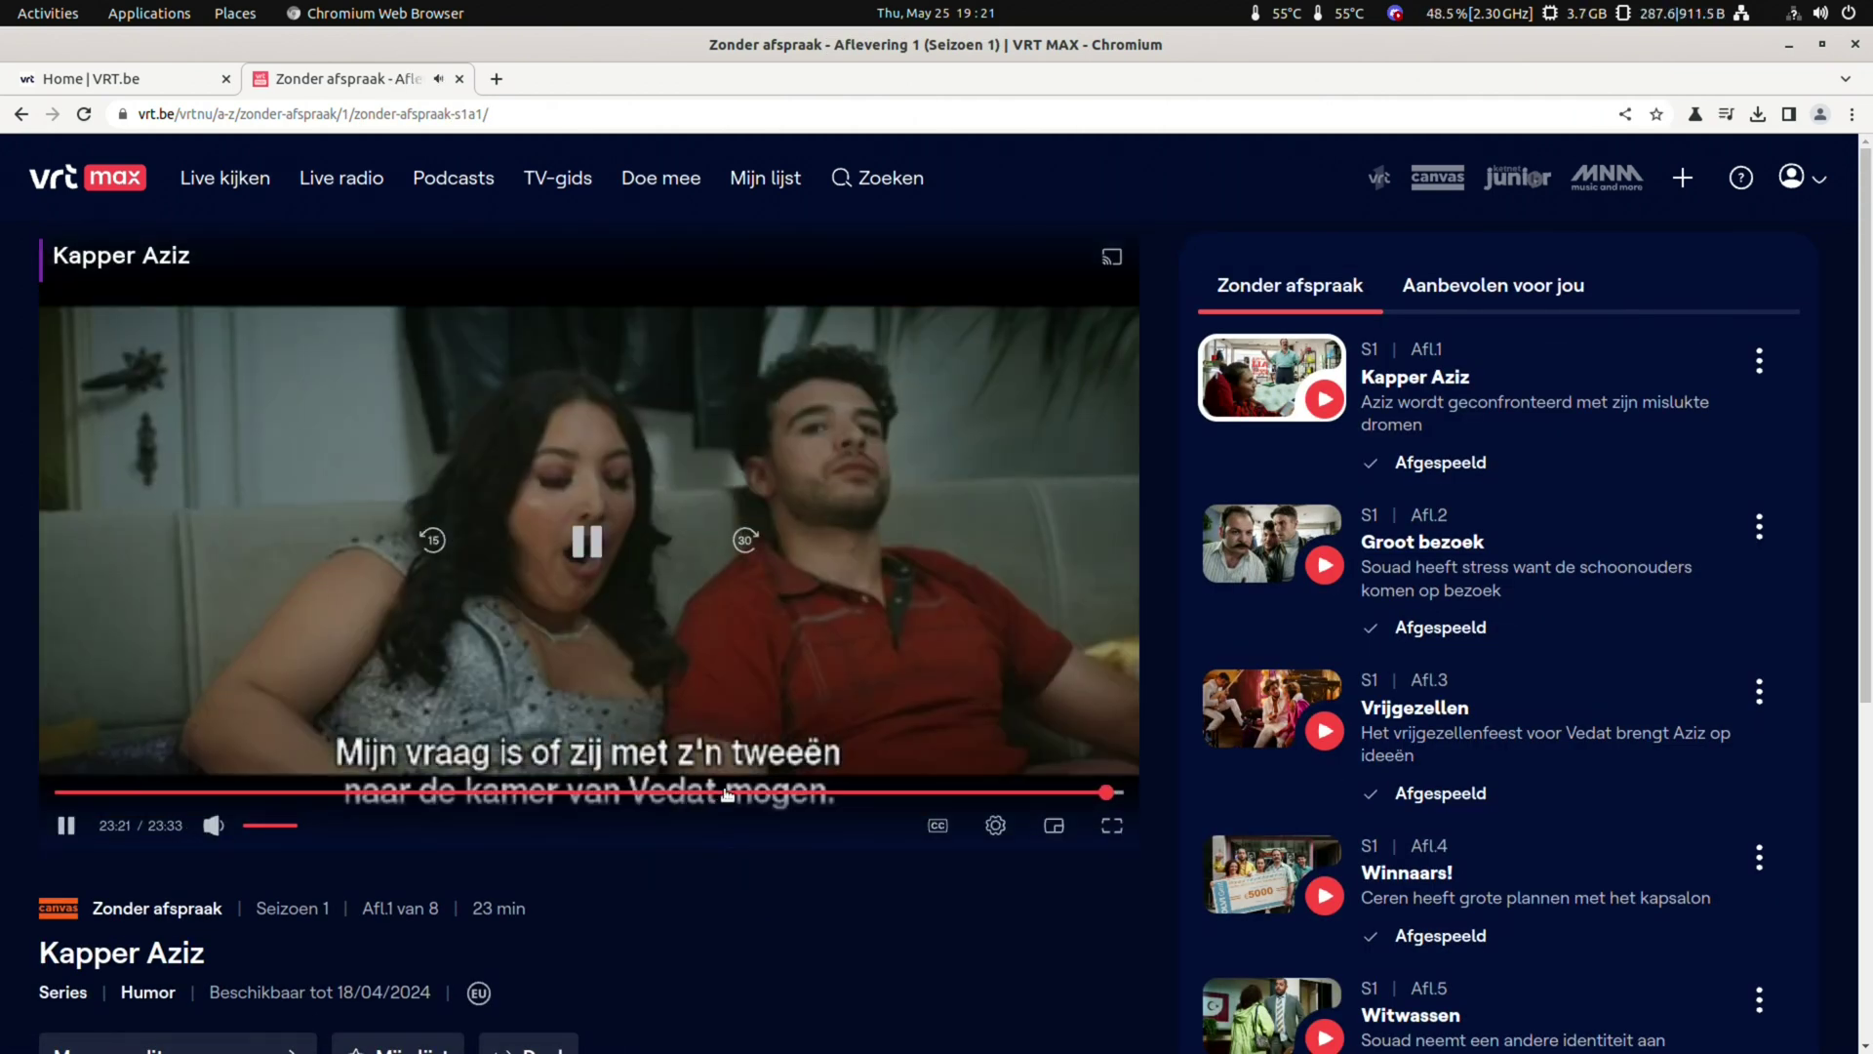
{"action": "left_click", "coordinate": [583, 542]}
Switch to Konsole and run sudo apt install libreoffice
{"action": "key", "text": "super+d"}
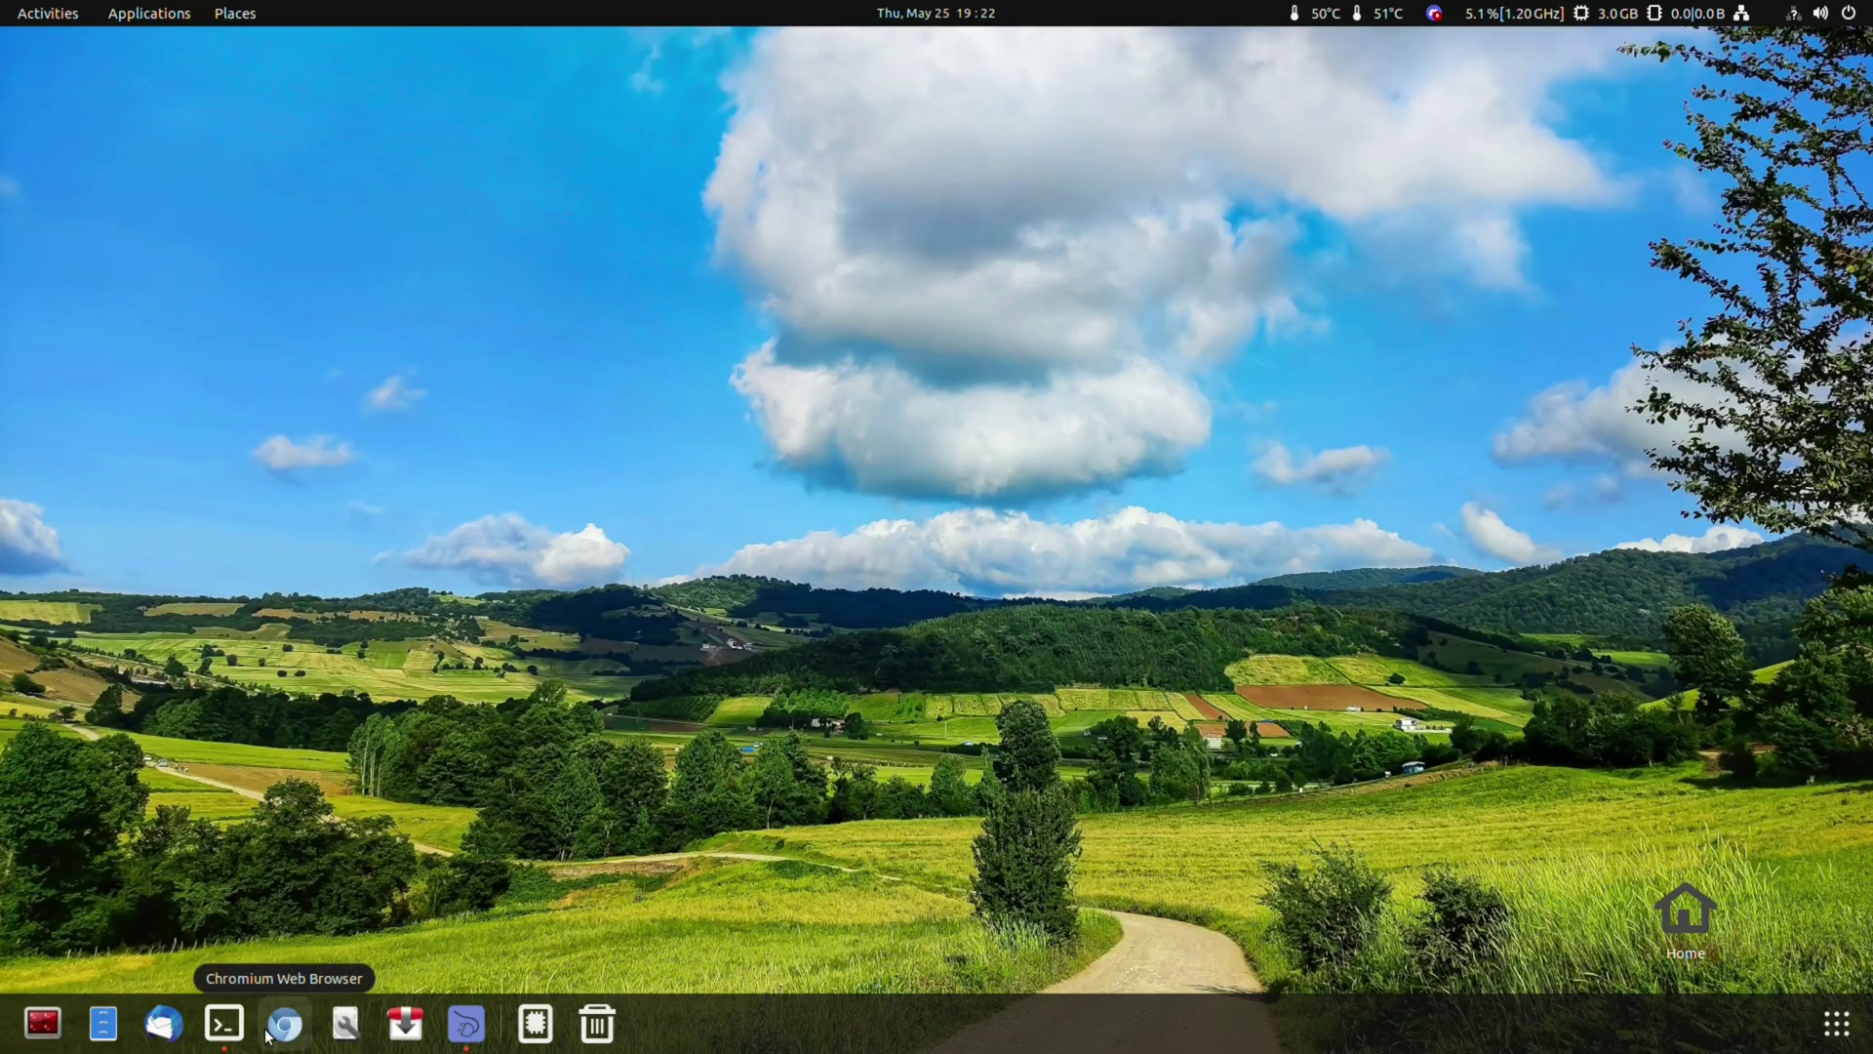
{"action": "left_click", "coordinate": [223, 1031]}
{"action": "type", "text": "su"}
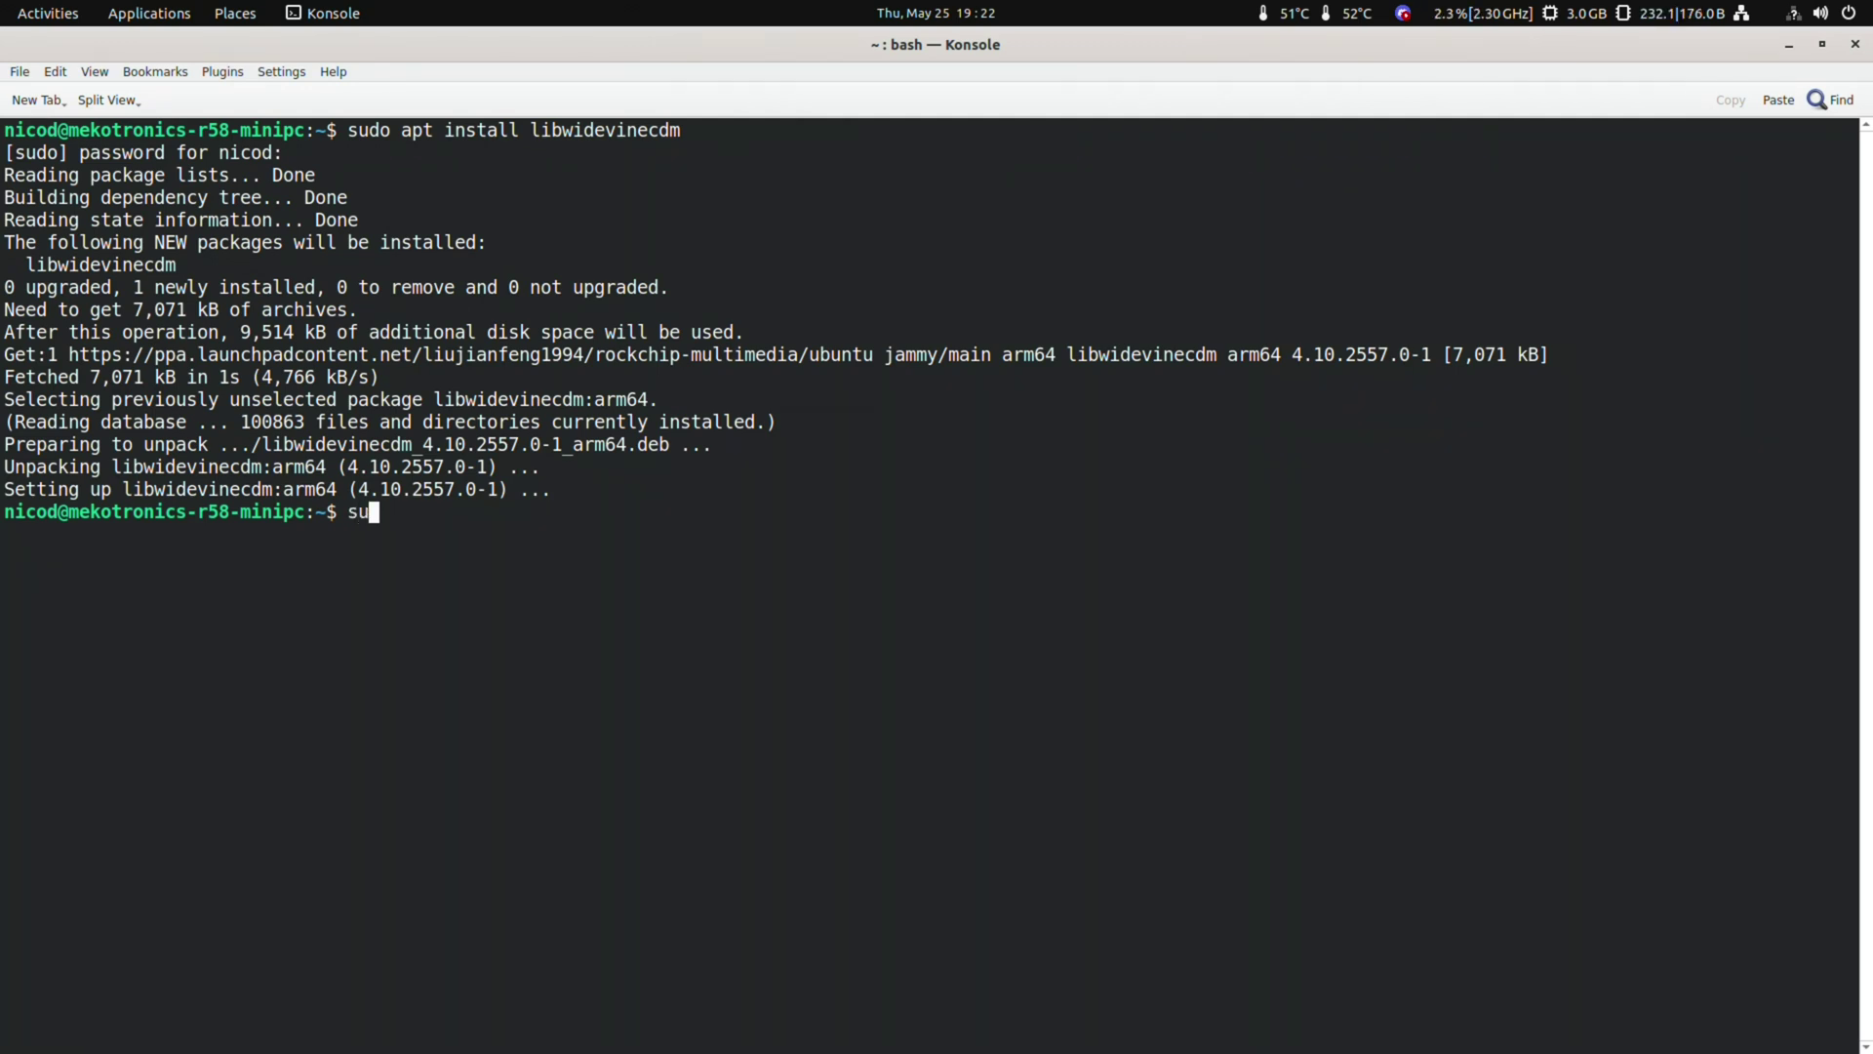
{"action": "type", "text": "do apt install l"}
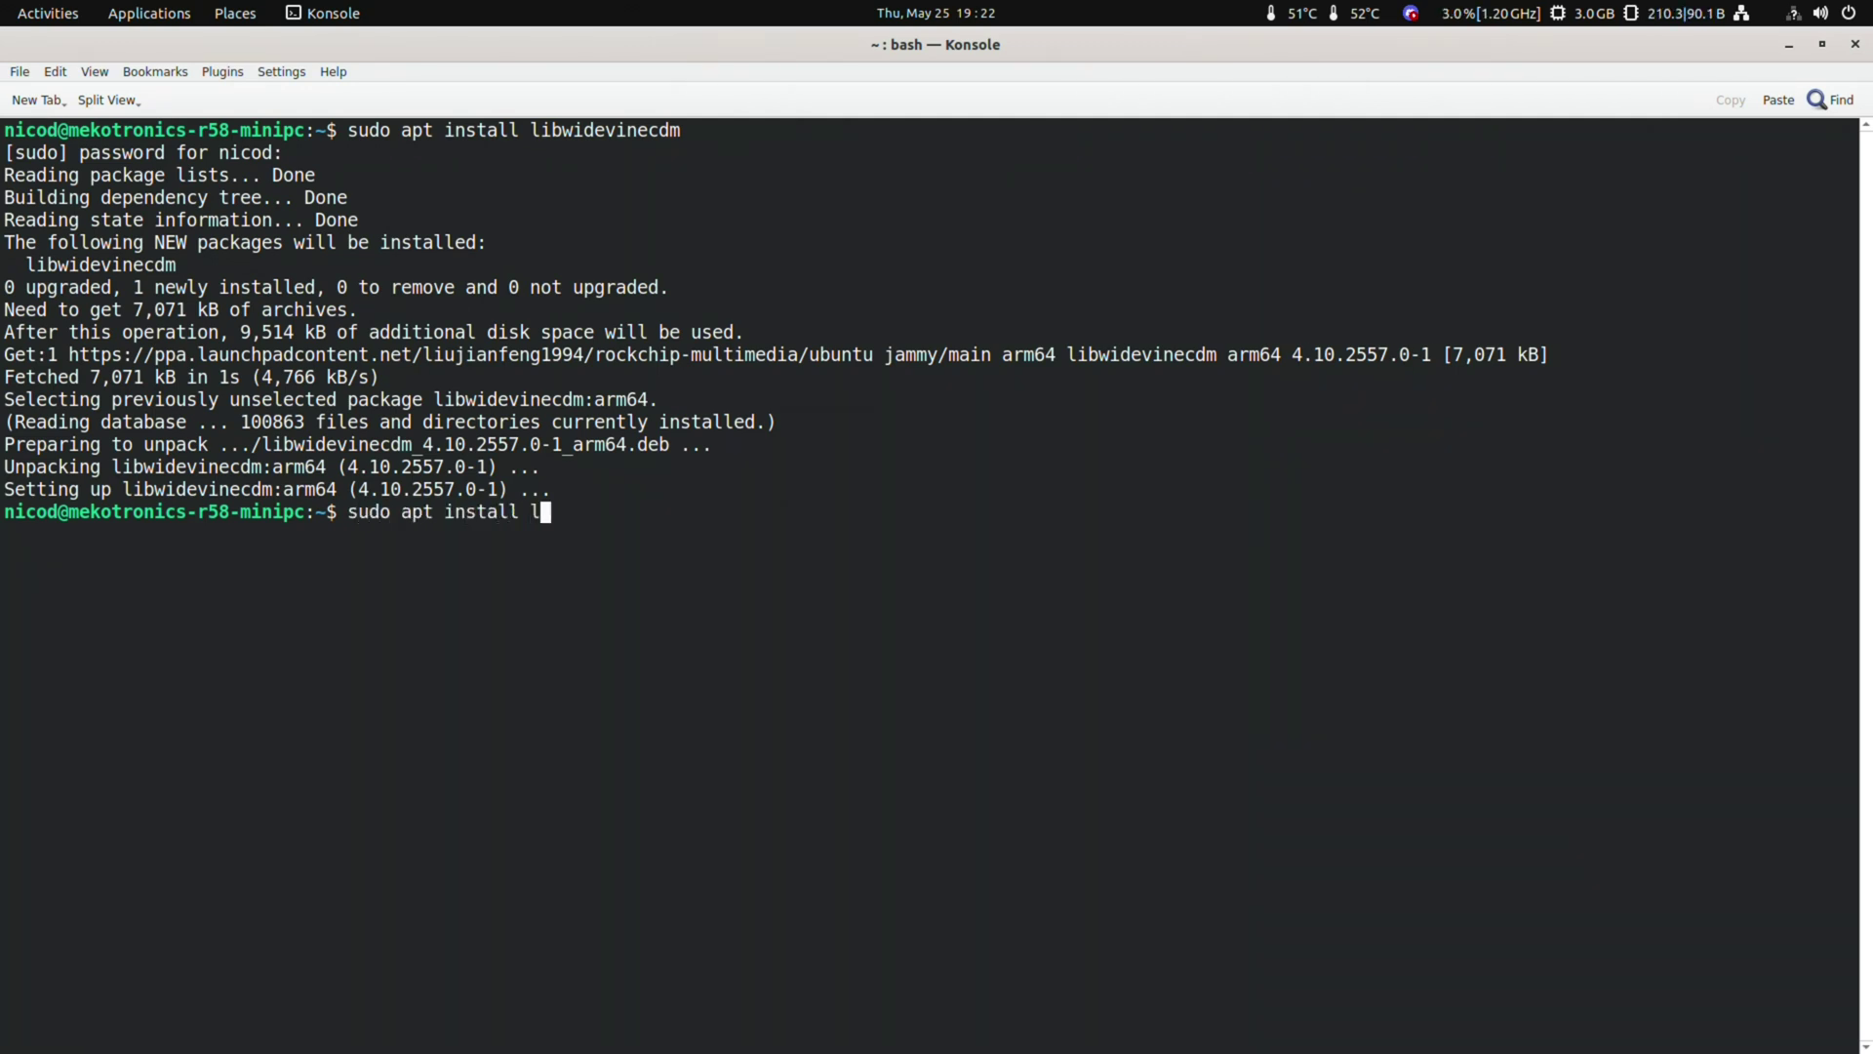
{"action": "type", "text": "ibreoffice"}
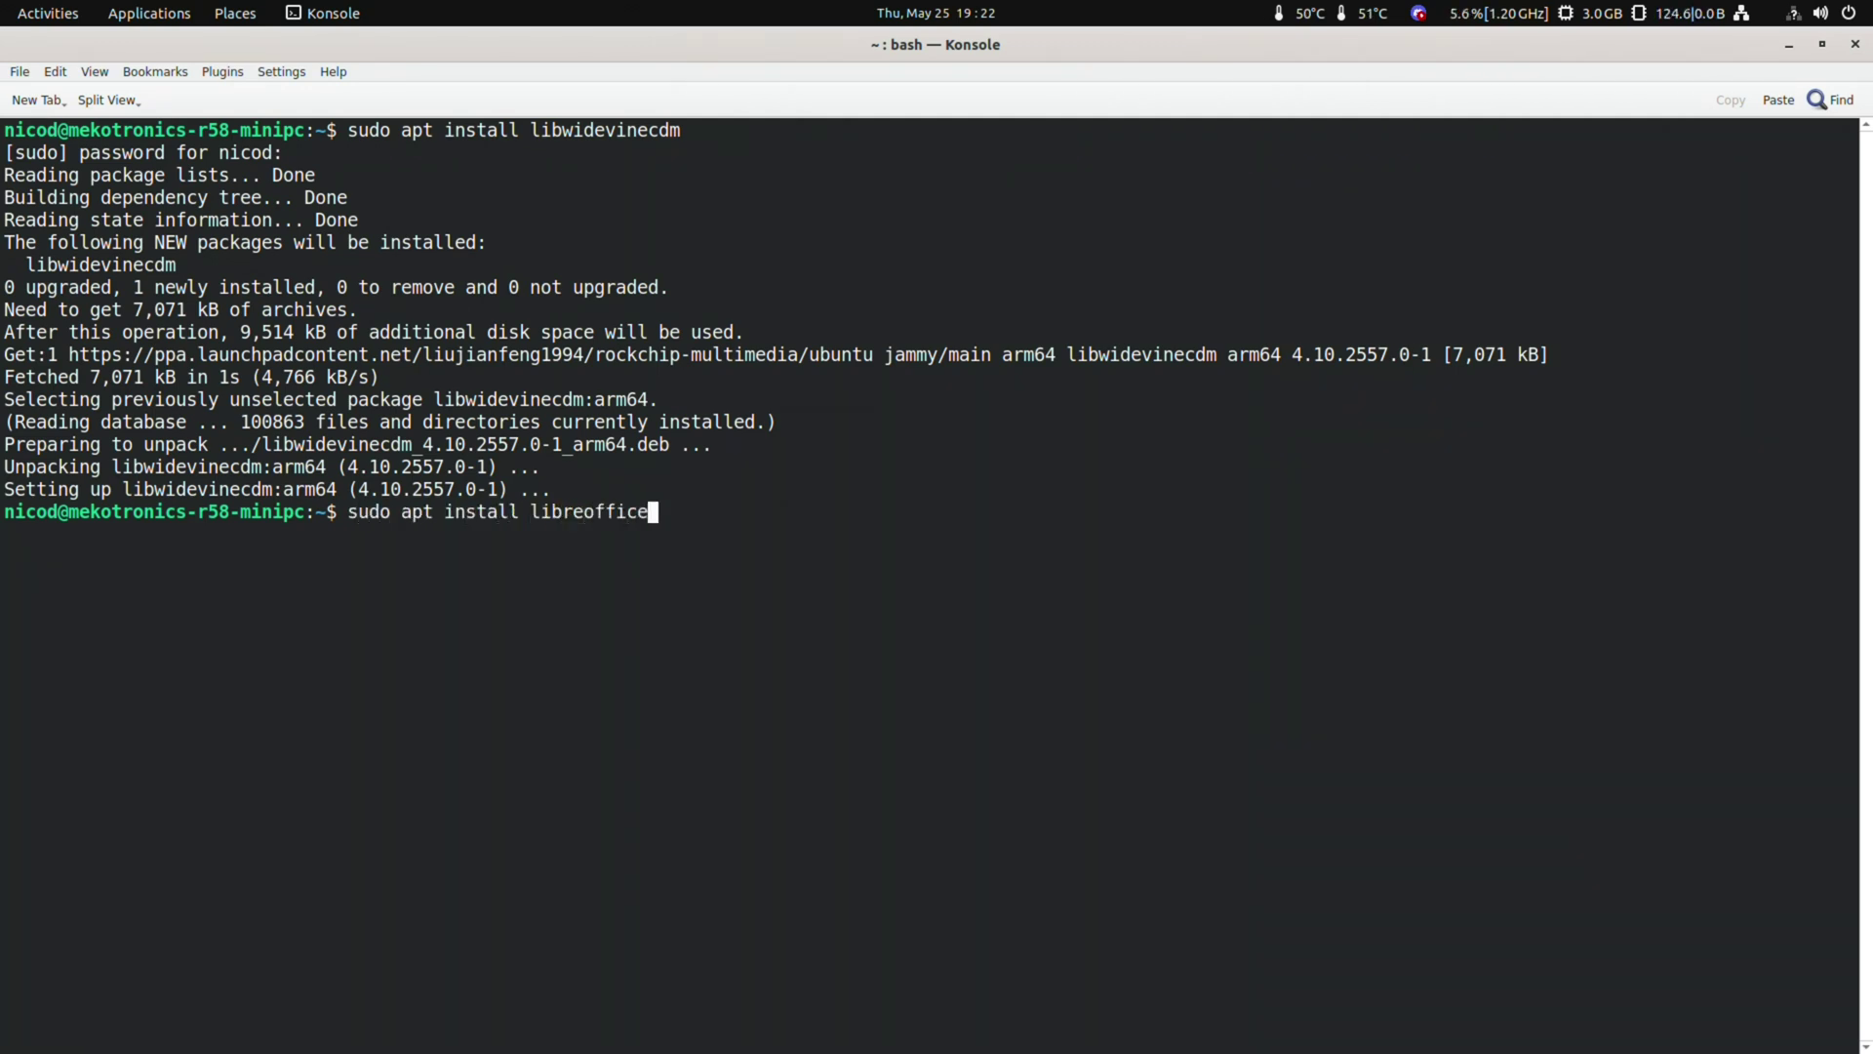
{"action": "key", "text": "Return"}
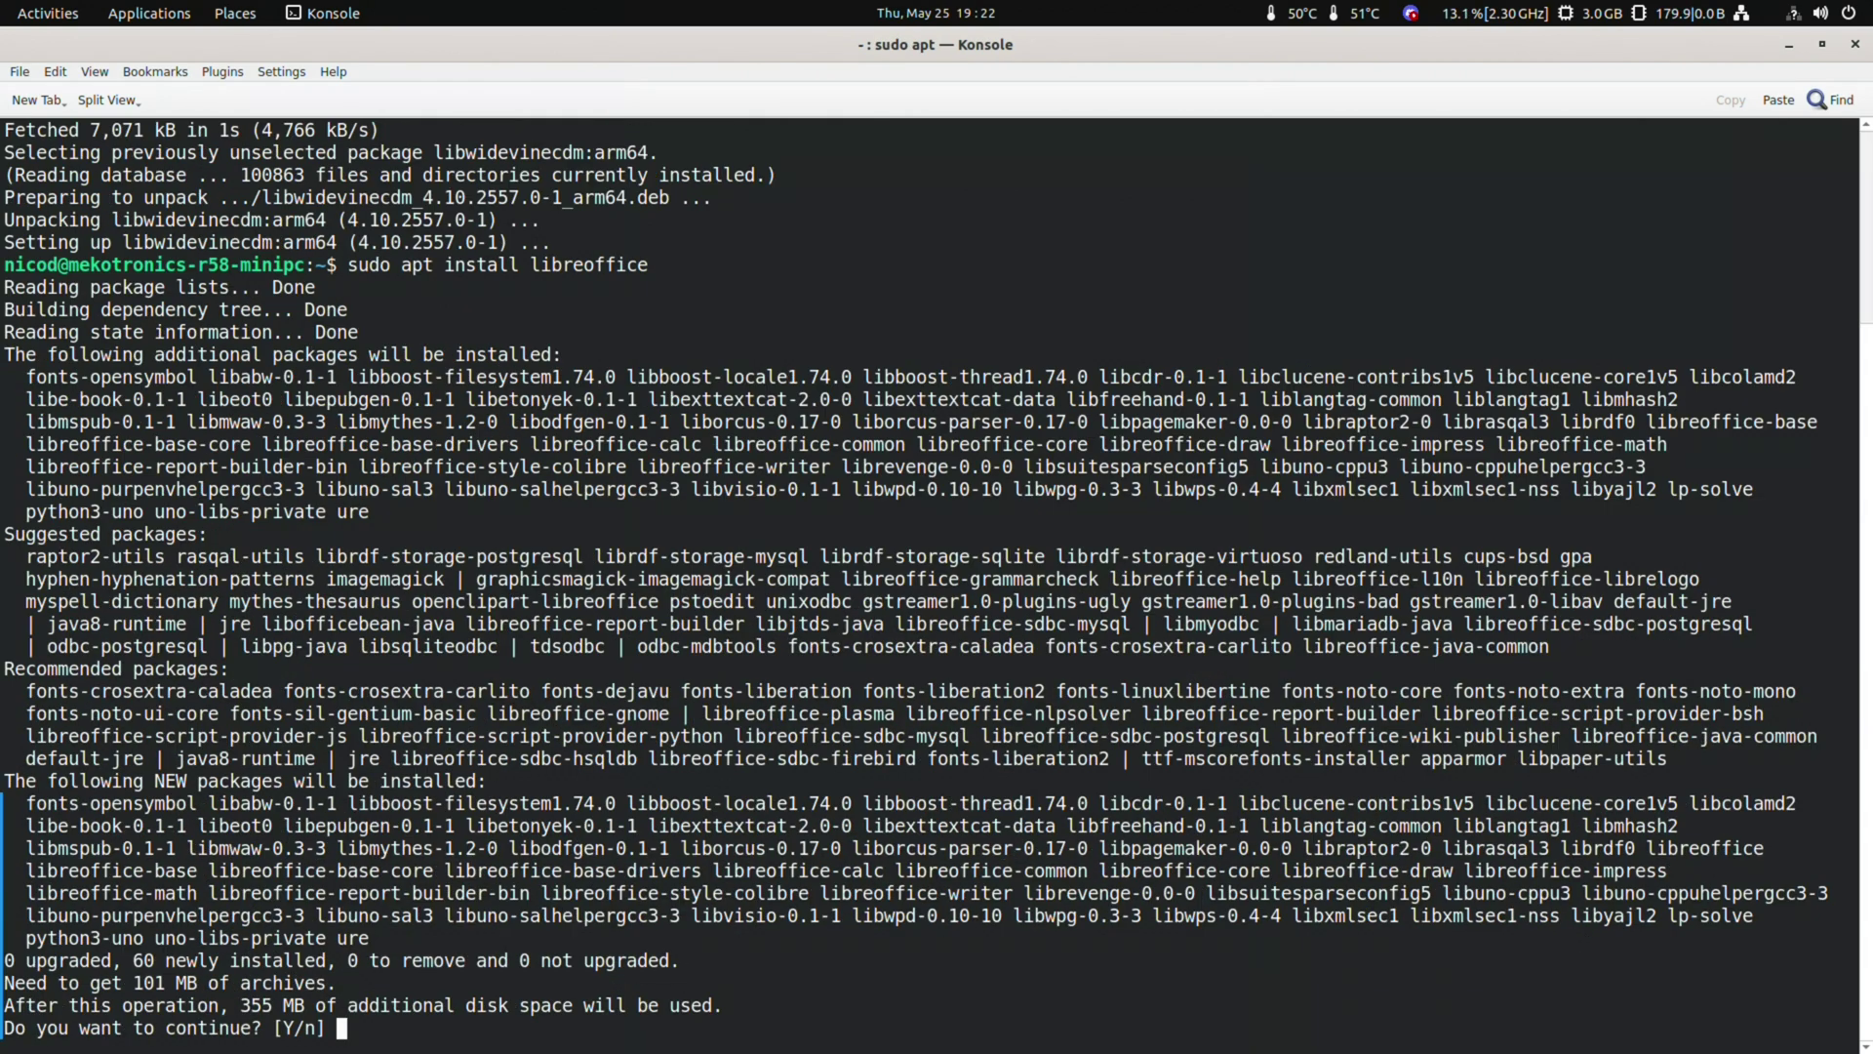
Answer y at the 'Do you want to continue? [Y/n]' prompt to start the LibreOffice install
{"action": "type", "text": "yu"}
{"action": "key", "text": "BackSpace"}
{"action": "key", "text": "Return"}
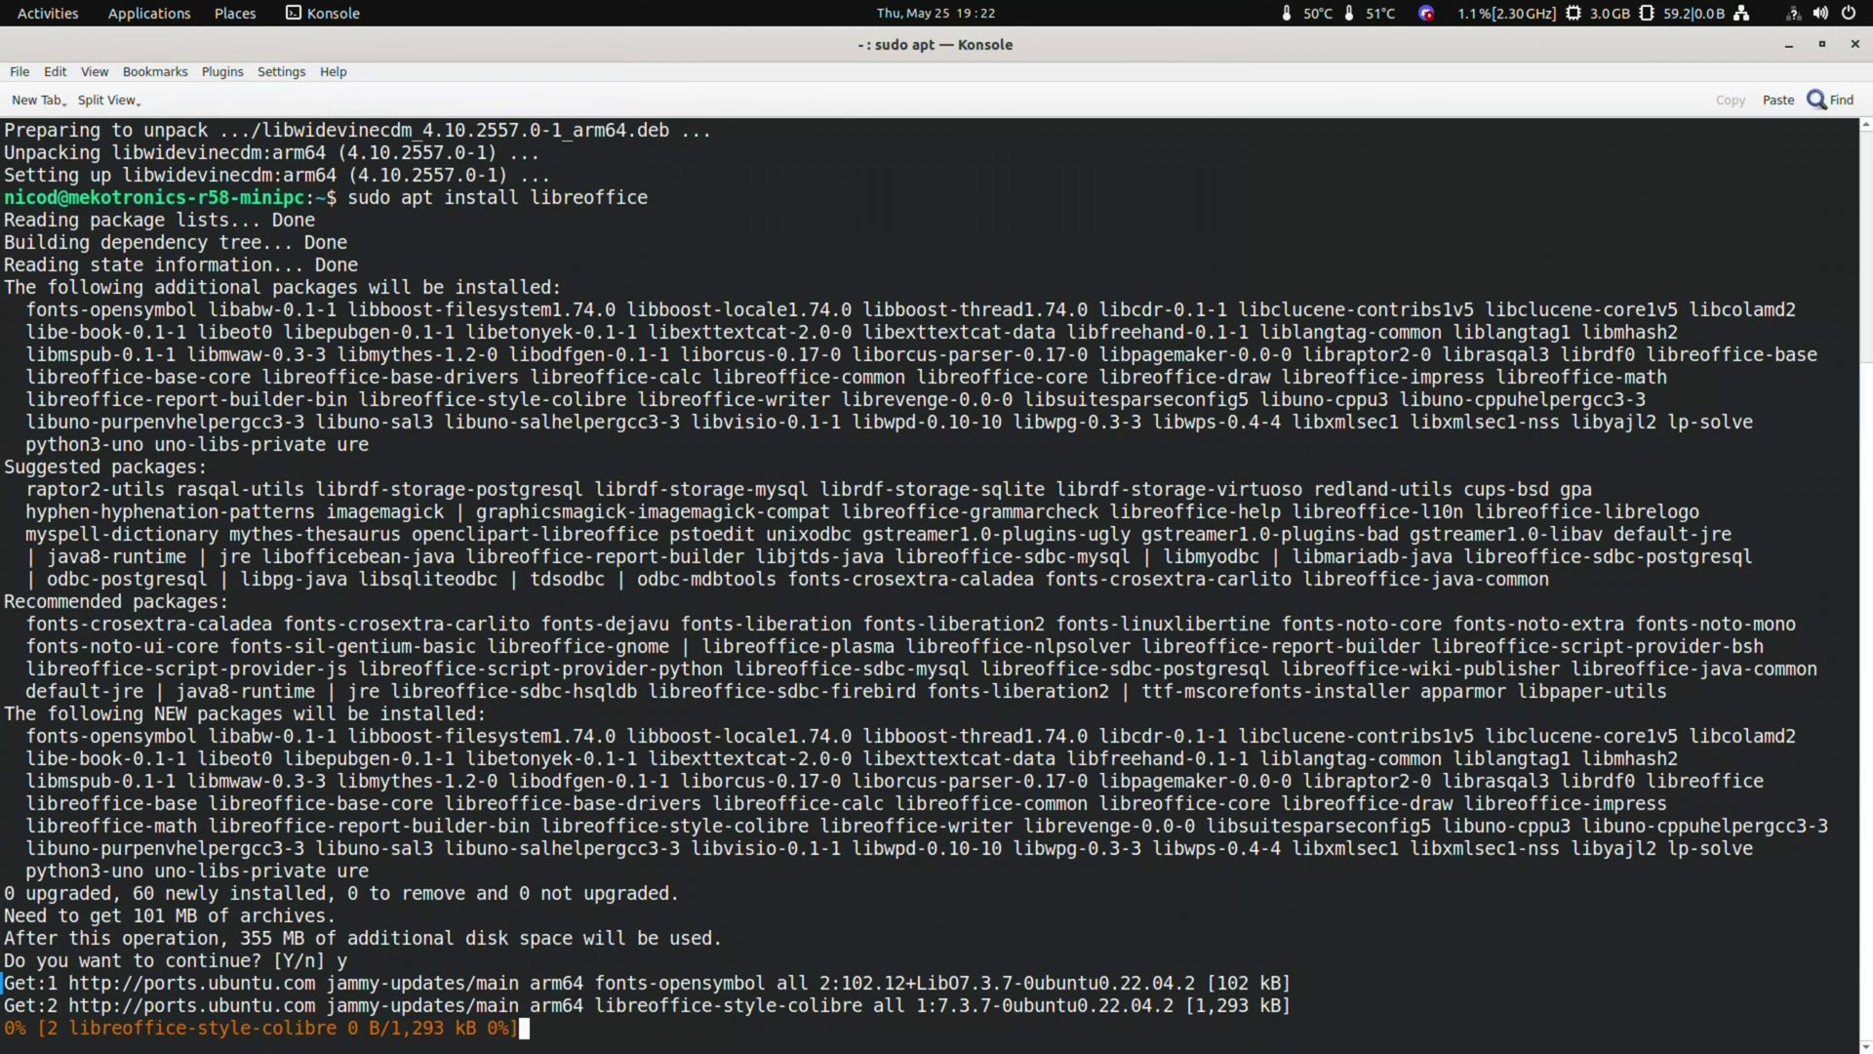